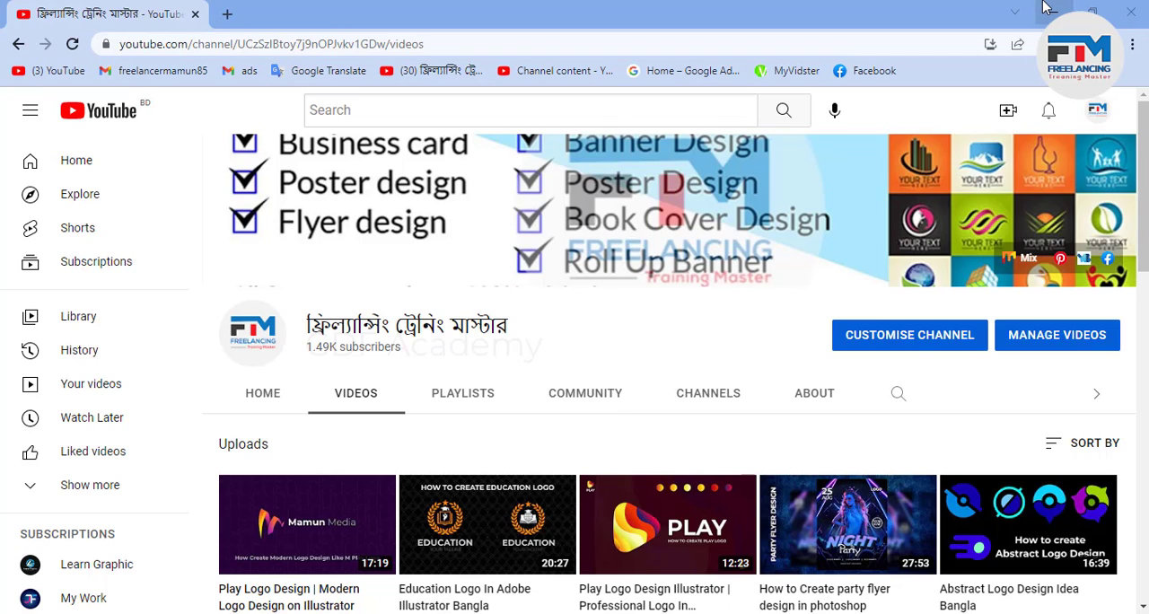
Switch to Illustrator and check the blank artboard's width and height.
{"action": "mouse_move", "coordinate": [476, 611]}
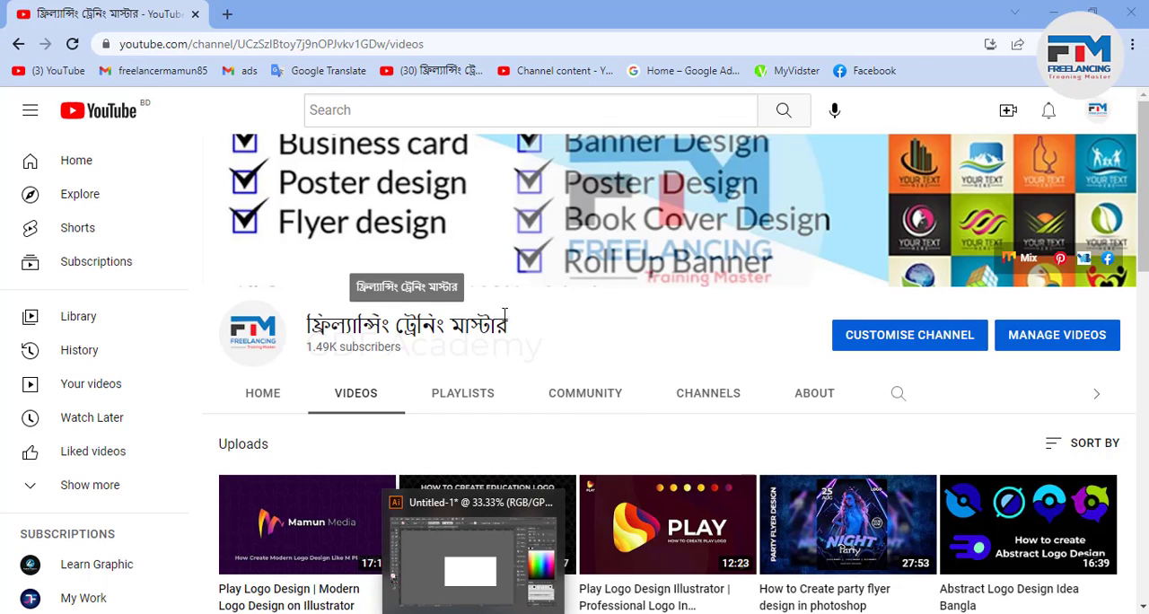
{"action": "left_click", "coordinate": [1053, 13]}
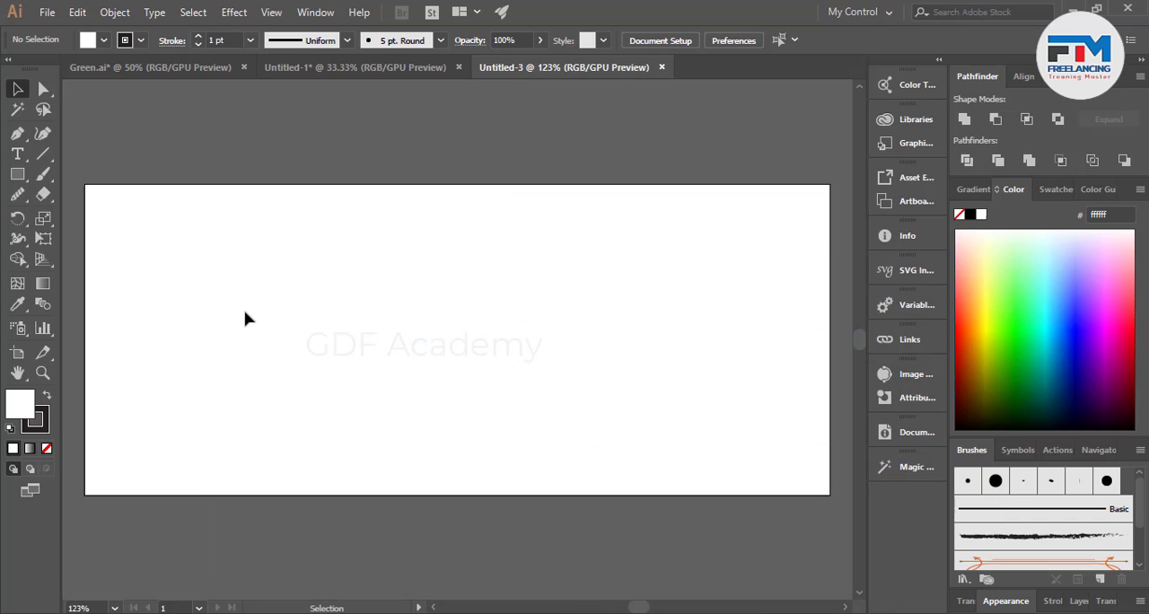
{"action": "left_click_drag", "start_coordinate": [80, 169], "coordinate": [774, 496]}
{"action": "left_click", "coordinate": [17, 353]}
{"action": "left_click", "coordinate": [801, 39]}
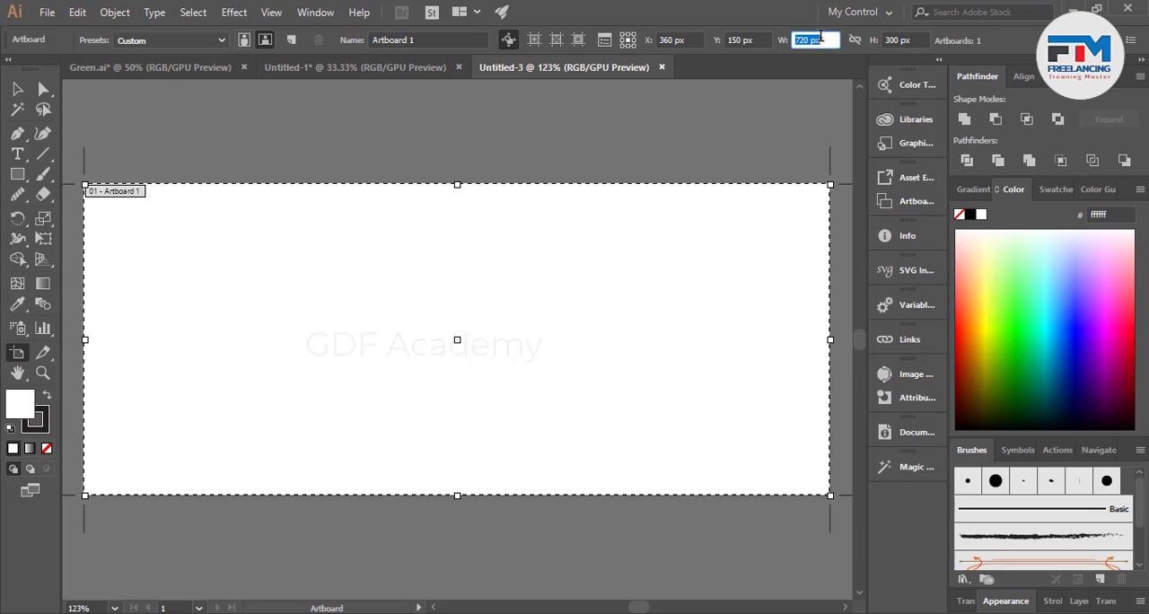
{"action": "left_click", "coordinate": [901, 39]}
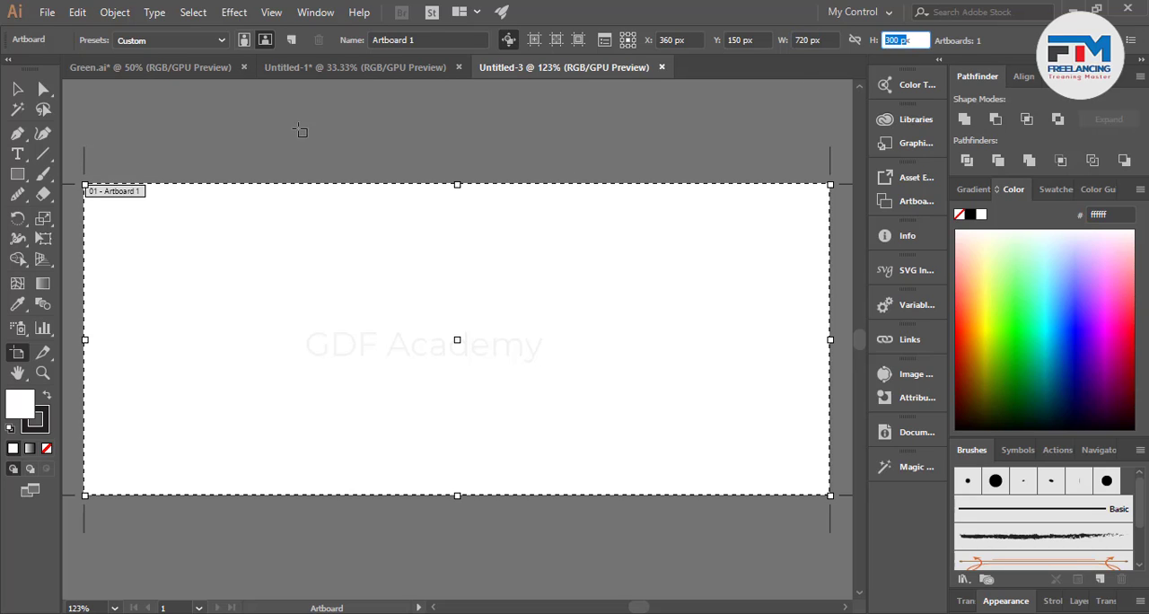
{"action": "key", "text": "Escape"}
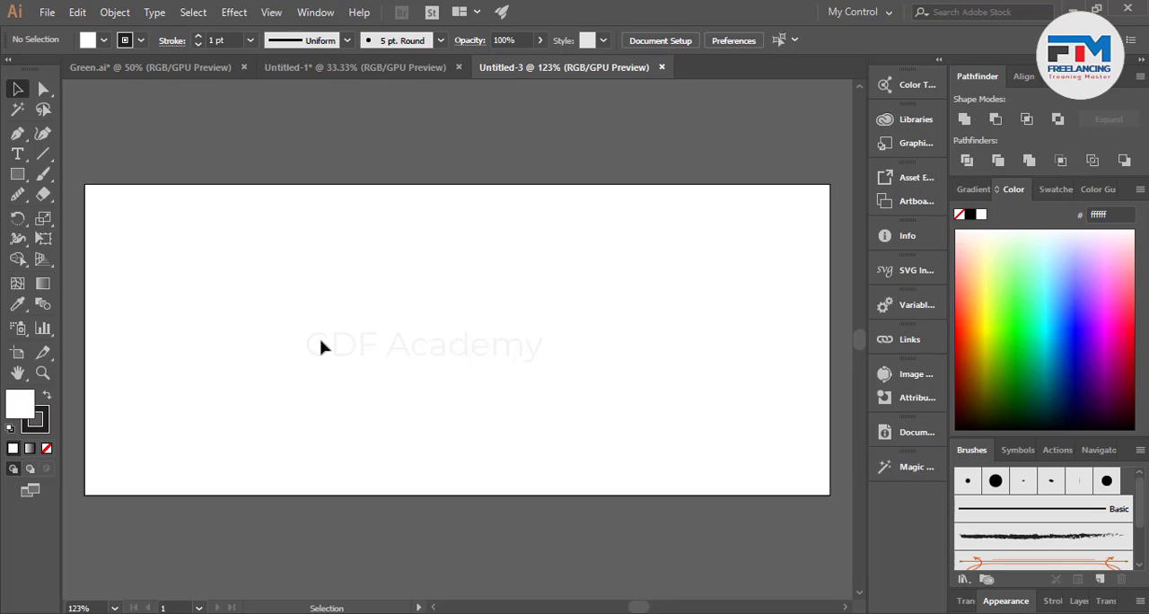
Draw a white hexagon with the Polygon tool above the artboard.
{"action": "scroll", "coordinate": [321, 347], "scroll_direction": "down", "scroll_amount": 1, "text": "alt"}
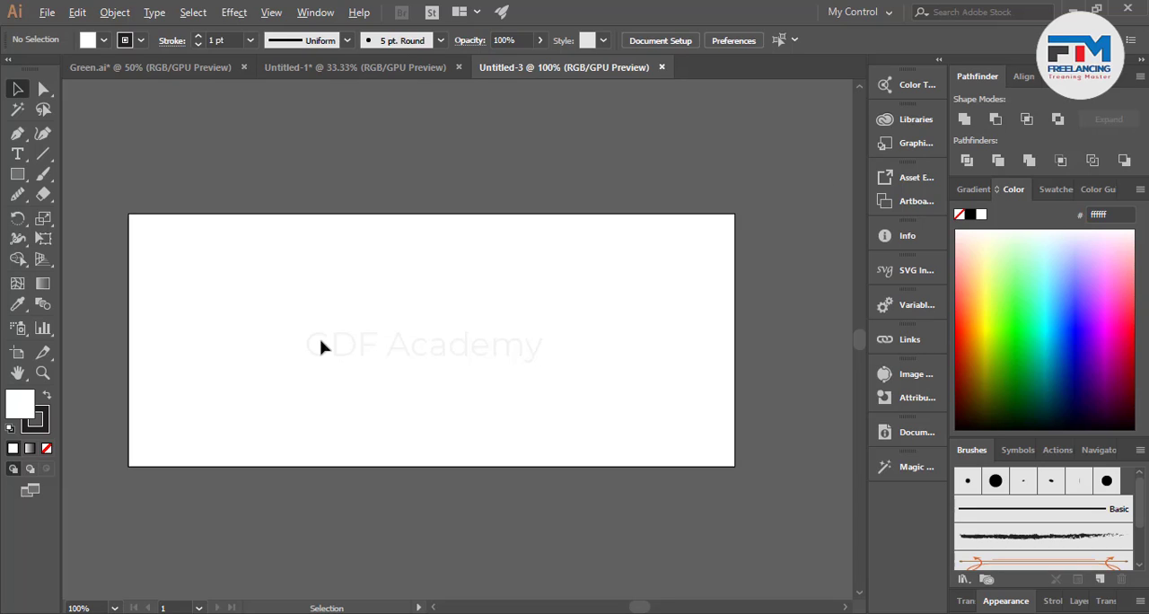
{"action": "scroll", "coordinate": [361, 352], "scroll_direction": "down", "scroll_amount": 3}
{"action": "scroll", "coordinate": [362, 352], "scroll_direction": "down", "scroll_amount": 1, "text": "alt"}
{"action": "scroll", "coordinate": [180, 313], "scroll_direction": "up", "scroll_amount": 1, "text": "alt"}
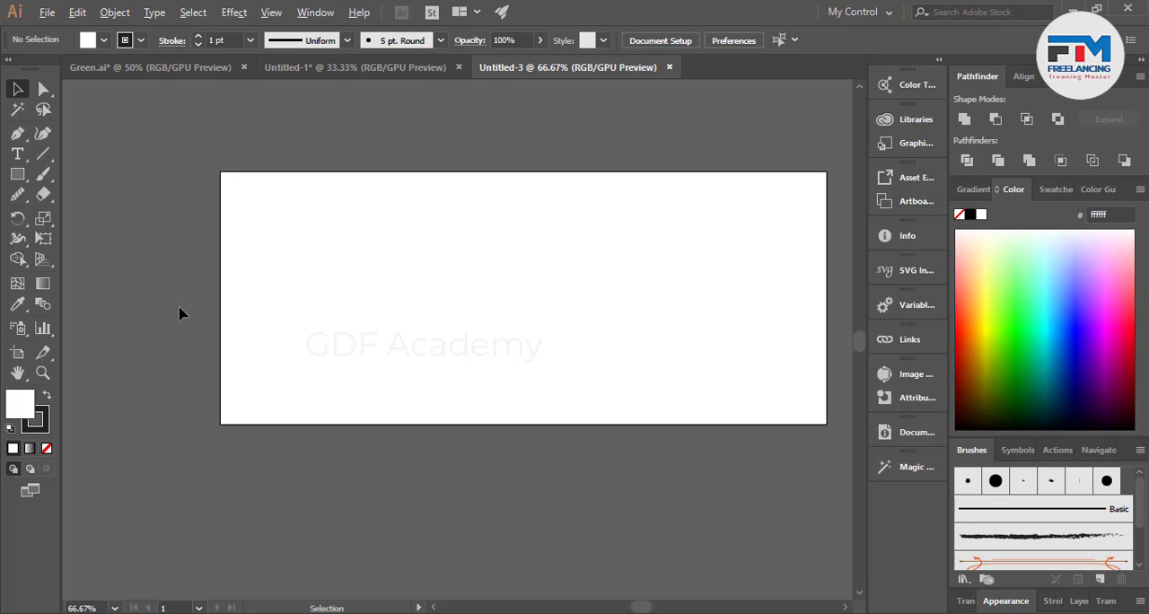
{"action": "scroll", "coordinate": [233, 354], "scroll_direction": "up", "scroll_amount": 3}
{"action": "left_click_drag", "start_coordinate": [21, 181], "coordinate": [78, 236]}
{"action": "left_click_drag", "start_coordinate": [272, 175], "coordinate": [377, 249]}
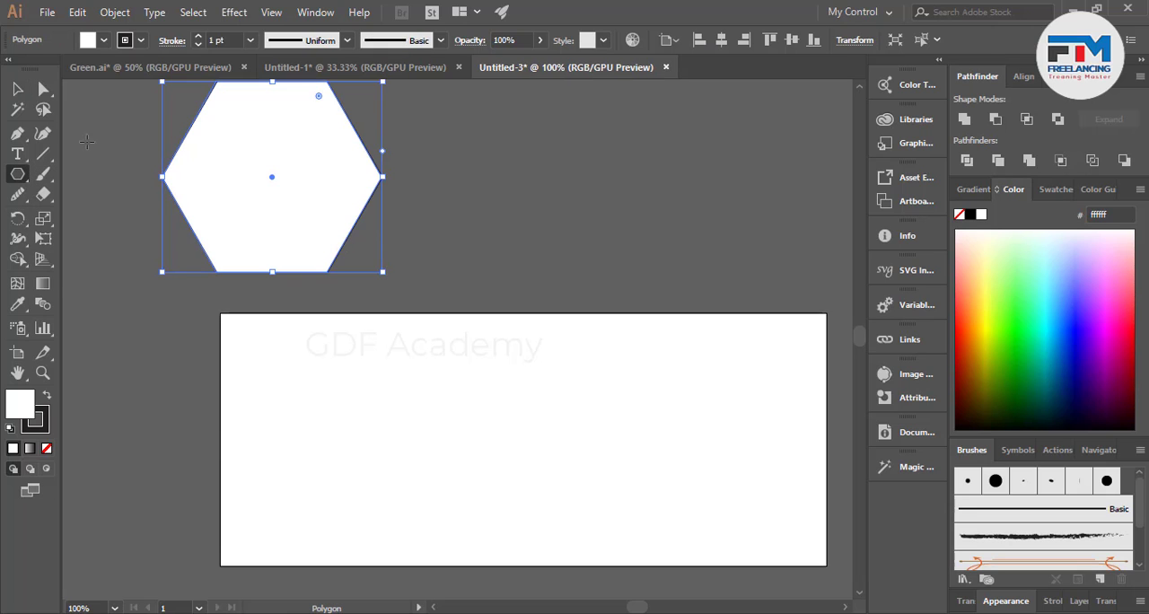
Shift the hexagon right, flatten its height and stretch it rightward into a long, low shape.
{"action": "left_click", "coordinate": [17, 89]}
{"action": "left_click_drag", "start_coordinate": [239, 202], "coordinate": [328, 224]}
{"action": "scroll", "coordinate": [403, 239], "scroll_direction": "up", "scroll_amount": 2}
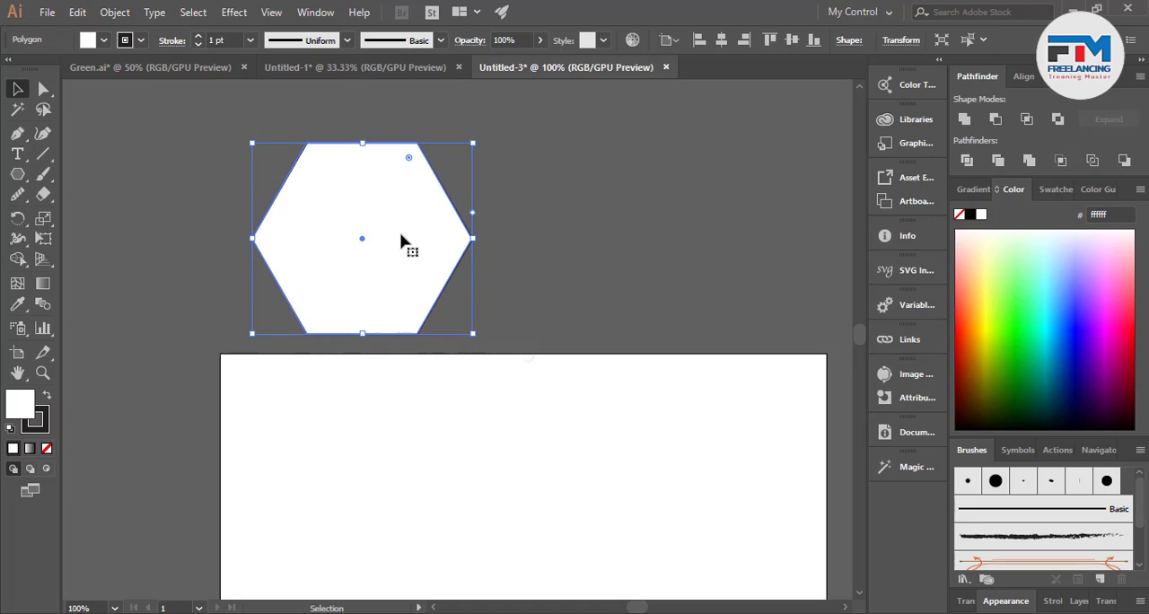
{"action": "left_click_drag", "start_coordinate": [360, 144], "coordinate": [363, 207]}
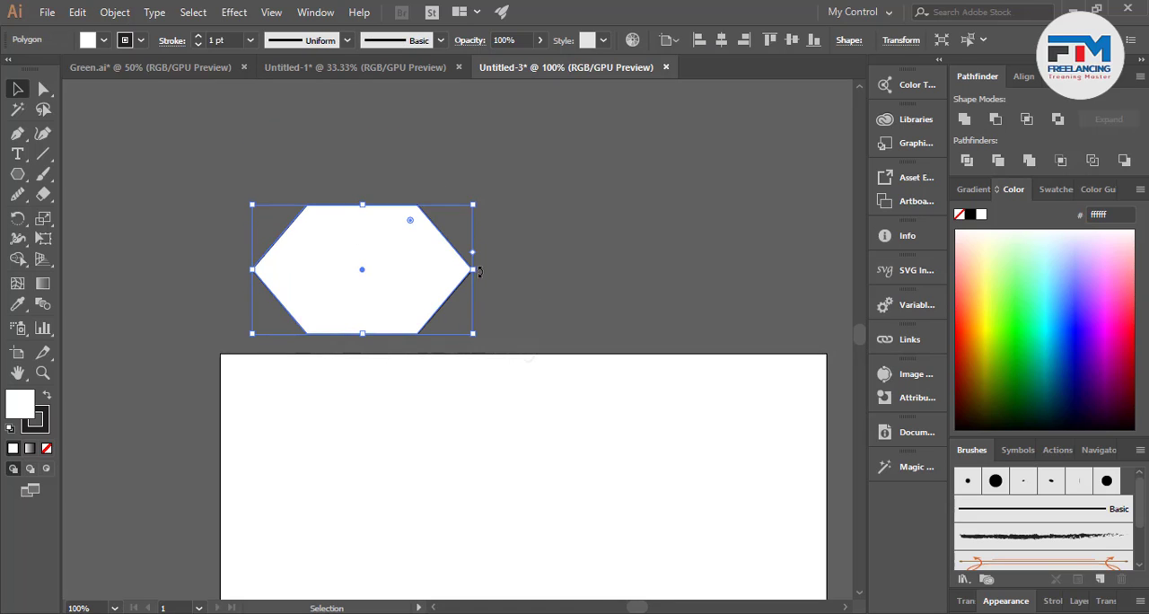
{"action": "left_click_drag", "start_coordinate": [478, 271], "coordinate": [757, 301]}
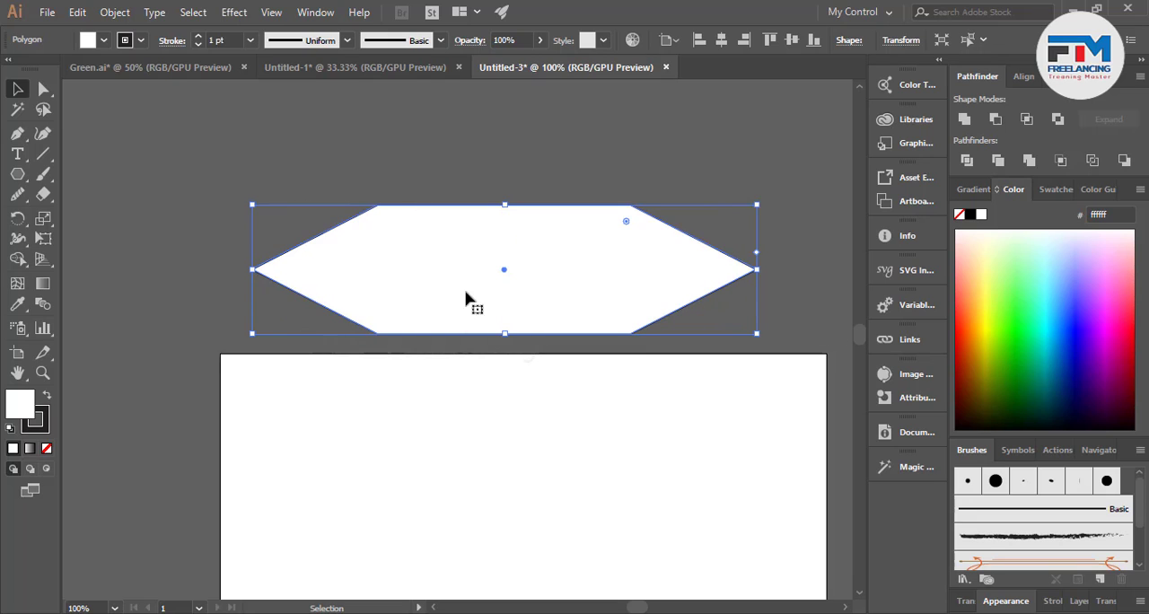
Delete the leftmost anchor point of the stretched hexagon to give it a straight left end.
{"action": "left_click", "coordinate": [43, 88]}
{"action": "left_click_drag", "start_coordinate": [206, 217], "coordinate": [297, 304]}
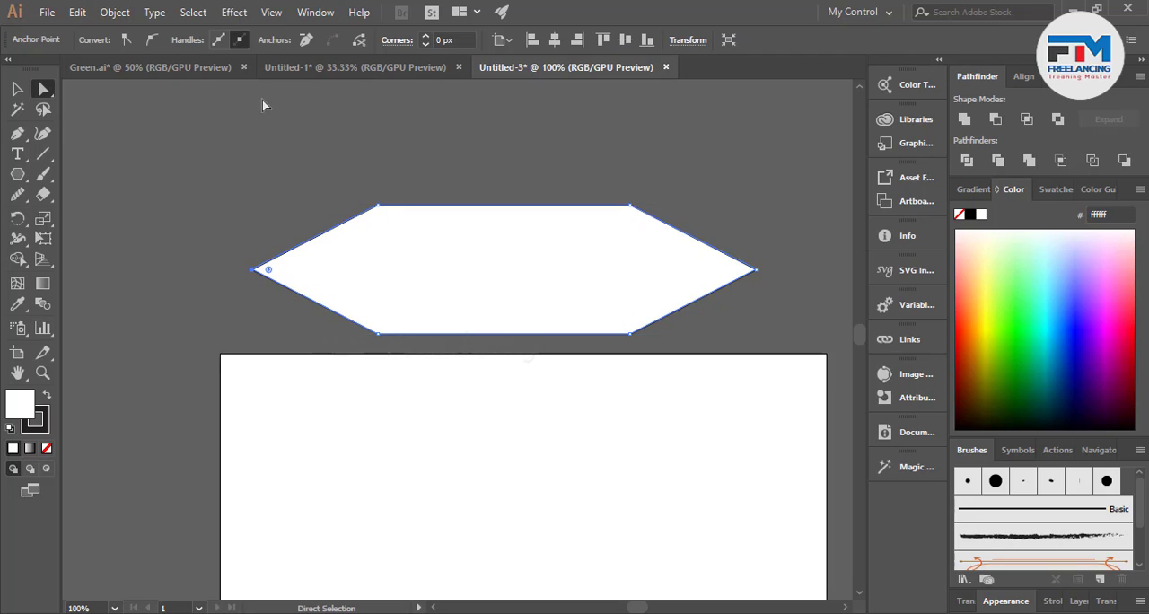
{"action": "left_click", "coordinate": [306, 40]}
{"action": "left_click", "coordinate": [17, 89]}
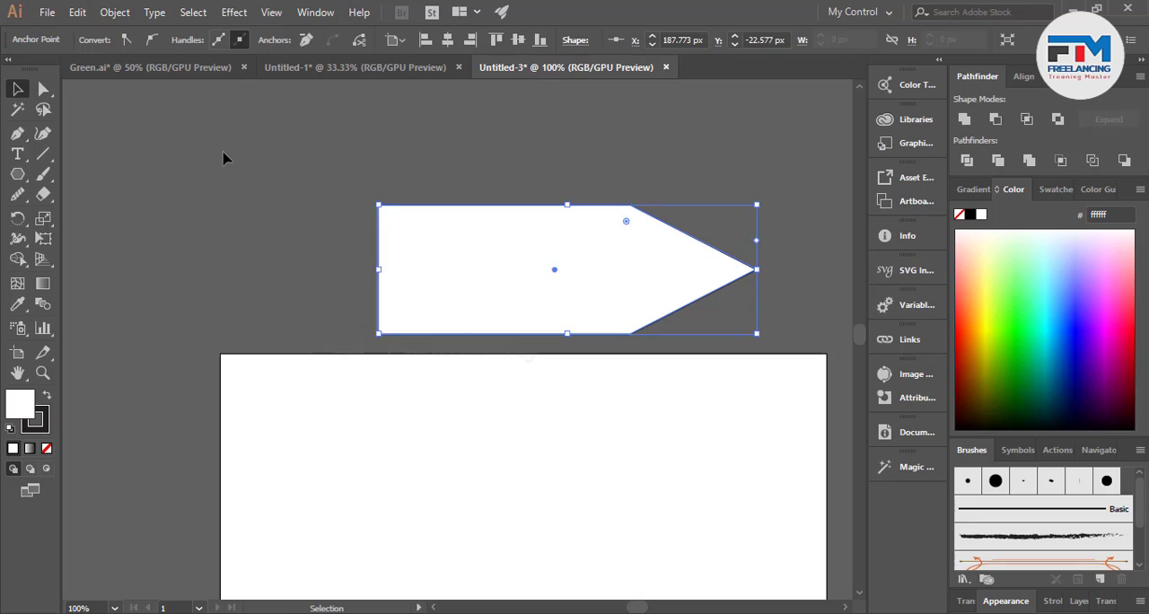
{"action": "left_click", "coordinate": [225, 159]}
Pull the anchor point at the shape's right tip inward to make the arrow point shorter.
{"action": "scroll", "coordinate": [285, 226], "scroll_direction": "down", "scroll_amount": 1}
{"action": "scroll", "coordinate": [269, 235], "scroll_direction": "down", "scroll_amount": 1}
{"action": "scroll", "coordinate": [616, 186], "scroll_direction": "up", "scroll_amount": 2}
{"action": "left_click", "coordinate": [41, 90]}
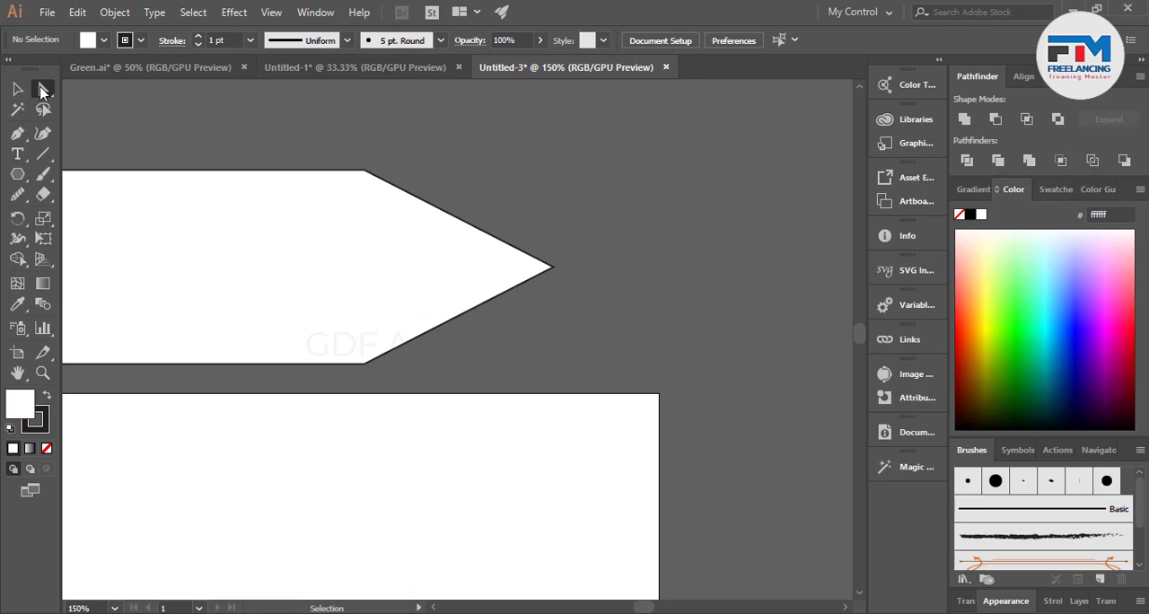
{"action": "left_click_drag", "start_coordinate": [551, 267], "coordinate": [456, 275]}
{"action": "left_click", "coordinate": [557, 299]}
{"action": "scroll", "coordinate": [558, 299], "scroll_direction": "down", "scroll_amount": 3}
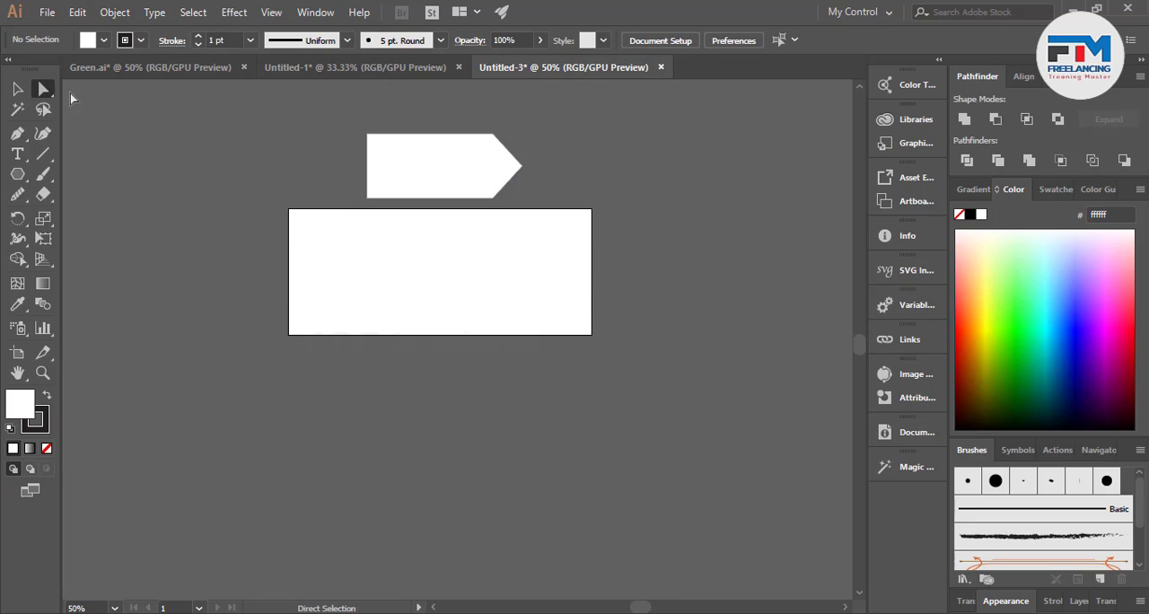
Move the arrow shape onto the artboard and enlarge it to fill most of the artboard's height.
{"action": "left_click", "coordinate": [17, 89]}
{"action": "left_click_drag", "start_coordinate": [454, 161], "coordinate": [428, 277]}
{"action": "scroll", "coordinate": [490, 287], "scroll_direction": "up", "scroll_amount": 2}
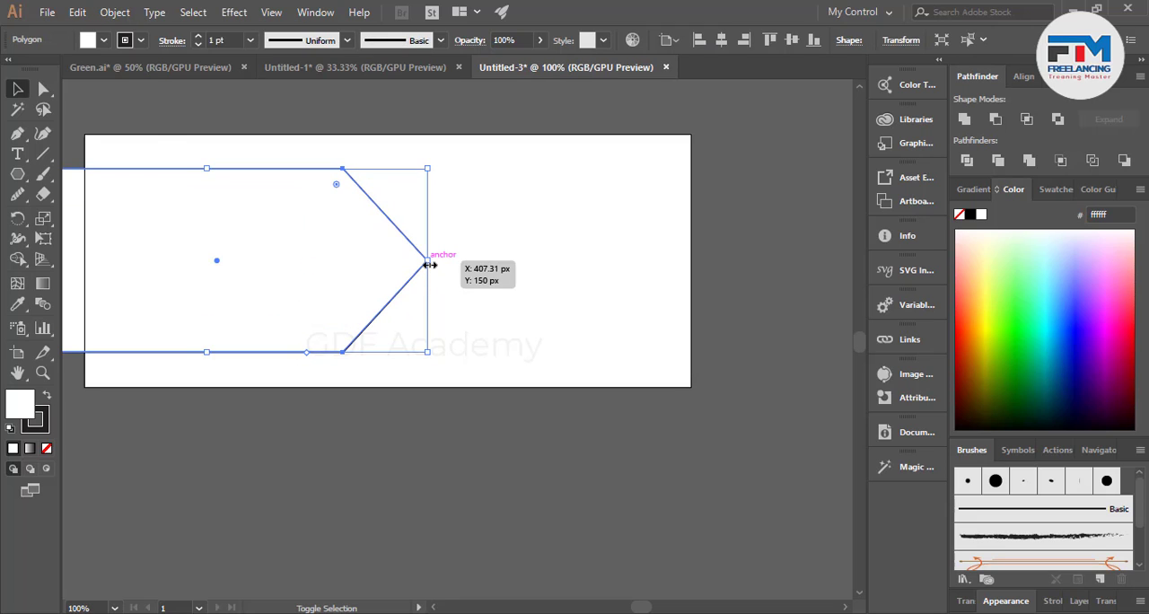
{"action": "left_click_drag", "start_coordinate": [439, 267], "coordinate": [441, 264]}
{"action": "left_click_drag", "start_coordinate": [356, 274], "coordinate": [365, 285]}
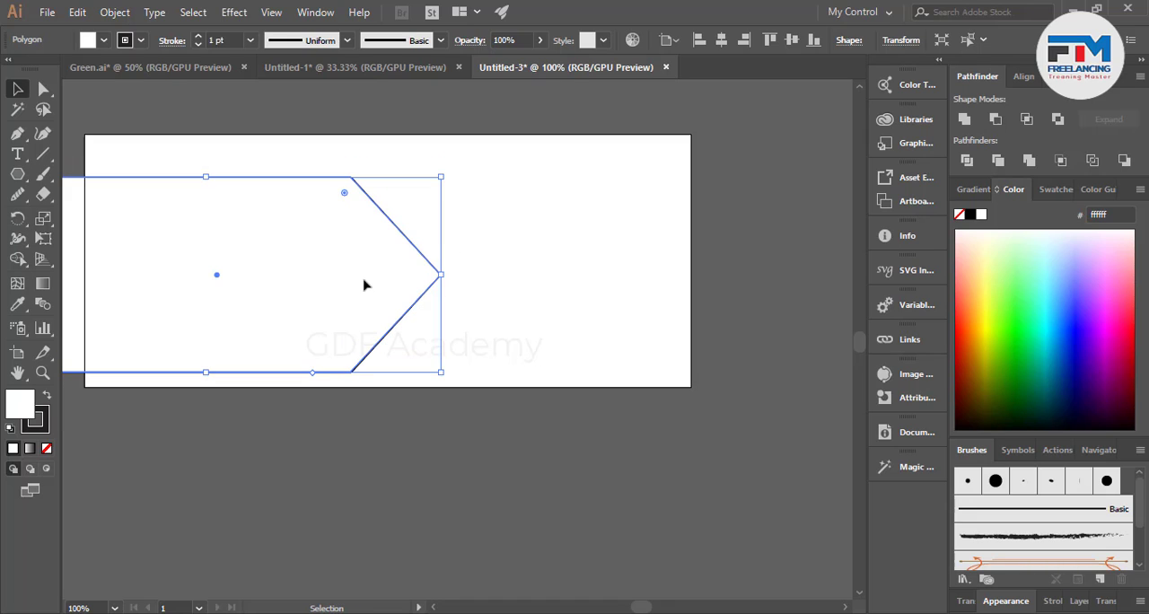
Scale the arrow shape down slightly and move it right, leaving its flat end slightly past the artboard's left edge.
{"action": "left_click", "coordinate": [441, 277], "text": "shift"}
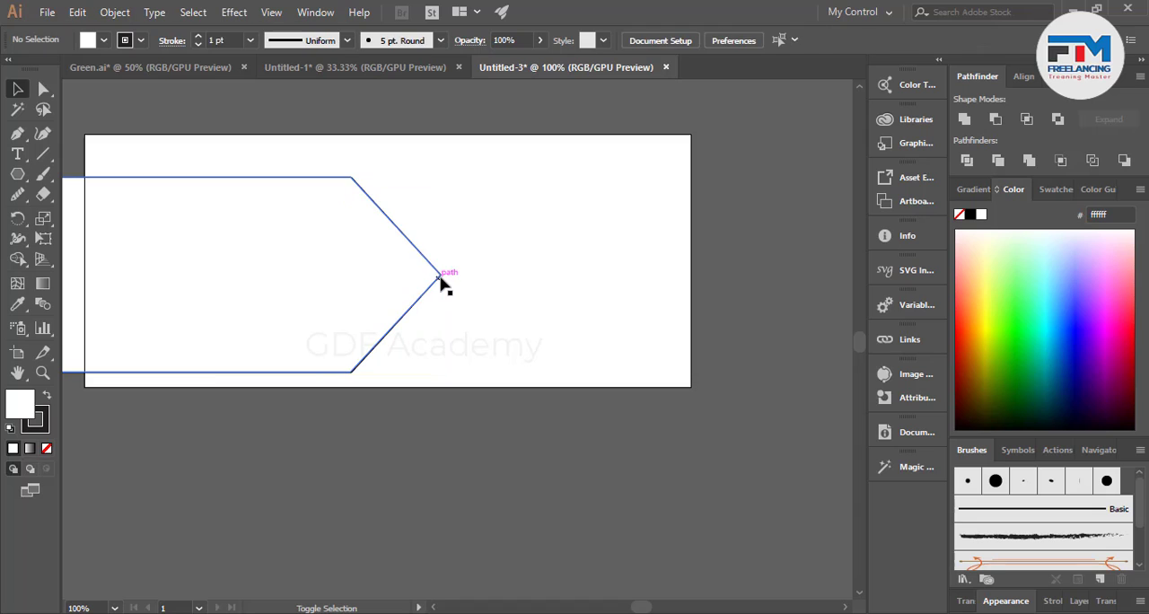
{"action": "left_click", "coordinate": [441, 277], "text": "shift"}
{"action": "left_click_drag", "start_coordinate": [440, 278], "coordinate": [438, 278]}
{"action": "left_click_drag", "start_coordinate": [303, 290], "coordinate": [304, 296]}
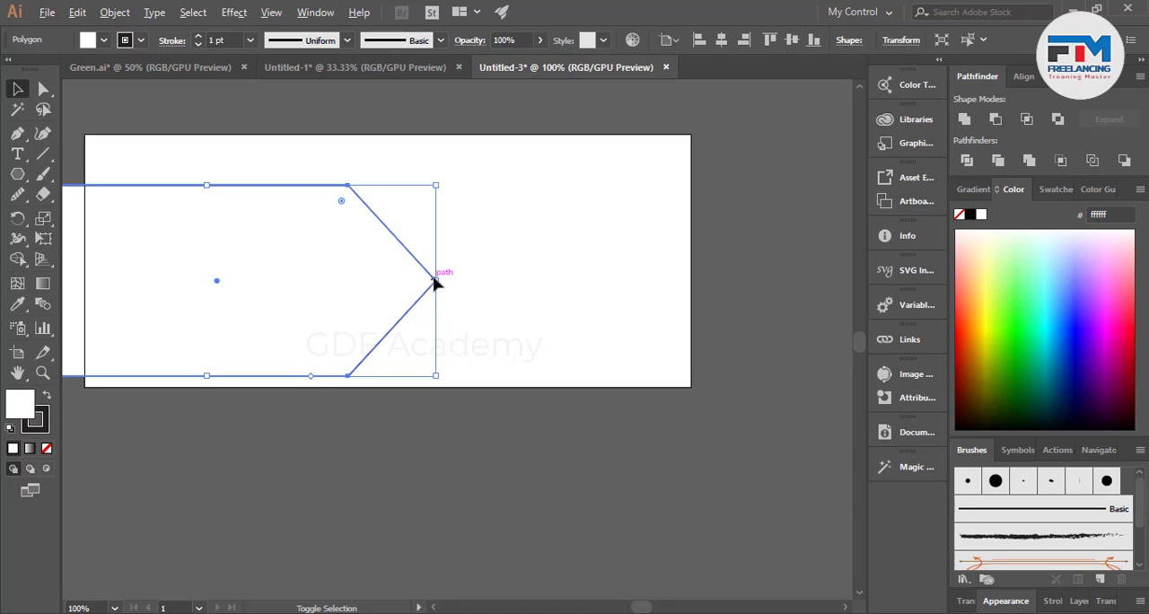
{"action": "left_click_drag", "start_coordinate": [441, 277], "coordinate": [429, 281]}
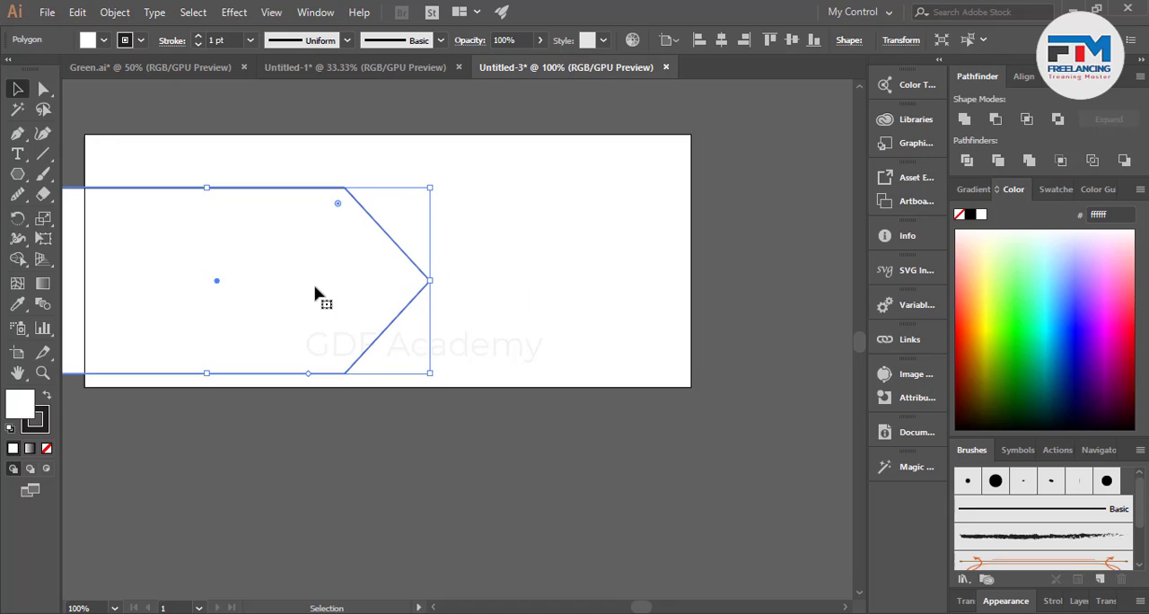
{"action": "key", "text": "ctrl+minus"}
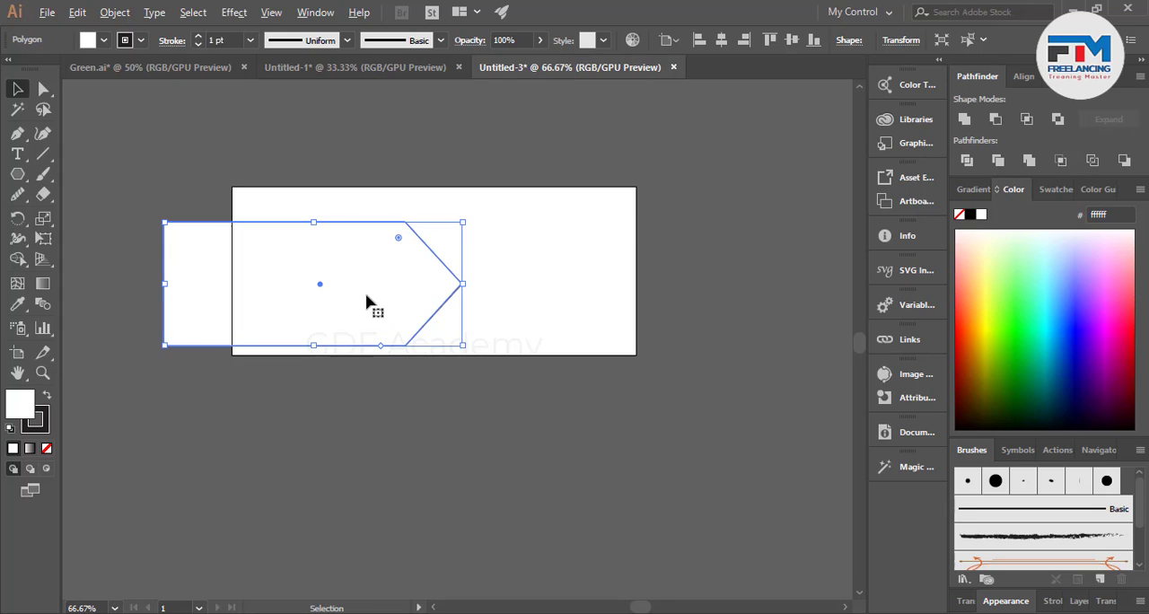
{"action": "left_click_drag", "start_coordinate": [367, 302], "coordinate": [417, 300]}
{"action": "left_click", "coordinate": [516, 362]}
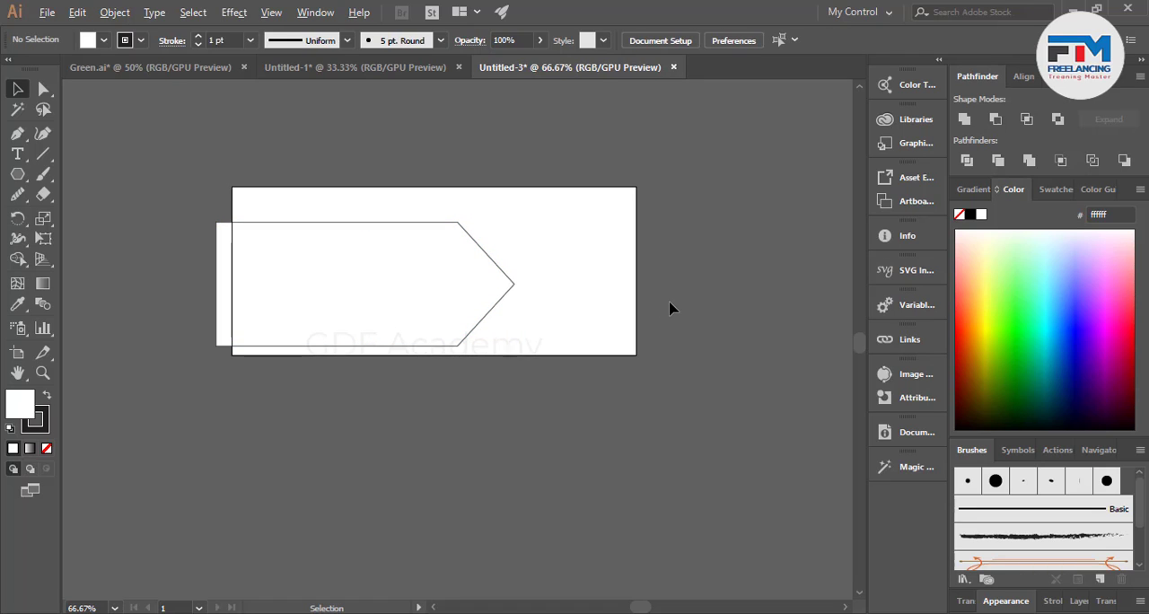
Fill the arrow shape with dark blue and remove its stroke.
{"action": "key", "text": "ctrl+plus"}
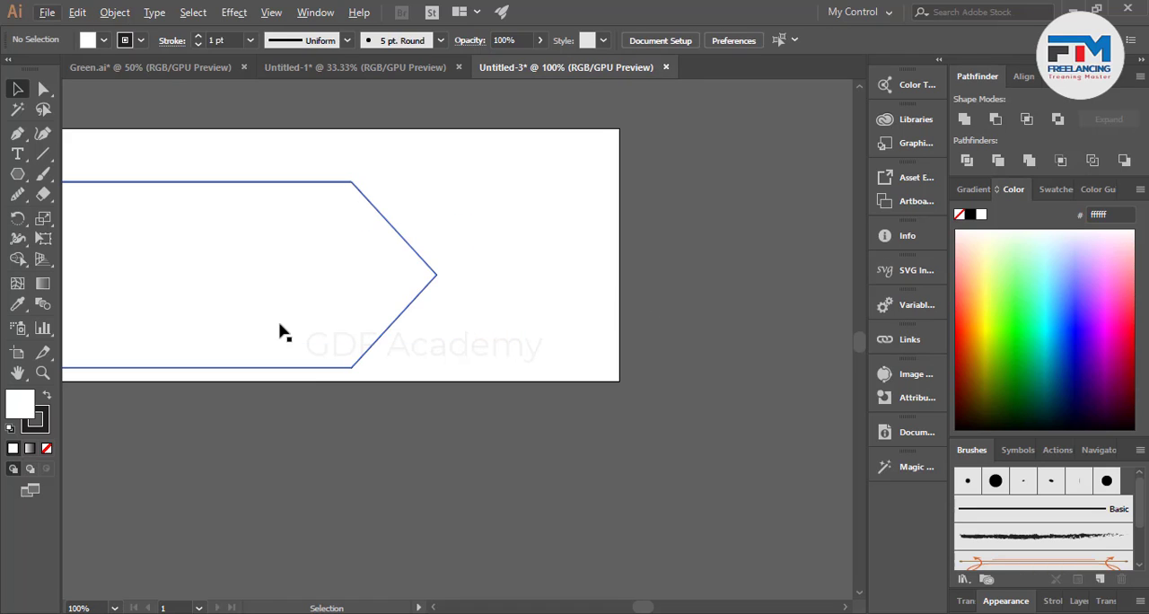
{"action": "scroll", "coordinate": [252, 318], "scroll_direction": "down", "scroll_amount": 2}
{"action": "left_click", "coordinate": [218, 302]}
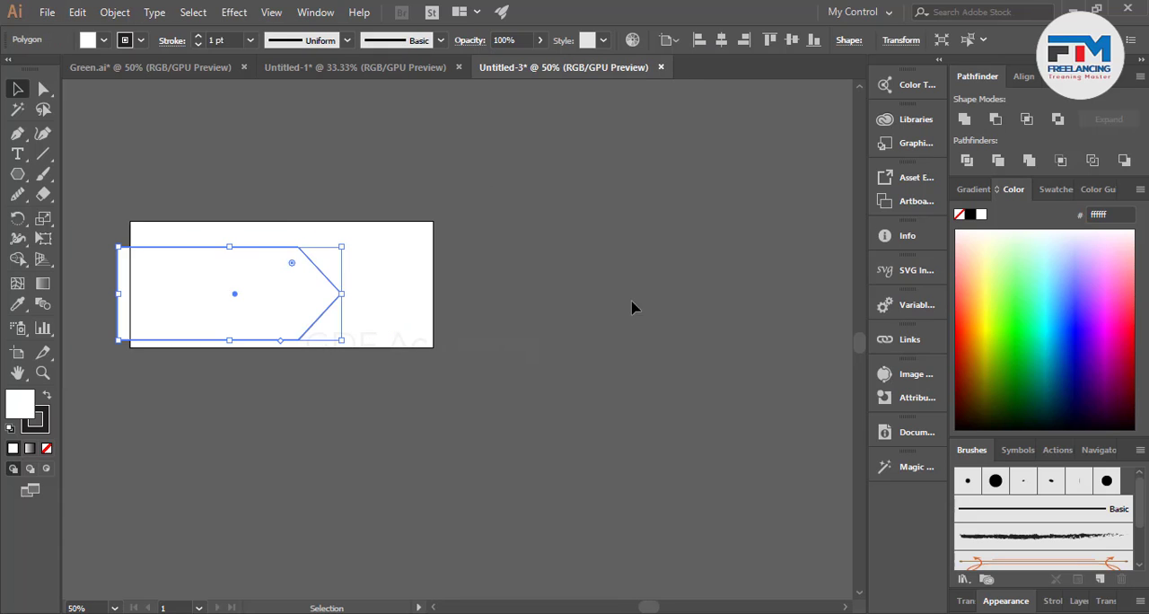
{"action": "left_click", "coordinate": [1054, 359]}
{"action": "left_click", "coordinate": [42, 419]}
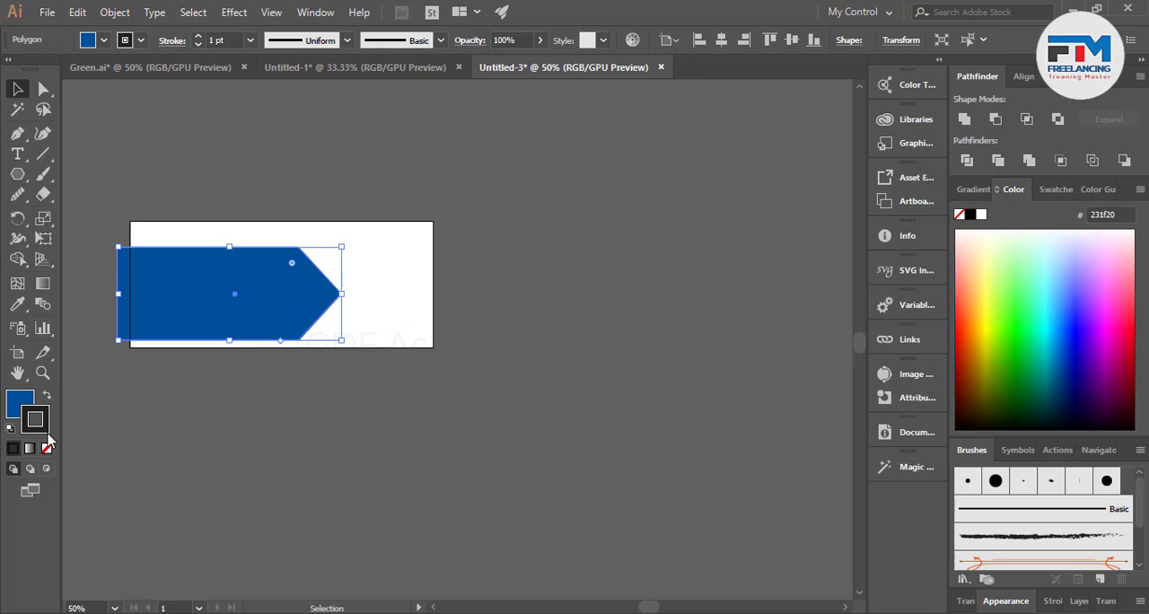
{"action": "left_click", "coordinate": [46, 448]}
{"action": "left_click", "coordinate": [334, 334]}
Duplicate the blue arrow to the right and rotate the copy 180° to point left.
{"action": "scroll", "coordinate": [304, 308], "scroll_direction": "up", "scroll_amount": 1}
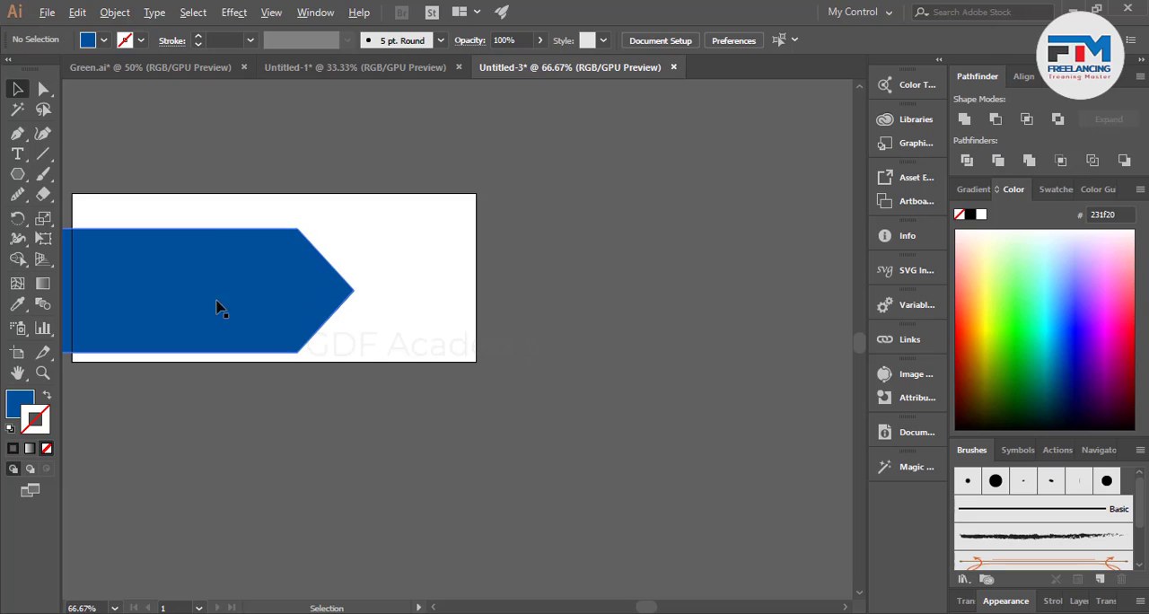
{"action": "left_click_drag", "start_coordinate": [136, 294], "coordinate": [490, 293]}
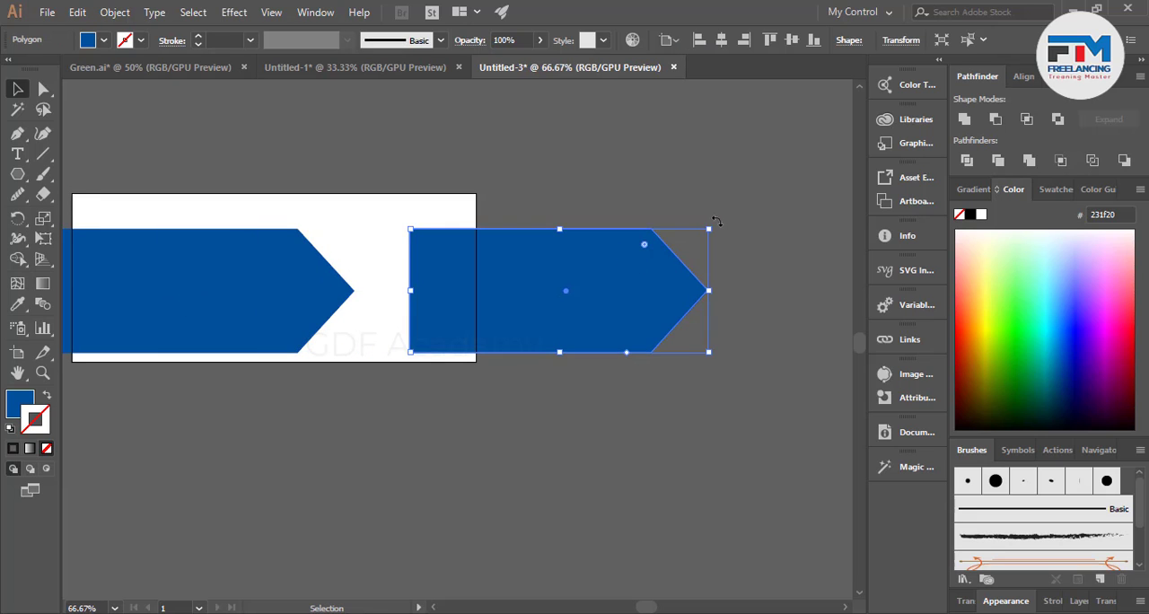
{"action": "left_click_drag", "start_coordinate": [715, 225], "coordinate": [417, 368]}
{"action": "left_click", "coordinate": [556, 359]}
{"action": "left_click", "coordinate": [569, 278]}
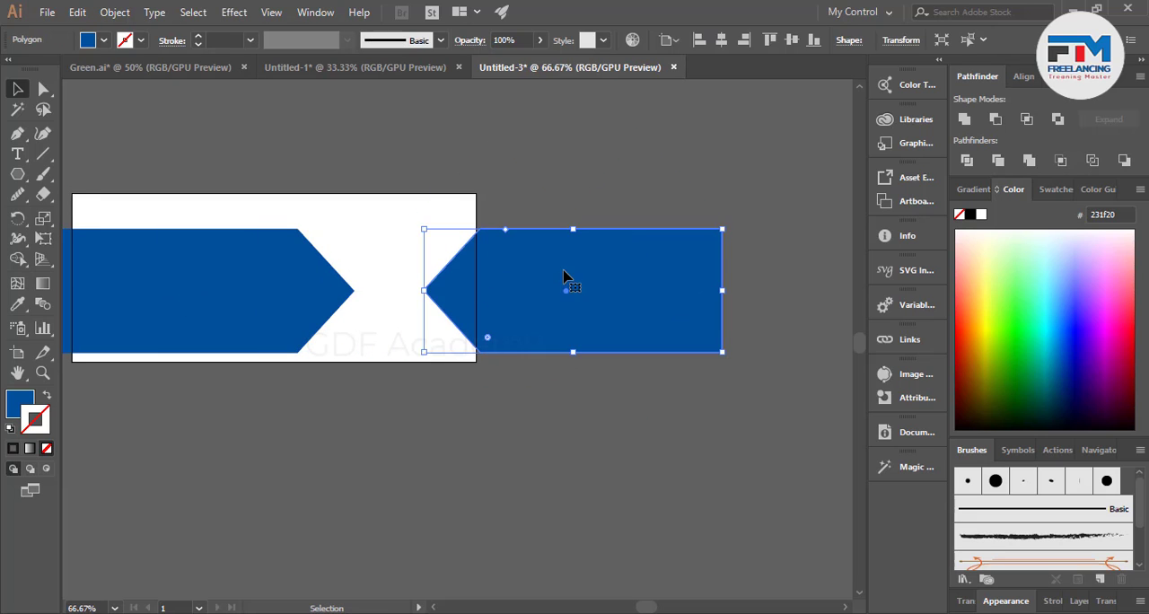
Make the left-pointing copy slightly larger than the original and overlap its tip with the first arrow's tip.
{"action": "left_click_drag", "start_coordinate": [723, 354], "coordinate": [751, 362]}
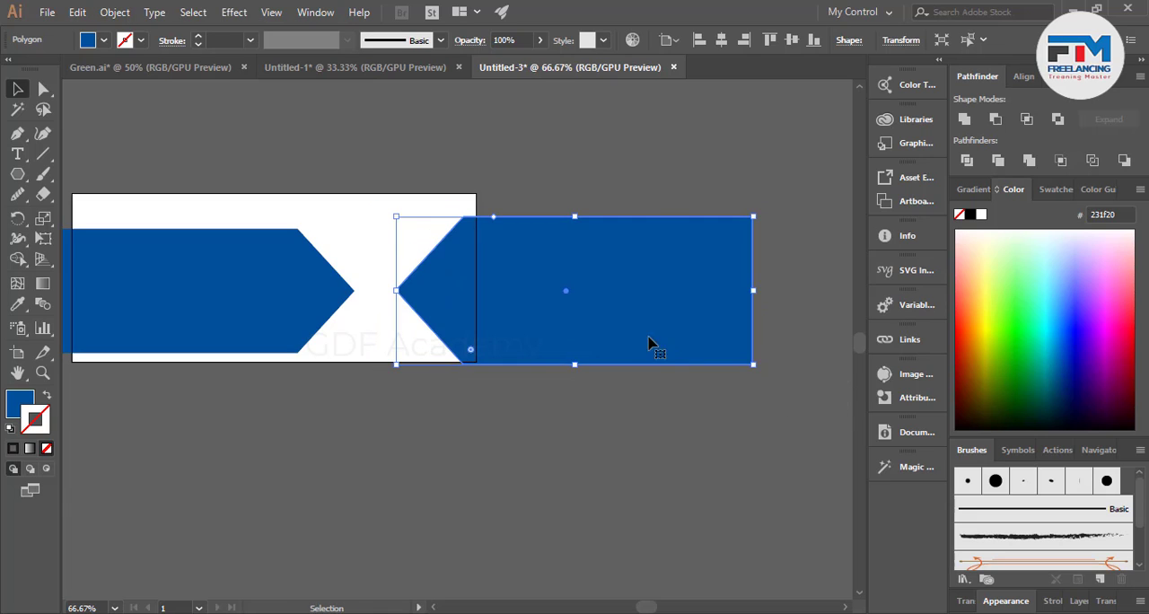
{"action": "left_click_drag", "start_coordinate": [608, 328], "coordinate": [538, 315]}
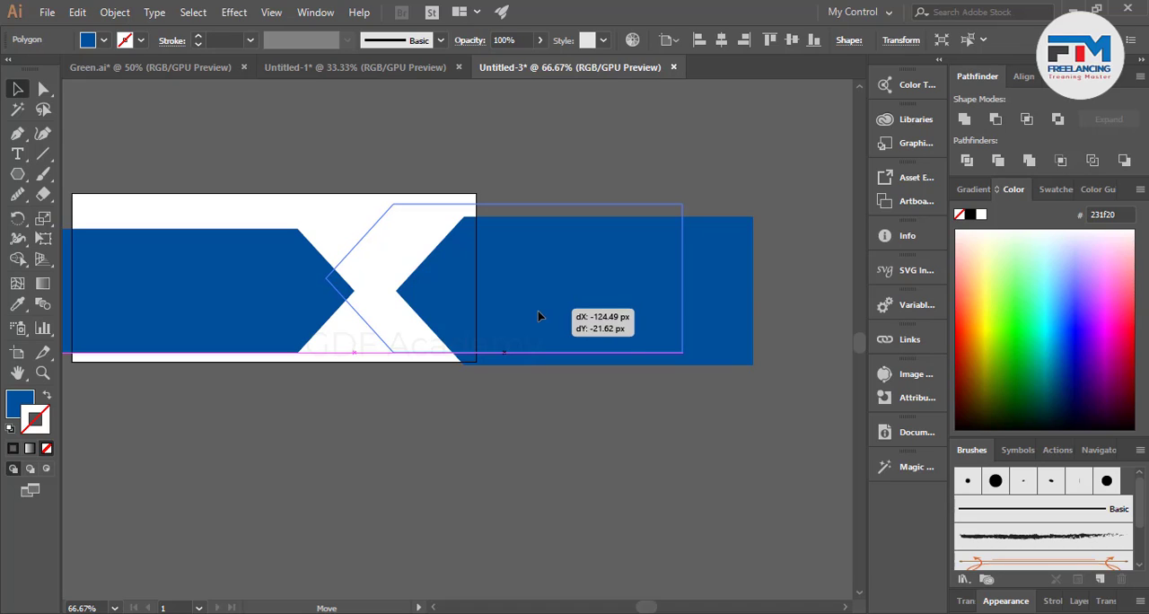
{"action": "left_click_drag", "start_coordinate": [537, 315], "coordinate": [518, 314]}
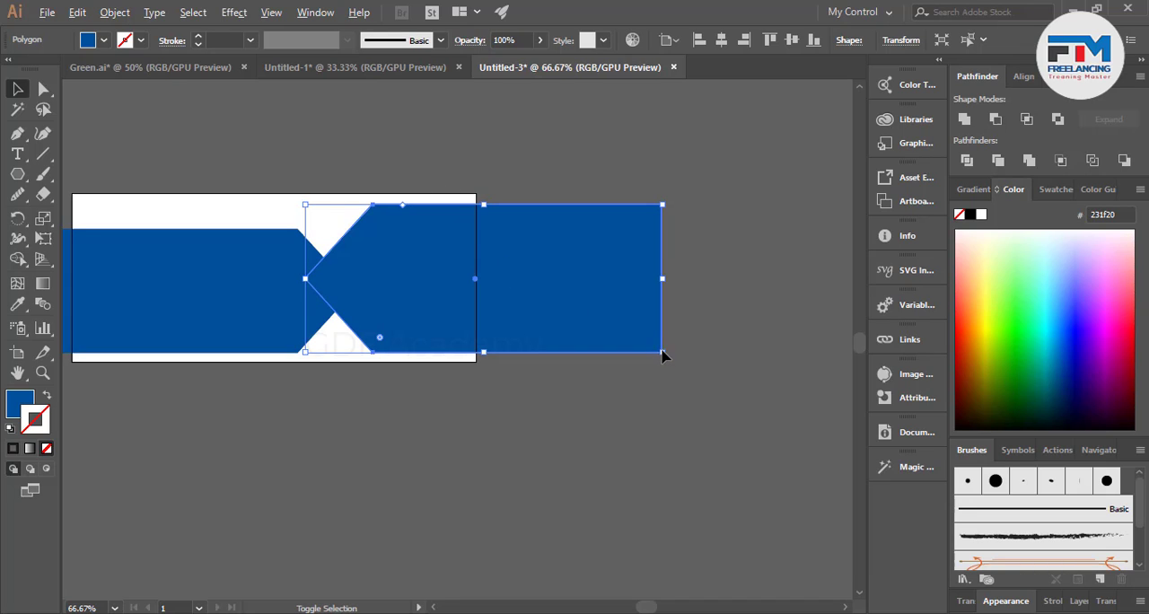
{"action": "left_click_drag", "start_coordinate": [661, 355], "coordinate": [654, 349]}
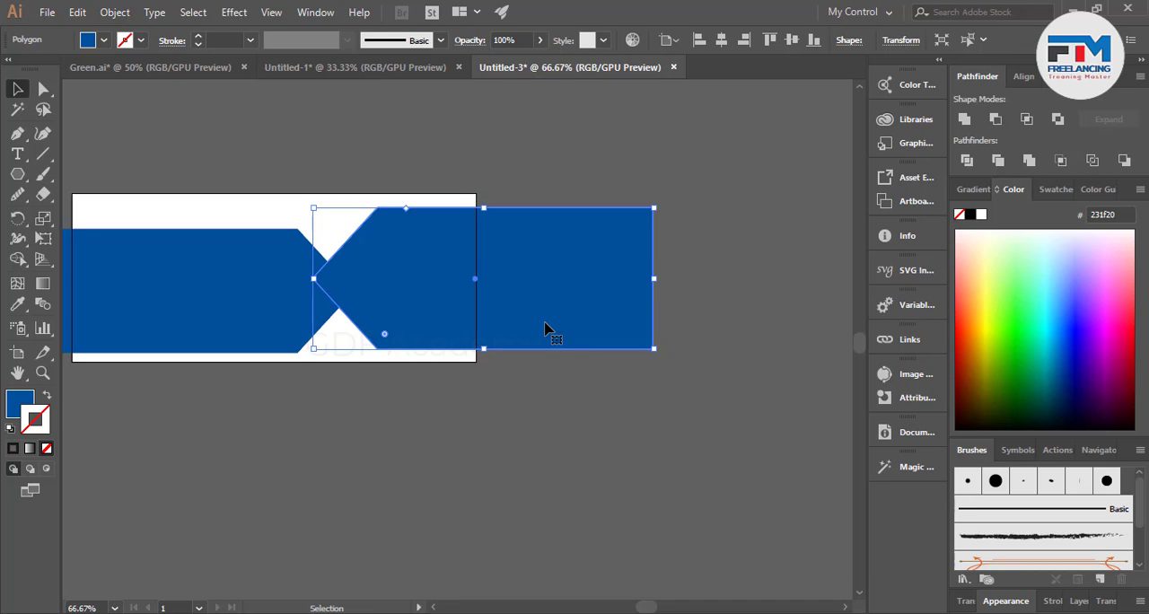
{"action": "left_click_drag", "start_coordinate": [545, 328], "coordinate": [519, 328]}
{"action": "left_click", "coordinate": [569, 398]}
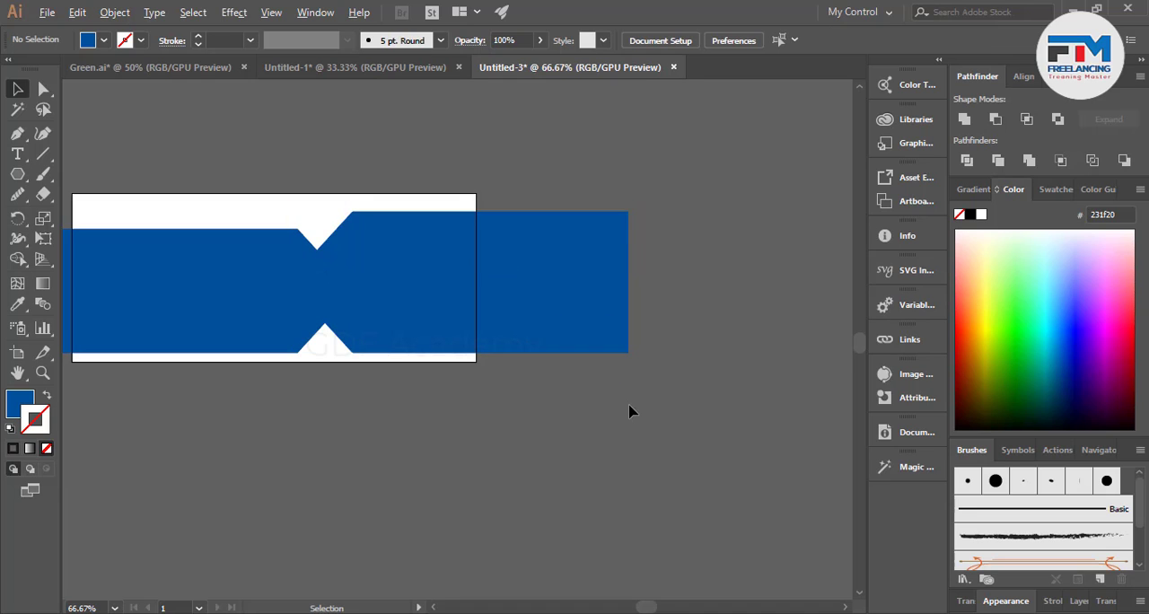
Fill the left-pointing arrow with light blue 0097d6 and leave it without a stroke.
{"action": "scroll", "coordinate": [623, 404], "scroll_direction": "down", "scroll_amount": 2}
{"action": "scroll", "coordinate": [409, 359], "scroll_direction": "up", "scroll_amount": 2}
{"action": "left_click", "coordinate": [437, 335]}
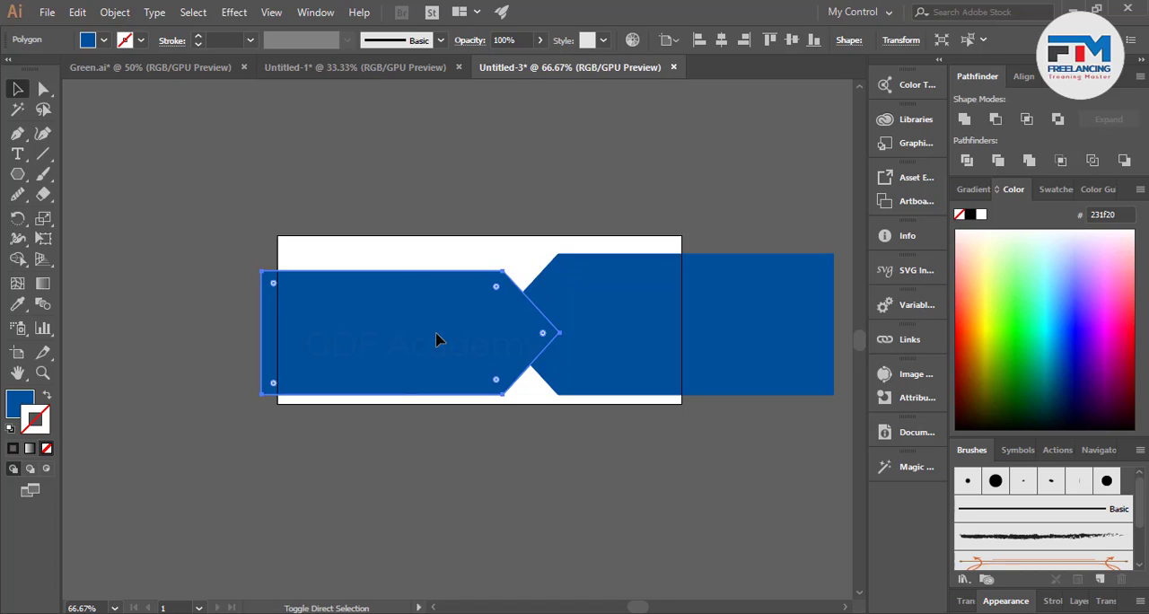
{"action": "left_click", "coordinate": [796, 274]}
{"action": "left_click", "coordinate": [983, 314]}
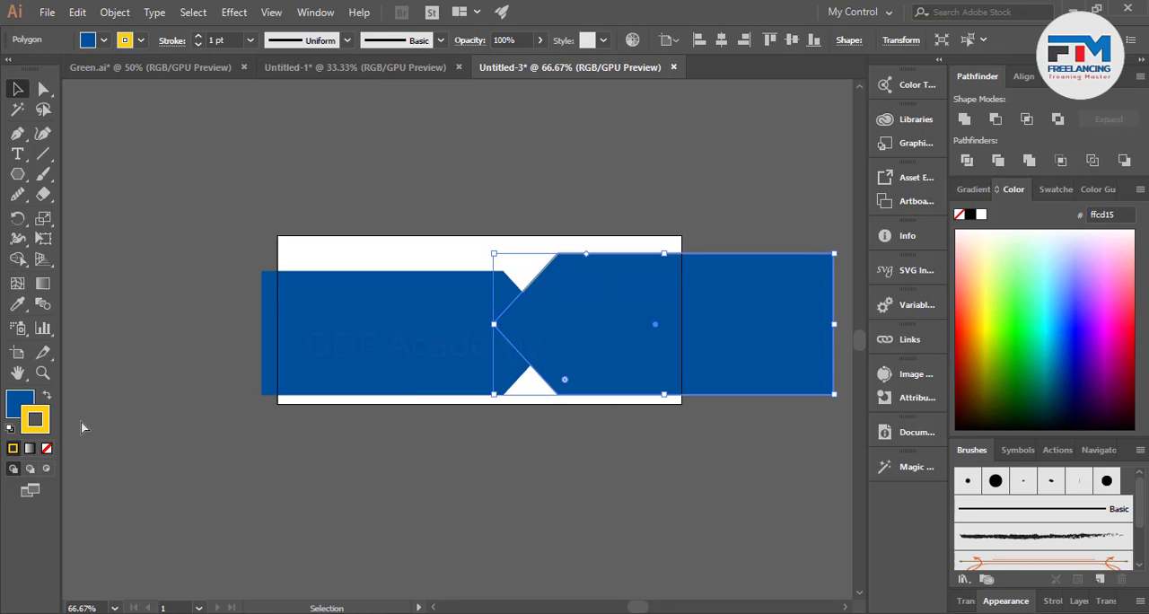
{"action": "key", "text": "a"}
{"action": "key", "text": "slash"}
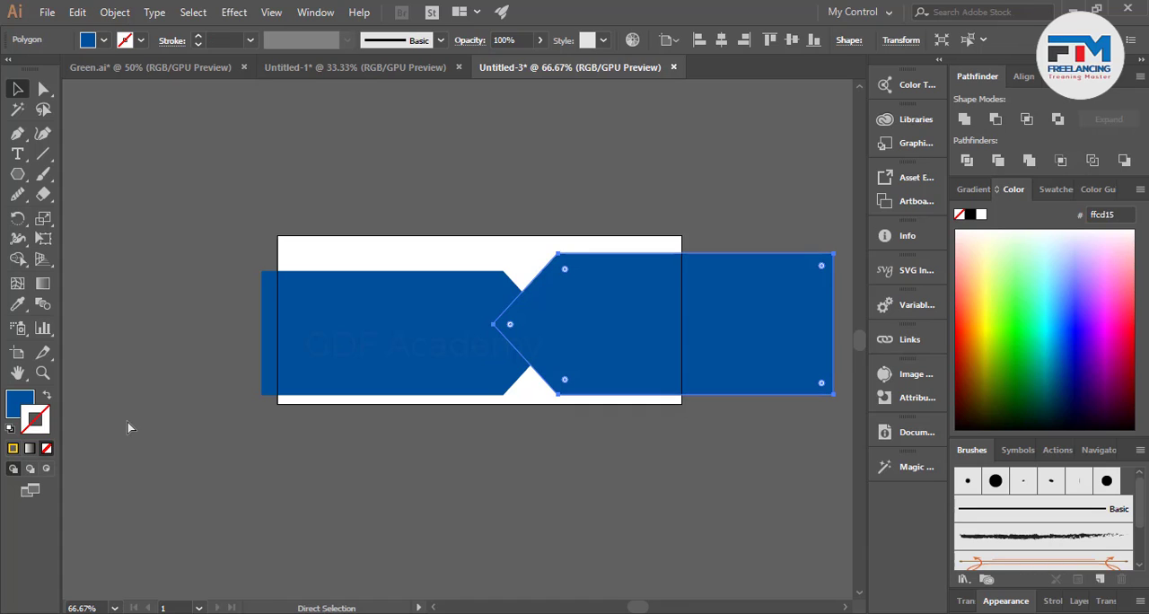
{"action": "key", "text": "v"}
{"action": "key", "text": "x"}
{"action": "left_click", "coordinate": [1058, 339]}
{"action": "left_click", "coordinate": [1060, 338]}
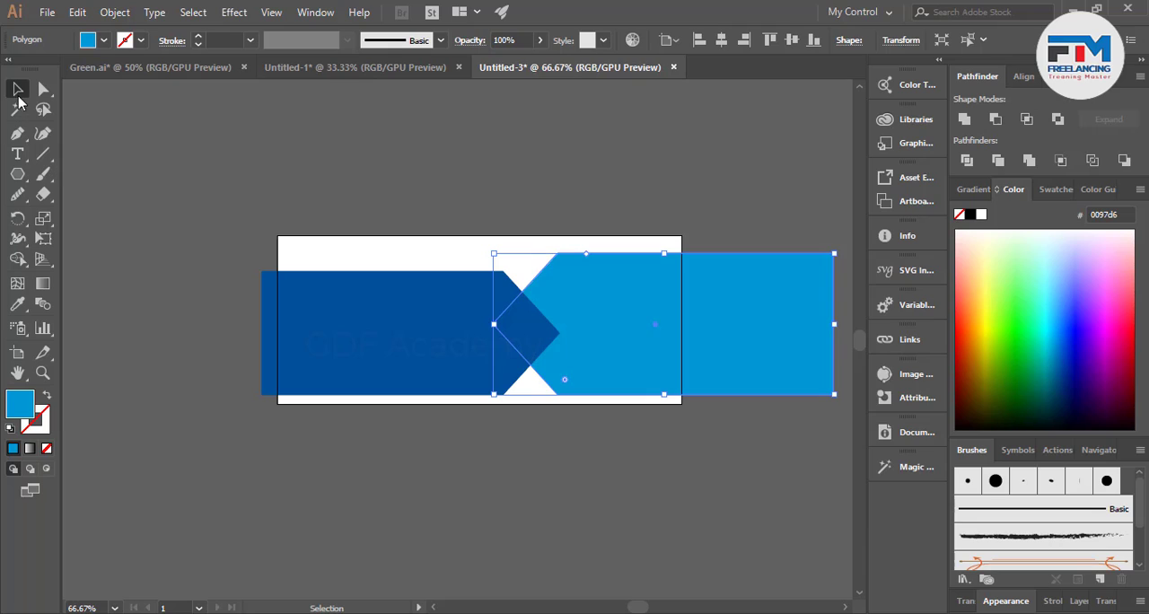
{"action": "left_click", "coordinate": [144, 136]}
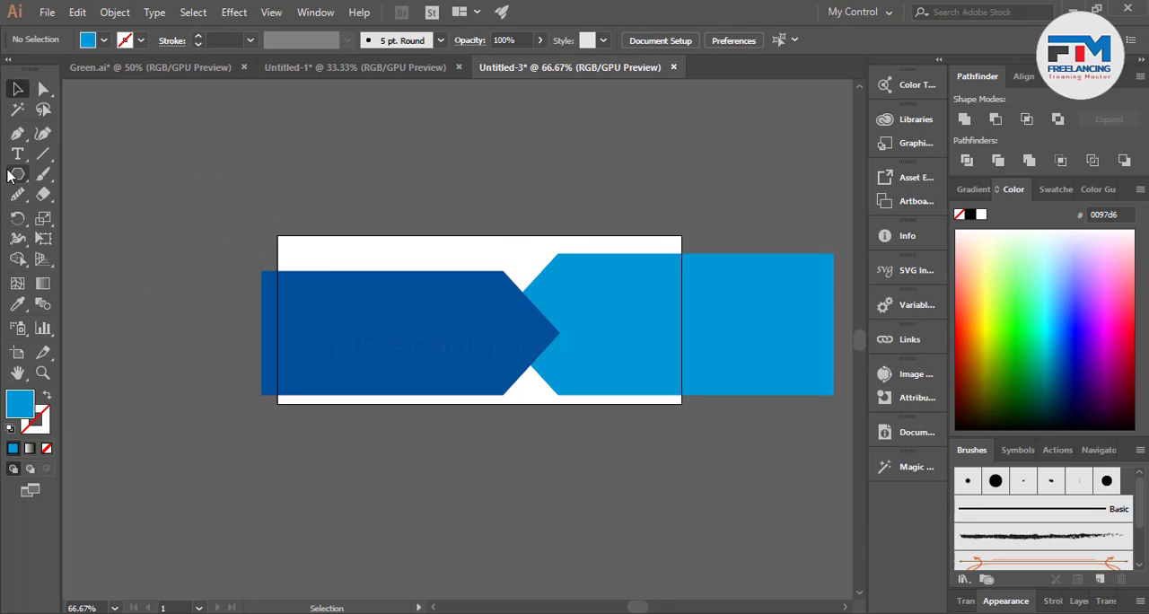
Draw a tall, narrow light blue rectangle beside the artboard's left edge.
{"action": "left_click_drag", "start_coordinate": [18, 174], "coordinate": [70, 167]}
{"action": "left_click_drag", "start_coordinate": [150, 155], "coordinate": [195, 474]}
{"action": "left_click", "coordinate": [17, 89]}
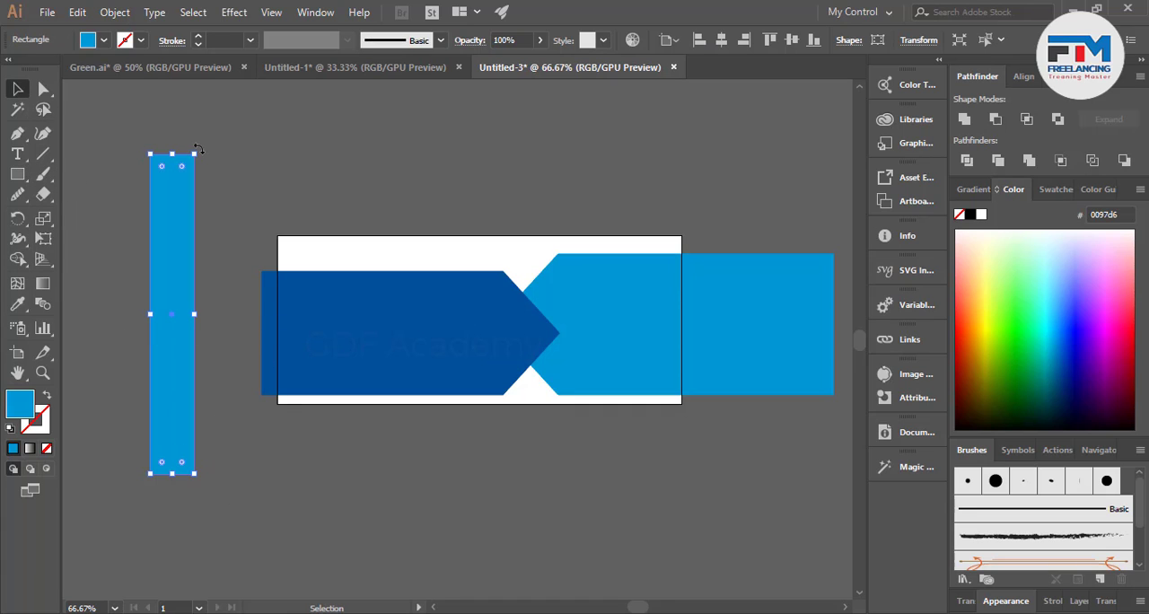
Rotate the narrow rectangle into a rising diagonal, move it across the dark blue arrow and send it behind that arrow.
{"action": "left_click_drag", "start_coordinate": [198, 149], "coordinate": [287, 216]}
{"action": "left_click_drag", "start_coordinate": [235, 272], "coordinate": [374, 272]}
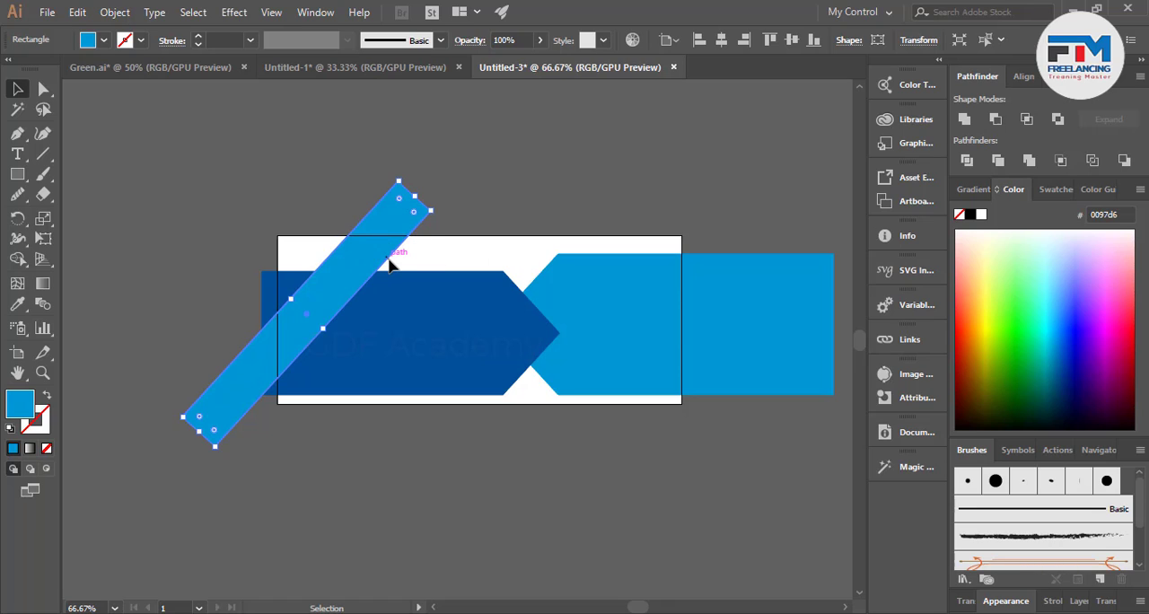
{"action": "key", "text": "ctrl+bracketleft"}
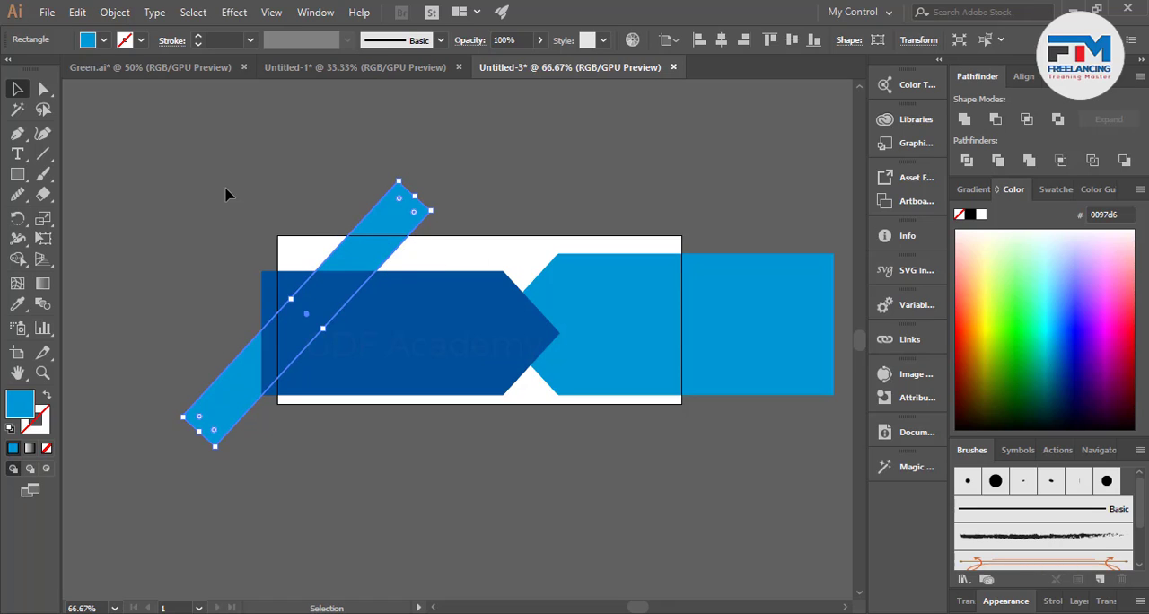
{"action": "left_click", "coordinate": [229, 195]}
Fill the diagonal bar with light gray e6e7e8.
{"action": "scroll", "coordinate": [272, 328], "scroll_direction": "down", "scroll_amount": 1}
{"action": "scroll", "coordinate": [282, 350], "scroll_direction": "up", "scroll_amount": 1}
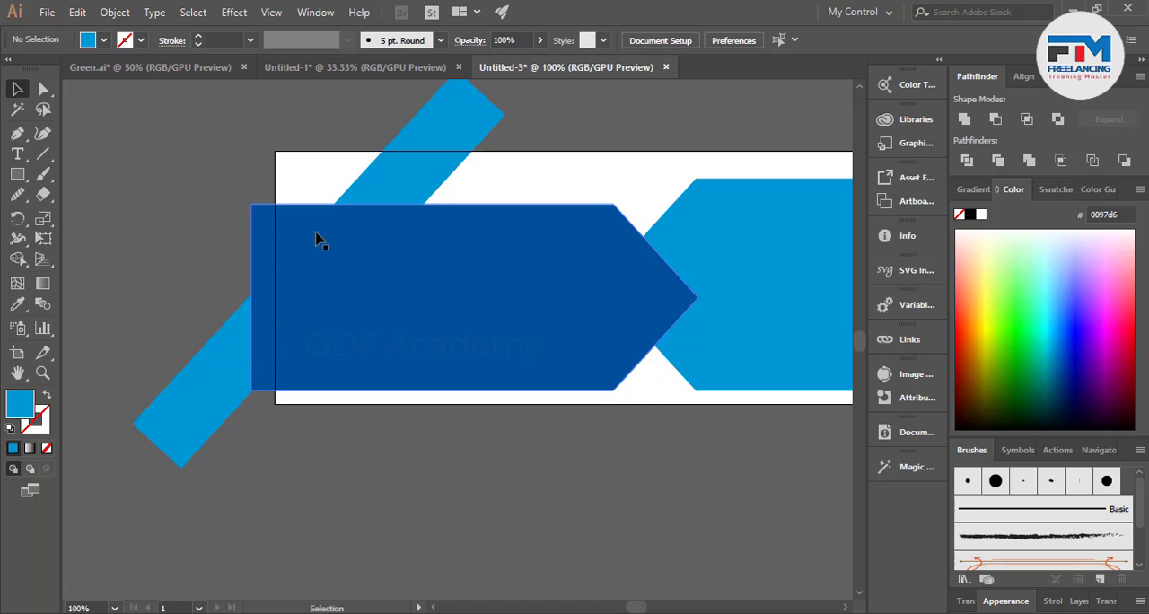
{"action": "left_click", "coordinate": [380, 189]}
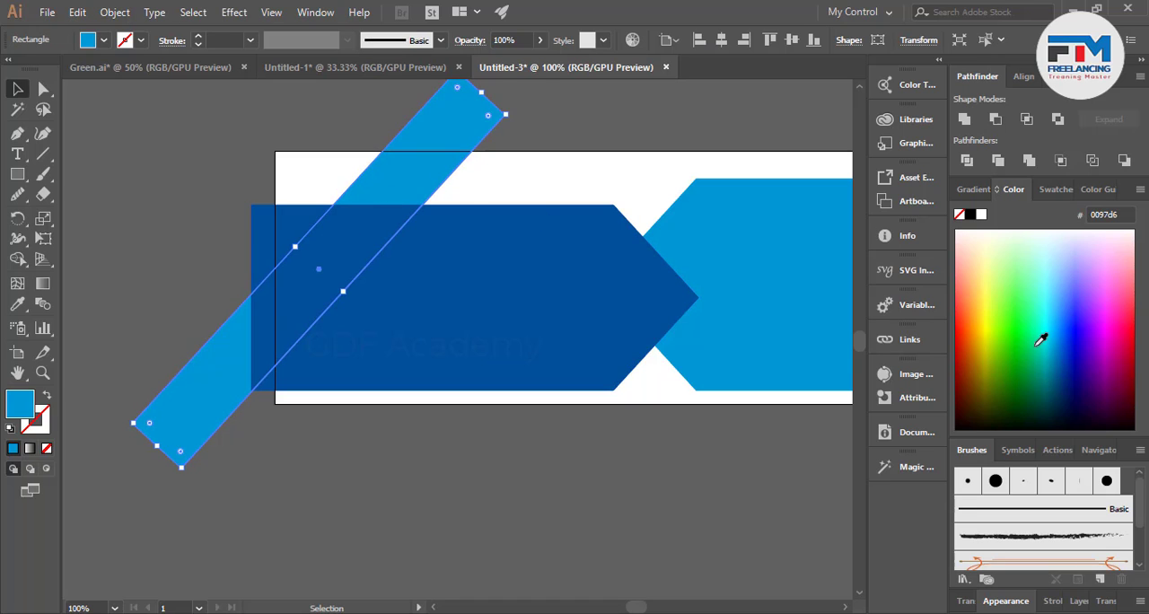
{"action": "left_click", "coordinate": [103, 40]}
{"action": "left_click", "coordinate": [120, 118]}
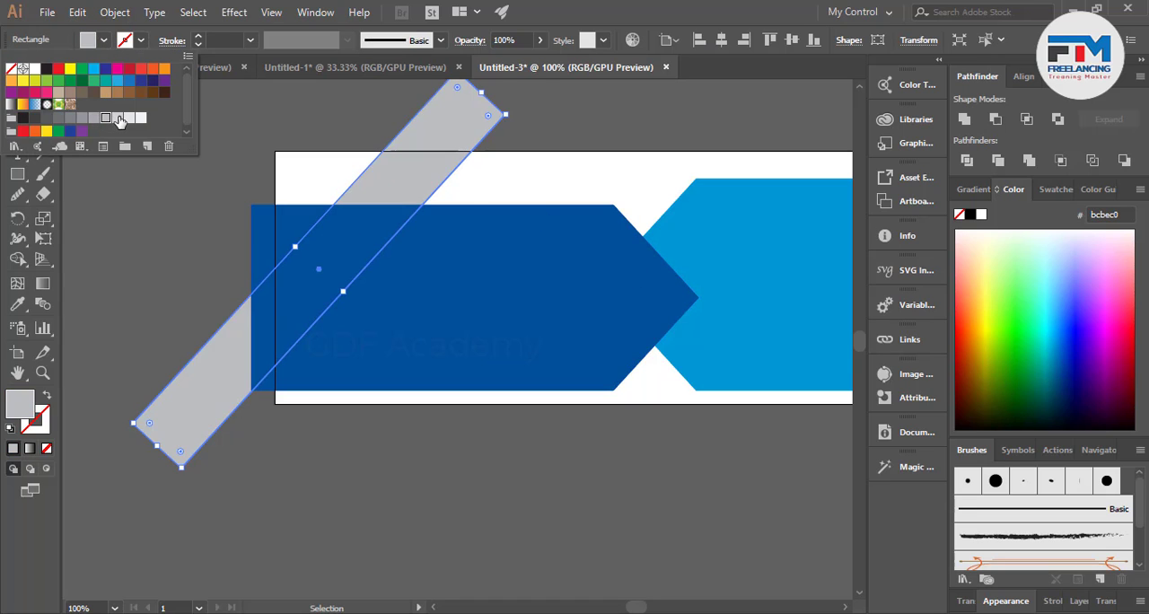
{"action": "left_click", "coordinate": [119, 117]}
{"action": "left_click", "coordinate": [129, 118]}
{"action": "left_click", "coordinate": [156, 264]}
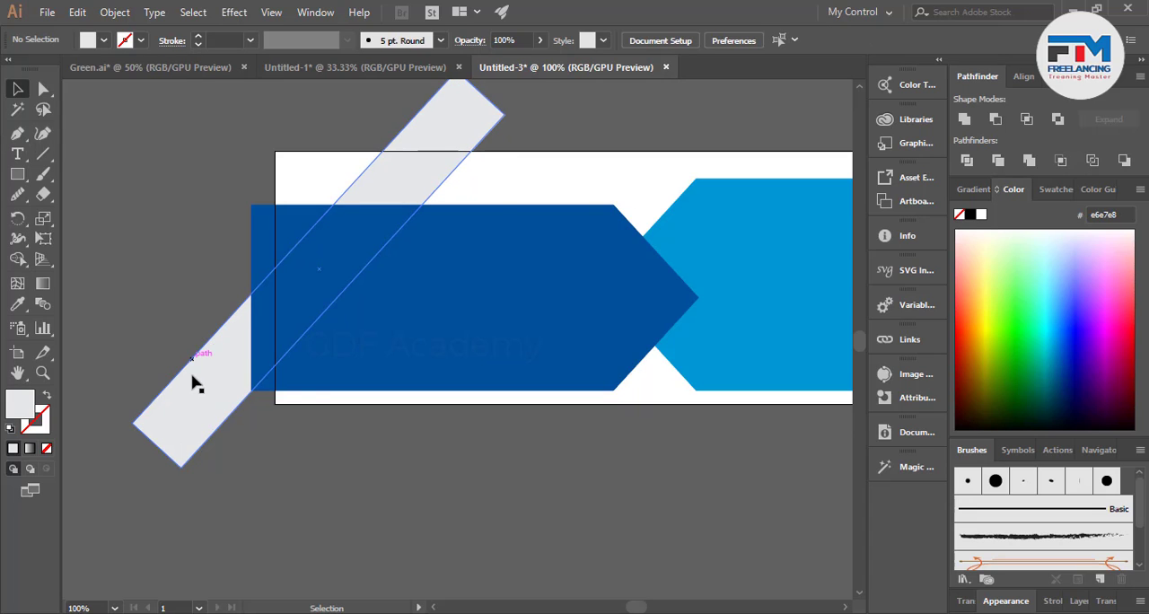
Duplicate the gray diagonal bar to the right, make the copy much narrower and move it close to the original bar.
{"action": "left_click_drag", "start_coordinate": [188, 396], "coordinate": [306, 397], "text": "alt"}
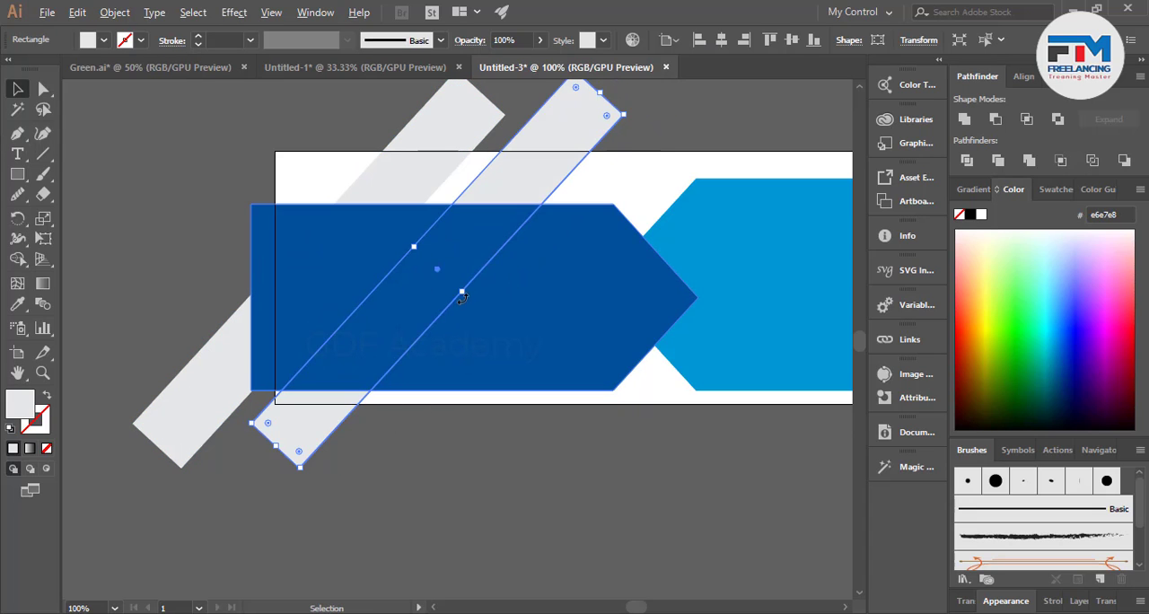
{"action": "left_click_drag", "start_coordinate": [461, 296], "coordinate": [444, 278]}
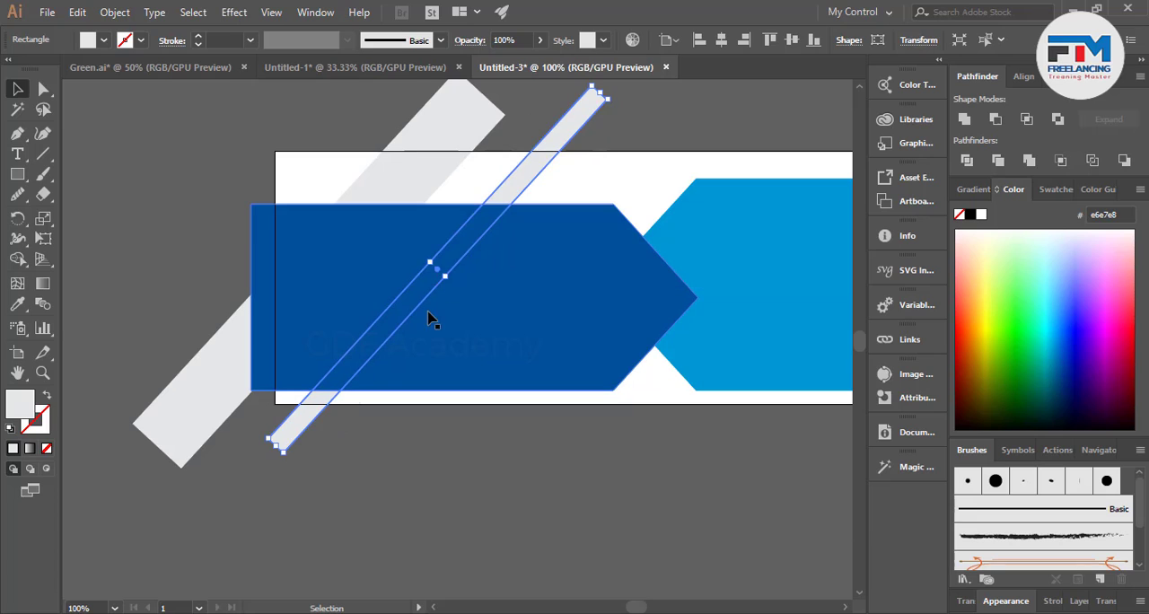
{"action": "left_click_drag", "start_coordinate": [491, 212], "coordinate": [455, 202]}
{"action": "left_click", "coordinate": [112, 375]}
{"action": "scroll", "coordinate": [112, 375], "scroll_direction": "down", "scroll_amount": 1, "text": "alt"}
{"action": "scroll", "coordinate": [408, 475], "scroll_direction": "up", "scroll_amount": 1, "text": "alt"}
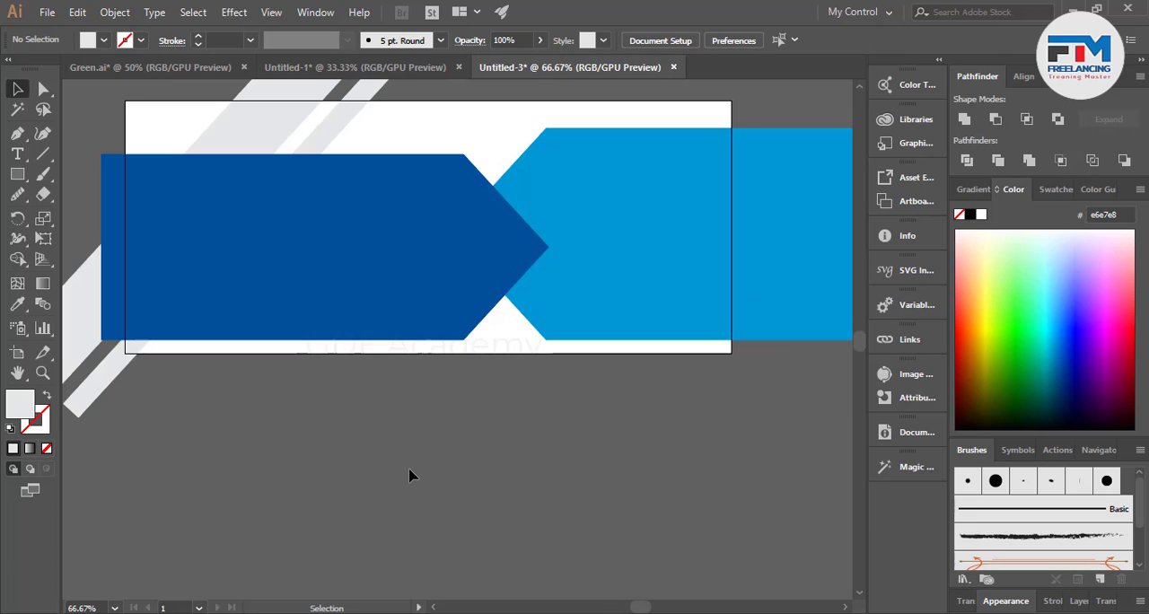
Duplicate the narrow gray bar to the right, then widen and lengthen the copy into a broad diagonal band behind both arrows.
{"action": "scroll", "coordinate": [161, 390], "scroll_direction": "down", "scroll_amount": 1, "text": "alt"}
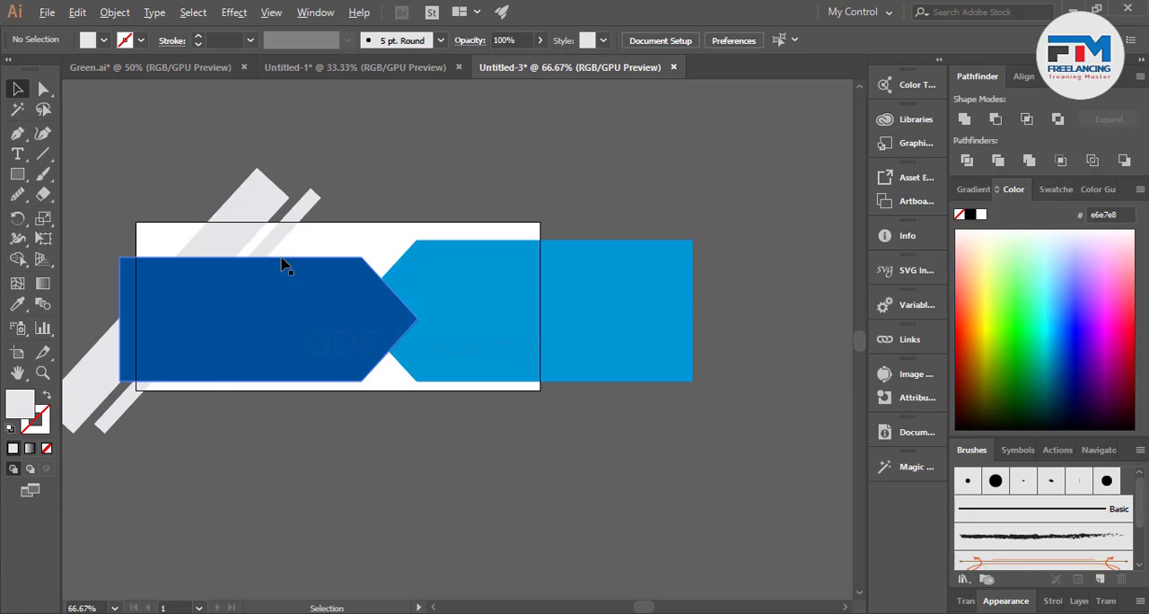
{"action": "left_click_drag", "start_coordinate": [277, 251], "coordinate": [355, 292], "text": "alt"}
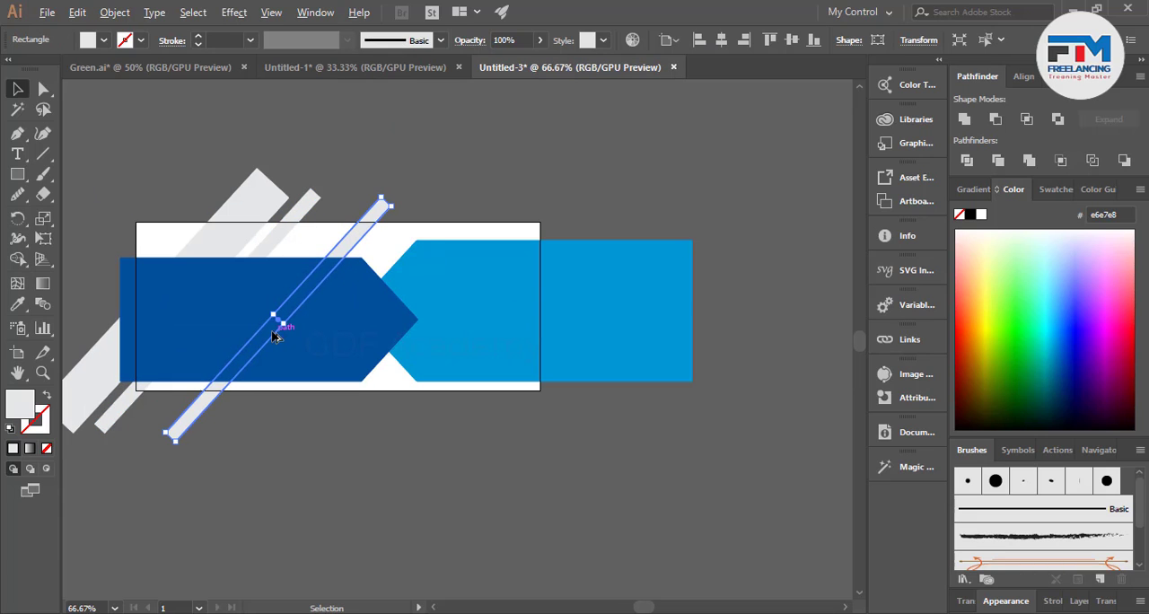
{"action": "left_click_drag", "start_coordinate": [283, 323], "coordinate": [341, 366], "text": "alt"}
{"action": "left_click_drag", "start_coordinate": [389, 203], "coordinate": [469, 161]}
{"action": "left_click_drag", "start_coordinate": [160, 446], "coordinate": [215, 437]}
{"action": "left_click", "coordinate": [410, 441]}
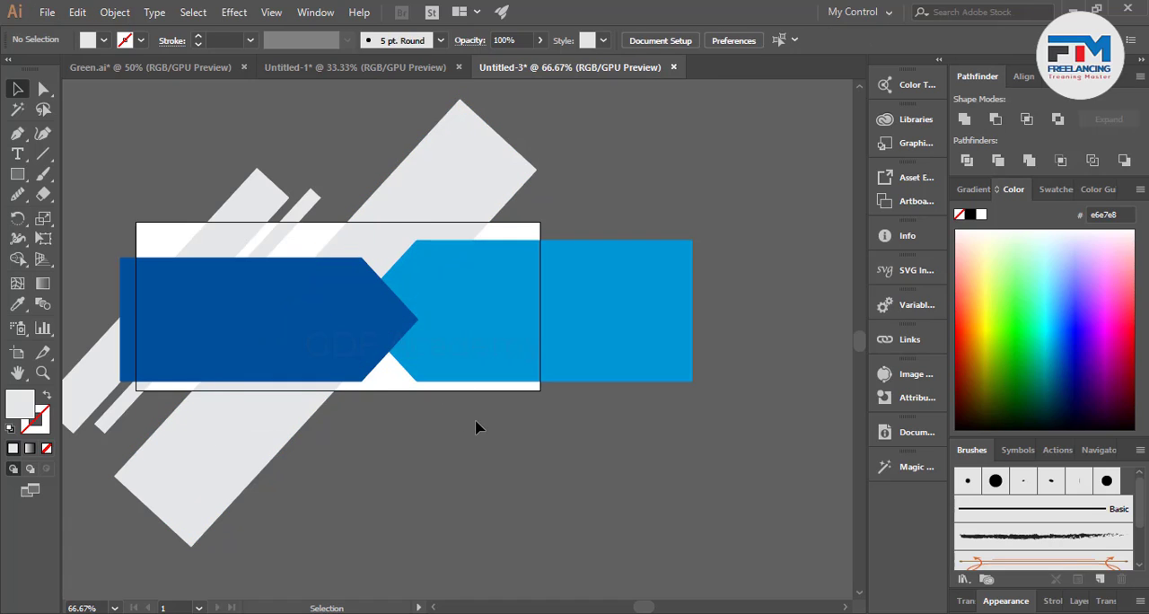
Draw a straight line along the broad gray band's left edge, from above the artboard to the dark blue arrow's upper edge.
{"action": "scroll", "coordinate": [475, 423], "scroll_direction": "down", "scroll_amount": 1}
{"action": "scroll", "coordinate": [351, 330], "scroll_direction": "up", "scroll_amount": 1}
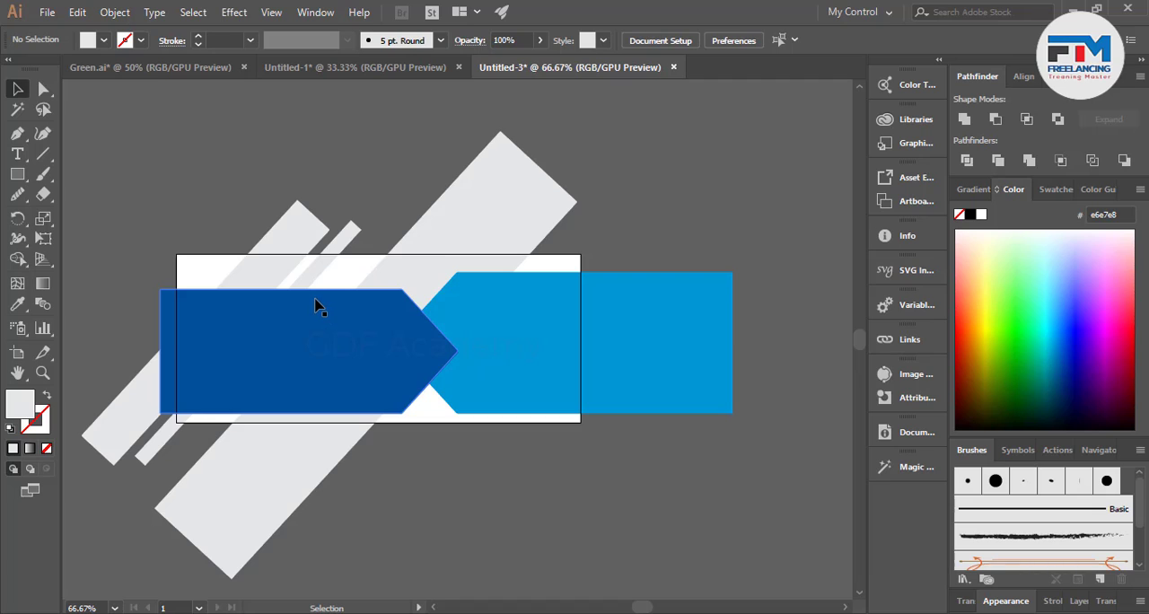
{"action": "scroll", "coordinate": [377, 265], "scroll_direction": "up", "scroll_amount": 2}
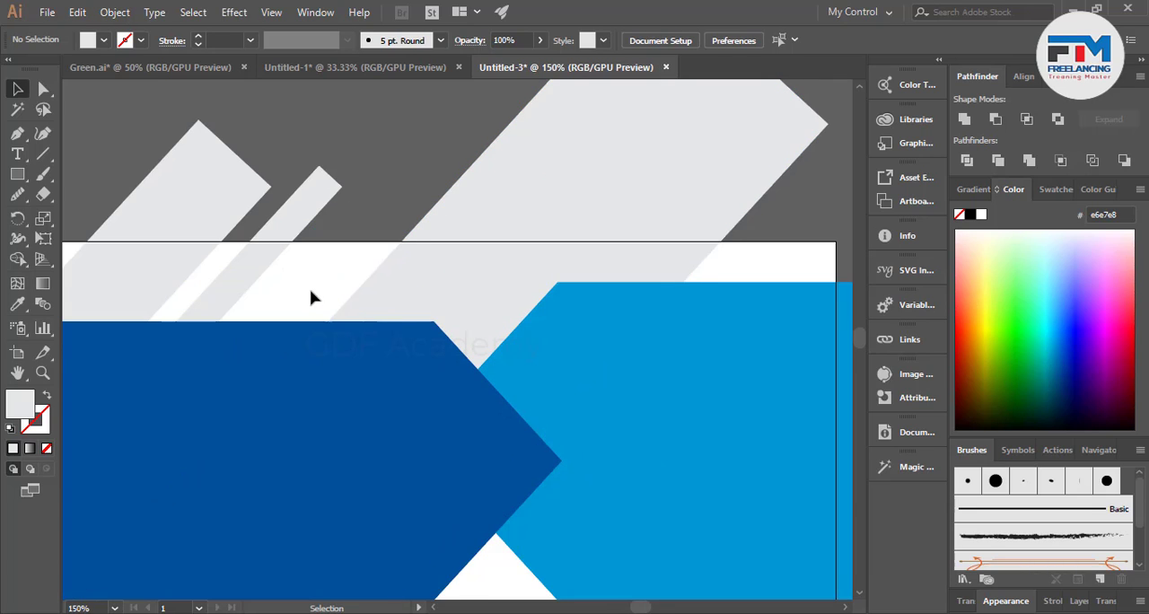
{"action": "scroll", "coordinate": [310, 297], "scroll_direction": "up", "scroll_amount": 1}
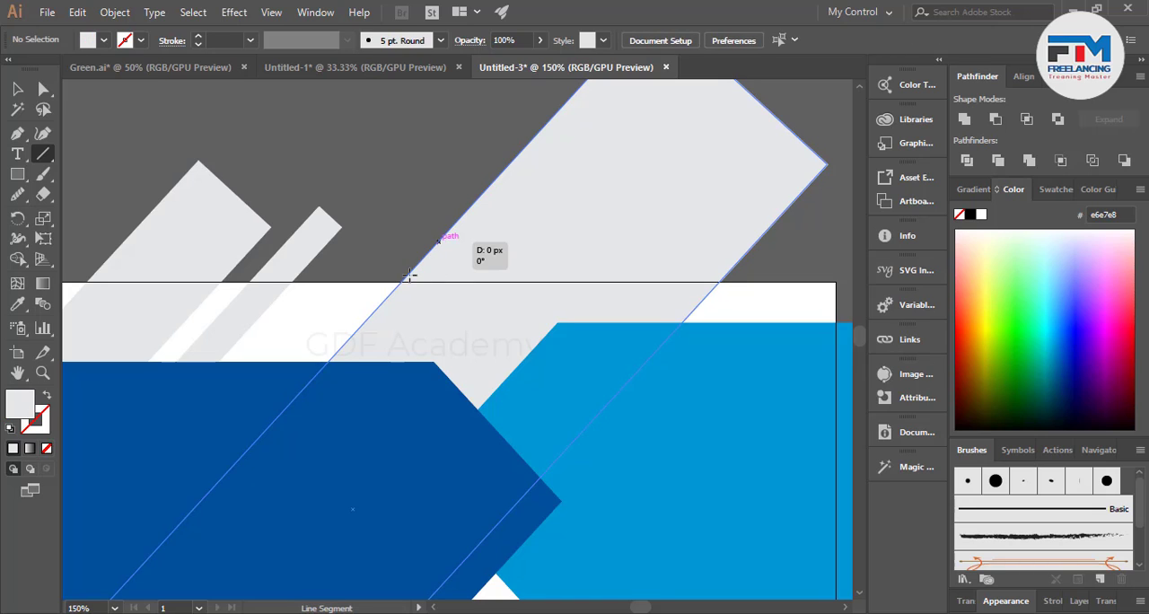
{"action": "left_click_drag", "start_coordinate": [409, 273], "coordinate": [330, 361]}
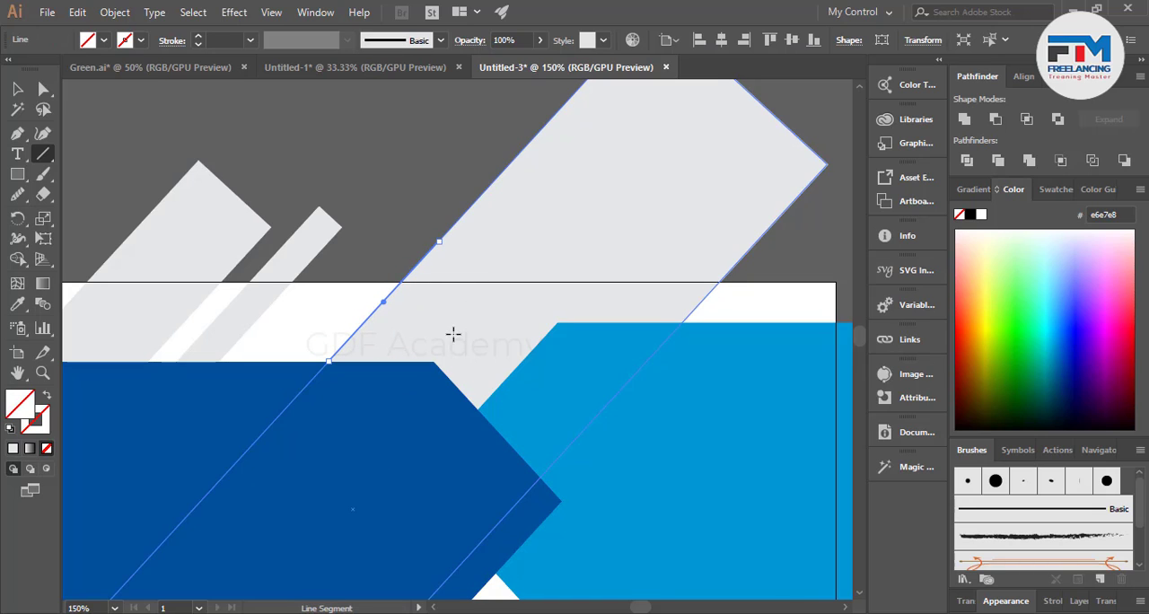
Give the diagonal line a 1 pt stroke in the red swatch and no fill.
{"action": "left_click", "coordinate": [199, 41]}
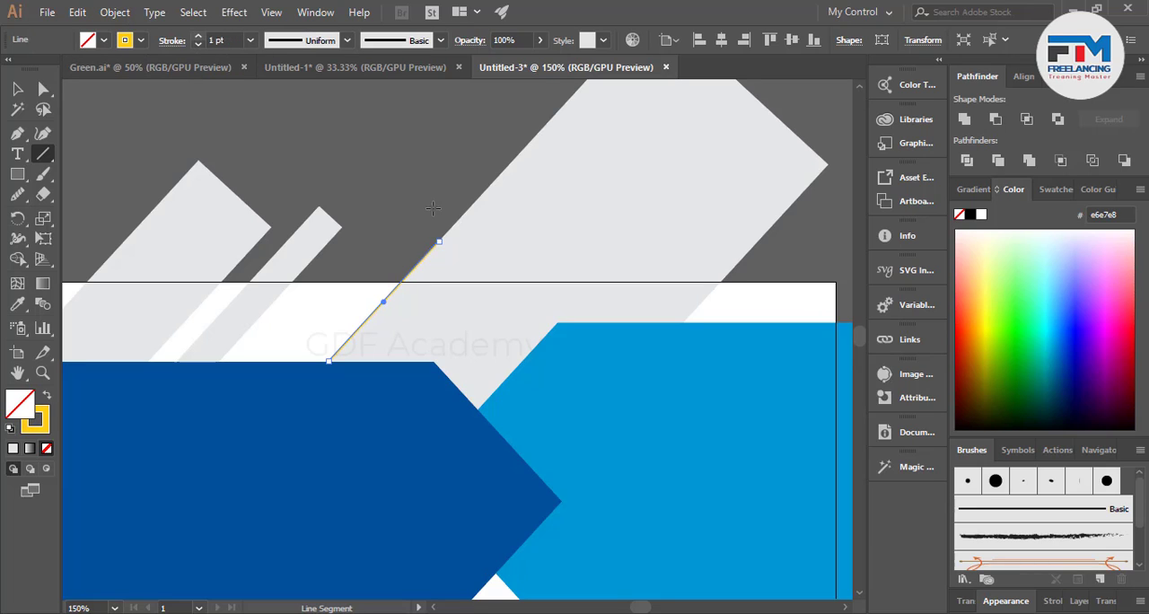
{"action": "left_click", "coordinate": [968, 350]}
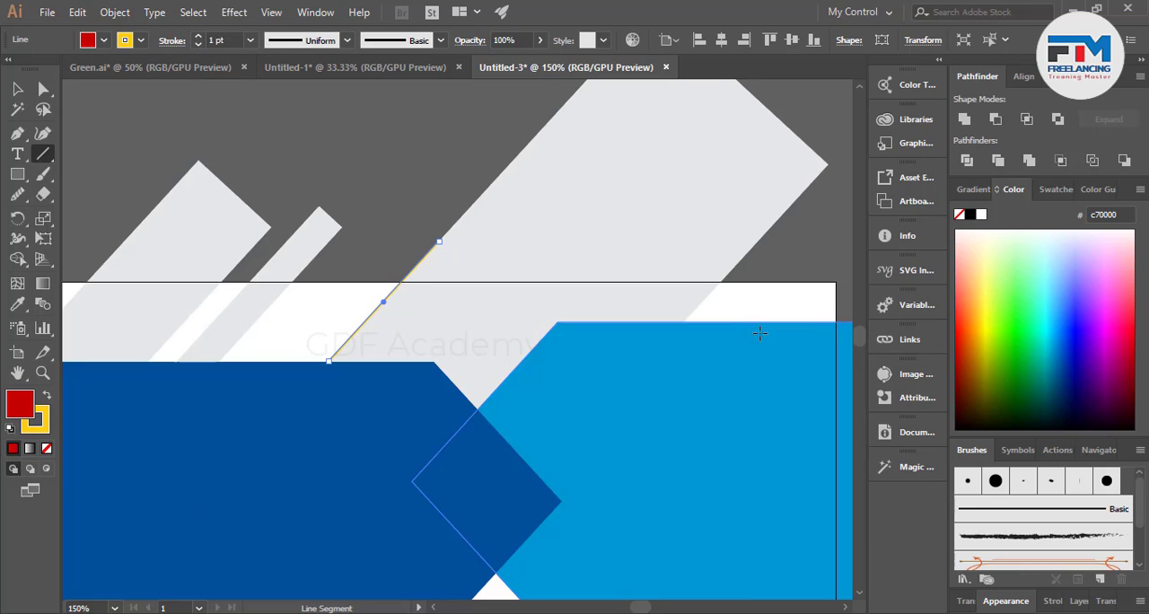
{"action": "left_click", "coordinate": [47, 398]}
{"action": "left_click", "coordinate": [46, 445]}
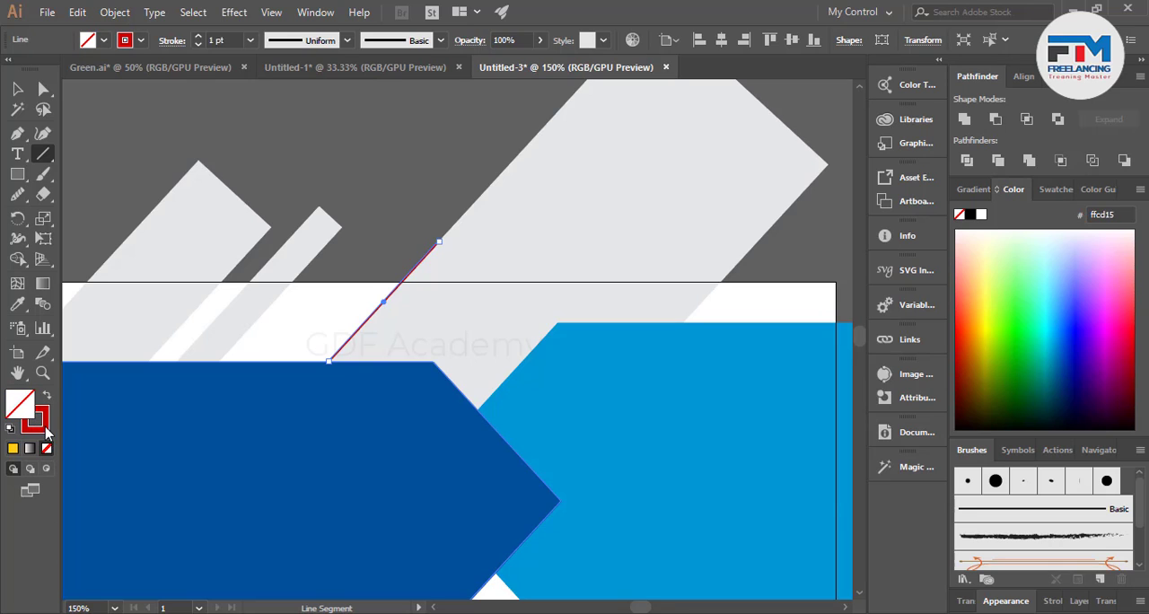
{"action": "left_click", "coordinate": [1050, 189]}
{"action": "left_click", "coordinate": [1006, 250]}
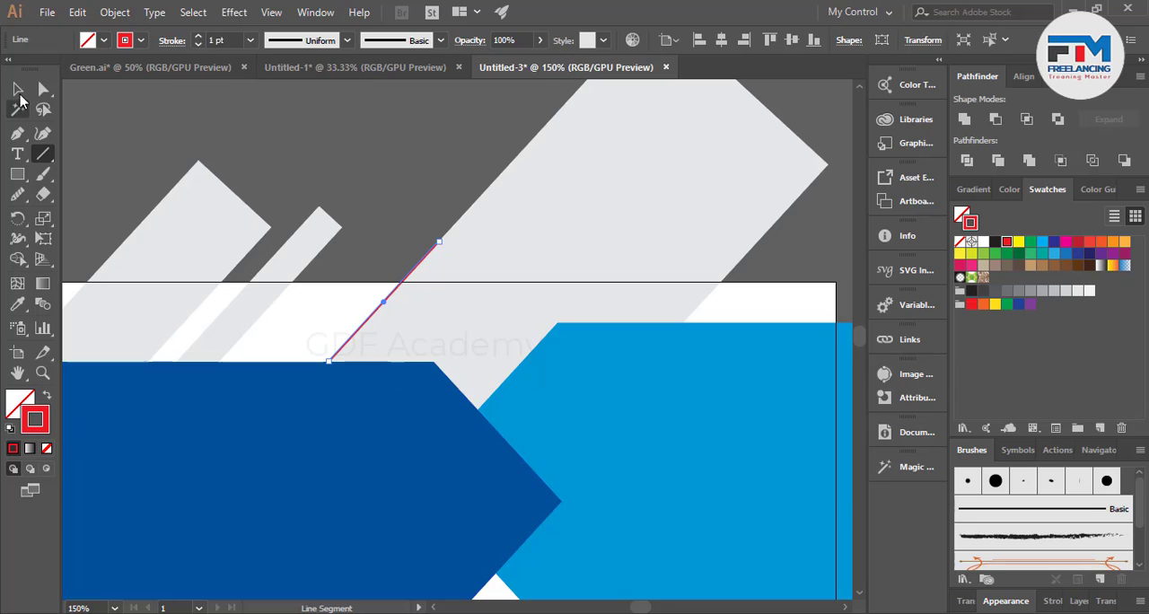
{"action": "left_click", "coordinate": [17, 89]}
{"action": "left_click", "coordinate": [276, 162]}
Set the red line's stroke to 2 pt and place a copy along the narrow gray bar's right edge.
{"action": "scroll", "coordinate": [416, 305], "scroll_direction": "down", "scroll_amount": 3}
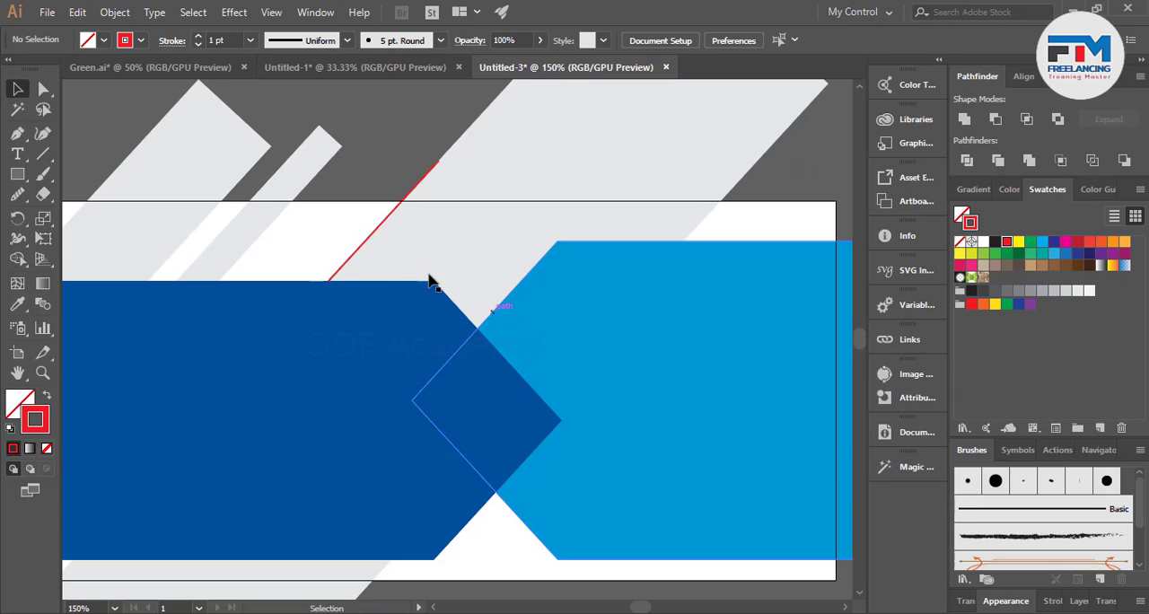
{"action": "left_click", "coordinate": [359, 257]}
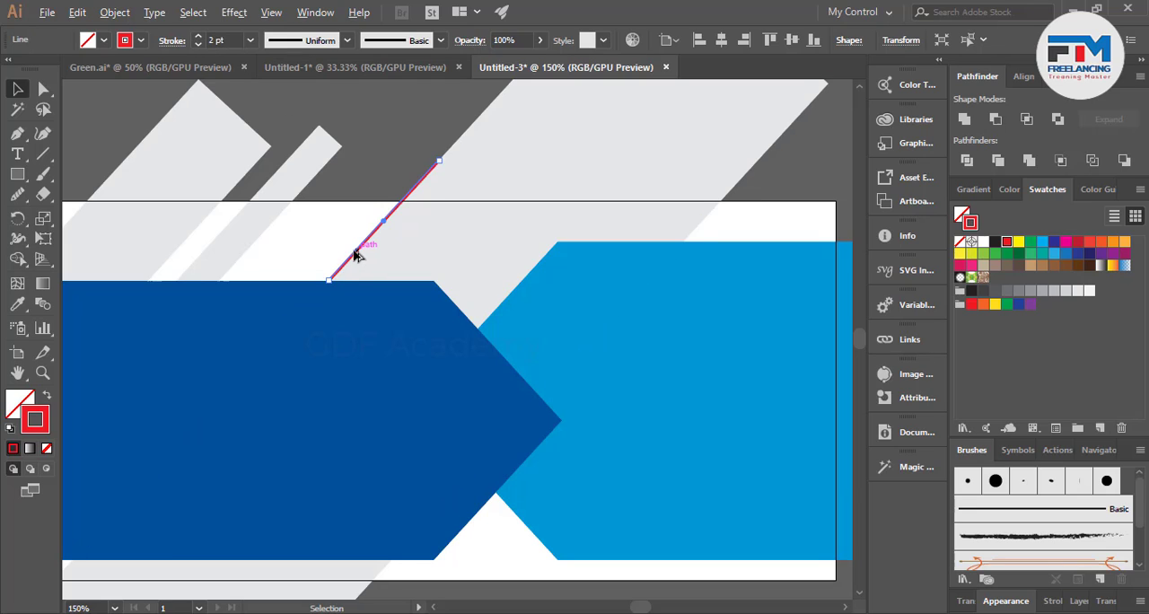
{"action": "left_click_drag", "start_coordinate": [354, 256], "coordinate": [244, 259]}
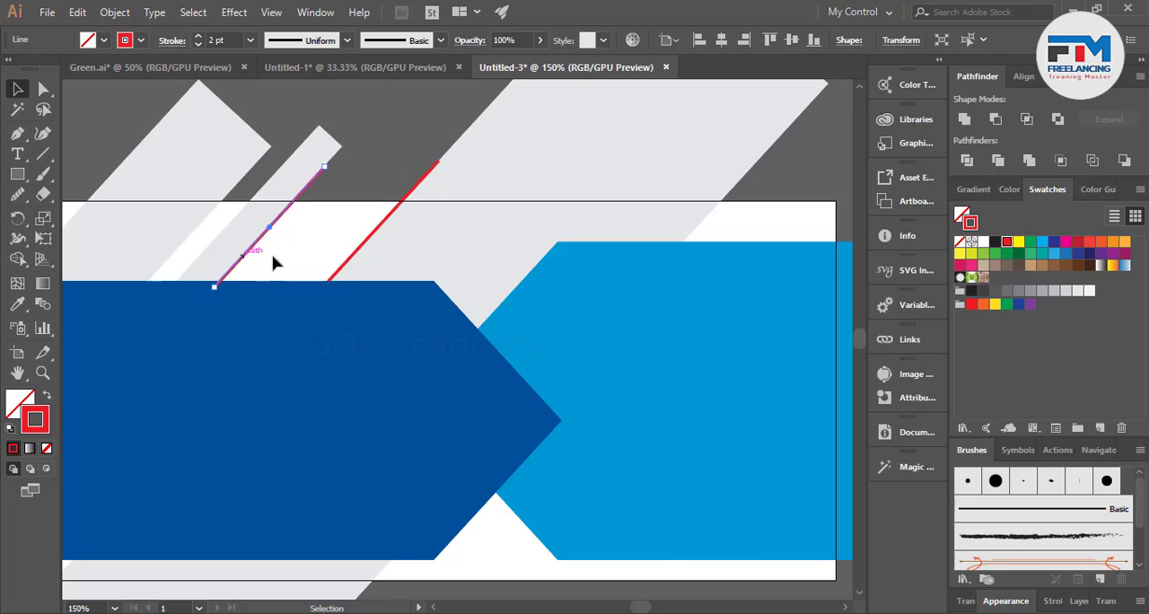
{"action": "key", "text": "ctrl+minus"}
{"action": "key", "text": "ctrl+minus"}
{"action": "left_click", "coordinate": [458, 218]}
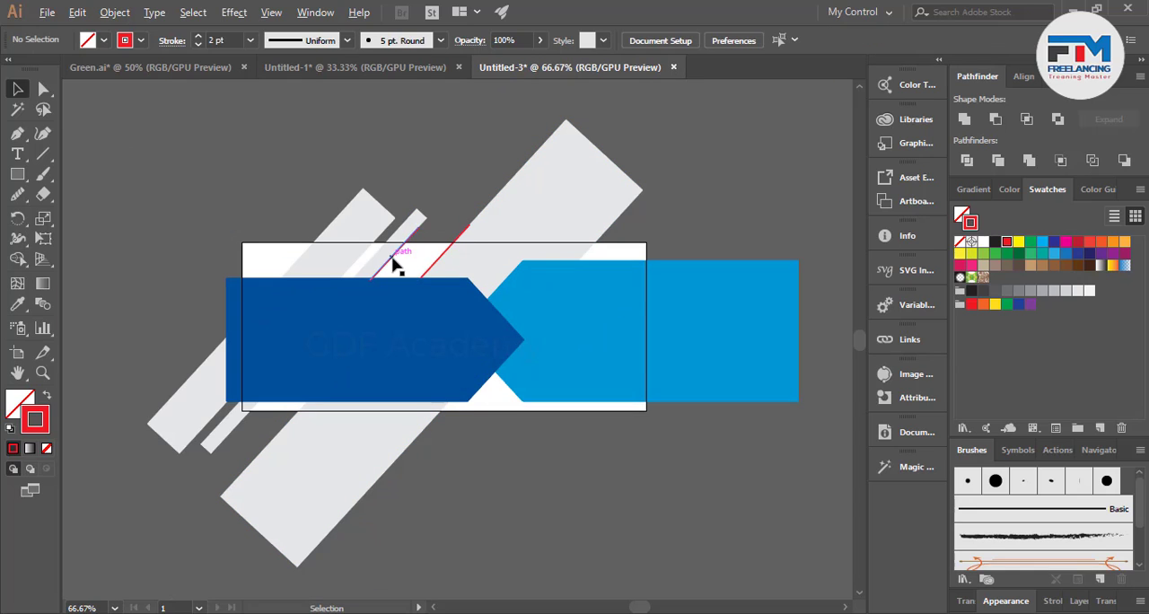
Copy the red line twice: slightly higher between the existing two, and across the artboard's lower edge below the arrow tips.
{"action": "left_click_drag", "start_coordinate": [395, 262], "coordinate": [433, 244]}
{"action": "left_click", "coordinate": [422, 399]}
{"action": "key", "text": "ctrl+plus"}
{"action": "left_click_drag", "start_coordinate": [437, 162], "coordinate": [488, 443]}
{"action": "scroll", "coordinate": [514, 430], "scroll_direction": "down", "scroll_amount": 2}
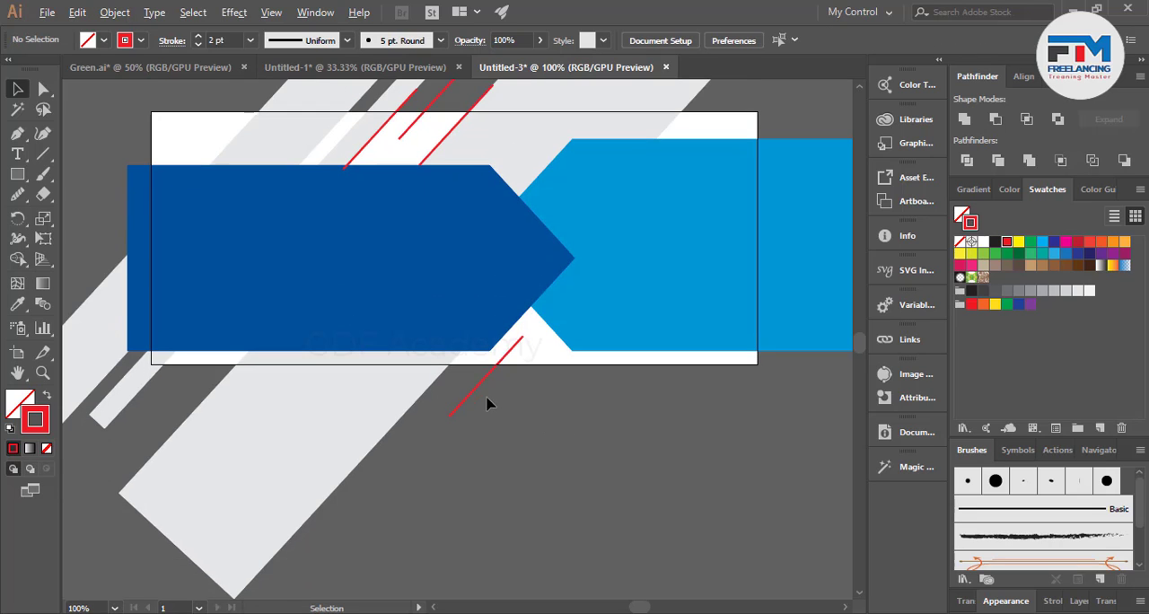
Place two more red line copies toward the artboard's left side, one across its lower edge and one at its upper edge.
{"action": "left_click_drag", "start_coordinate": [475, 389], "coordinate": [213, 168]}
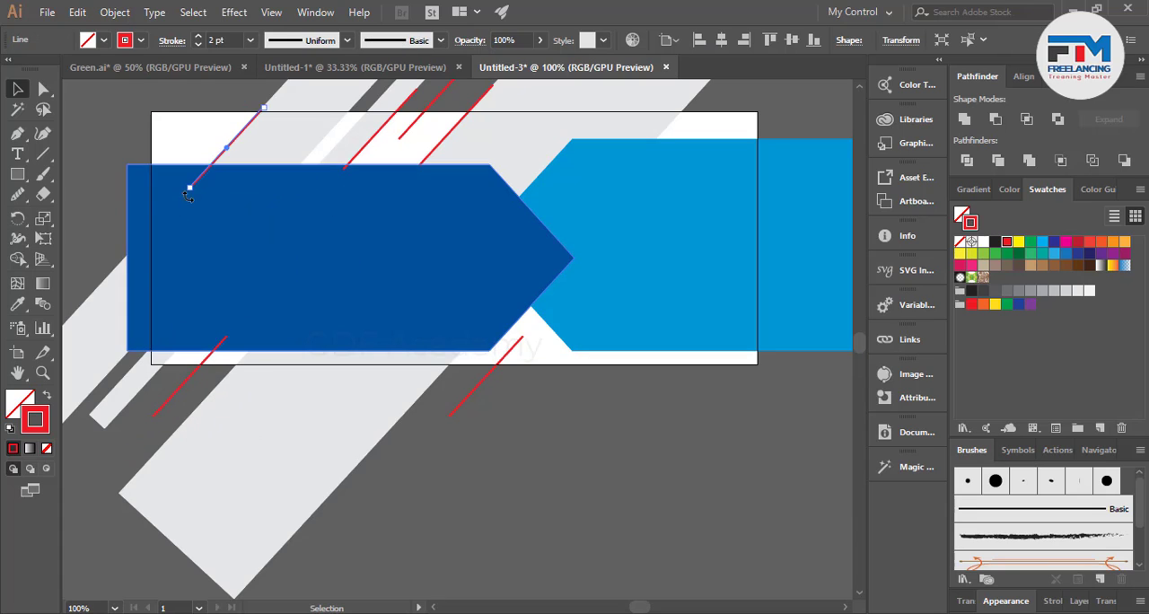
{"action": "left_click", "coordinate": [126, 210]}
{"action": "scroll", "coordinate": [290, 385], "scroll_direction": "up", "scroll_amount": 3}
{"action": "scroll", "coordinate": [339, 381], "scroll_direction": "down", "scroll_amount": 1}
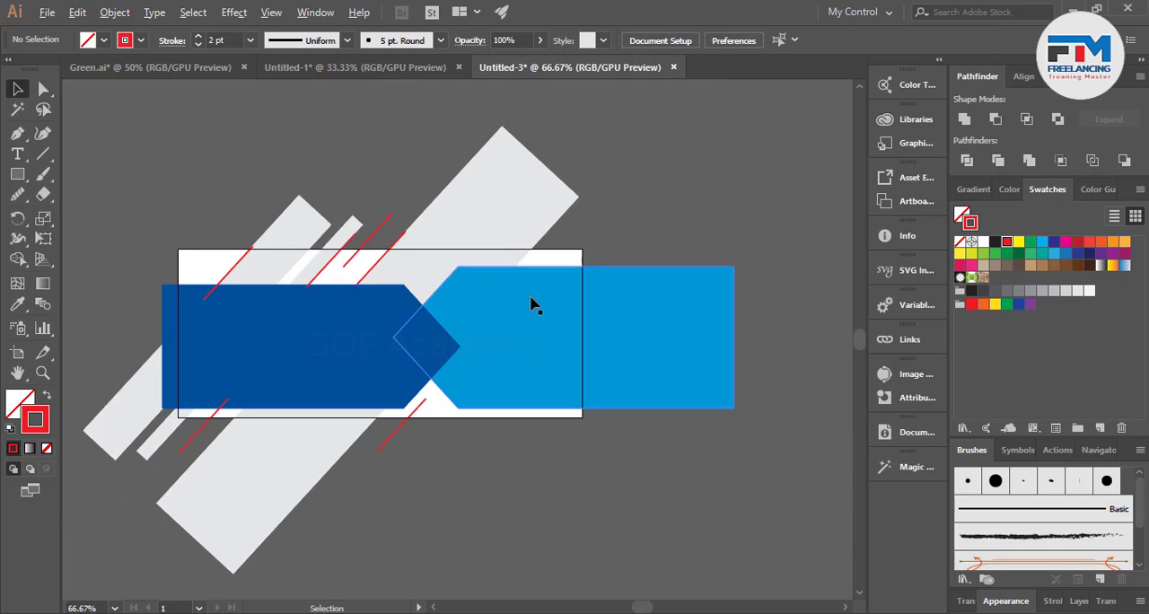
Narrow the wide gray diagonal bar from its right side and place a slightly wider copy against its right edge.
{"action": "scroll", "coordinate": [568, 286], "scroll_direction": "up", "scroll_amount": 2}
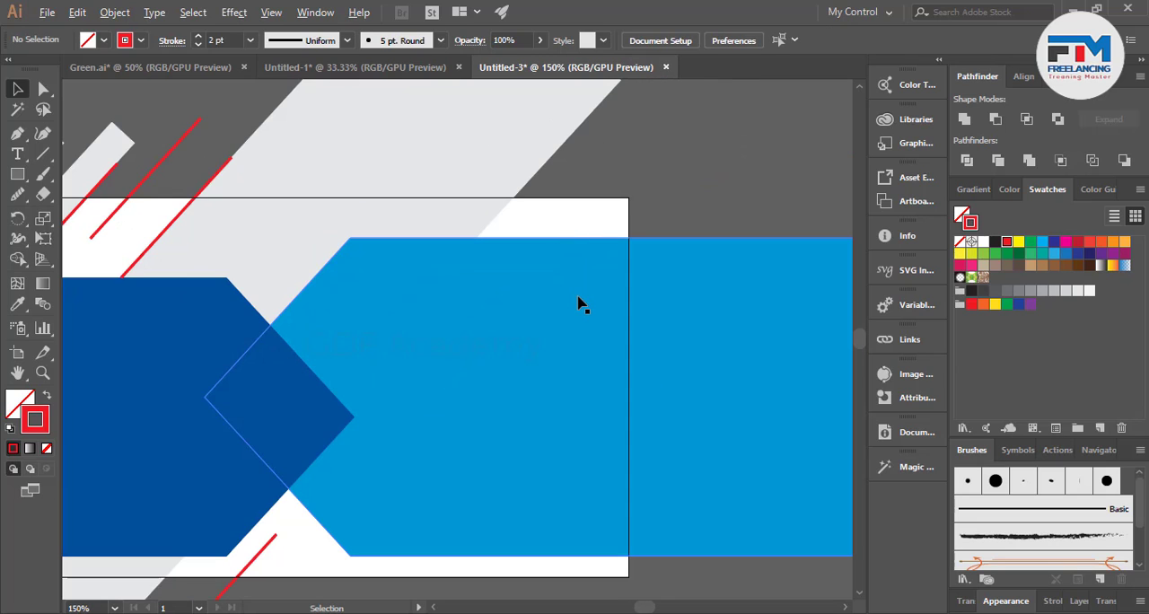
{"action": "scroll", "coordinate": [542, 305], "scroll_direction": "down", "scroll_amount": 2}
{"action": "left_click", "coordinate": [490, 215]}
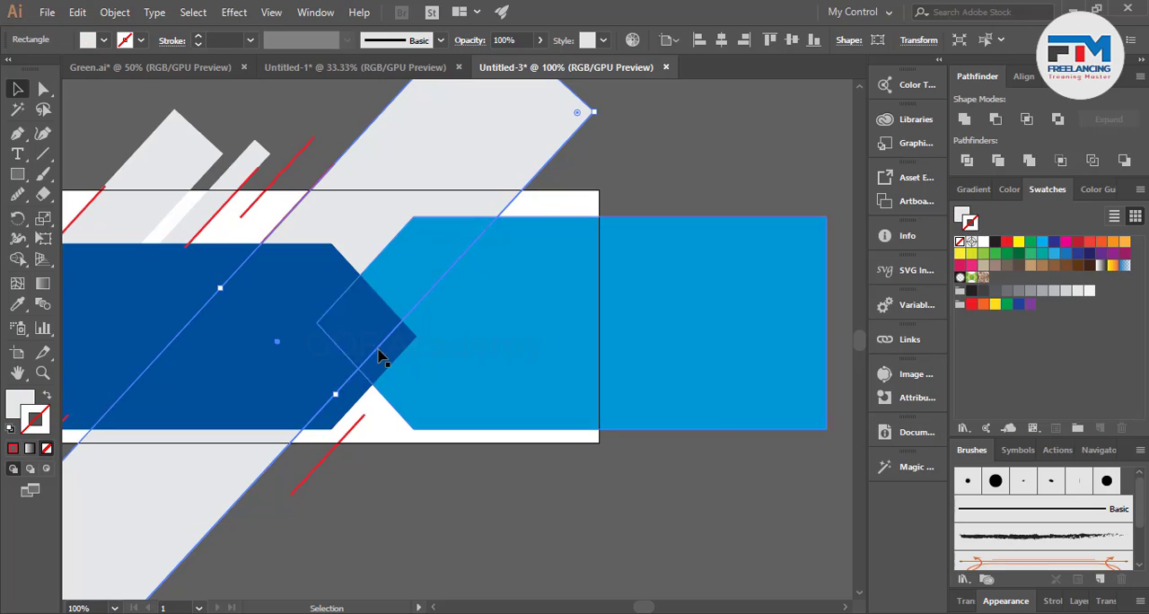
{"action": "left_click_drag", "start_coordinate": [337, 388], "coordinate": [261, 352]}
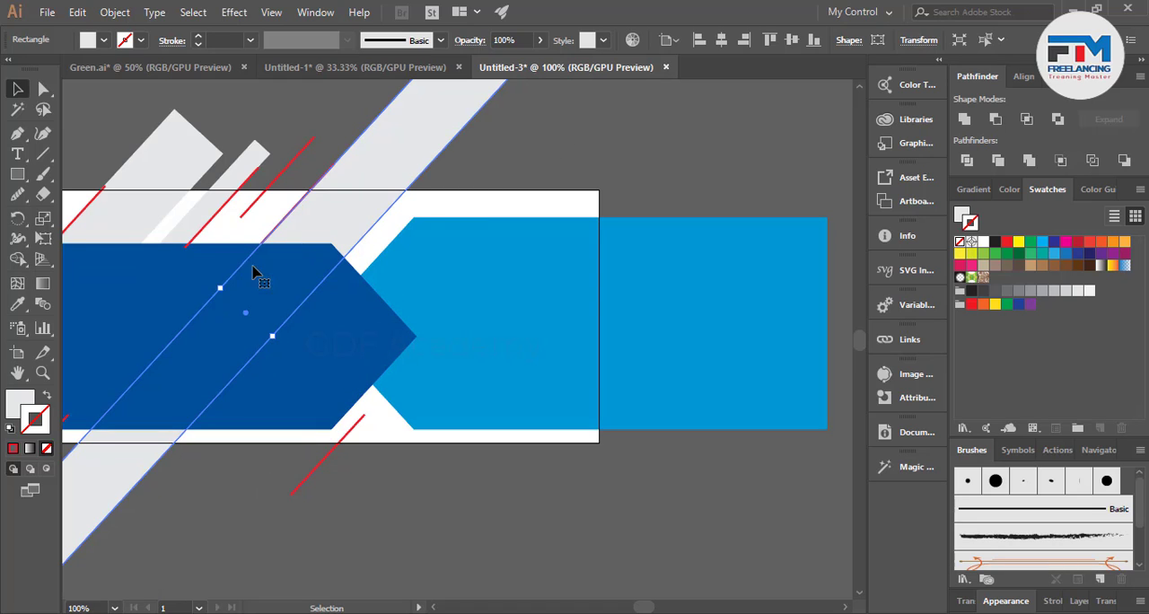
{"action": "left_click_drag", "start_coordinate": [317, 228], "coordinate": [403, 243]}
{"action": "left_click_drag", "start_coordinate": [355, 353], "coordinate": [375, 371]}
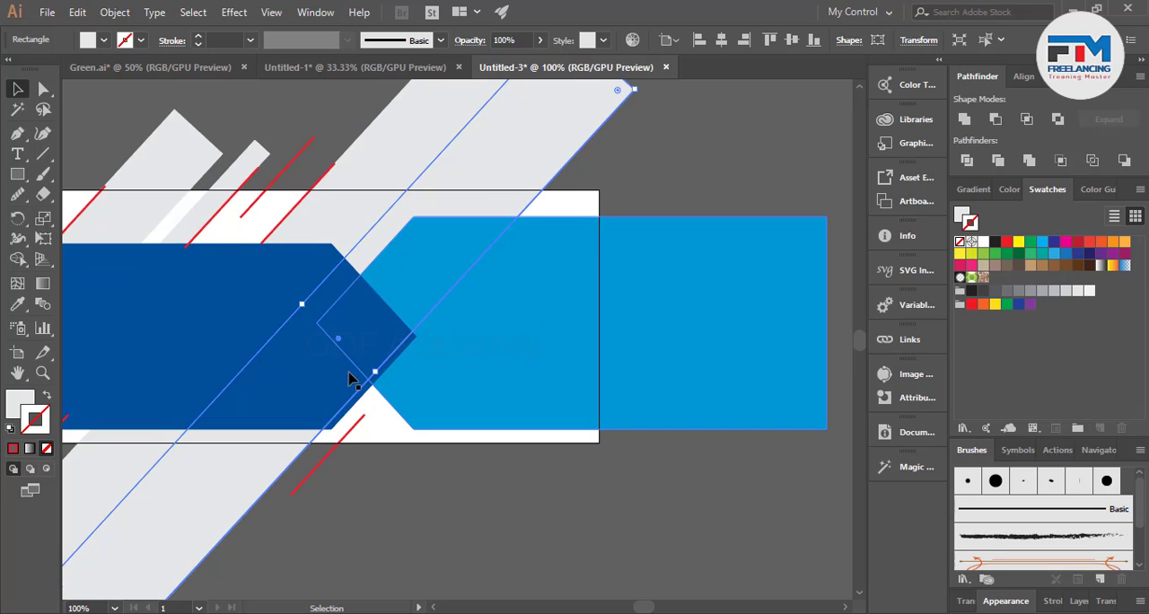
Fill the copied diagonal bar with the red swatch and keep it without a stroke.
{"action": "left_click", "coordinate": [1006, 244]}
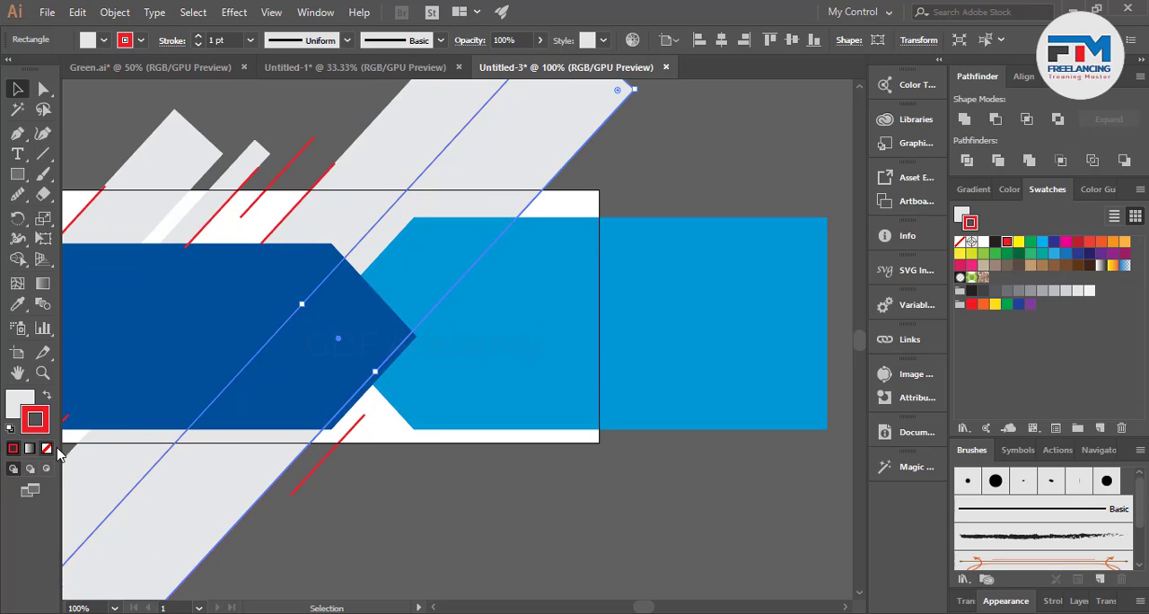
{"action": "key", "text": "ctrl+z"}
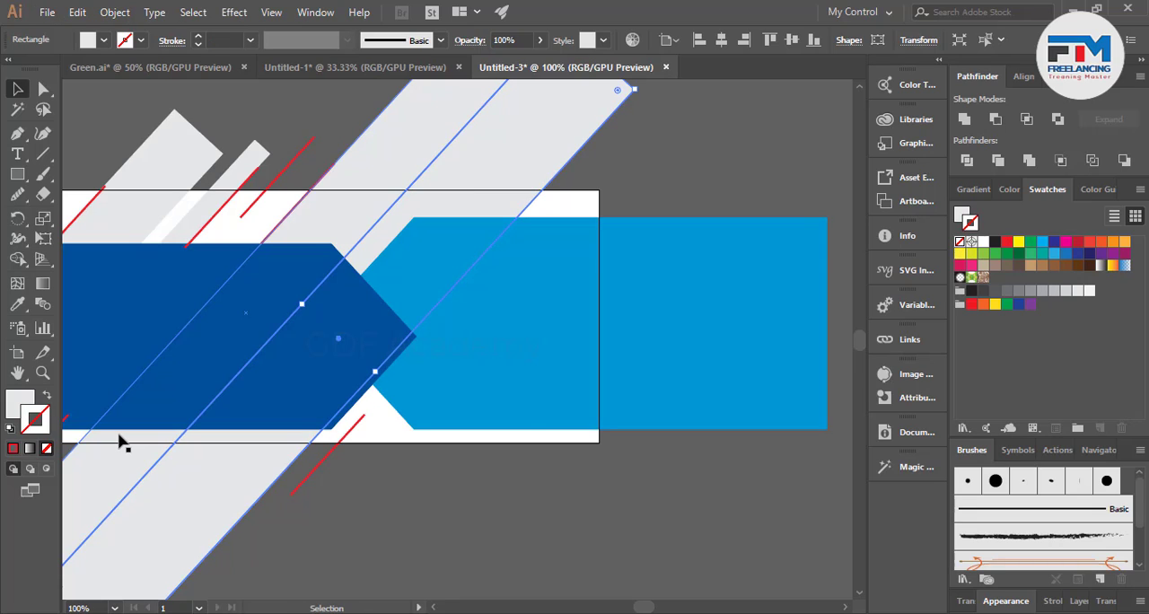
{"action": "key", "text": "x"}
{"action": "left_click", "coordinate": [1005, 242]}
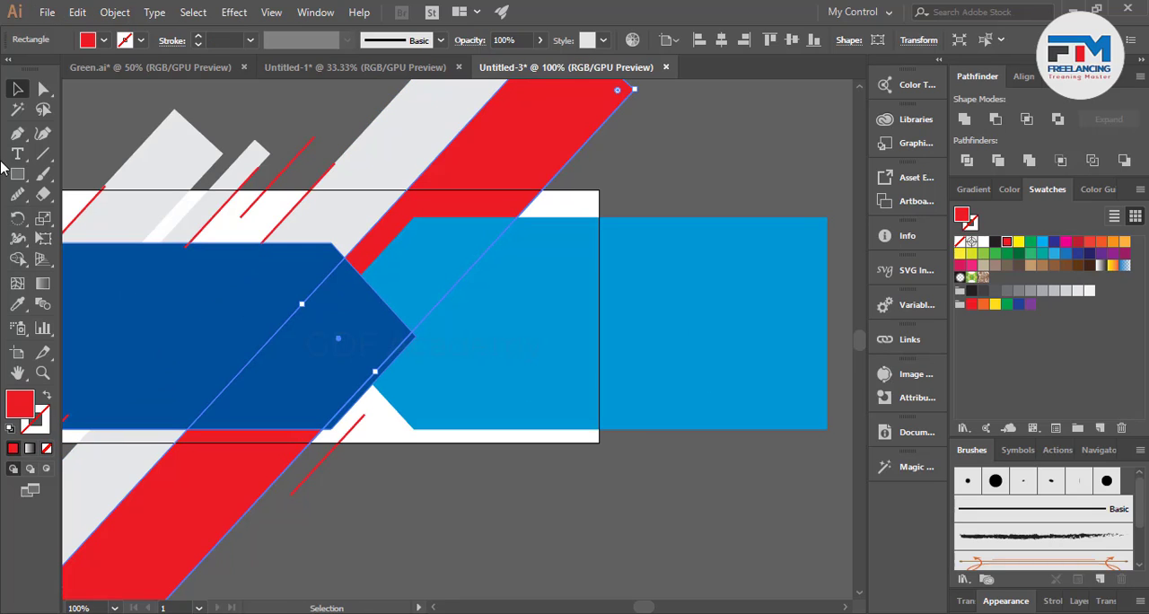
{"action": "left_click", "coordinate": [574, 503]}
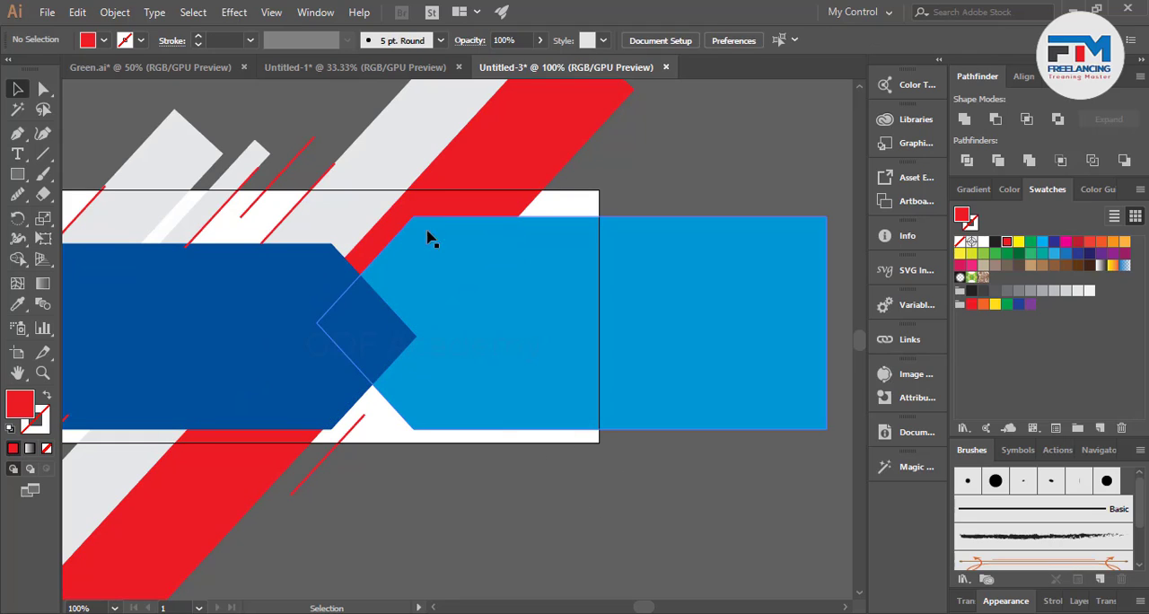
Copy the red bar across the artboard's lower right corner and place a gray bar copy against its left edge.
{"action": "left_click_drag", "start_coordinate": [432, 201], "coordinate": [696, 277]}
{"action": "left_click", "coordinate": [697, 475]}
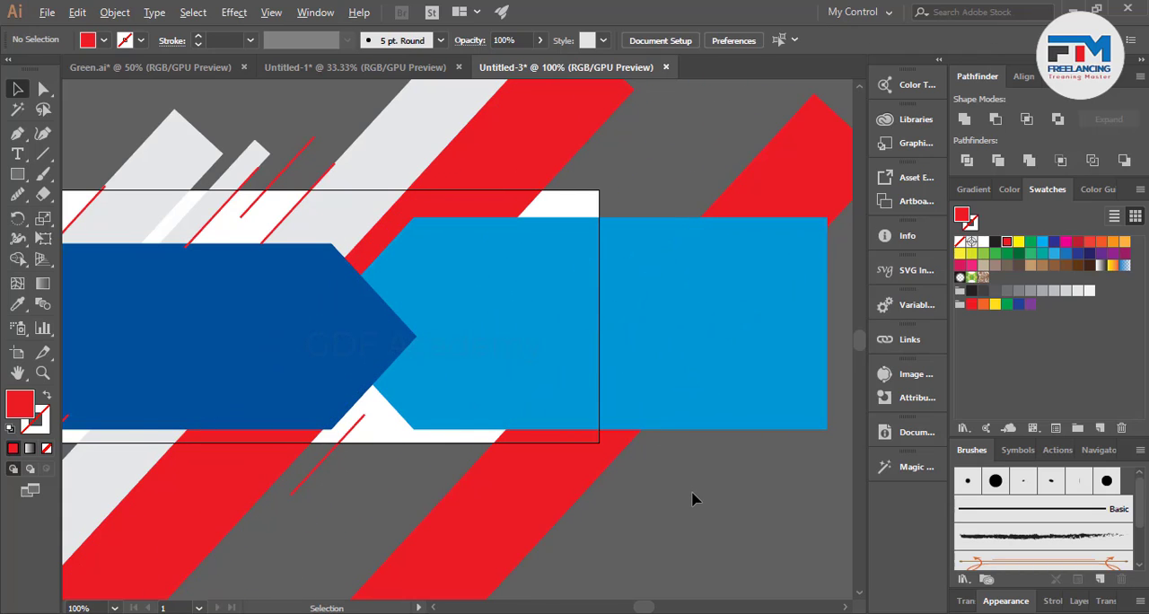
{"action": "scroll", "coordinate": [658, 508], "scroll_direction": "down", "scroll_amount": 1}
{"action": "scroll", "coordinate": [569, 544], "scroll_direction": "up", "scroll_amount": 1}
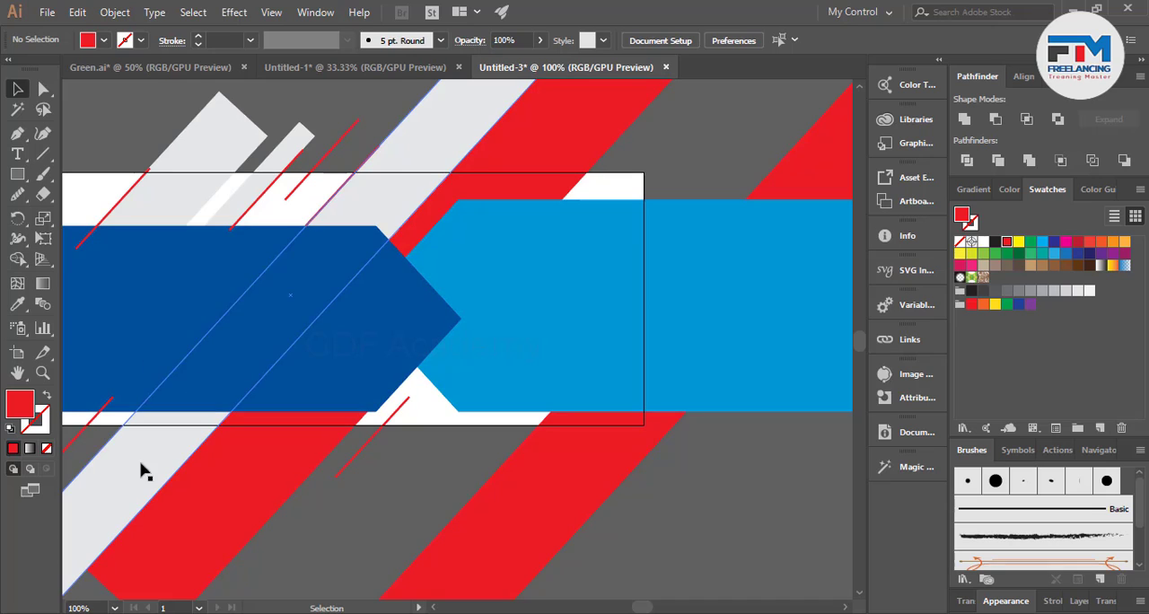
{"action": "left_click_drag", "start_coordinate": [141, 471], "coordinate": [414, 531]}
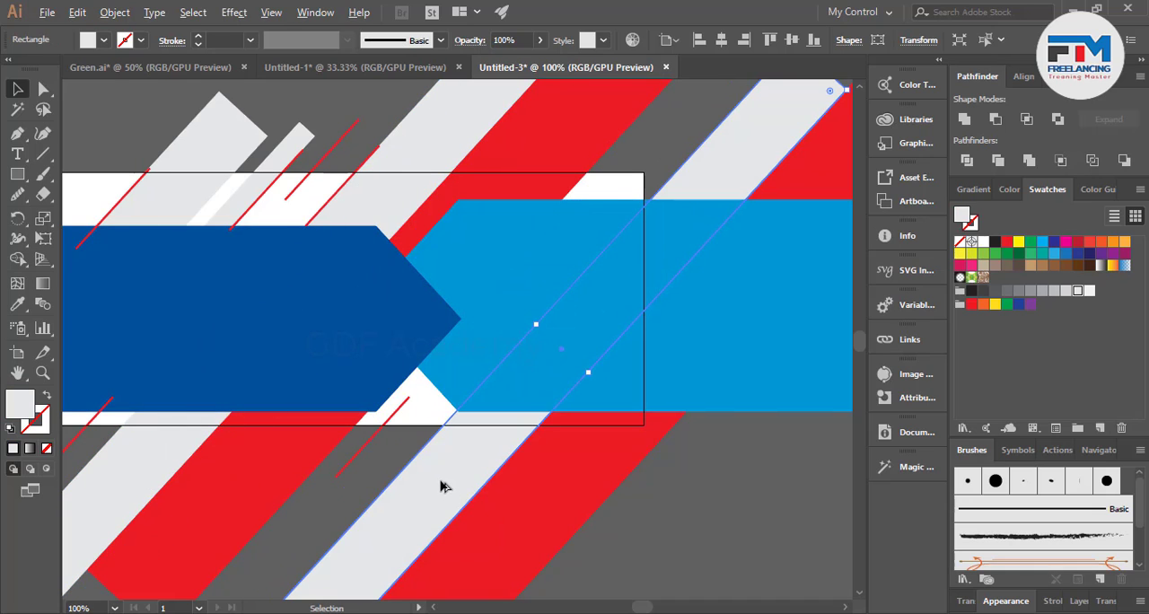
Place another gray bar copy in the gap beside the first red bar and fill it with the lightest gray swatch.
{"action": "left_click_drag", "start_coordinate": [440, 485], "coordinate": [366, 466]}
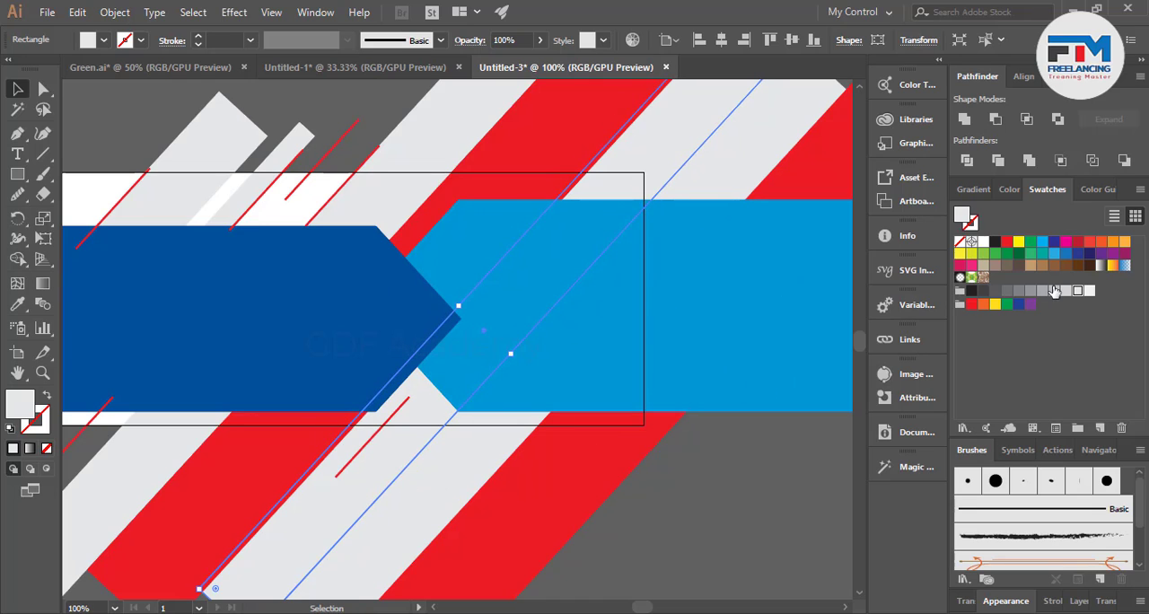
{"action": "left_click", "coordinate": [1089, 291]}
{"action": "left_click", "coordinate": [687, 509]}
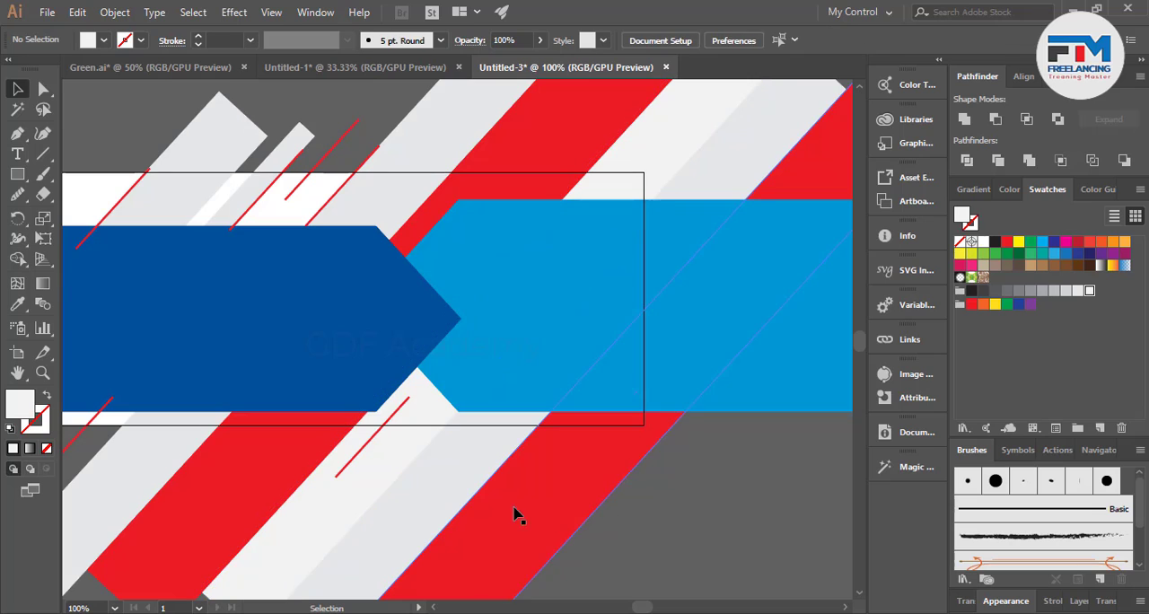
Fill the original gray bar left of the first red bar with the lightest gray swatch.
{"action": "scroll", "coordinate": [711, 517], "scroll_direction": "down", "scroll_amount": 1}
{"action": "scroll", "coordinate": [415, 415], "scroll_direction": "up", "scroll_amount": 1}
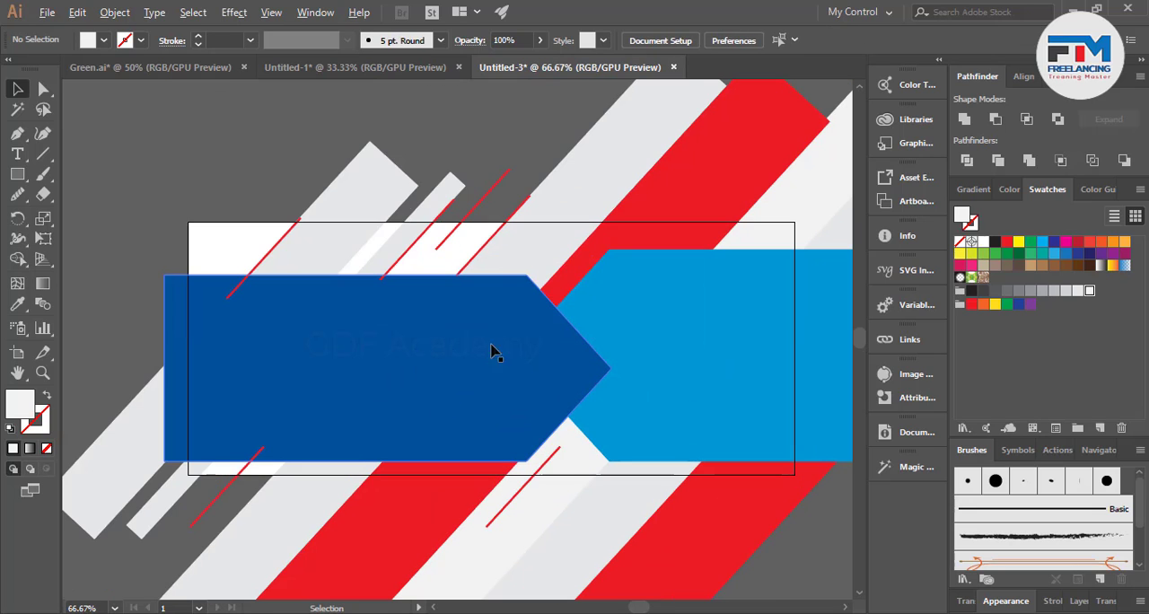
{"action": "left_click", "coordinate": [514, 261]}
{"action": "left_click", "coordinate": [1088, 292]}
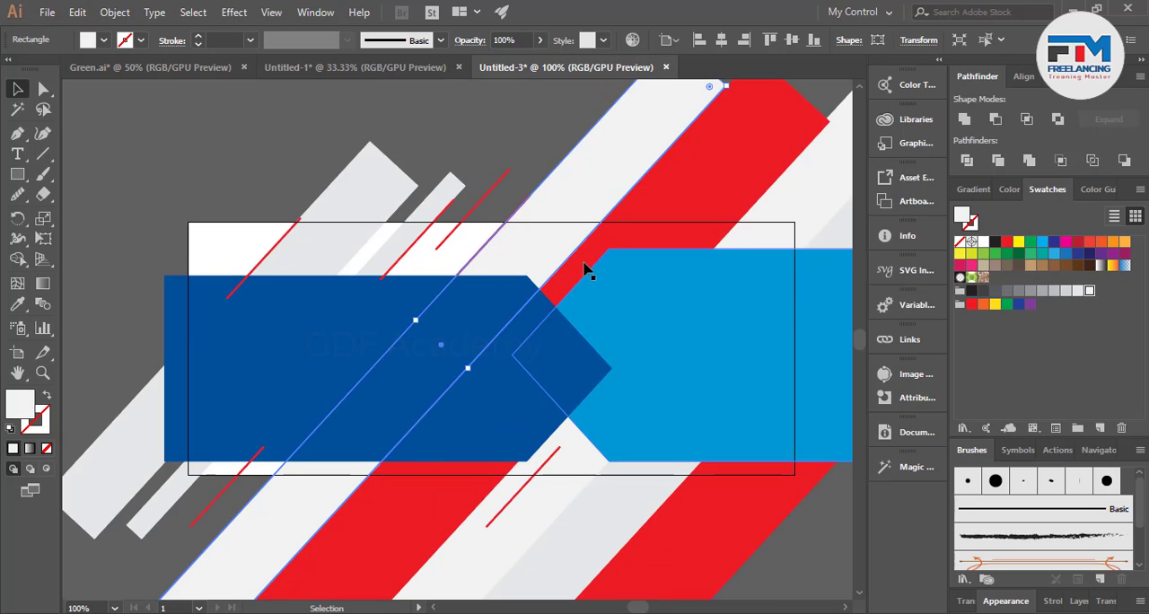
Reduce the opacity of the two leftmost gray diagonal bars to 50%.
{"action": "left_click", "coordinate": [509, 172]}
{"action": "left_click", "coordinate": [468, 141]}
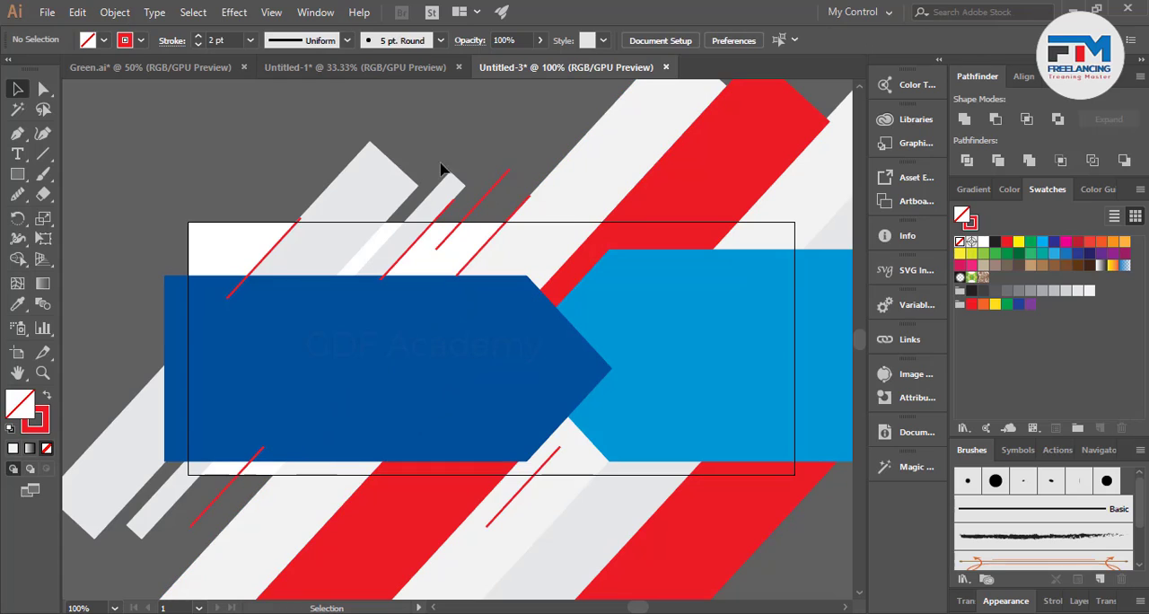
{"action": "left_click", "coordinate": [392, 246]}
{"action": "left_click", "coordinate": [346, 234], "text": "shift"}
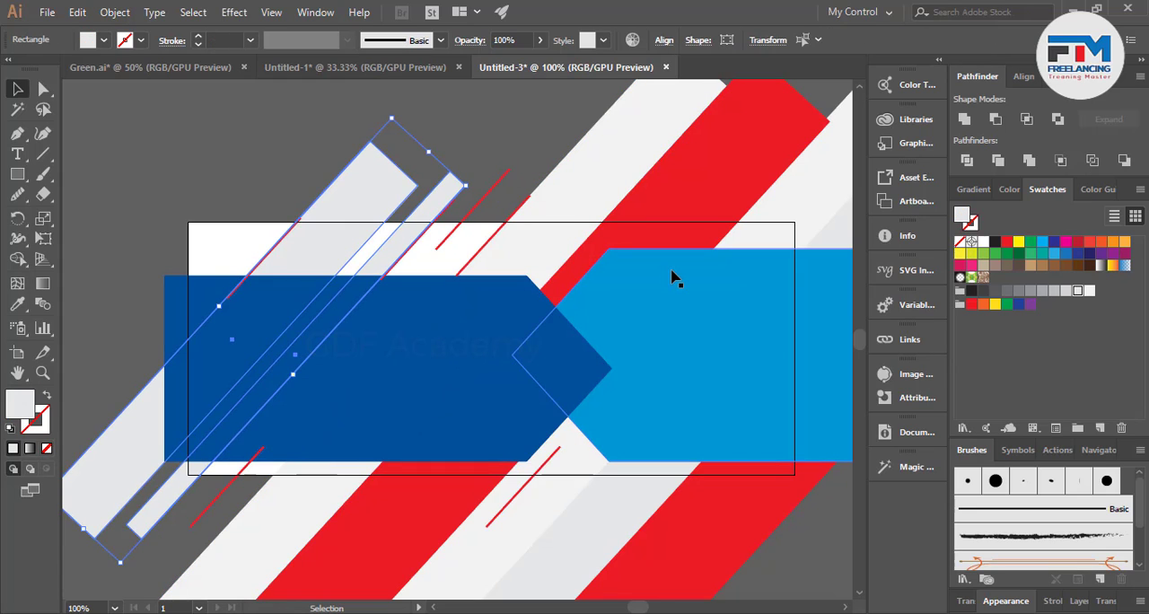
{"action": "key", "text": "5"}
{"action": "left_click", "coordinate": [215, 195]}
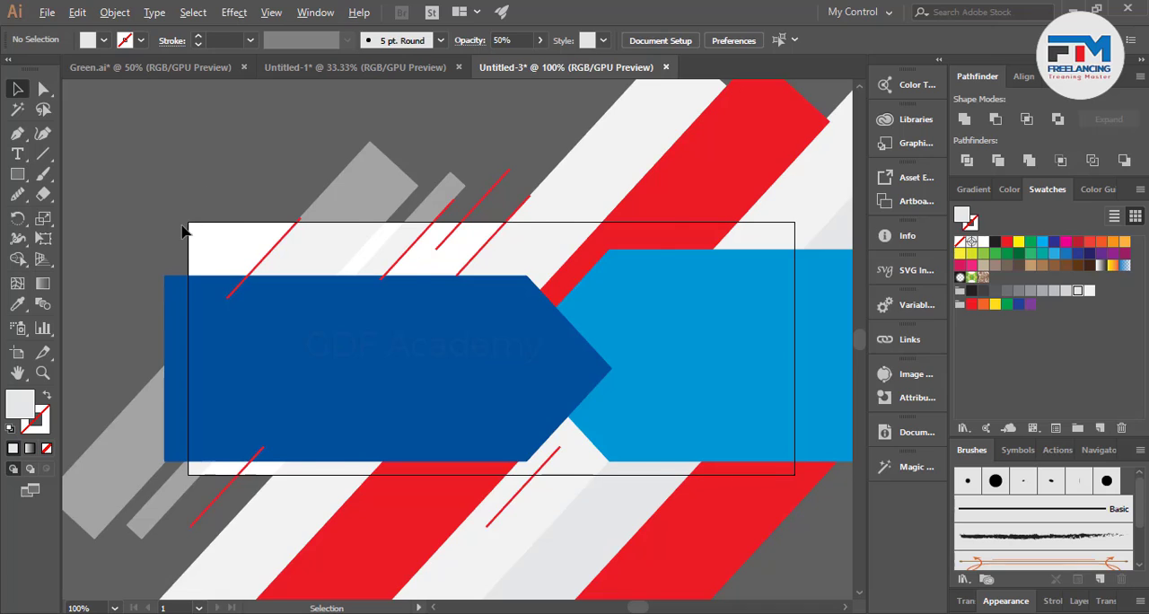
Bring the dark blue arrow in front of the red accent lines.
{"action": "scroll", "coordinate": [181, 231], "scroll_direction": "down", "scroll_amount": 1}
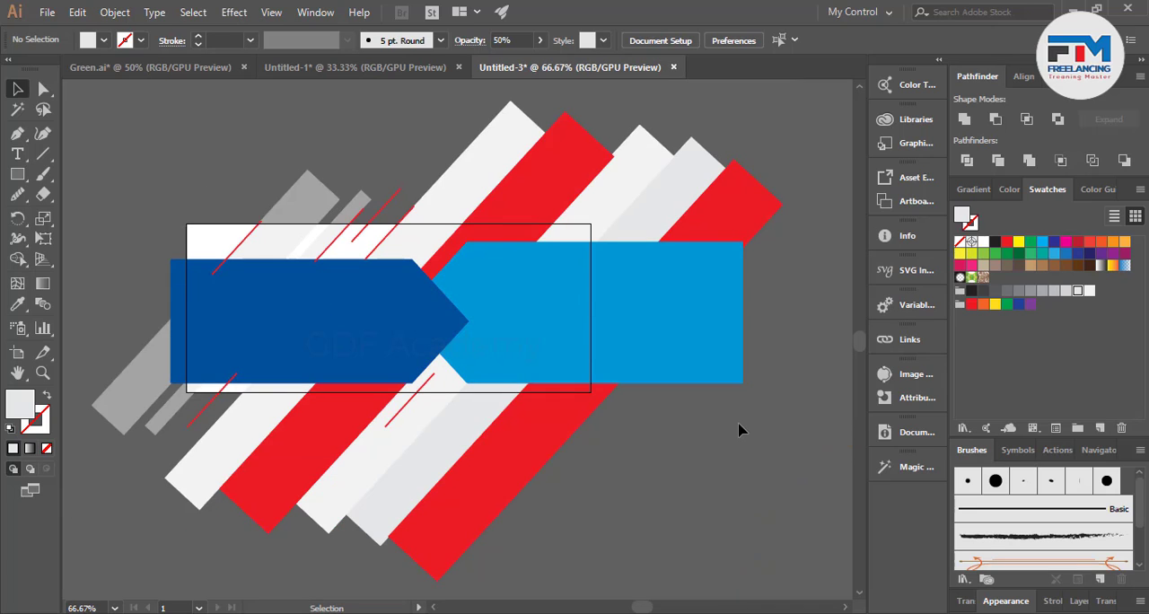
{"action": "scroll", "coordinate": [738, 430], "scroll_direction": "up", "scroll_amount": 1}
{"action": "scroll", "coordinate": [223, 407], "scroll_direction": "up", "scroll_amount": 1}
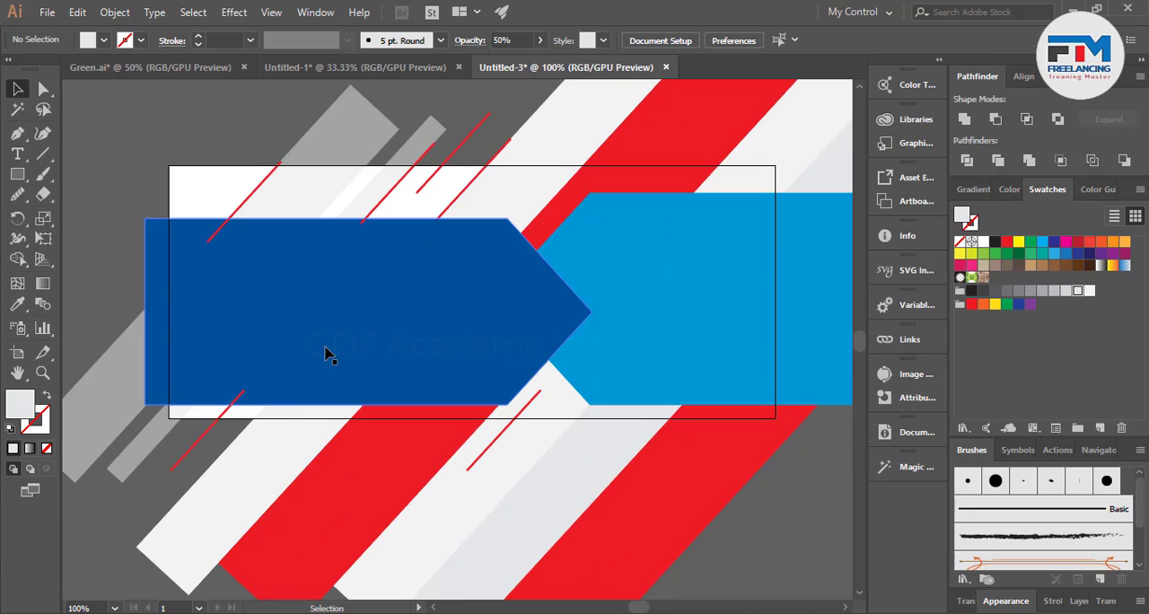
{"action": "left_click", "coordinate": [310, 324]}
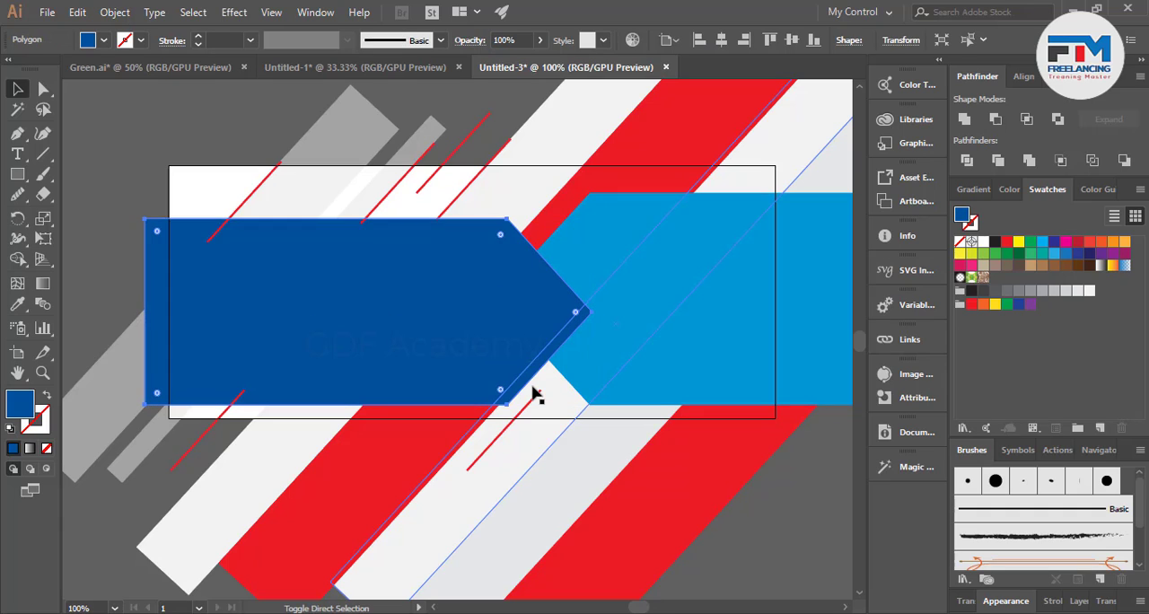
{"action": "left_click", "coordinate": [533, 393]}
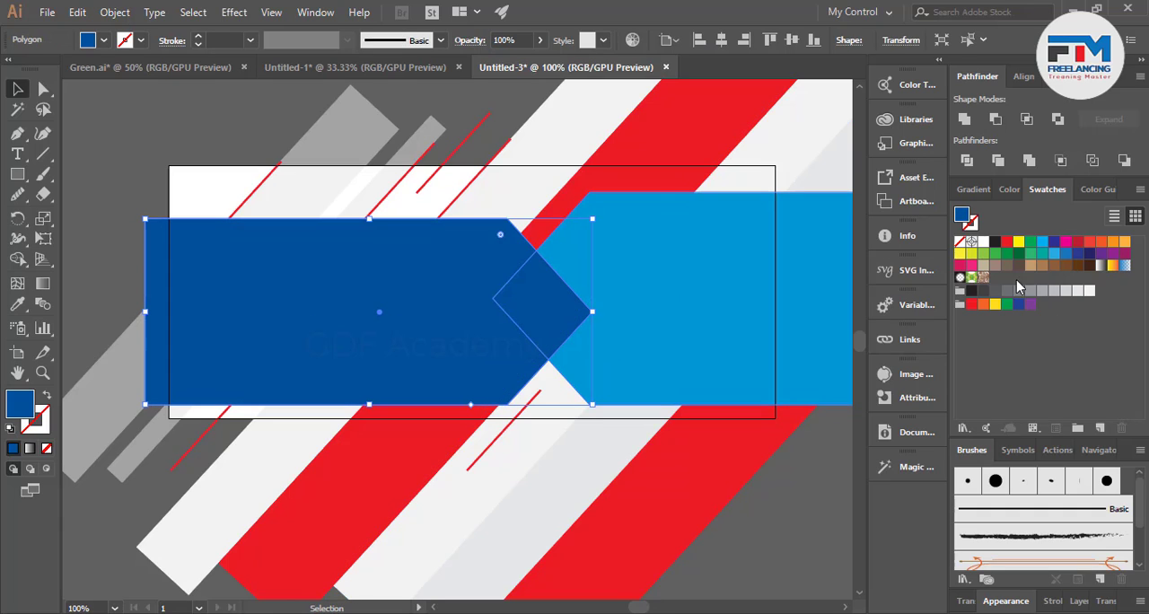
Recolor the dark blue arrow to a very dark navy, 0d0028.
{"action": "left_click", "coordinate": [975, 292]}
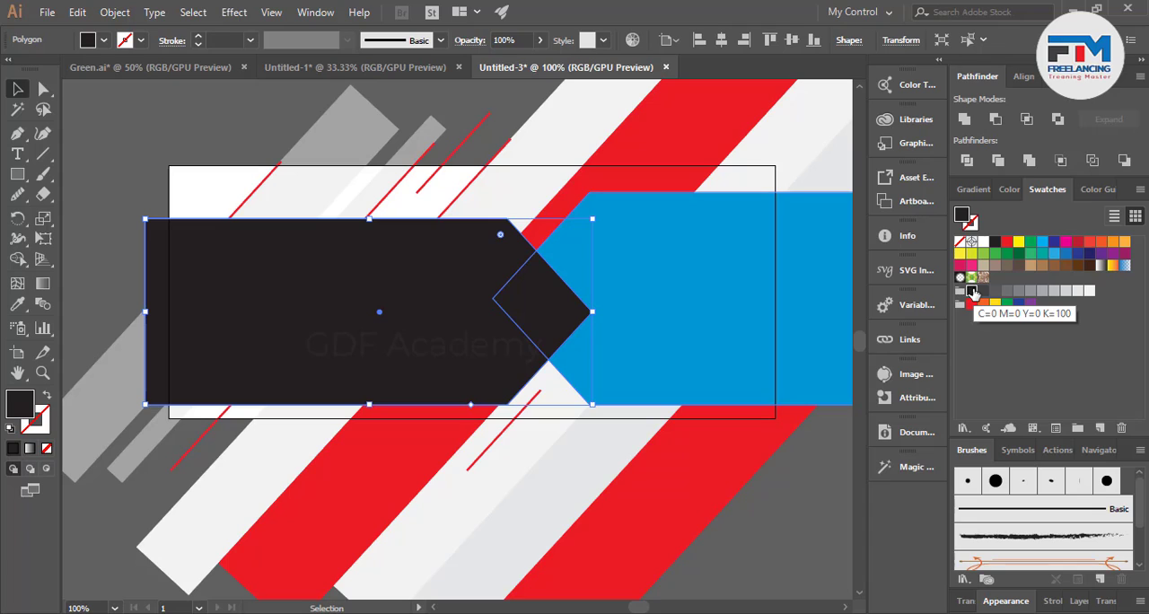
{"action": "left_click", "coordinate": [1007, 190]}
{"action": "left_click_drag", "start_coordinate": [1003, 416], "coordinate": [1076, 413]}
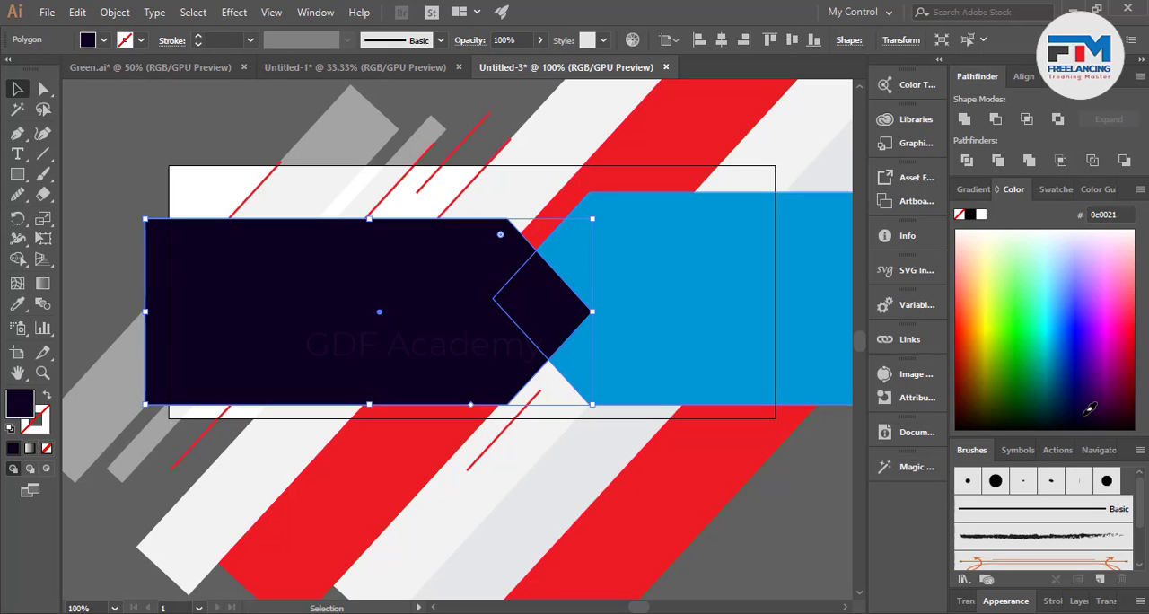
{"action": "left_click", "coordinate": [547, 449]}
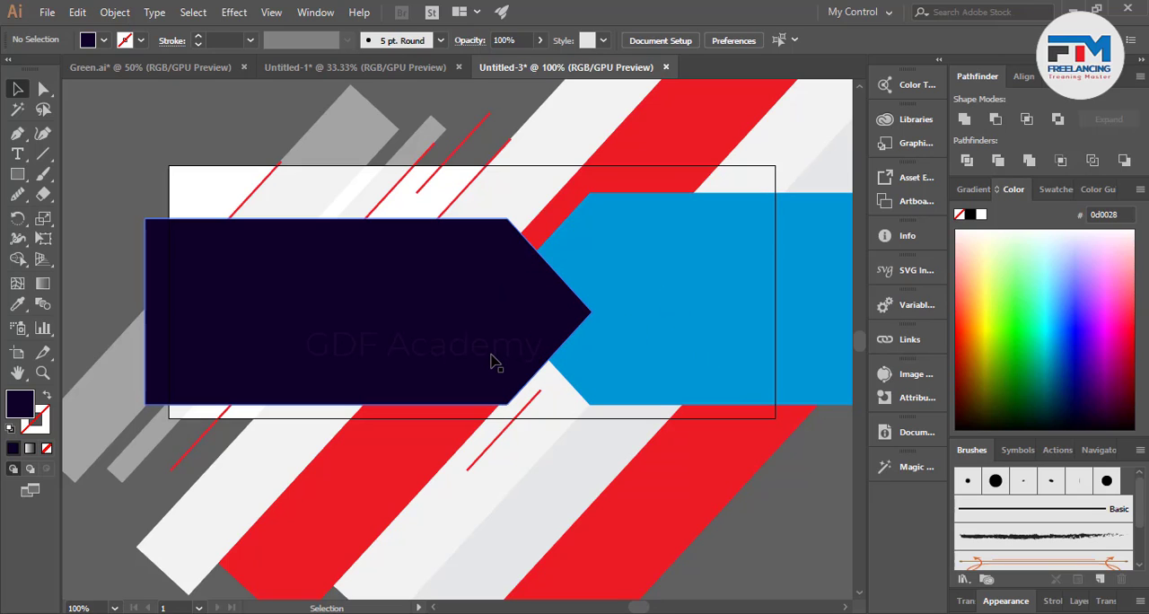
Nudge the leftmost gray bar slightly to the right and delete the red line along its left edge.
{"action": "scroll", "coordinate": [230, 235], "scroll_direction": "up", "scroll_amount": 3}
{"action": "left_click", "coordinate": [318, 236]}
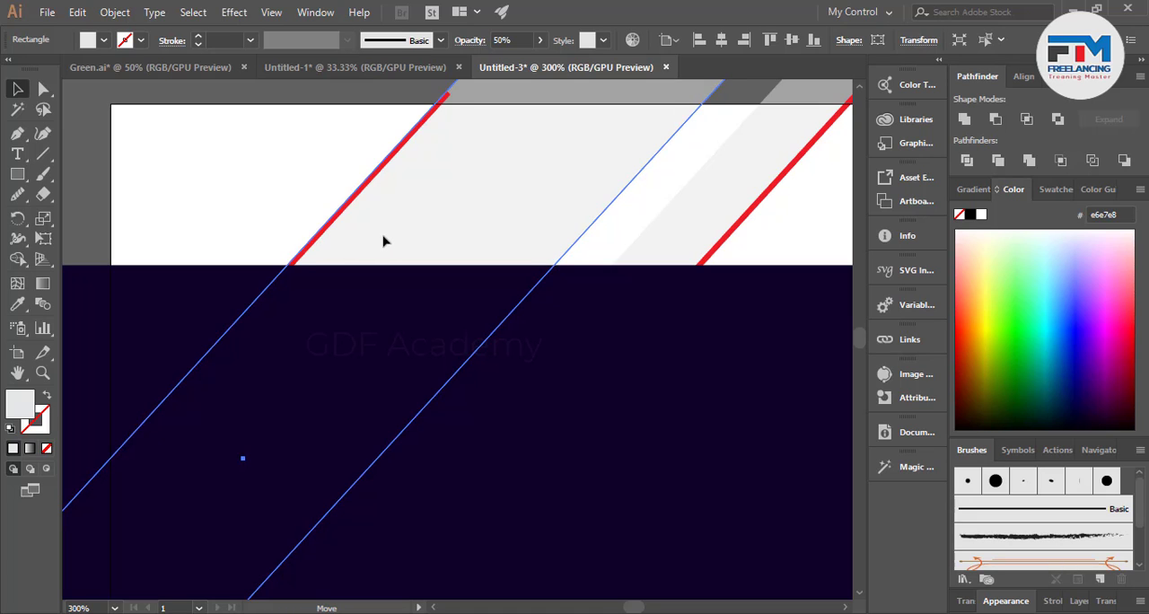
{"action": "left_click_drag", "start_coordinate": [384, 235], "coordinate": [388, 236]}
{"action": "left_click", "coordinate": [329, 220]}
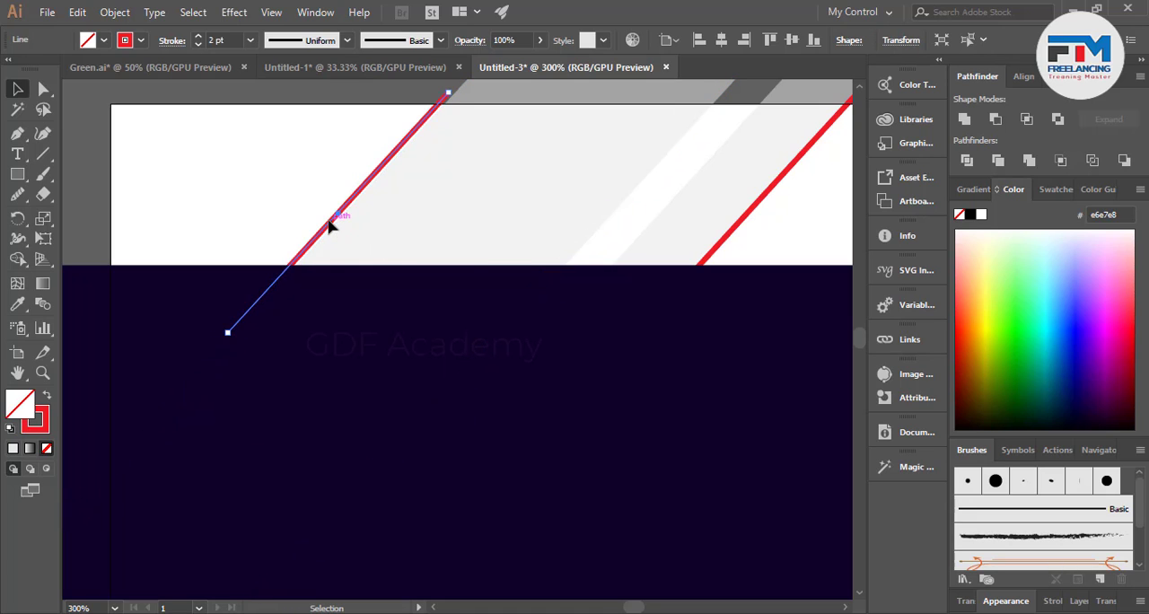
{"action": "key", "text": "Delete"}
Move the short red line below the arrow tips diagonally up toward the point where the two arrows meet.
{"action": "scroll", "coordinate": [315, 212], "scroll_direction": "down", "scroll_amount": 4}
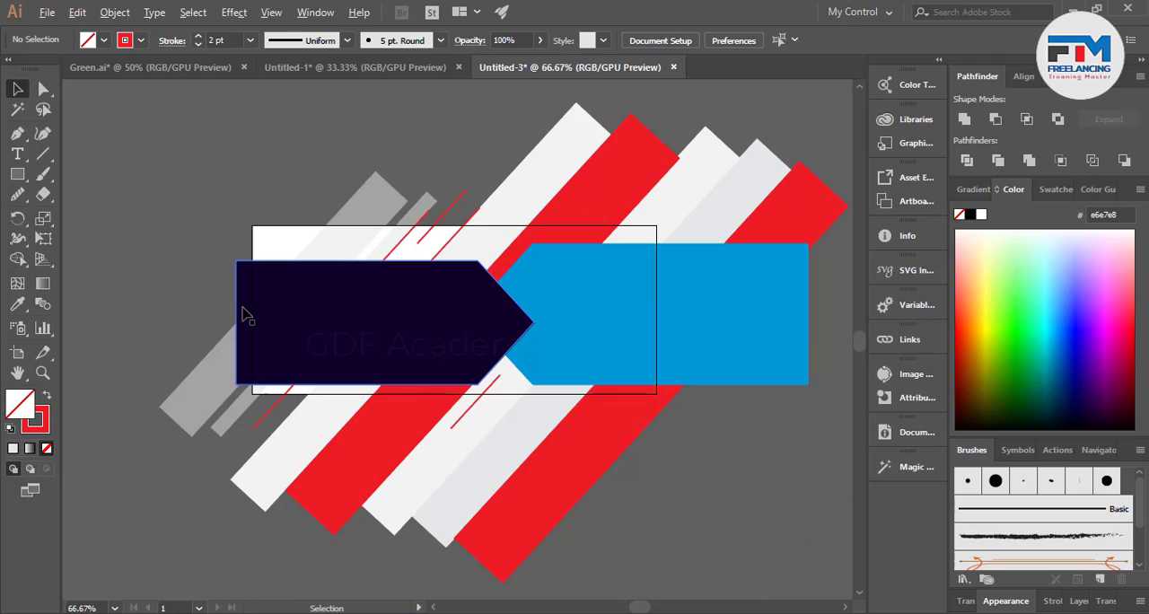
{"action": "scroll", "coordinate": [451, 387], "scroll_direction": "up", "scroll_amount": 6}
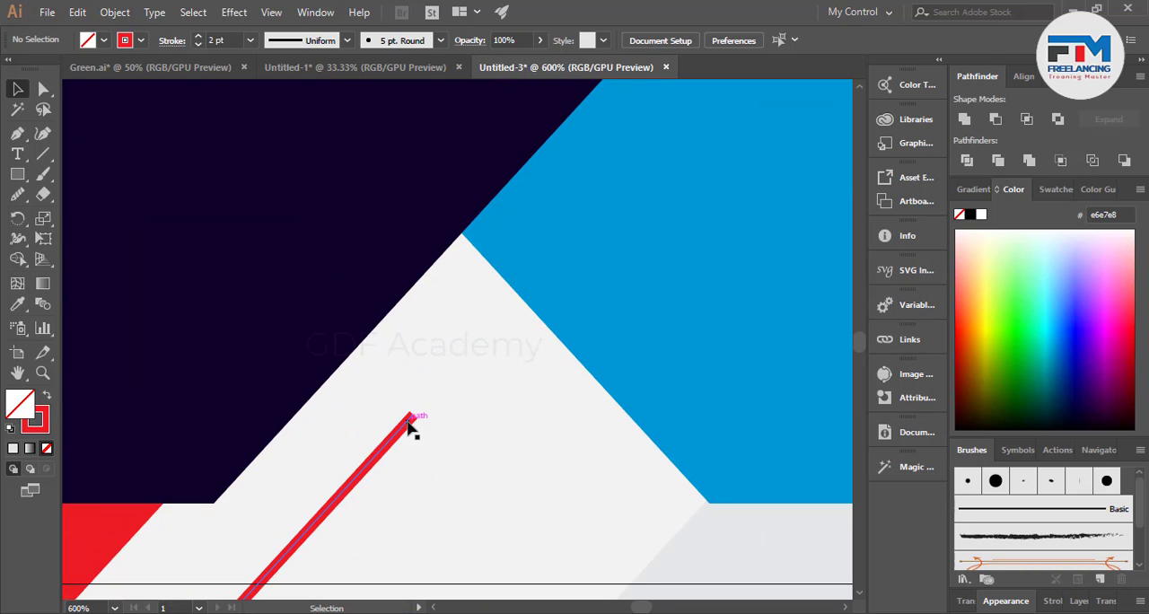
{"action": "left_click_drag", "start_coordinate": [410, 425], "coordinate": [472, 355]}
{"action": "scroll", "coordinate": [477, 395], "scroll_direction": "down", "scroll_amount": 4}
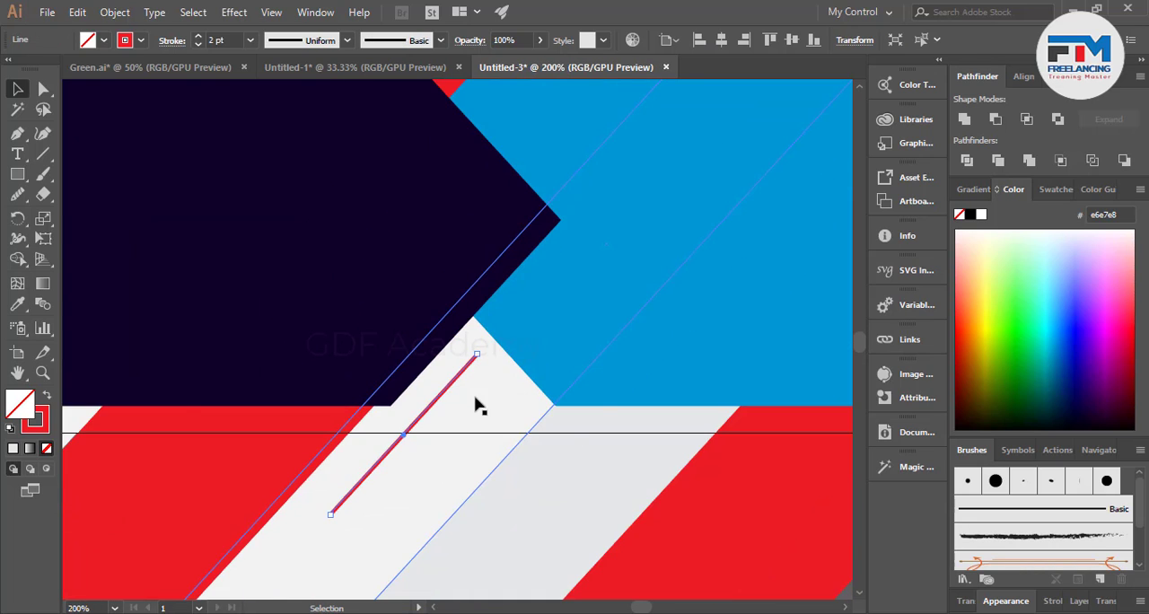
{"action": "left_click", "coordinate": [610, 507]}
Shorten the light blue arrow by moving its two right-hand corner points in to just past the artboard's right edge.
{"action": "scroll", "coordinate": [615, 495], "scroll_direction": "down", "scroll_amount": 2}
{"action": "scroll", "coordinate": [579, 470], "scroll_direction": "up", "scroll_amount": 1}
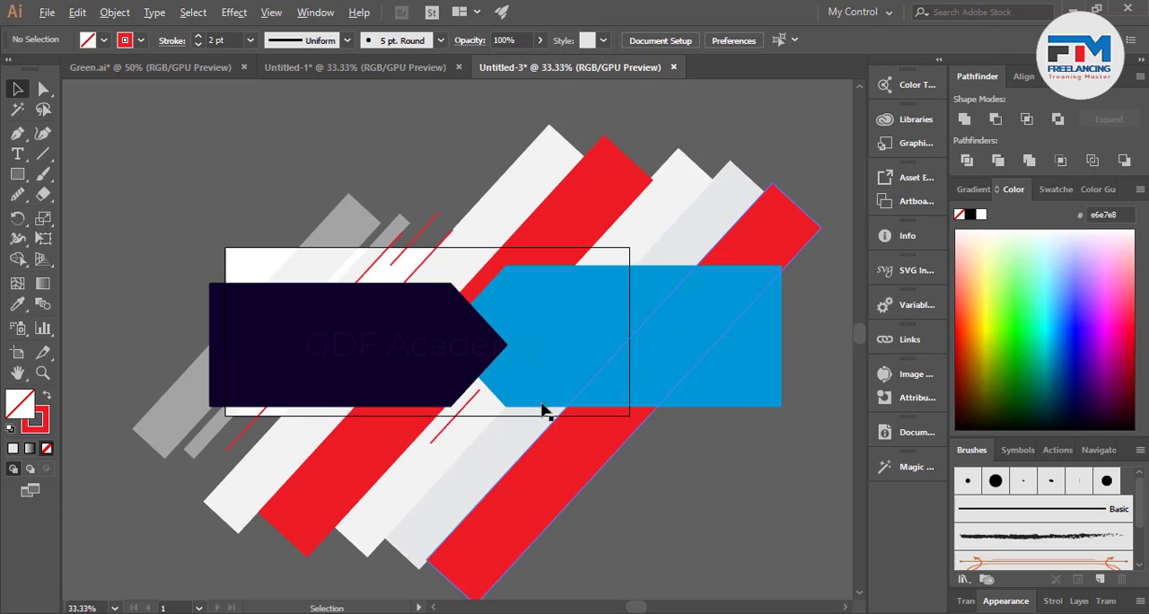
{"action": "left_click", "coordinate": [764, 356]}
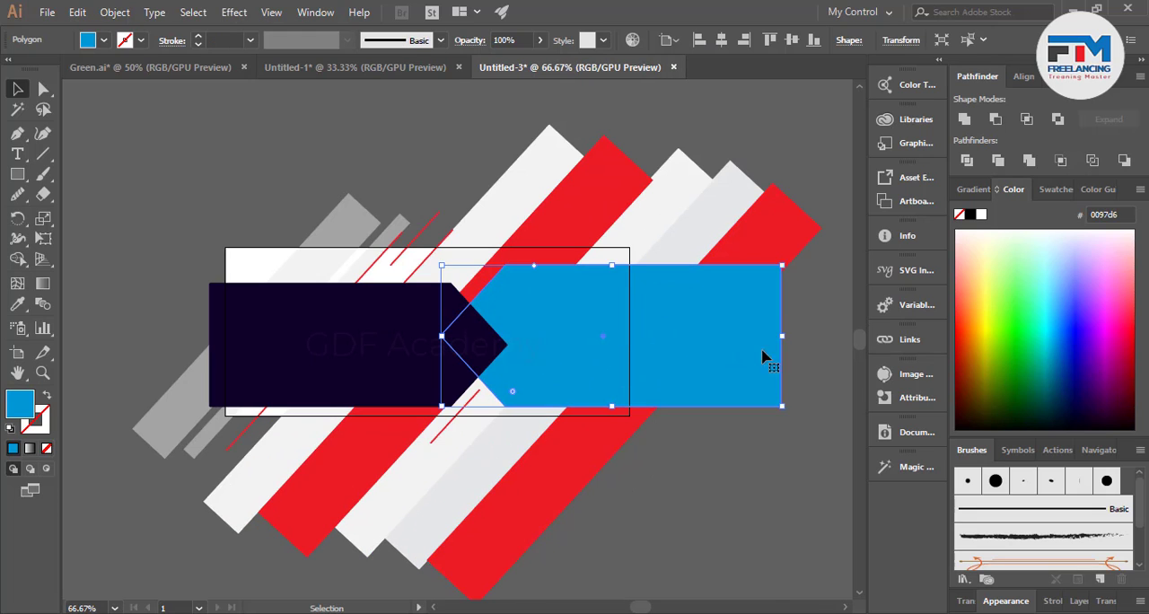
{"action": "left_click", "coordinate": [51, 94]}
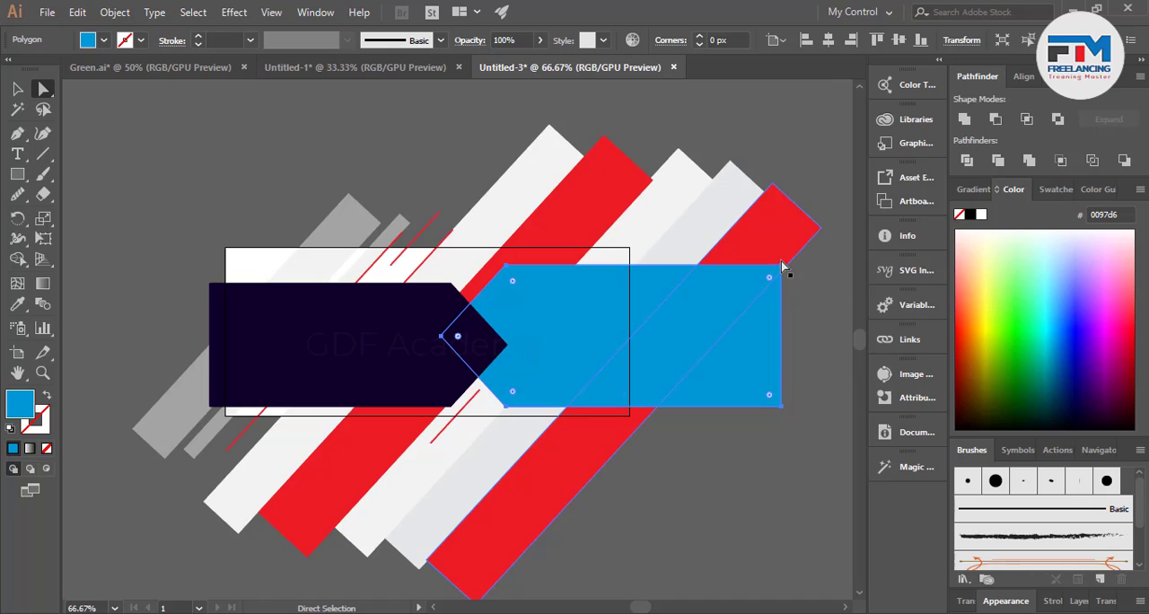
{"action": "left_click", "coordinate": [782, 266]}
{"action": "left_click", "coordinate": [781, 406], "text": "shift"}
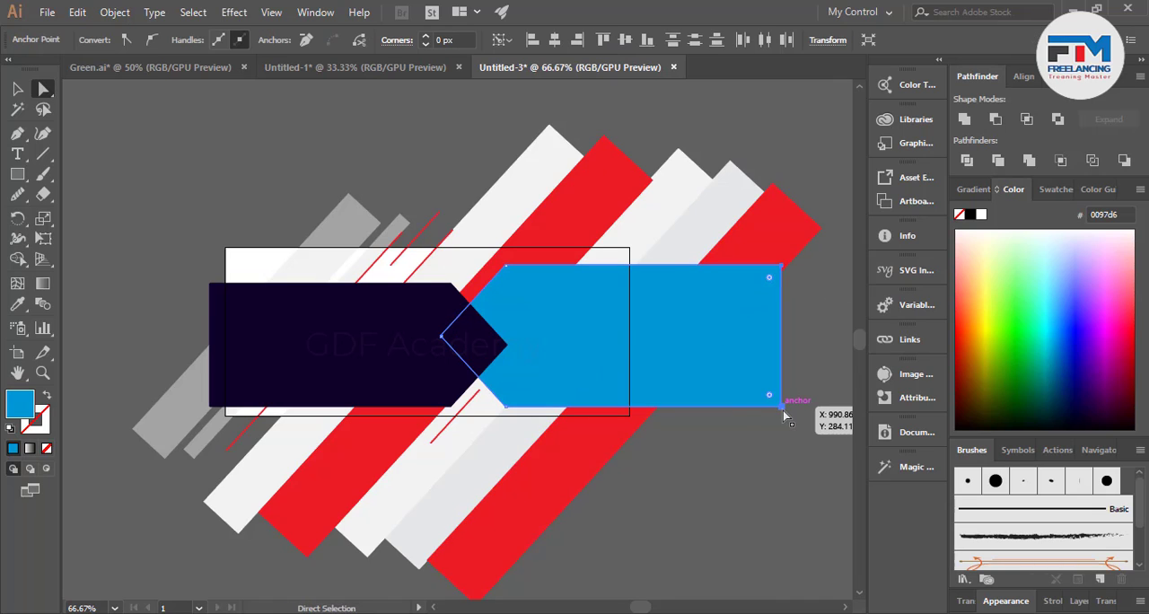
{"action": "left_click_drag", "start_coordinate": [781, 405], "coordinate": [643, 410]}
{"action": "left_click", "coordinate": [779, 467]}
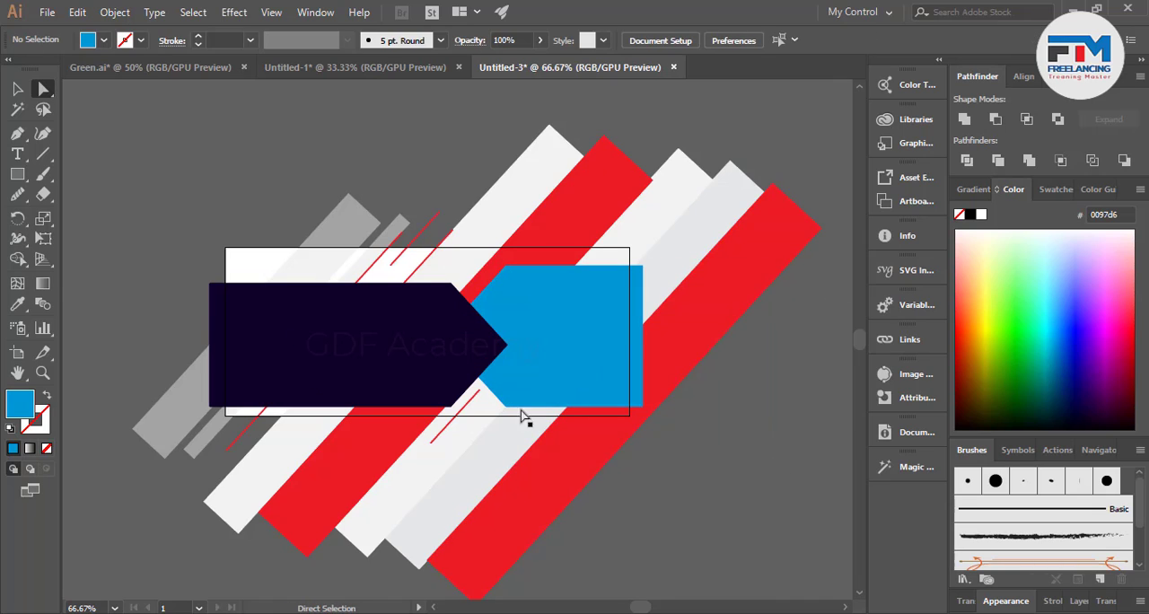
Switch to Chrome and open the bookmarked Pexels free stock photo site in a new tab.
{"action": "left_click", "coordinate": [17, 89]}
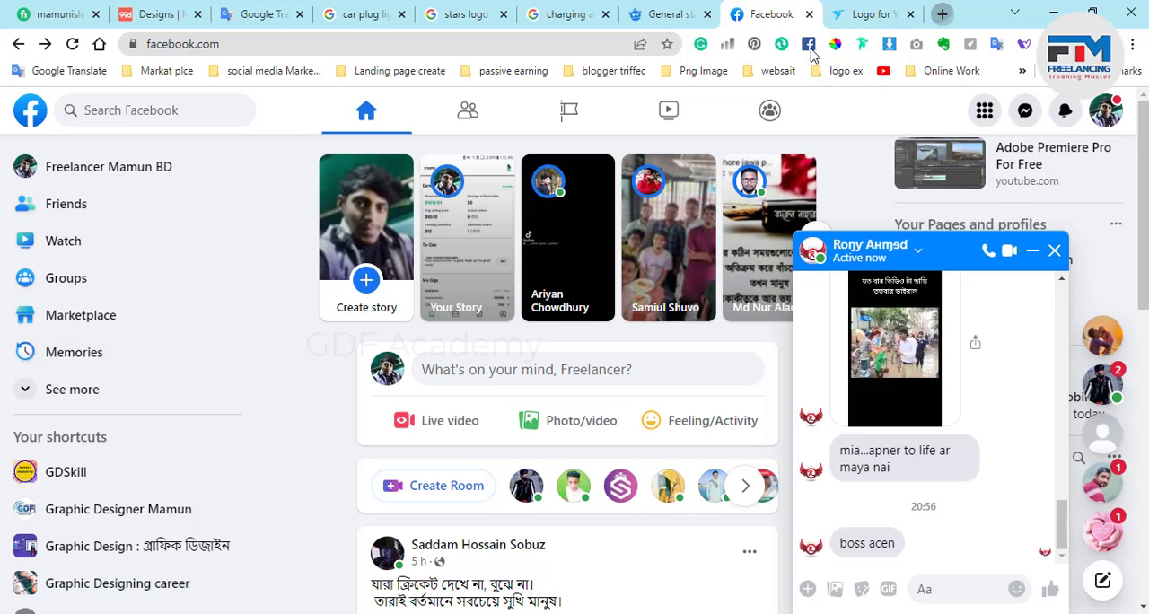
{"action": "left_click", "coordinate": [939, 14]}
{"action": "left_click", "coordinate": [269, 70]}
{"action": "left_click", "coordinate": [415, 56]}
{"action": "left_click", "coordinate": [400, 70]}
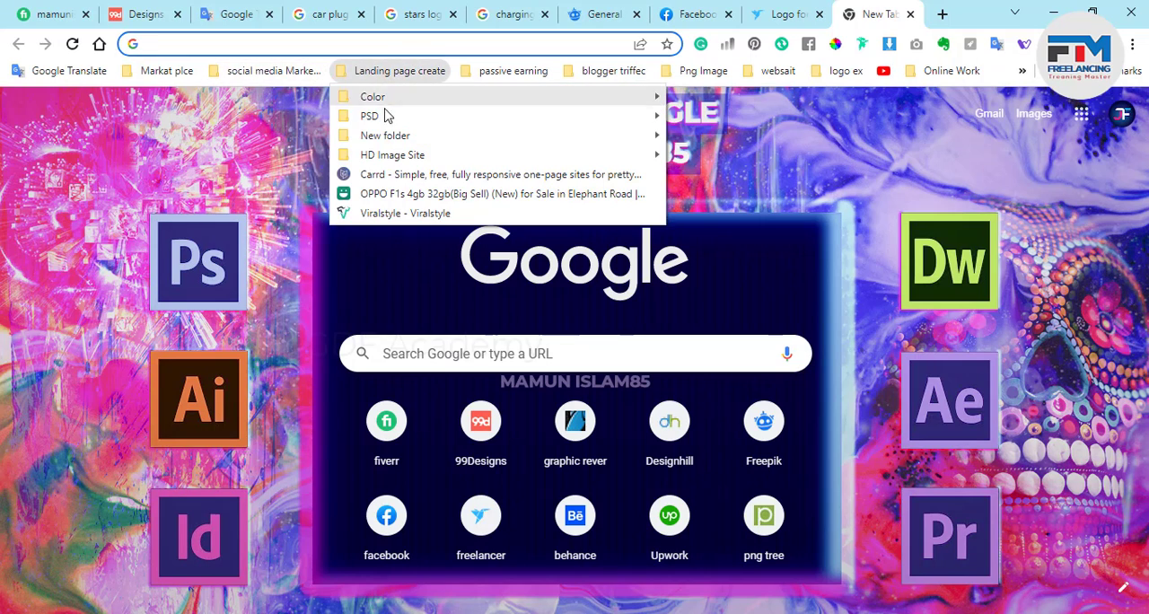
{"action": "left_click", "coordinate": [689, 183]}
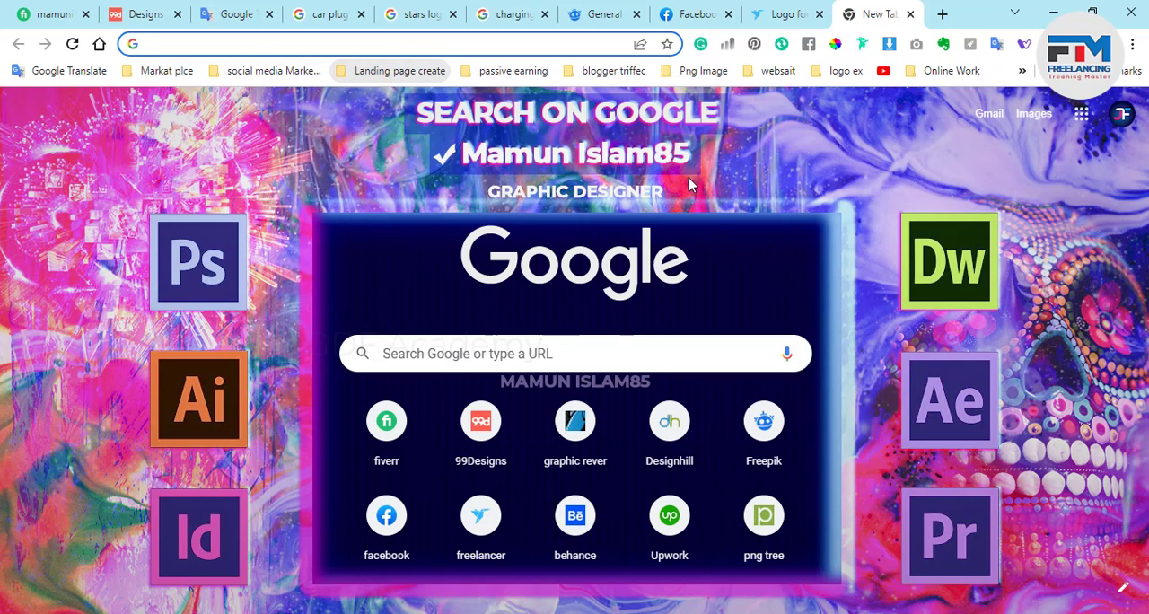
{"action": "left_click", "coordinate": [402, 71]}
{"action": "mouse_move", "coordinate": [598, 155]}
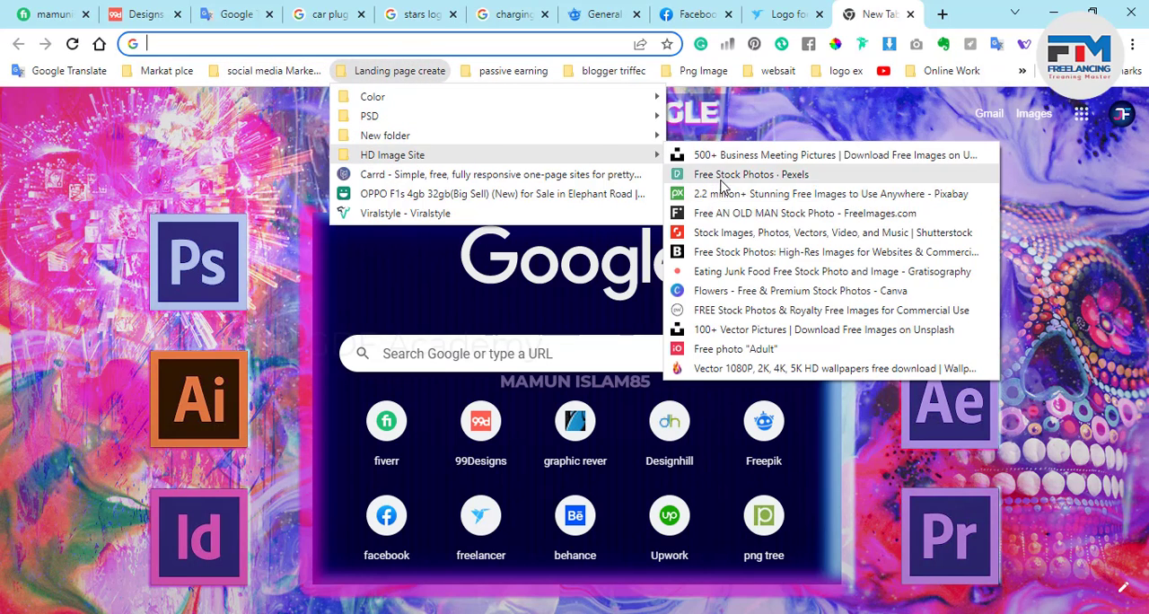
{"action": "left_click", "coordinate": [709, 179]}
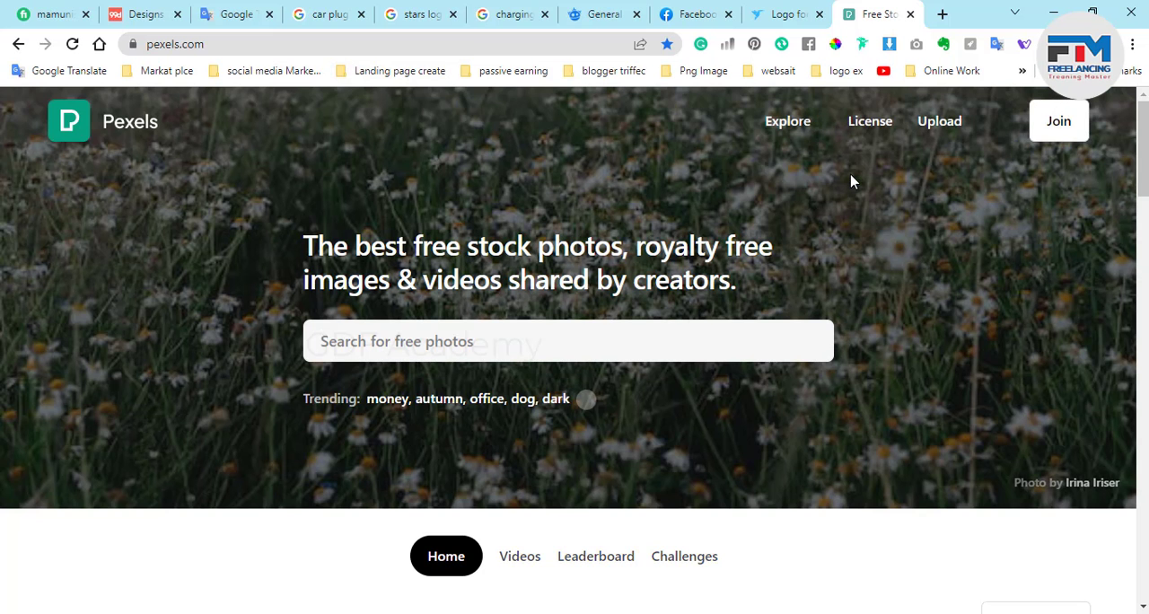
Search Pexels for "gym and fitness" photos.
{"action": "left_click", "coordinate": [380, 342]}
{"action": "type", "text": "gyn"}
{"action": "key", "text": "BackSpace"}
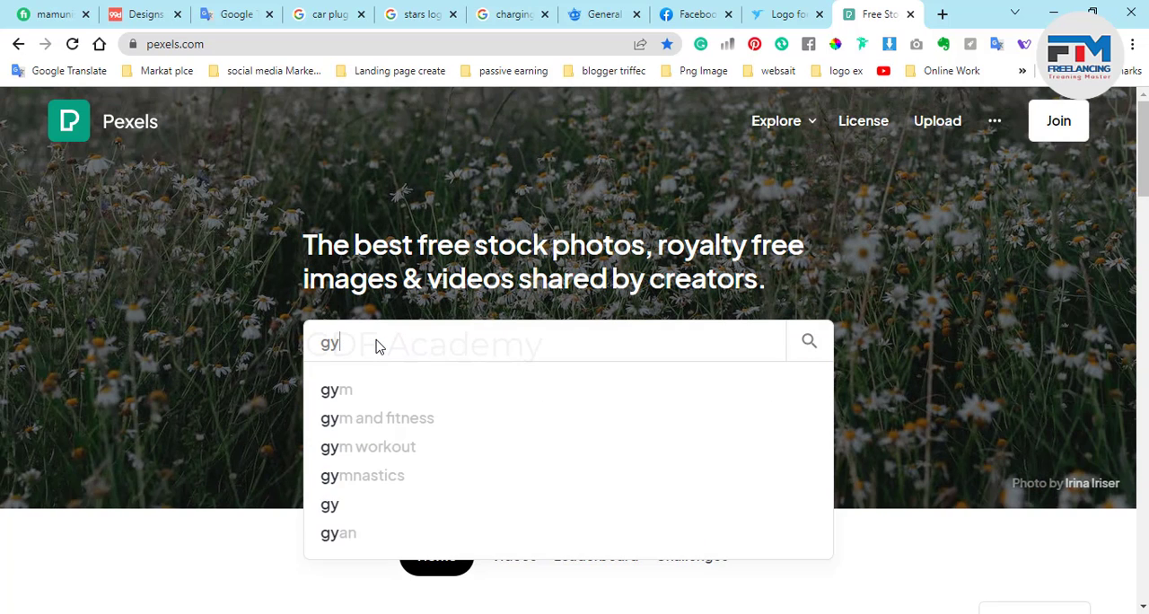
{"action": "type", "text": "m"}
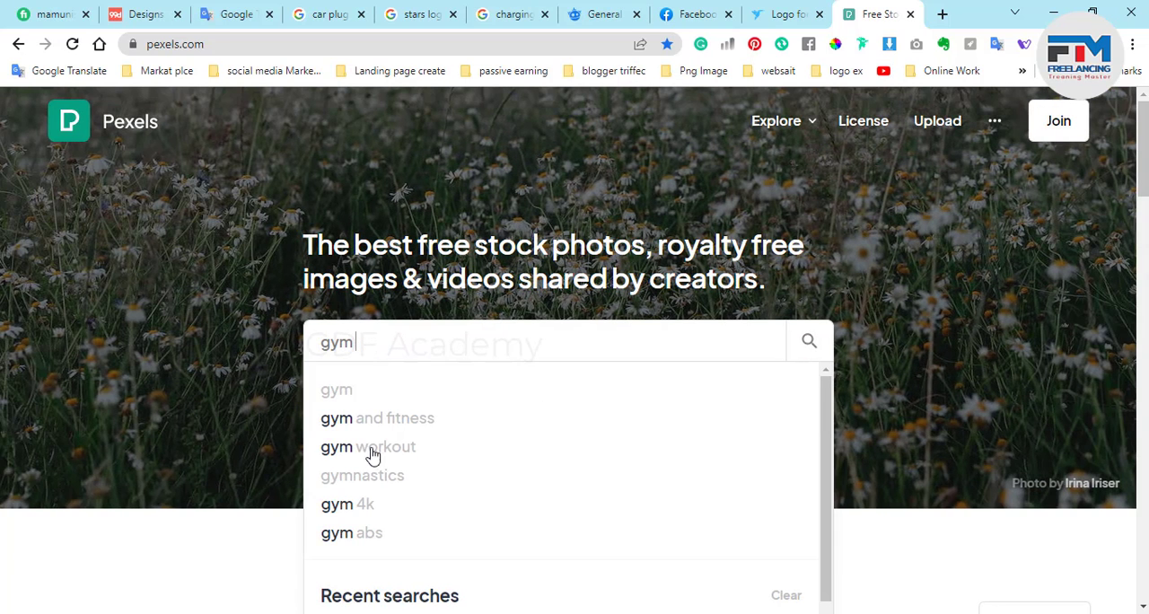
{"action": "left_click", "coordinate": [401, 435]}
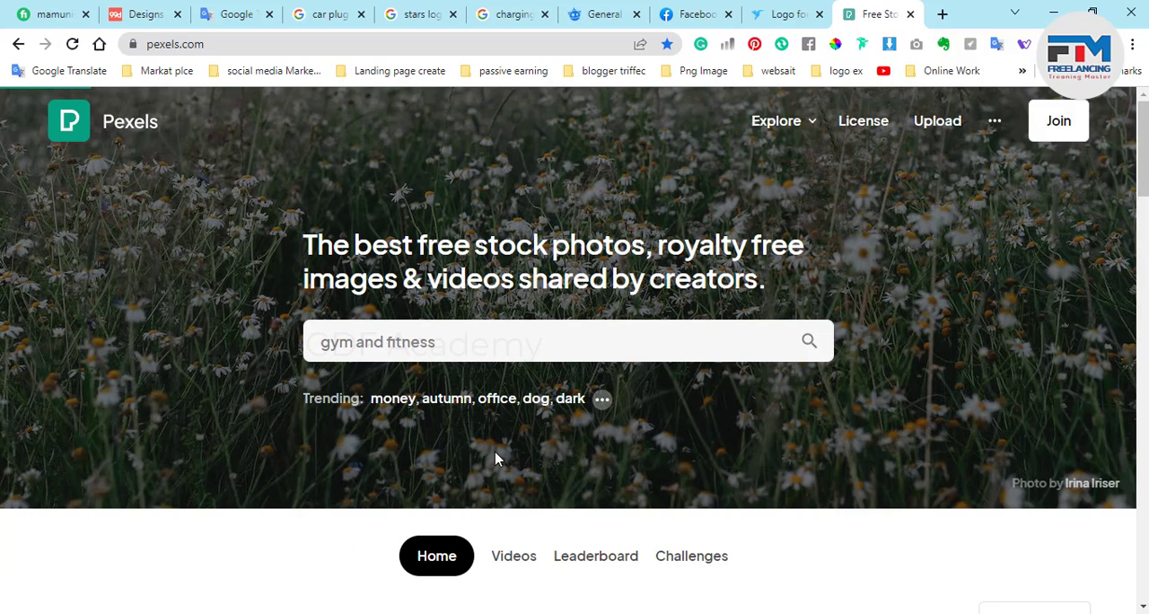
Open the photo of the shirtless man squatting with a barbell from the search results.
{"action": "scroll", "coordinate": [429, 404], "scroll_direction": "down", "scroll_amount": 6}
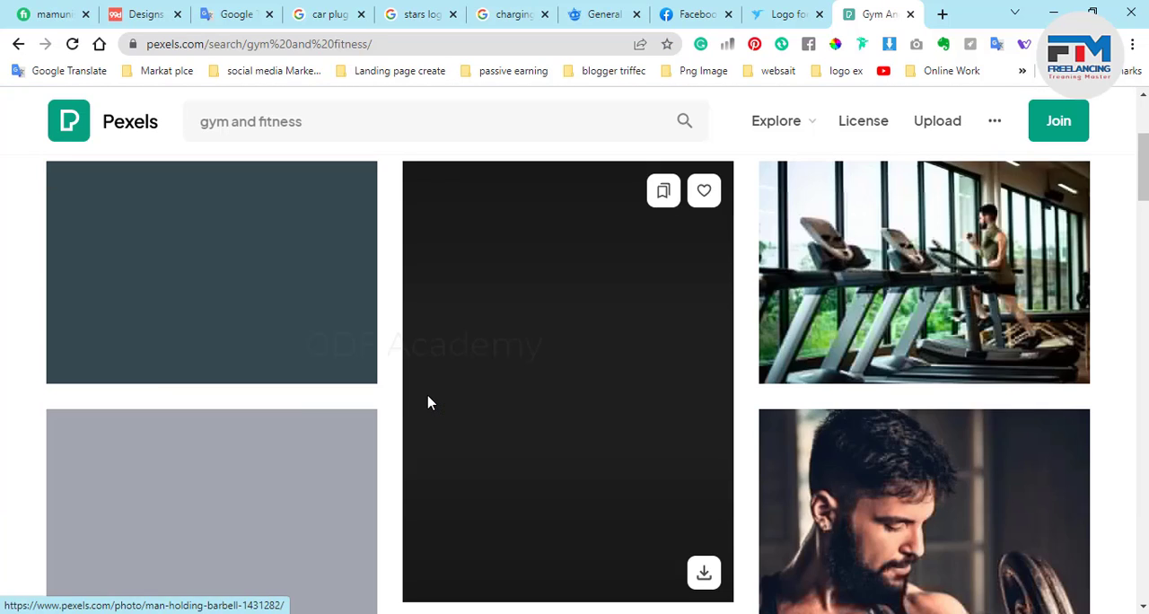
{"action": "scroll", "coordinate": [565, 412], "scroll_direction": "down", "scroll_amount": 1}
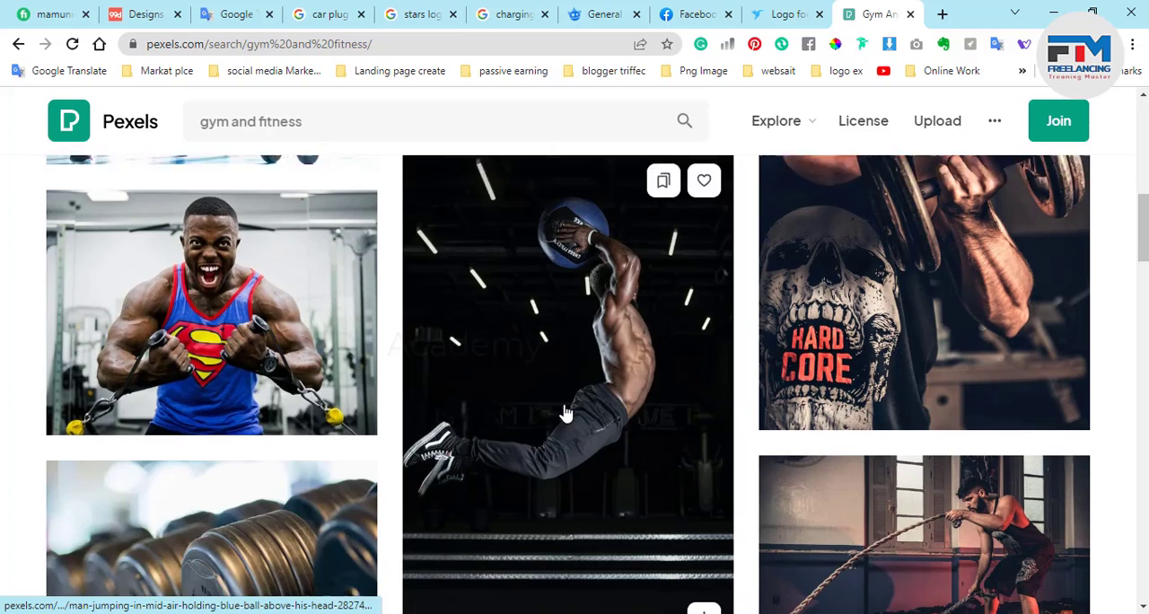
{"action": "scroll", "coordinate": [538, 404], "scroll_direction": "down", "scroll_amount": 1}
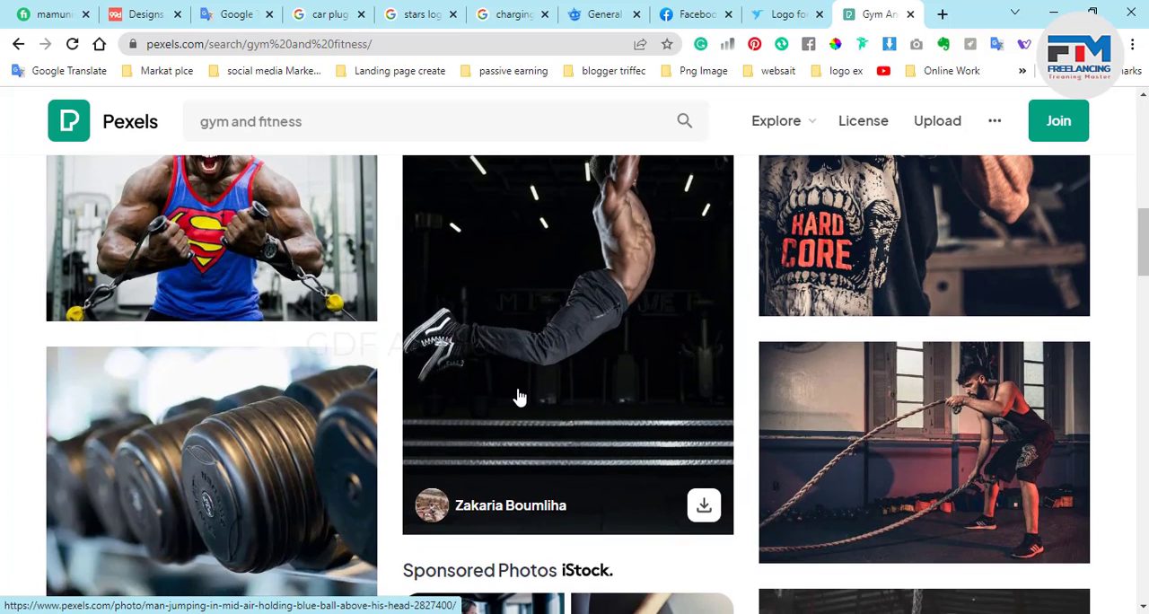
{"action": "scroll", "coordinate": [518, 398], "scroll_direction": "up", "scroll_amount": 3}
{"action": "scroll", "coordinate": [519, 413], "scroll_direction": "down", "scroll_amount": 10}
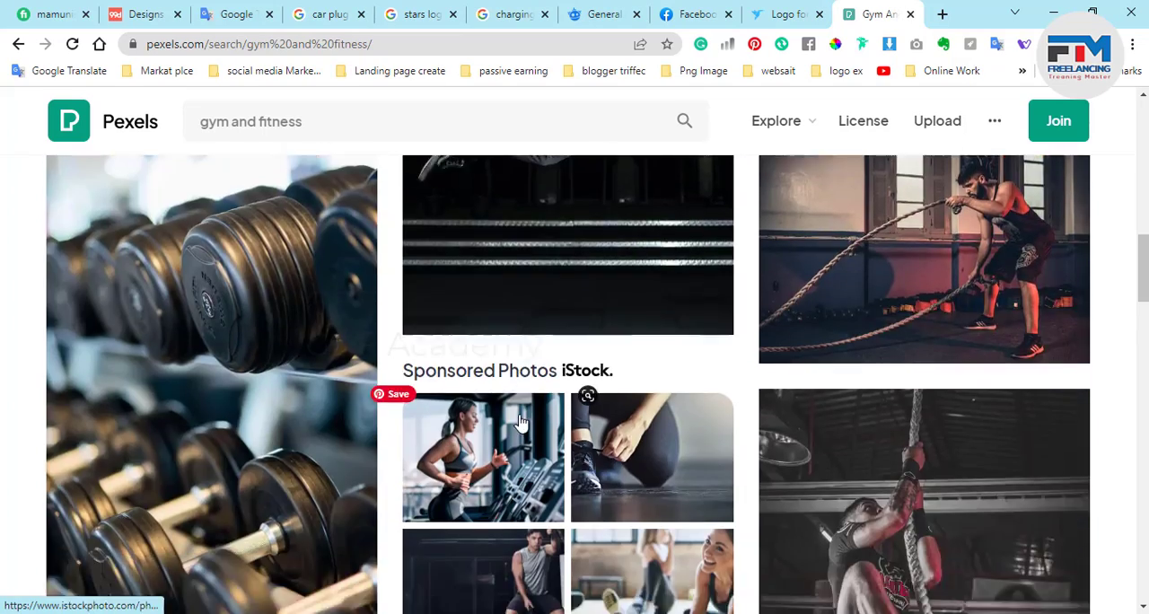
{"action": "scroll", "coordinate": [521, 425], "scroll_direction": "down", "scroll_amount": 2}
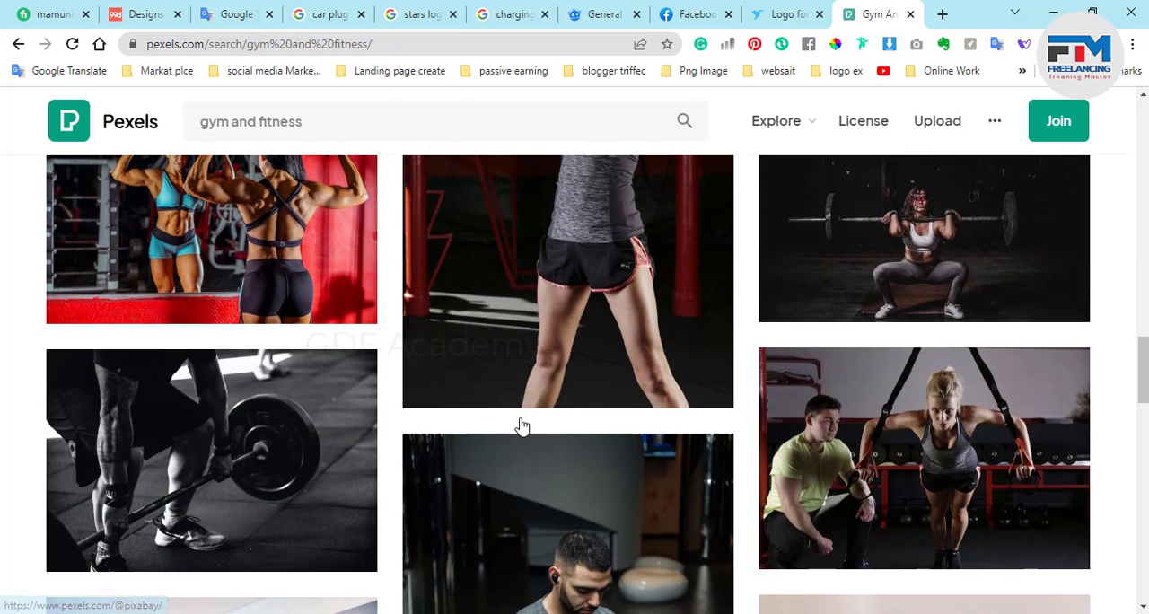
{"action": "scroll", "coordinate": [523, 424], "scroll_direction": "down", "scroll_amount": 8}
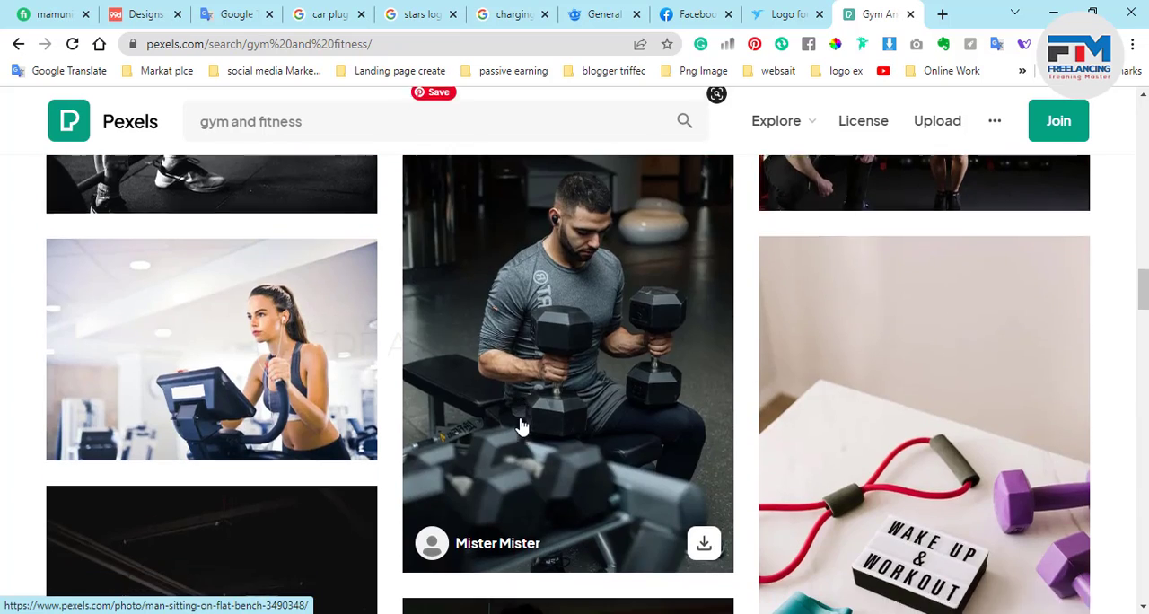
{"action": "scroll", "coordinate": [520, 424], "scroll_direction": "down", "scroll_amount": 2}
{"action": "scroll", "coordinate": [254, 398], "scroll_direction": "up", "scroll_amount": 2}
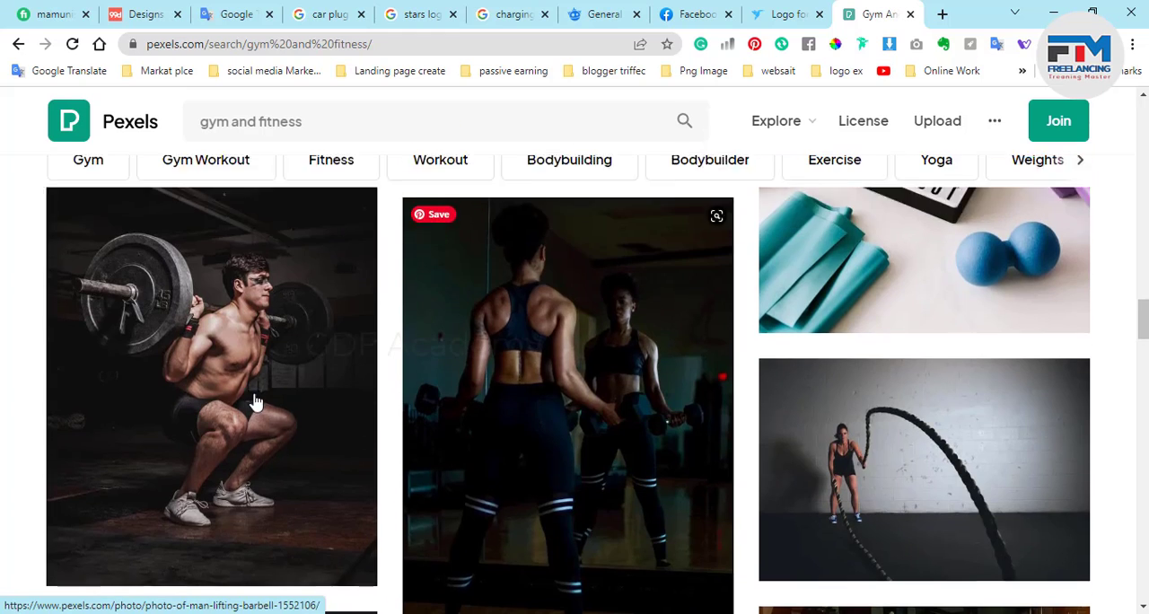
{"action": "left_click", "coordinate": [246, 398]}
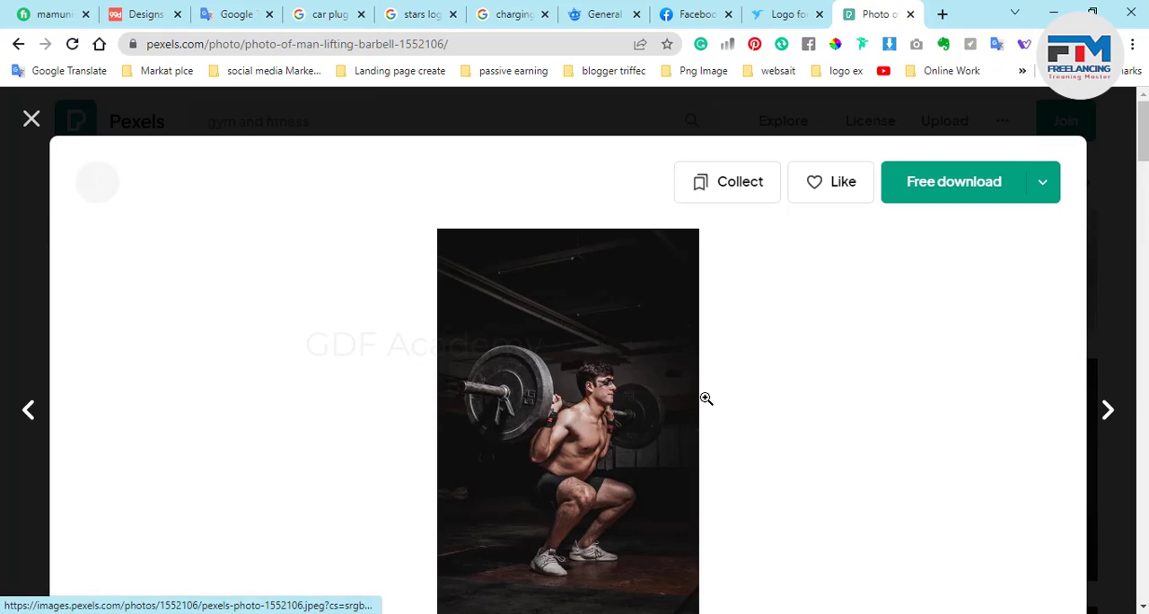
Look through the similar photos suggested below the barbell photo for an alternative image, and return to the main photo.
{"action": "scroll", "coordinate": [703, 399], "scroll_direction": "down", "scroll_amount": 7}
{"action": "scroll", "coordinate": [700, 405], "scroll_direction": "down", "scroll_amount": 1}
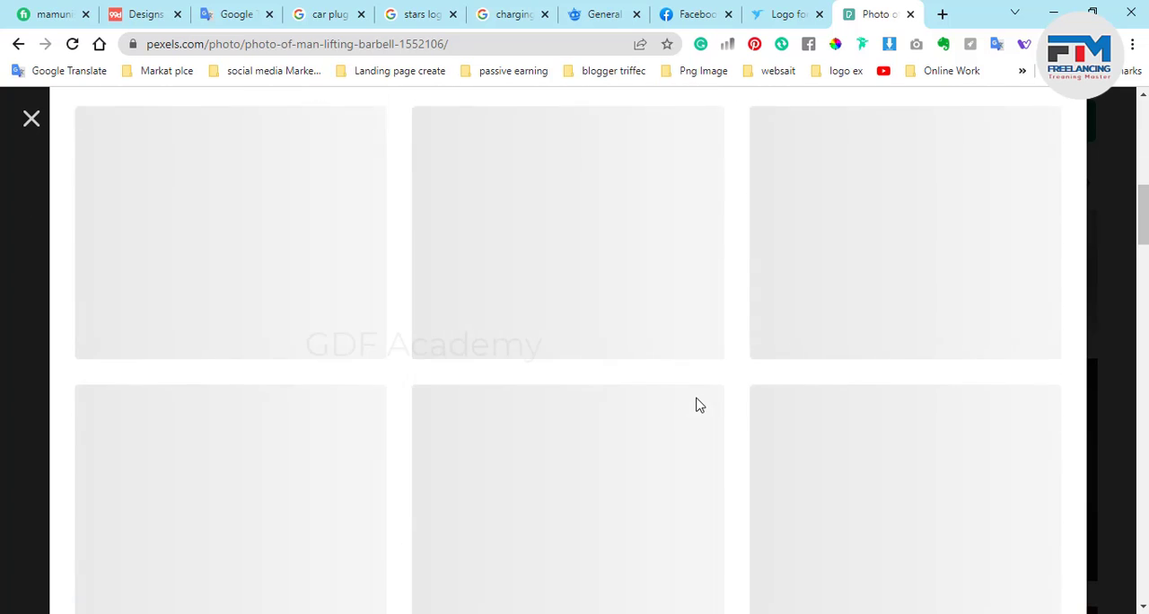
{"action": "scroll", "coordinate": [700, 405], "scroll_direction": "up", "scroll_amount": 2}
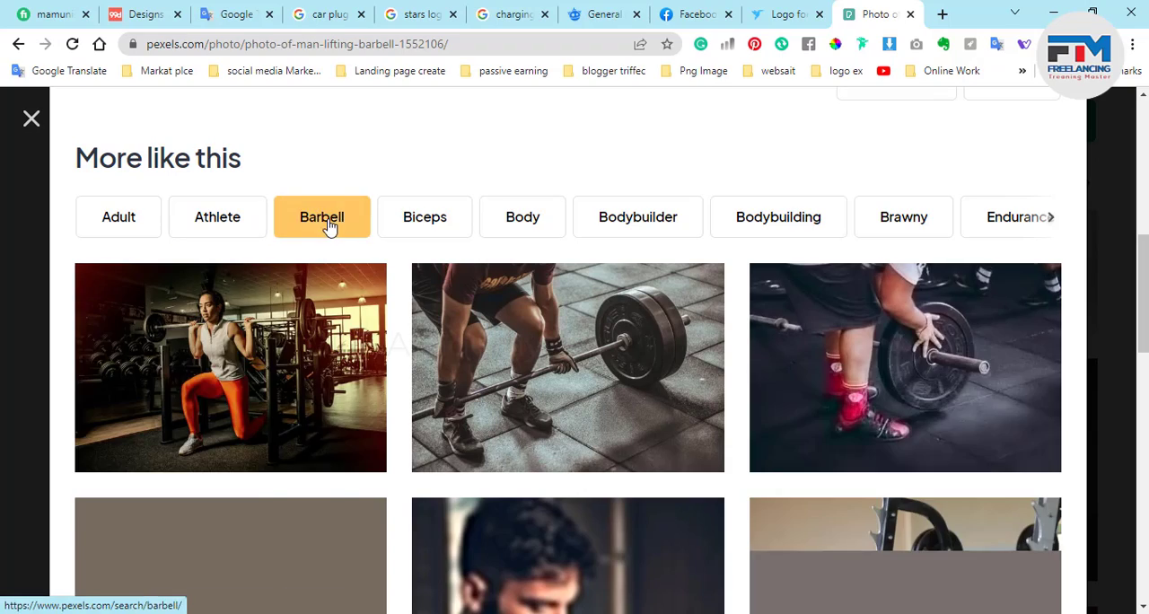
{"action": "scroll", "coordinate": [569, 392], "scroll_direction": "down", "scroll_amount": 4}
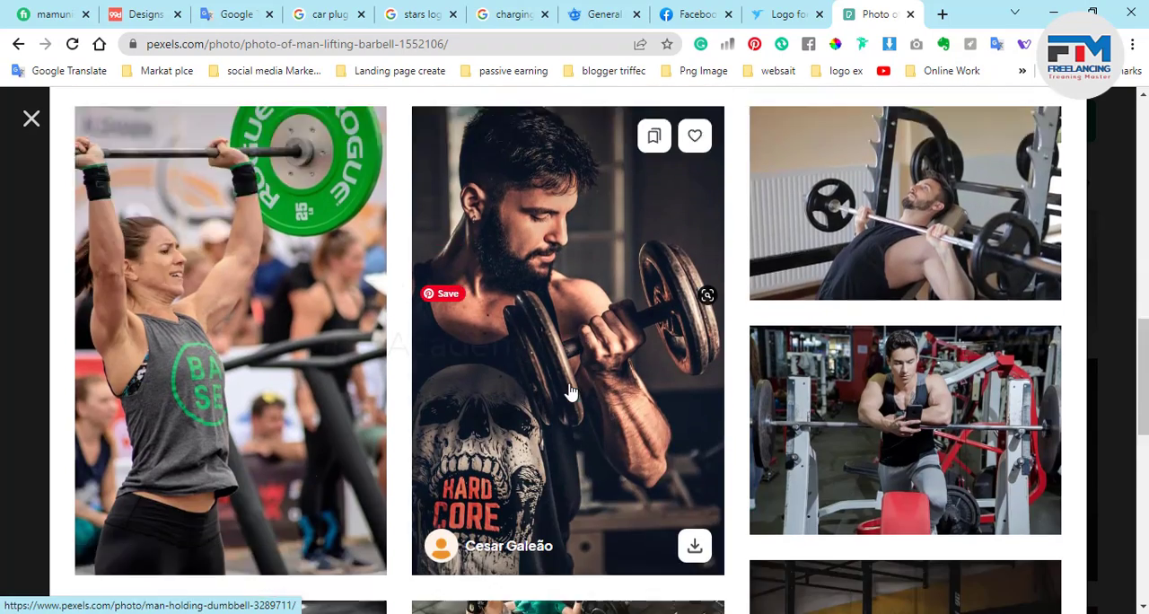
{"action": "scroll", "coordinate": [569, 392], "scroll_direction": "down", "scroll_amount": 9}
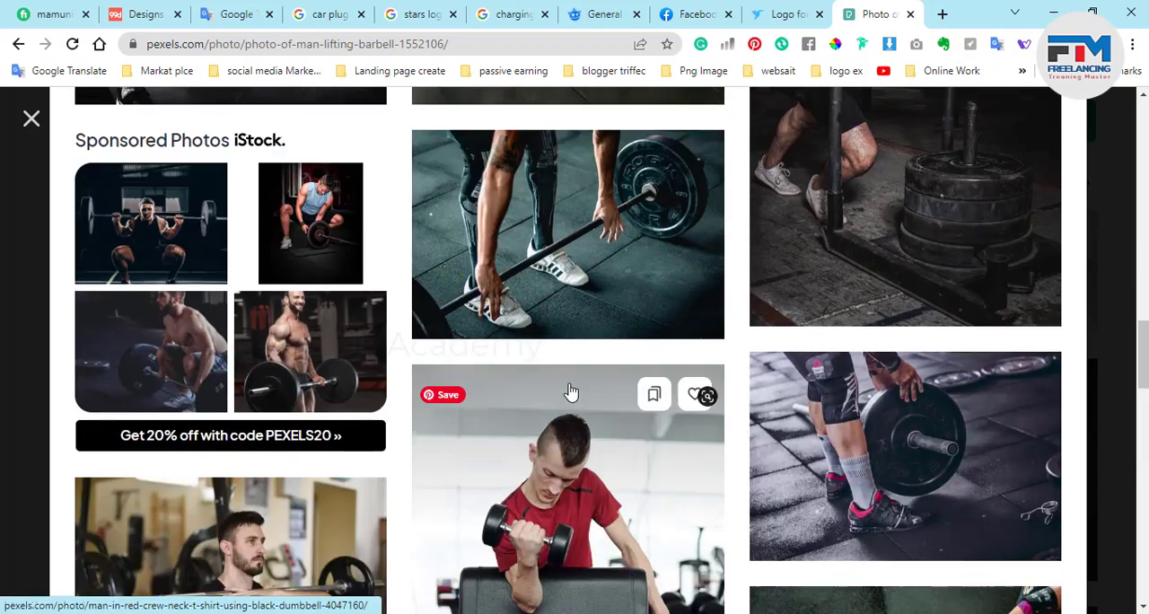
{"action": "scroll", "coordinate": [569, 392], "scroll_direction": "down", "scroll_amount": 4}
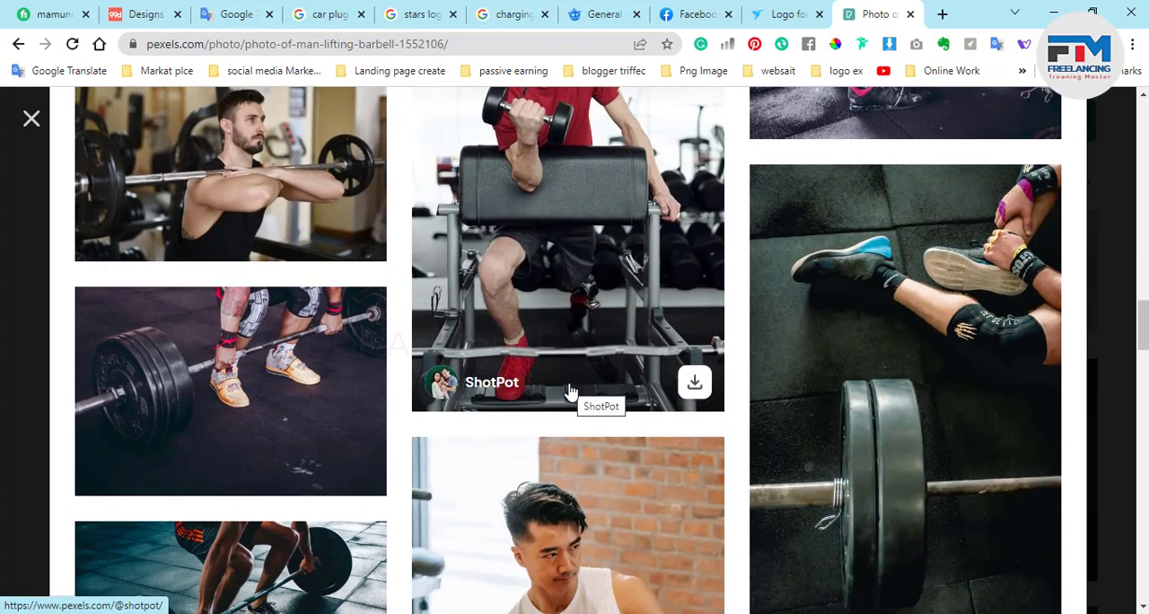
{"action": "scroll", "coordinate": [569, 392], "scroll_direction": "down", "scroll_amount": 4}
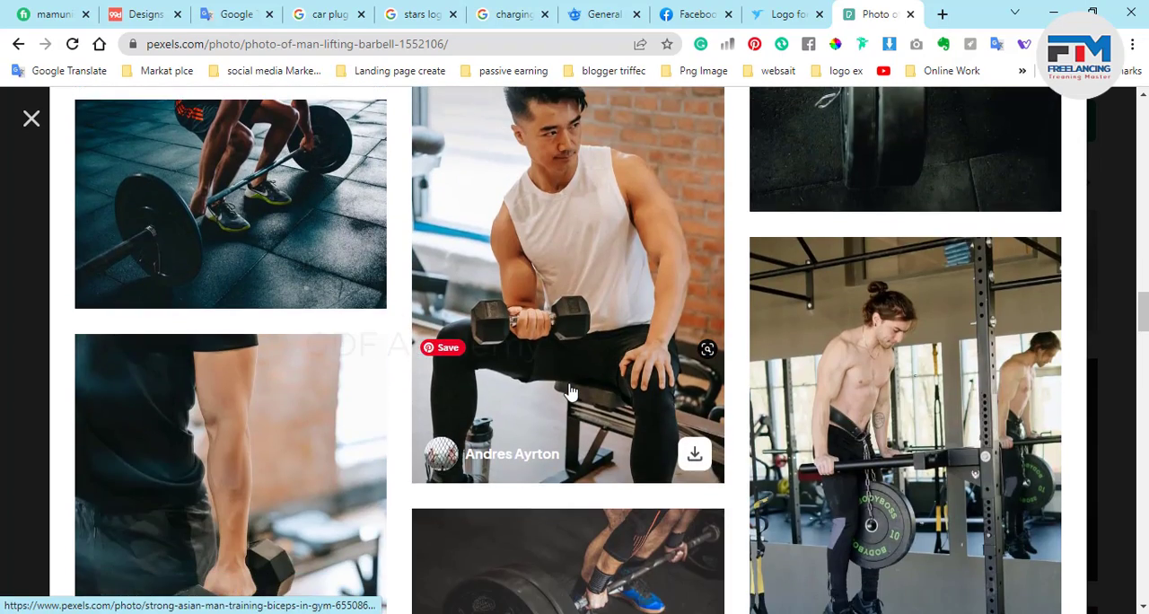
{"action": "scroll", "coordinate": [569, 392], "scroll_direction": "down", "scroll_amount": 3}
{"action": "scroll", "coordinate": [569, 392], "scroll_direction": "down", "scroll_amount": 5}
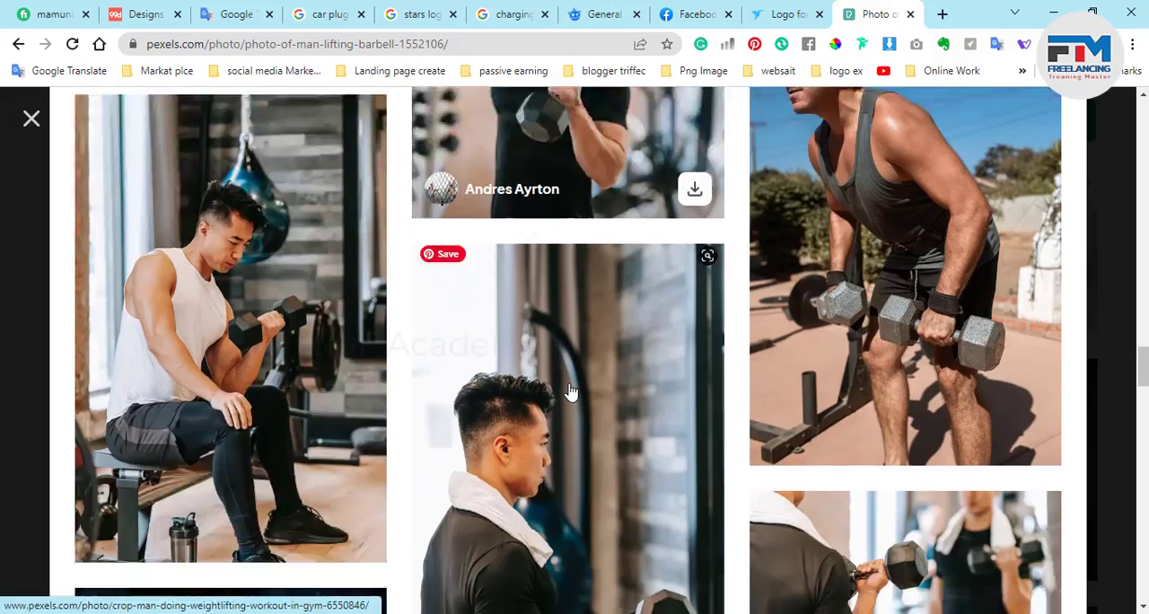
{"action": "scroll", "coordinate": [569, 393], "scroll_direction": "up", "scroll_amount": 20}
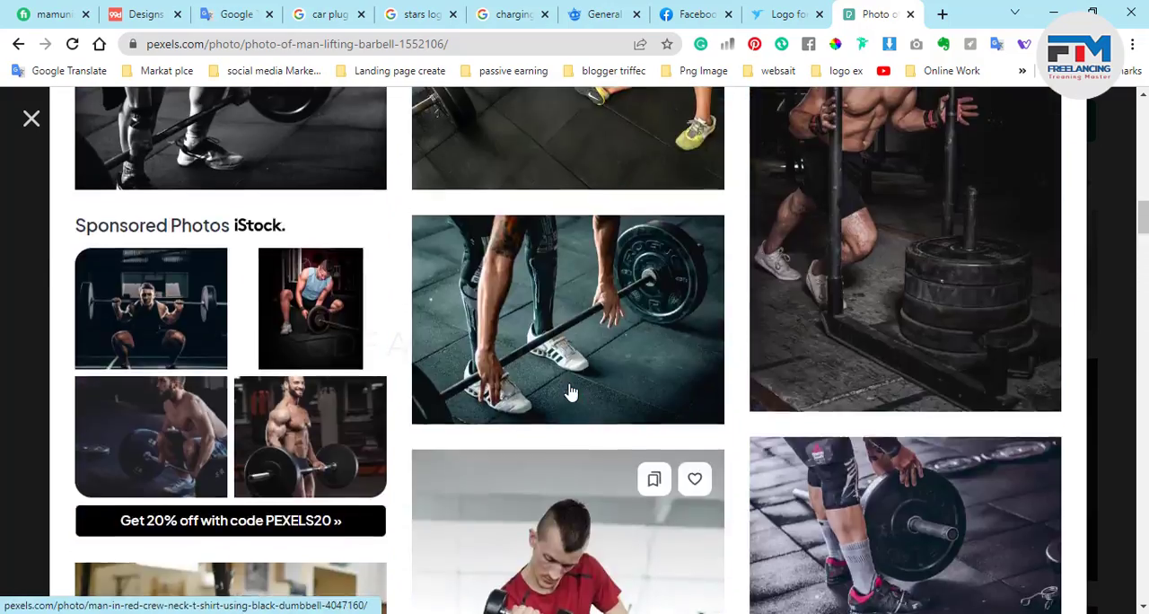
{"action": "scroll", "coordinate": [569, 391], "scroll_direction": "up", "scroll_amount": 5}
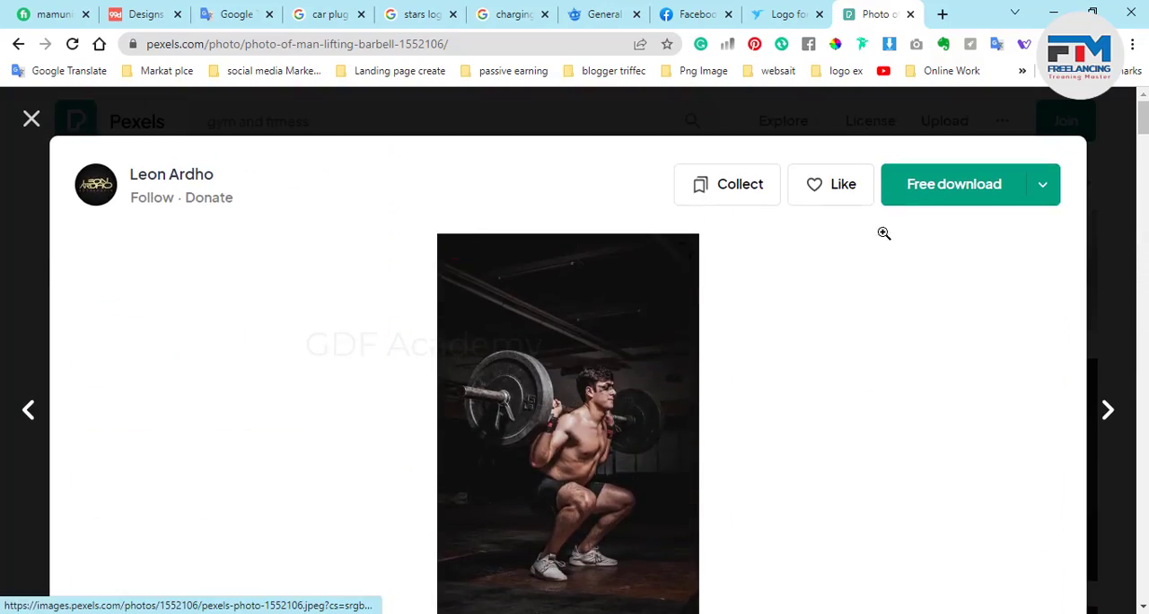
Copy the barbell photo, paste it into the Illustrator document and position it over the light blue arrow.
{"action": "right_click", "coordinate": [461, 439]}
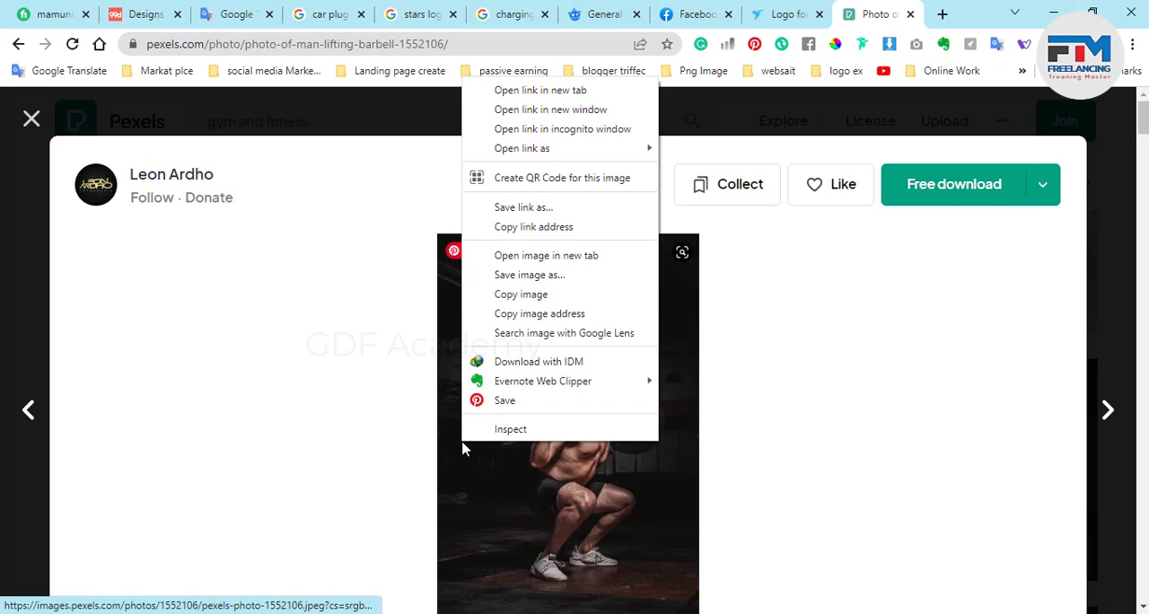
{"action": "left_click", "coordinate": [561, 293]}
{"action": "left_click", "coordinate": [1068, 7]}
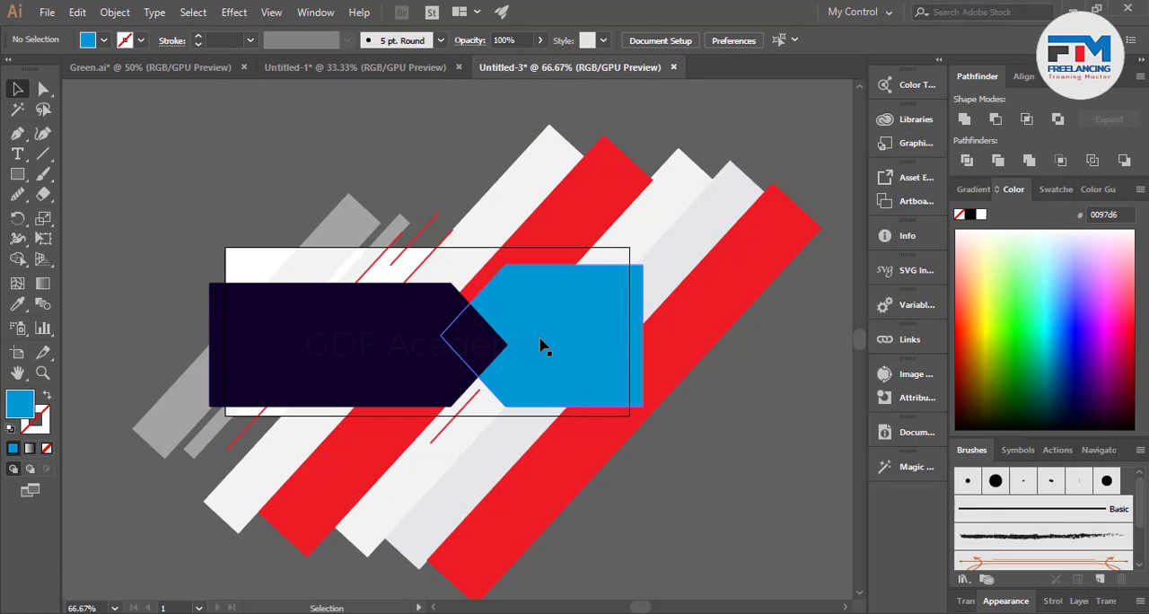
{"action": "key", "text": "ctrl+v"}
{"action": "left_click_drag", "start_coordinate": [493, 363], "coordinate": [582, 356]}
{"action": "scroll", "coordinate": [628, 375], "scroll_direction": "up", "scroll_amount": 1}
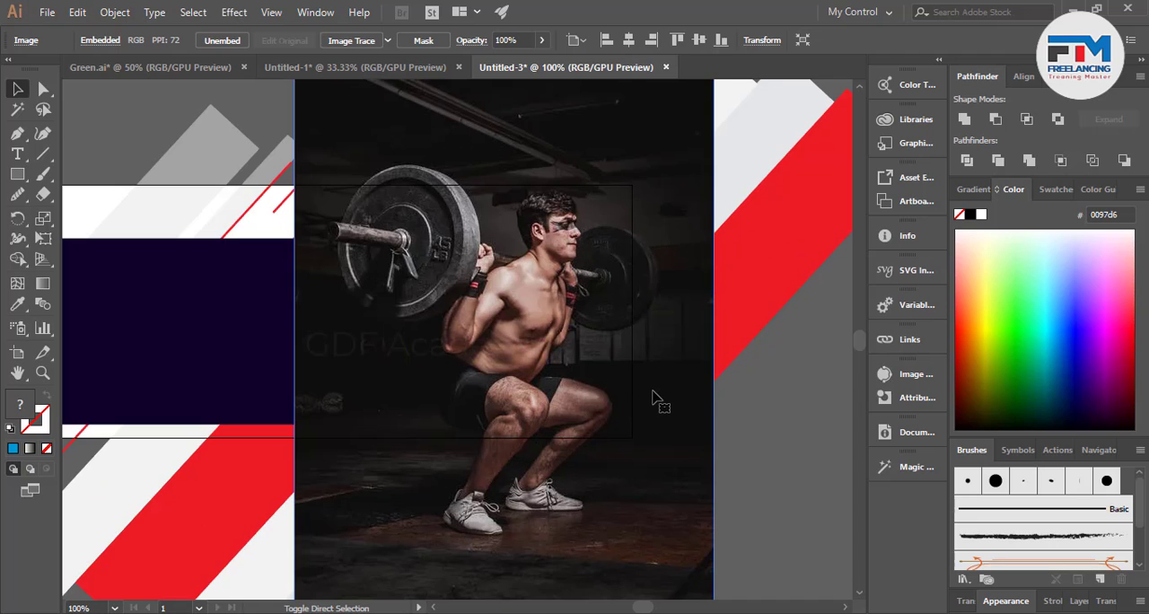
Send the photo to the back and clip it to the light blue arrow's shape with a clipping mask.
{"action": "key", "text": "ctrl+shift+bracketleft"}
{"action": "left_click", "coordinate": [588, 413], "text": "shift"}
{"action": "right_click", "coordinate": [536, 350]}
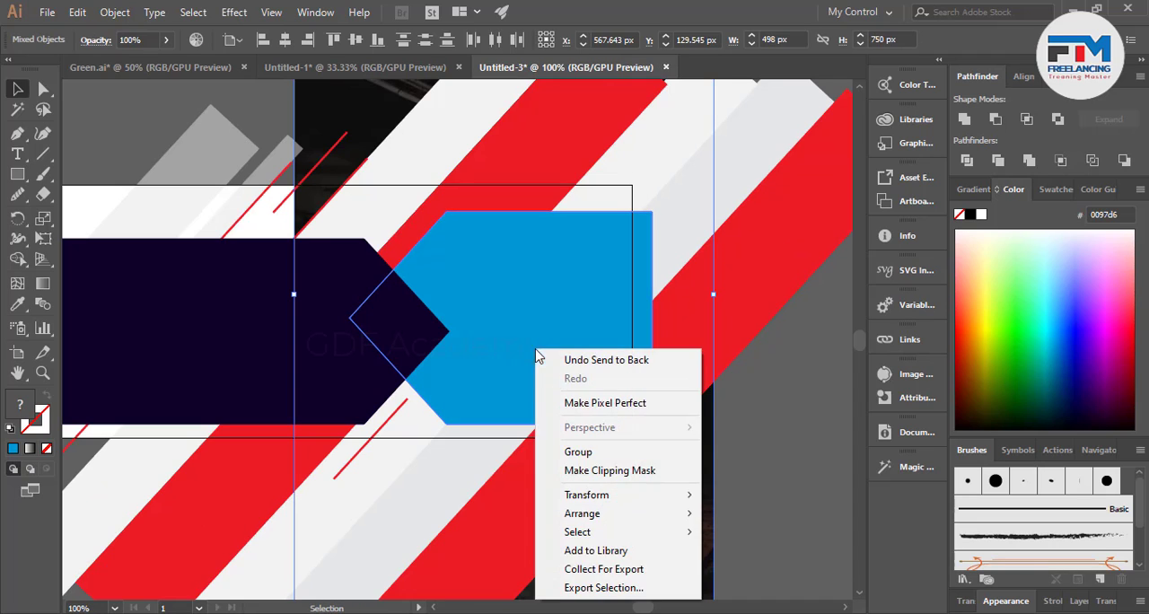
{"action": "left_click", "coordinate": [550, 473]}
{"action": "left_click", "coordinate": [729, 483]}
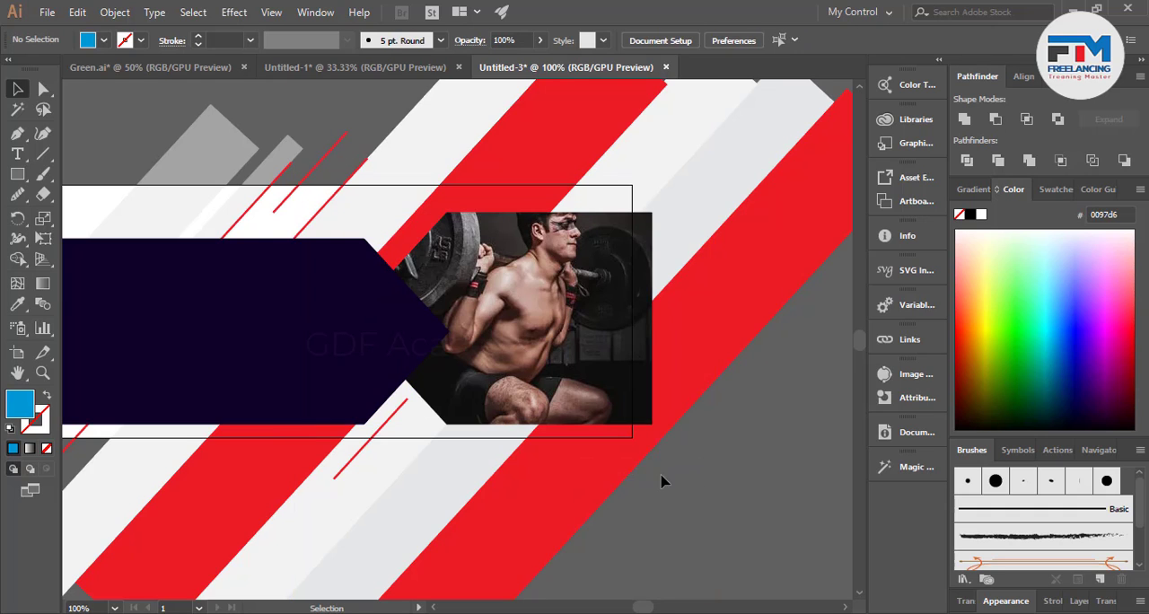
Scale the photo down slightly inside the clip group so more of the man fits within the arrow shape.
{"action": "scroll", "coordinate": [552, 332], "scroll_direction": "up", "scroll_amount": 1}
{"action": "double_click", "coordinate": [528, 309]}
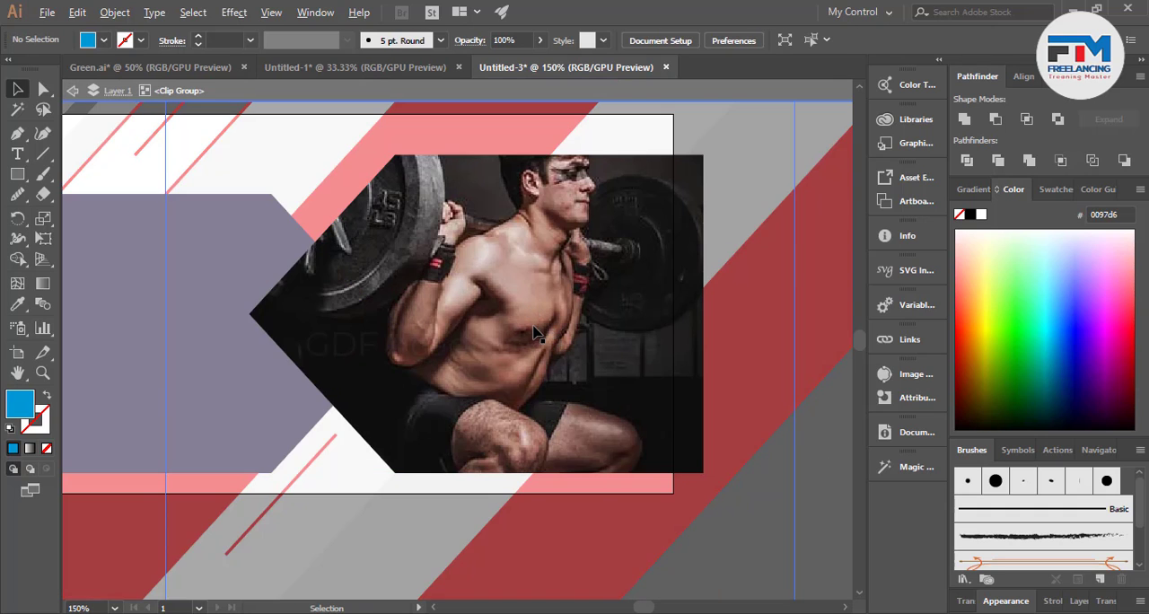
{"action": "scroll", "coordinate": [542, 340], "scroll_direction": "down", "scroll_amount": 2}
{"action": "left_click", "coordinate": [545, 337]}
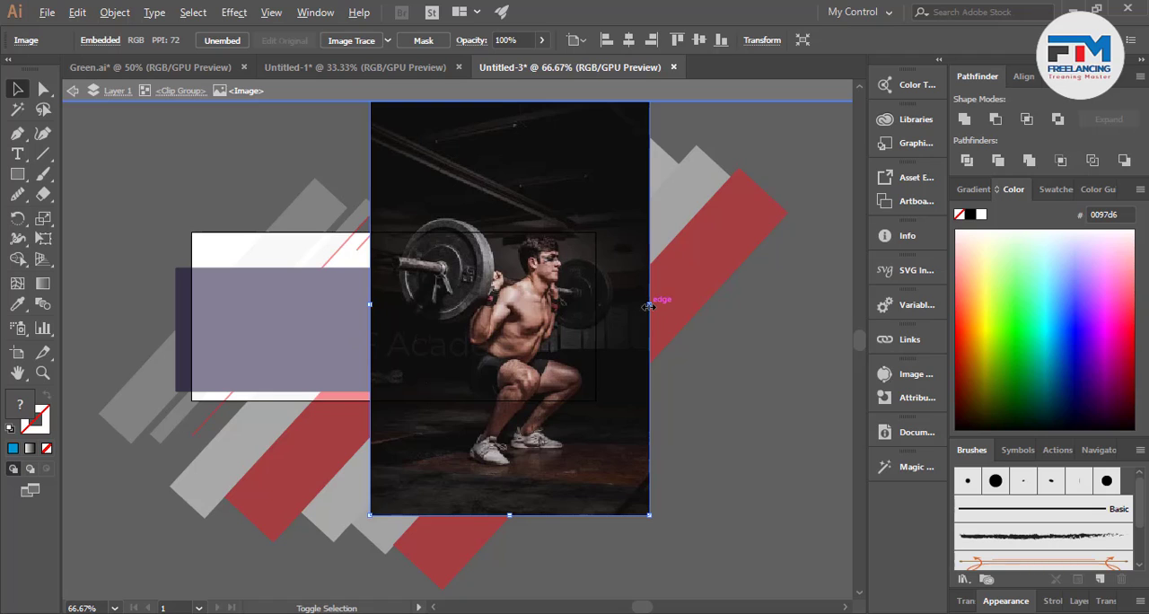
{"action": "left_click_drag", "start_coordinate": [648, 304], "coordinate": [622, 305]}
{"action": "double_click", "coordinate": [682, 391]}
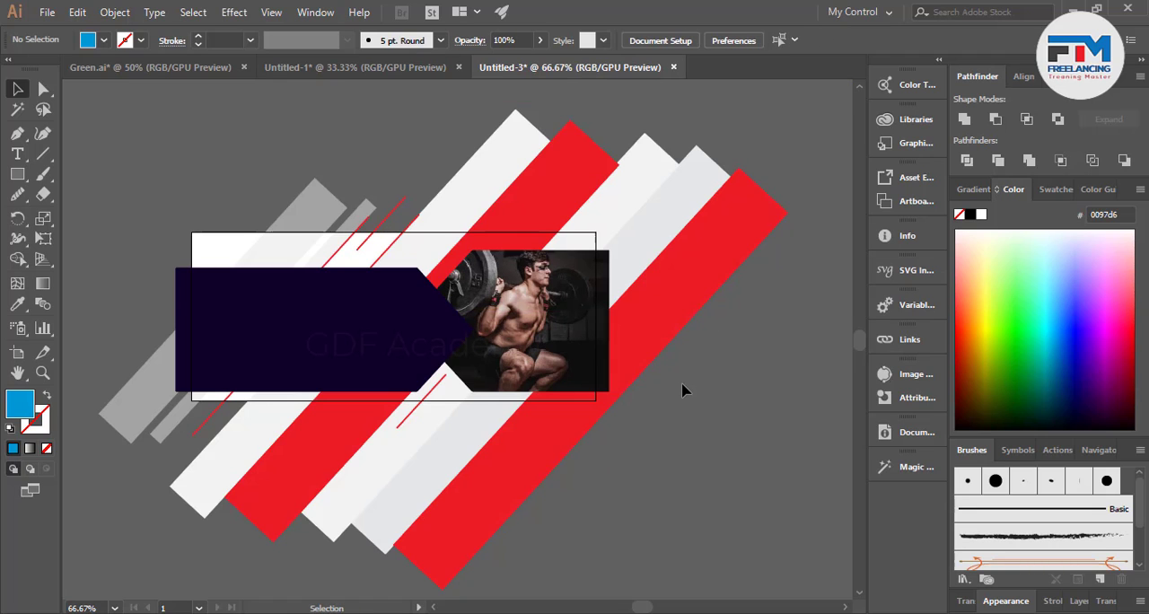
{"action": "scroll", "coordinate": [542, 336], "scroll_direction": "up", "scroll_amount": 1}
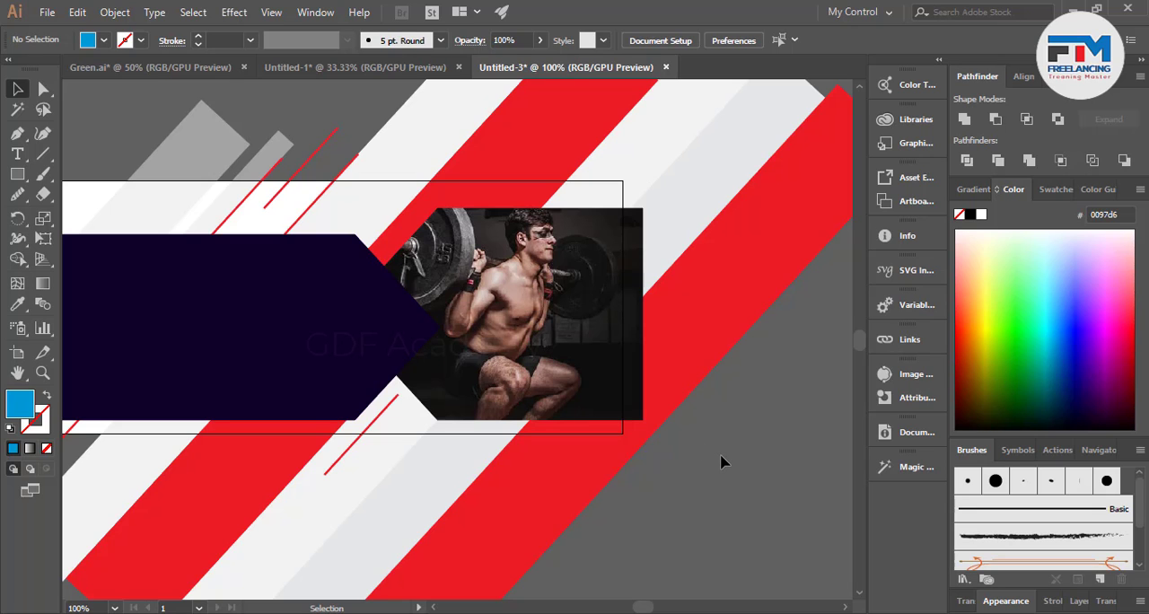
{"action": "scroll", "coordinate": [616, 442], "scroll_direction": "down", "scroll_amount": 1}
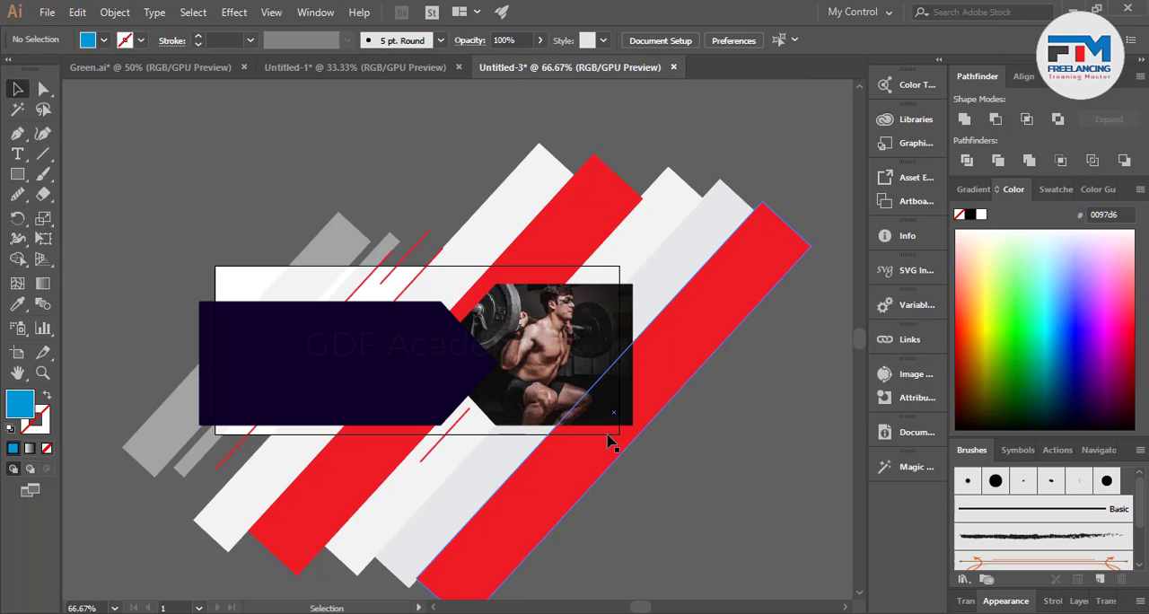
Duplicate a red accent line onto the light bar just above the photo, beside the thick red bar.
{"action": "scroll", "coordinate": [480, 267], "scroll_direction": "up", "scroll_amount": 1}
{"action": "left_click_drag", "start_coordinate": [266, 271], "coordinate": [512, 272]}
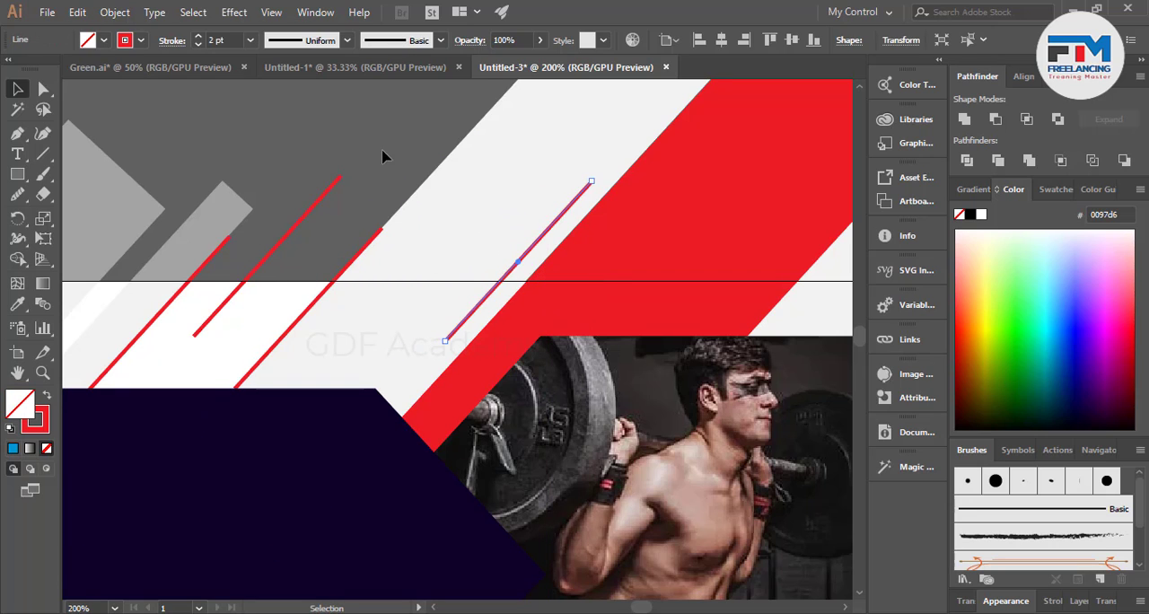
{"action": "left_click", "coordinate": [385, 157]}
{"action": "scroll", "coordinate": [439, 292], "scroll_direction": "down", "scroll_amount": 4}
{"action": "scroll", "coordinate": [467, 282], "scroll_direction": "down", "scroll_amount": 4}
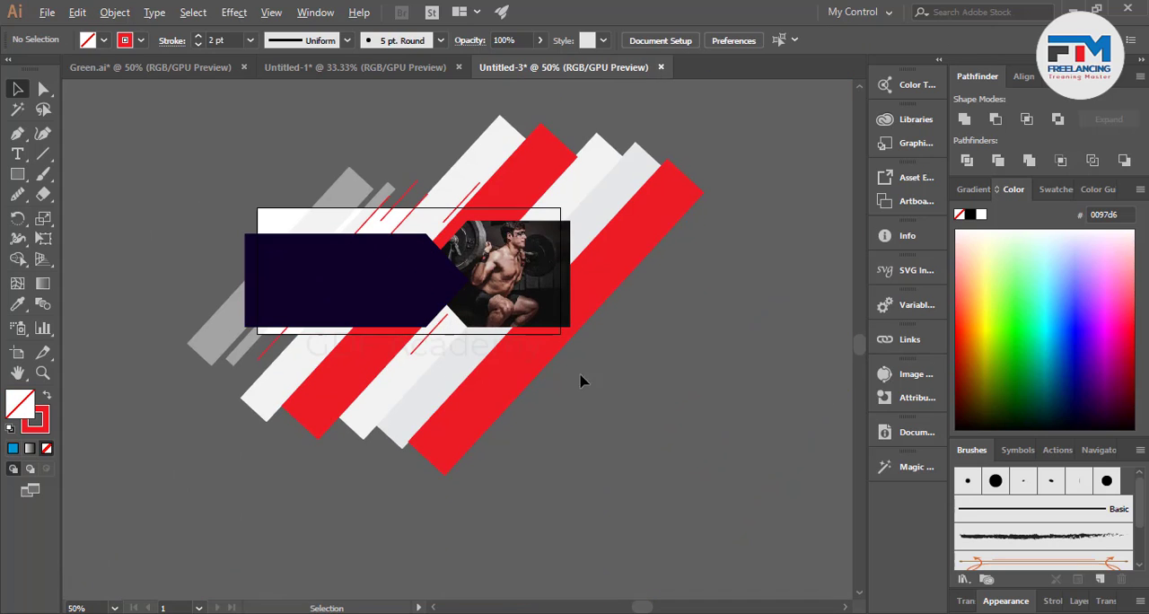
{"action": "scroll", "coordinate": [410, 364], "scroll_direction": "down", "scroll_amount": 2}
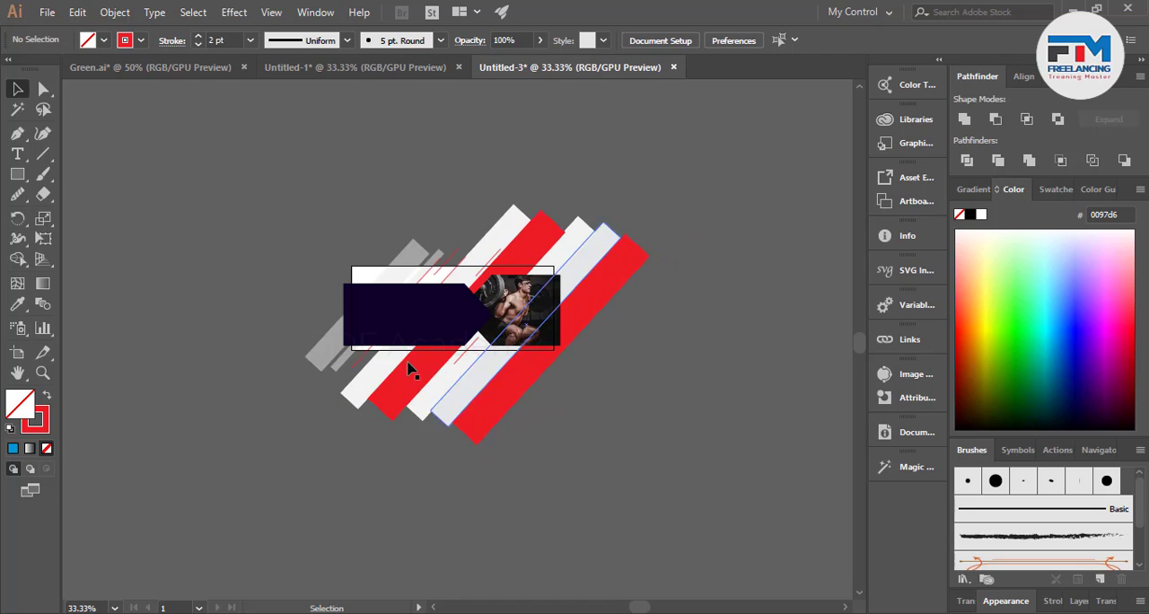
Darken the fill of the large navy arrow to the near-black navy 000115.
{"action": "scroll", "coordinate": [371, 342], "scroll_direction": "up", "scroll_amount": 3}
{"action": "left_click", "coordinate": [459, 278]}
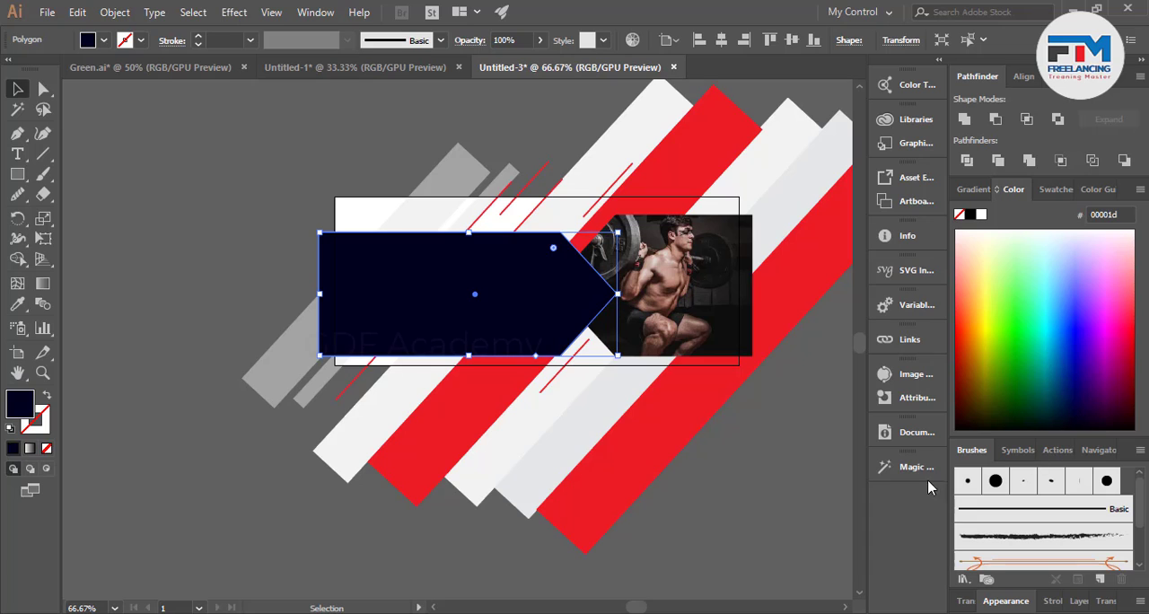
{"action": "left_click", "coordinate": [803, 502]}
{"action": "key", "text": "ctrl+1"}
{"action": "scroll", "coordinate": [557, 332], "scroll_direction": "down", "scroll_amount": 1}
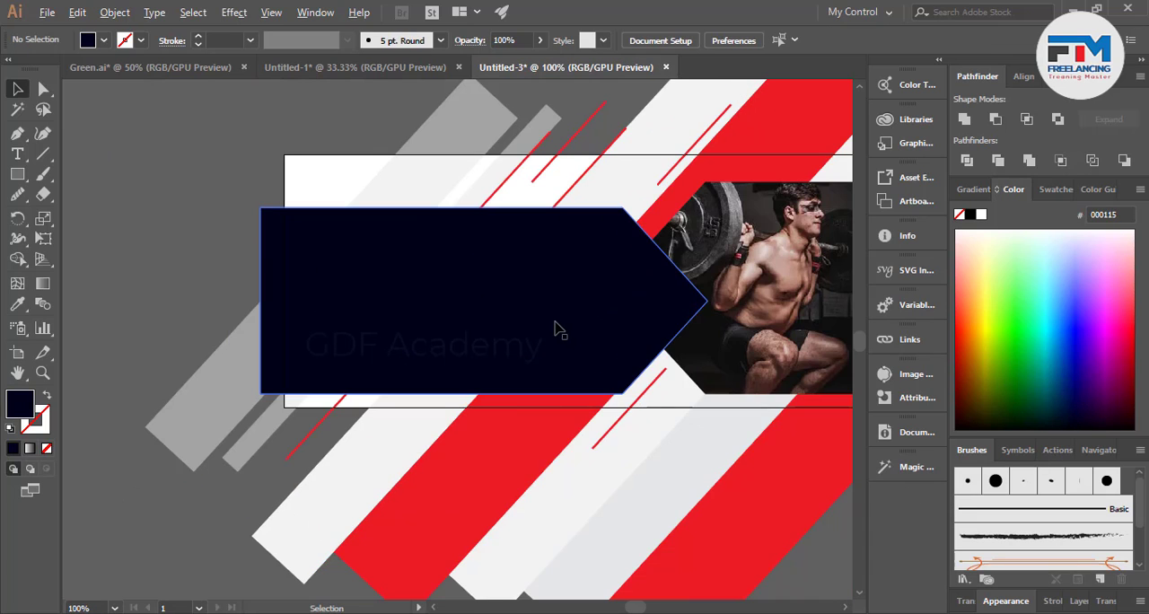
Add the text "NO Pain" on the empty canvas beside the artboard.
{"action": "left_click", "coordinate": [17, 154]}
{"action": "left_click", "coordinate": [103, 229]}
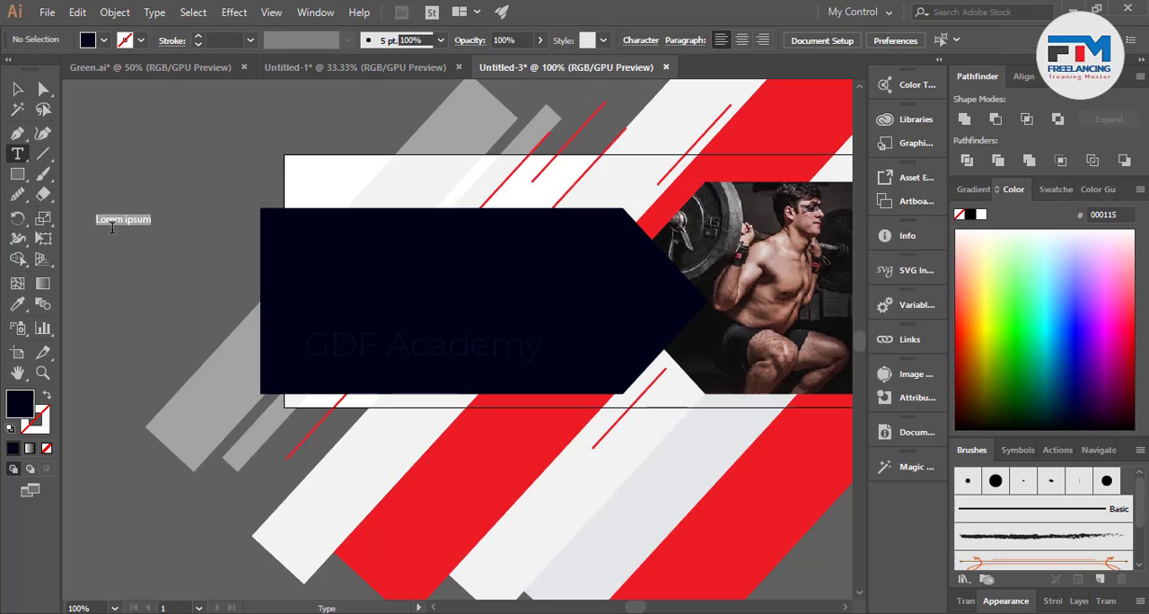
{"action": "type", "text": "N"}
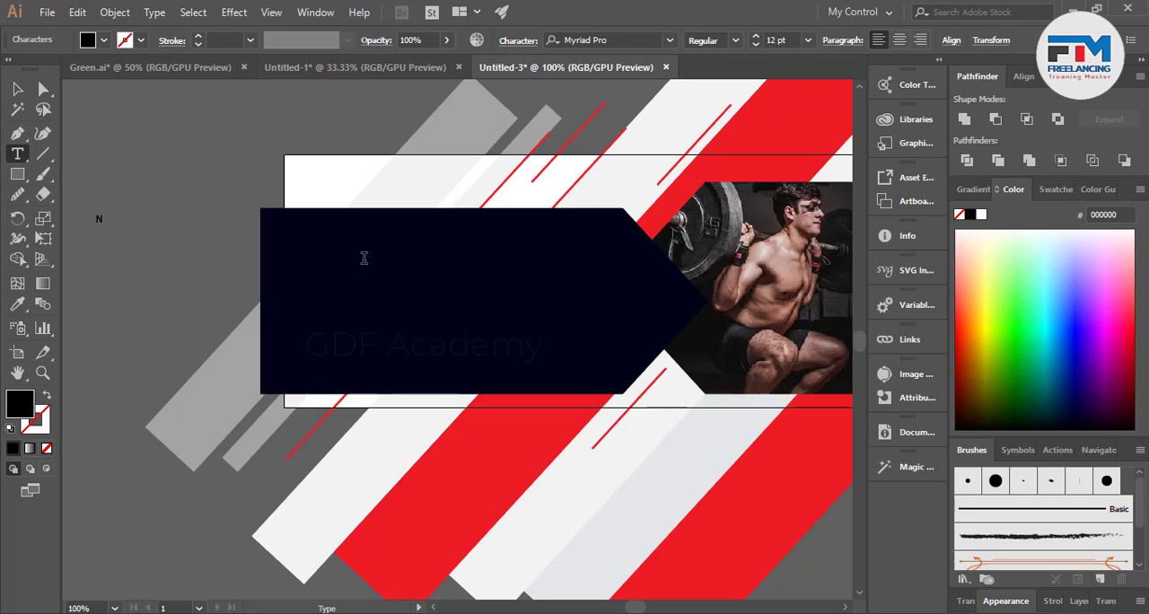
{"action": "type", "text": "C"}
{"action": "left_click", "coordinate": [17, 88]}
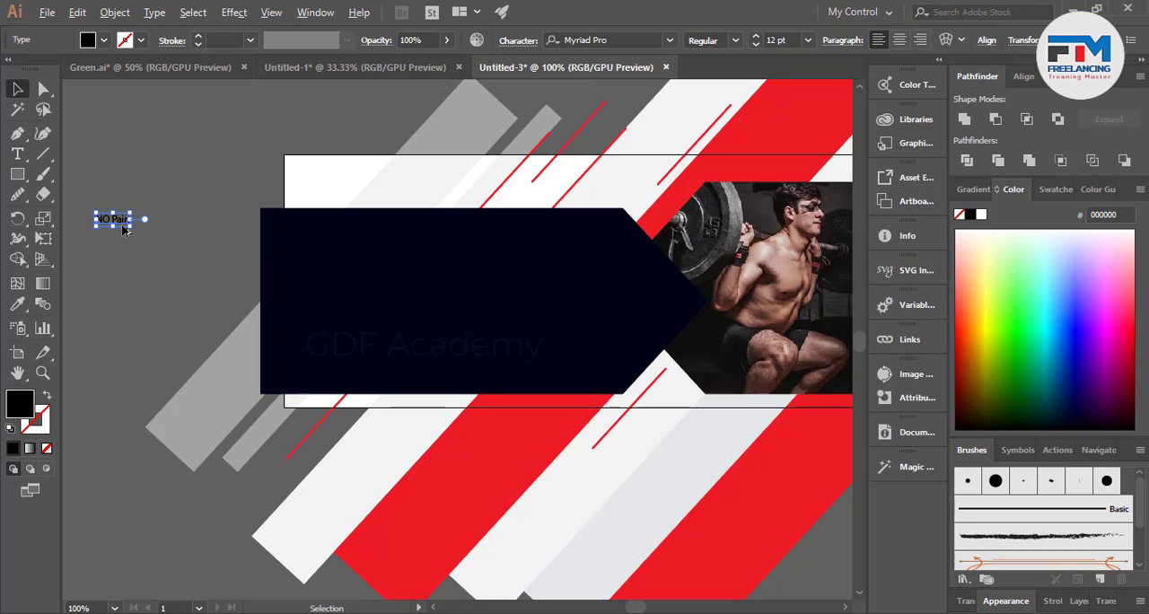
Enlarge the "NO Pain" text to about 50 pt and move it onto the upper part of the navy arrow.
{"action": "scroll", "coordinate": [116, 229], "scroll_direction": "up", "scroll_amount": 2}
{"action": "left_click_drag", "start_coordinate": [143, 230], "coordinate": [246, 295]}
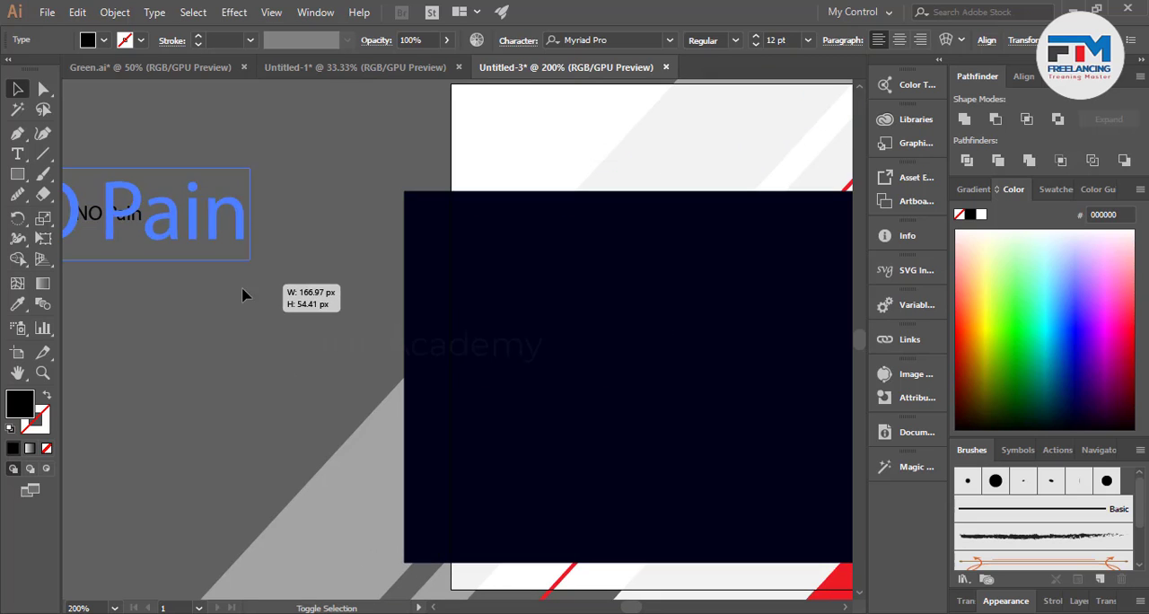
{"action": "left_click", "coordinate": [158, 290]}
{"action": "scroll", "coordinate": [156, 290], "scroll_direction": "down", "scroll_amount": 3}
{"action": "left_click_drag", "start_coordinate": [144, 259], "coordinate": [338, 281]}
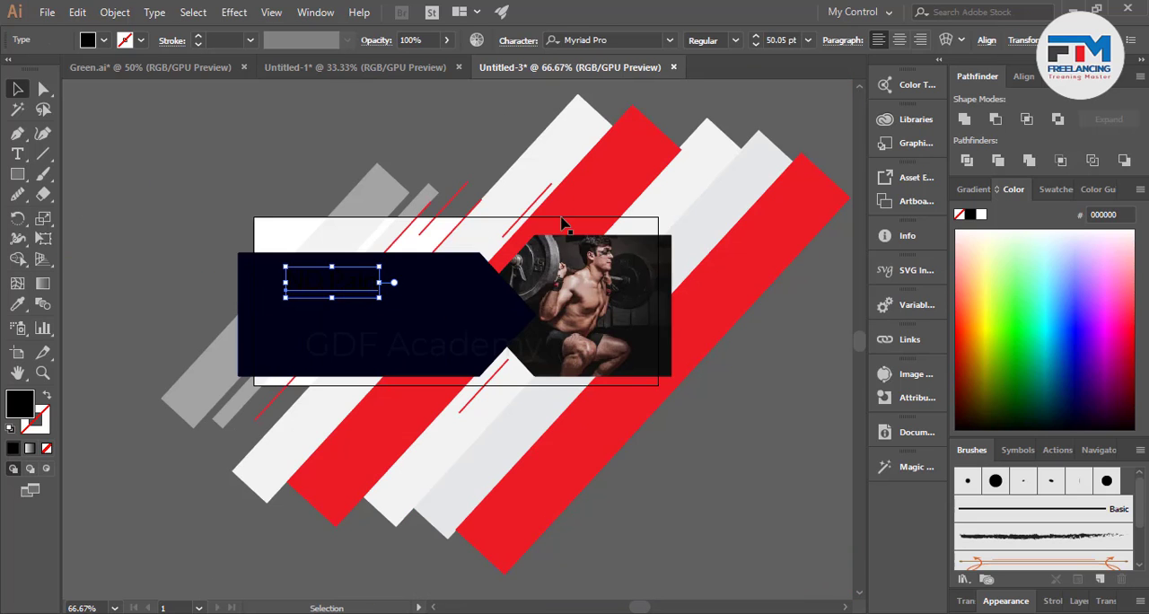
Colour the "NO Pain" text white, with the word "NO" in red.
{"action": "left_click", "coordinate": [1052, 260]}
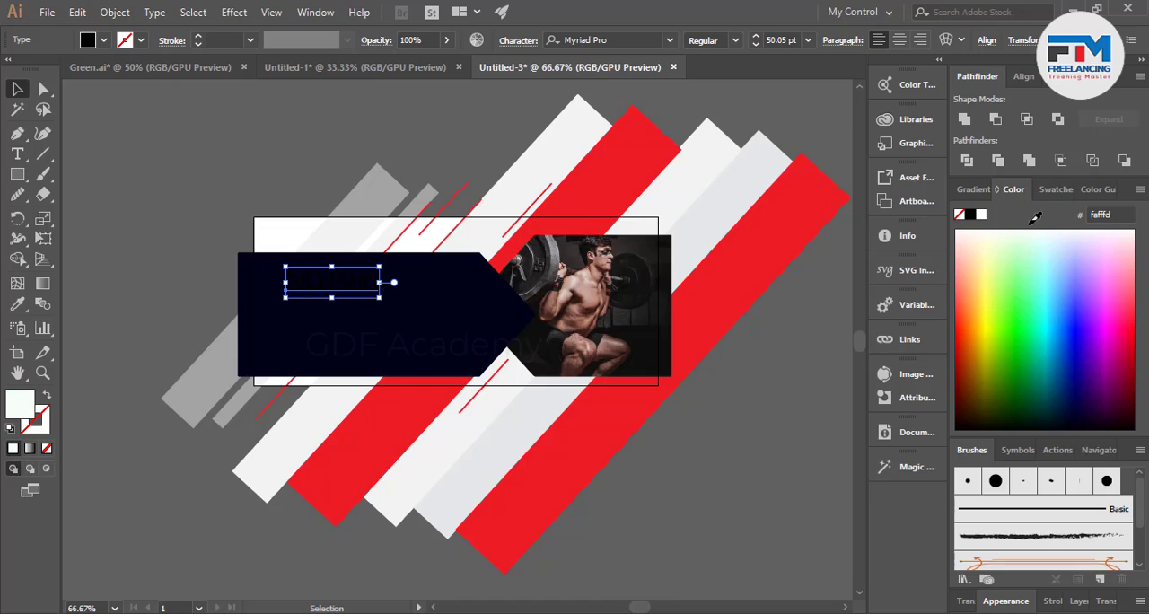
{"action": "left_click", "coordinate": [155, 242]}
{"action": "scroll", "coordinate": [347, 280], "scroll_direction": "up", "scroll_amount": 2}
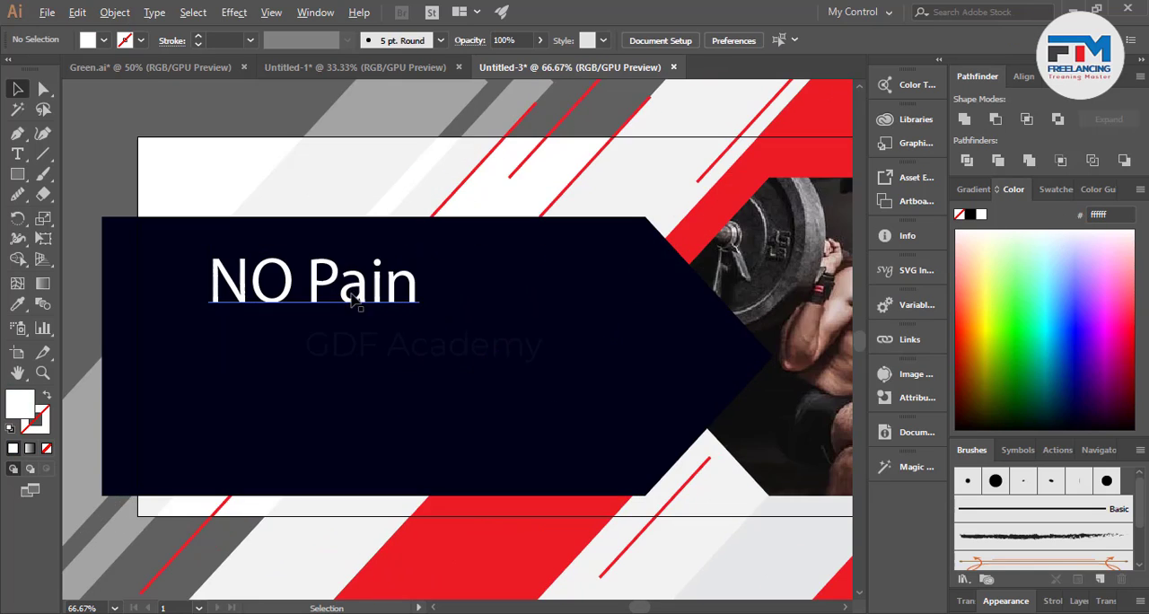
{"action": "key", "text": "t"}
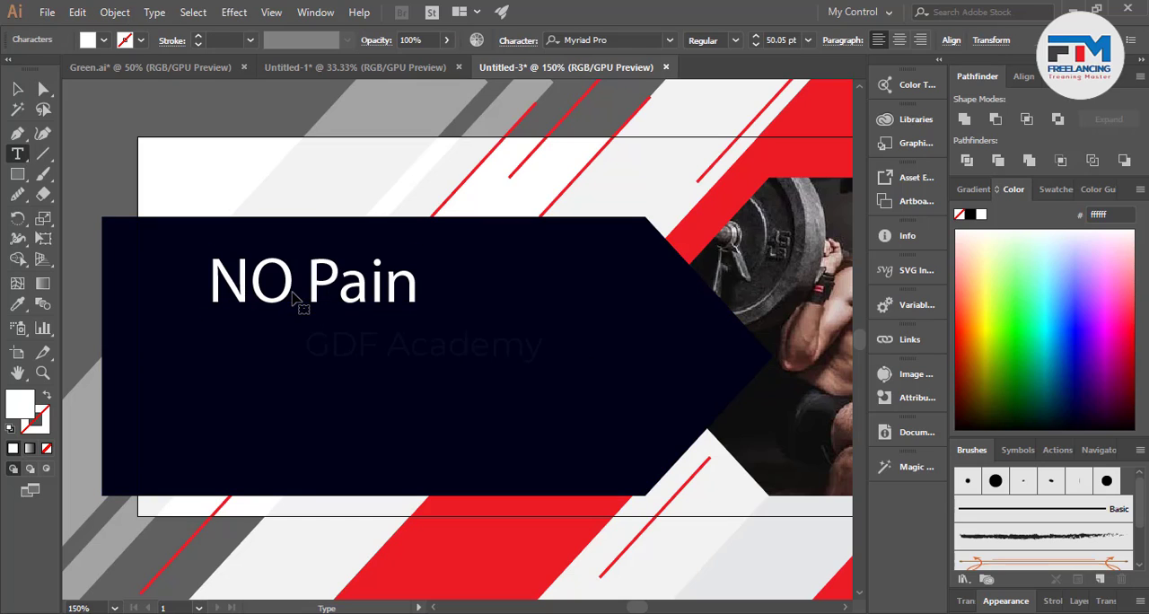
{"action": "left_click_drag", "start_coordinate": [306, 277], "coordinate": [195, 269]}
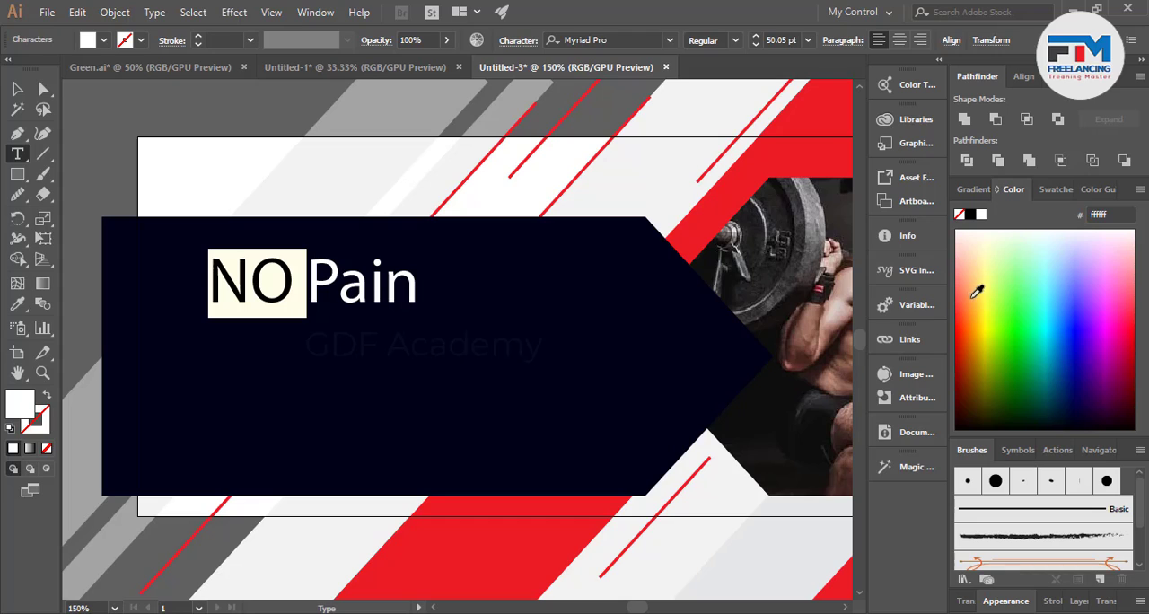
{"action": "left_click", "coordinate": [1053, 189]}
{"action": "left_click", "coordinate": [1006, 243]}
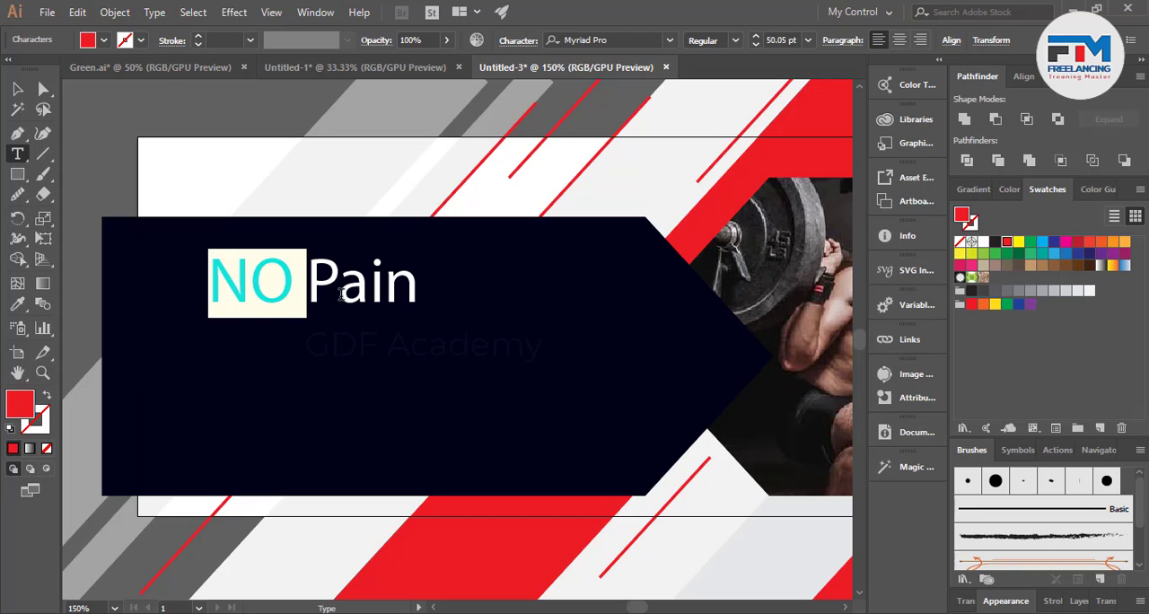
{"action": "left_click", "coordinate": [295, 280]}
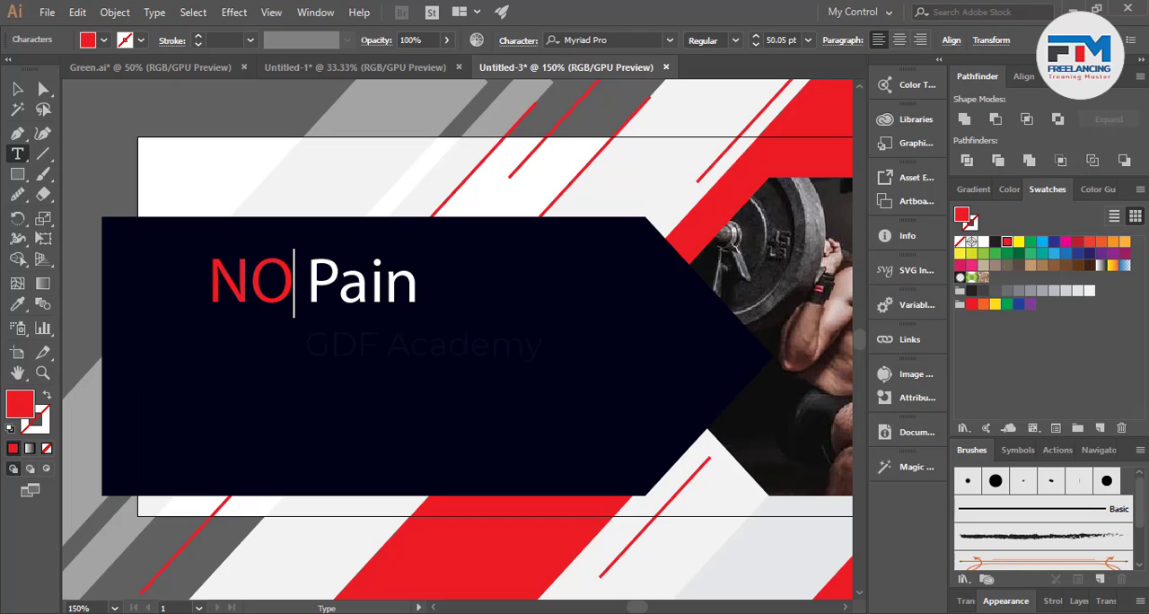
Change the font of the "NO Pain" text to Poppins Bold Italic.
{"action": "left_click", "coordinate": [17, 88]}
{"action": "left_click", "coordinate": [332, 274]}
{"action": "left_click", "coordinate": [614, 39]}
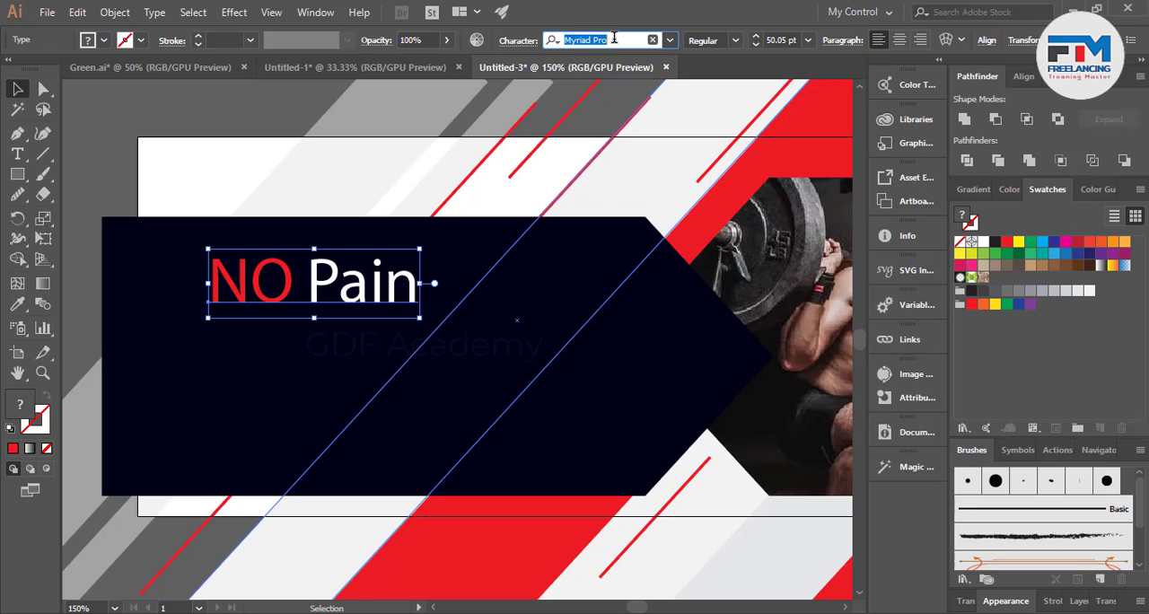
{"action": "type", "text": "mon"}
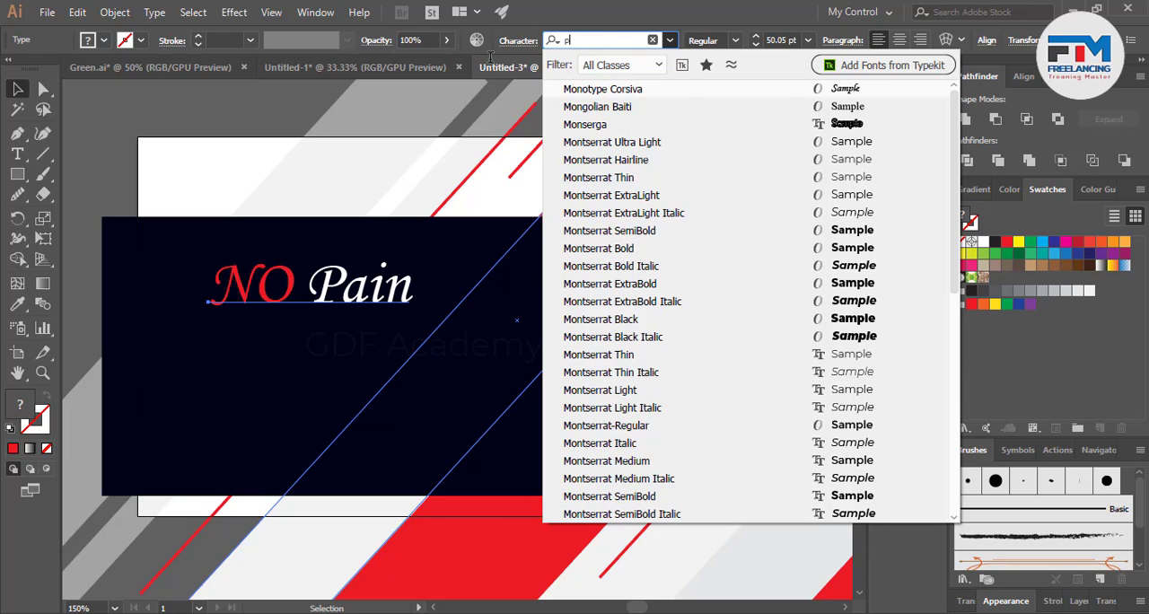
{"action": "type", "text": "o"}
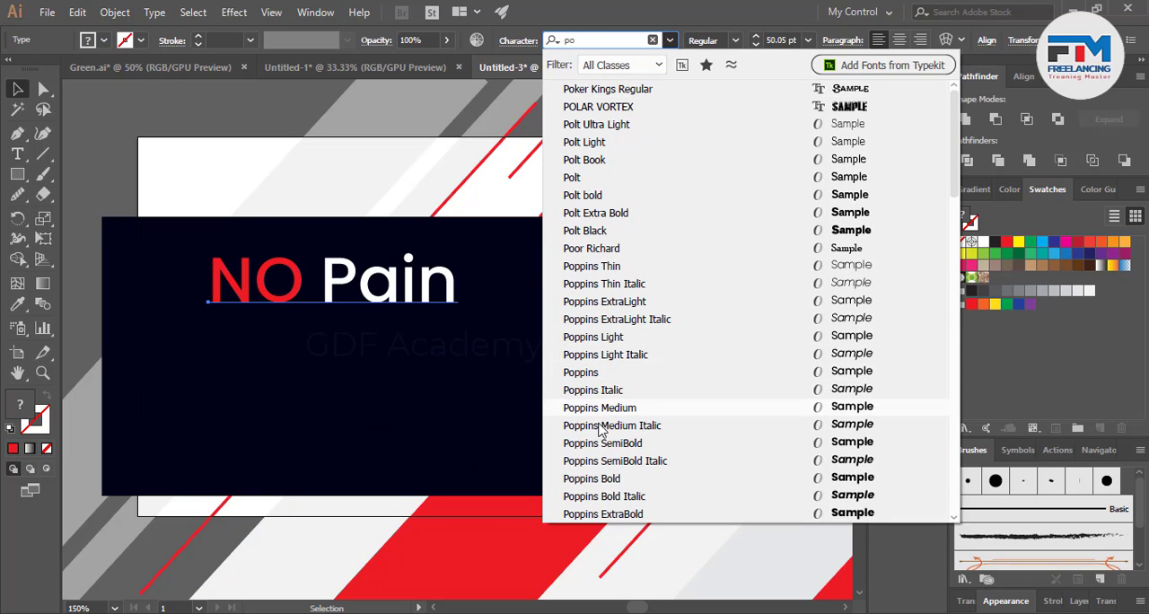
{"action": "left_click", "coordinate": [600, 505]}
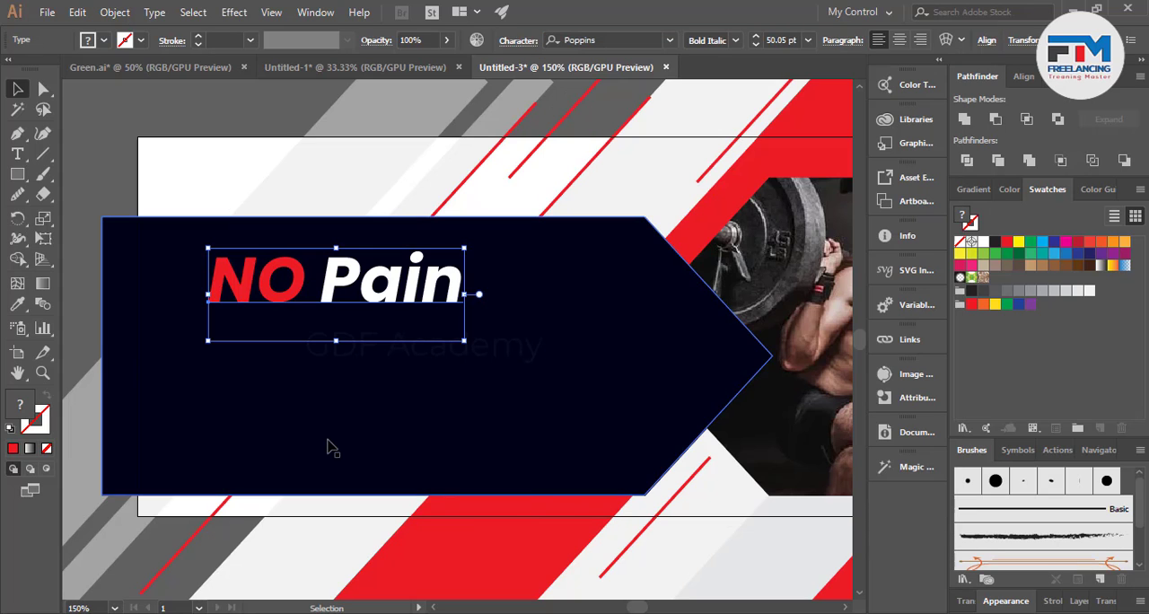
{"action": "left_click", "coordinate": [108, 166]}
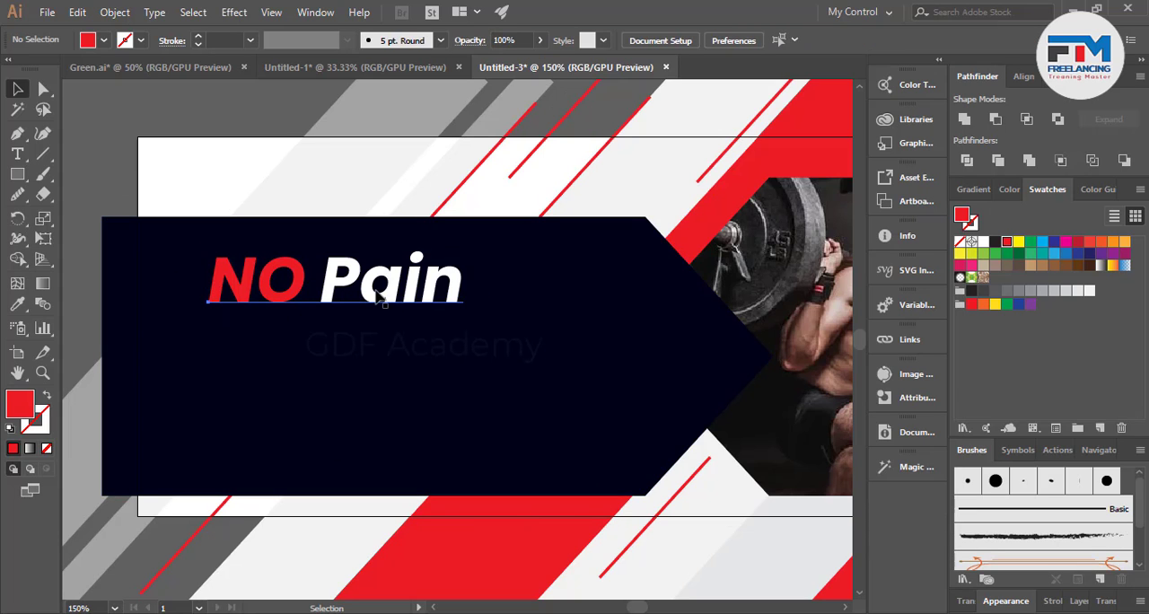
Duplicate the "NO Pain" text directly below itself and change the copy's second word to "Gain".
{"action": "left_click_drag", "start_coordinate": [381, 301], "coordinate": [382, 371]}
{"action": "key", "text": "t"}
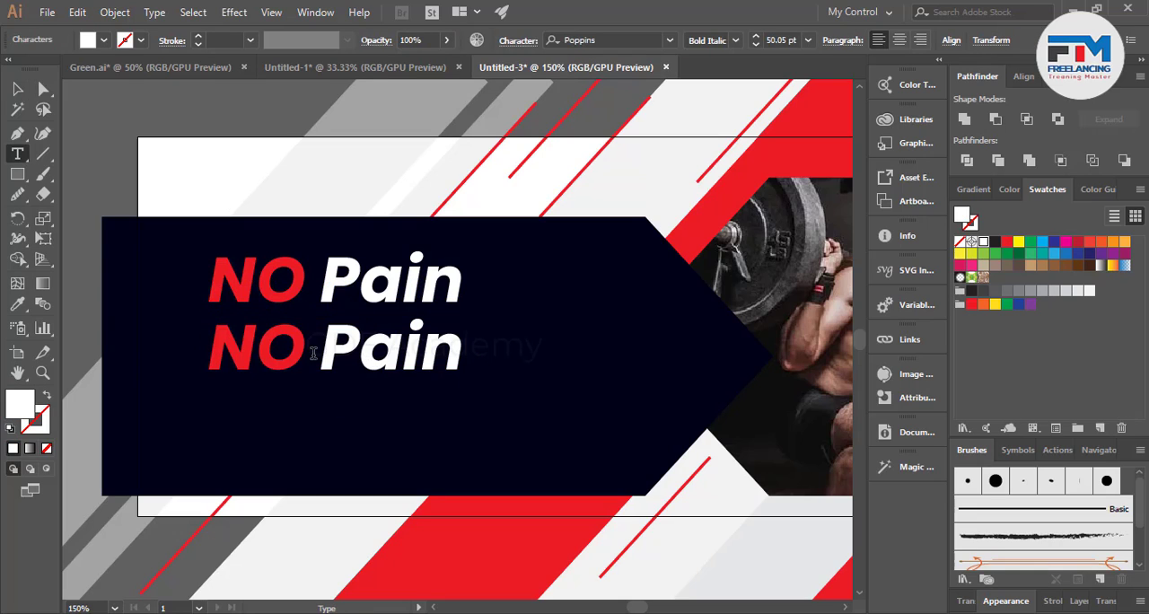
{"action": "left_click_drag", "start_coordinate": [327, 345], "coordinate": [504, 346]}
{"action": "type", "text": "Gain"}
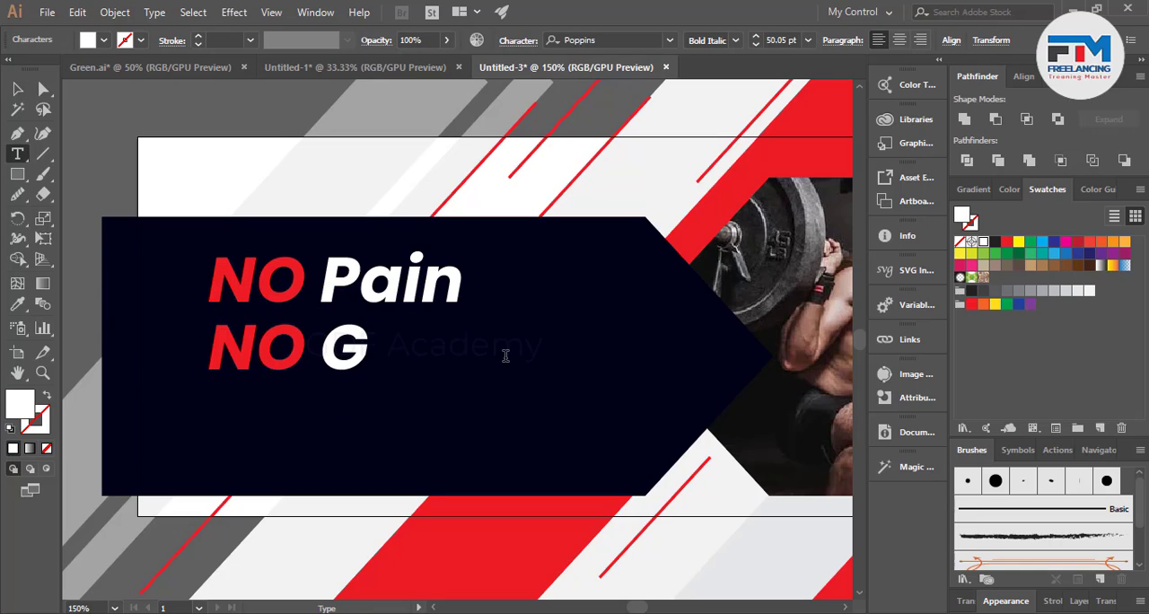
{"action": "left_click", "coordinate": [17, 88]}
Set both text lines, "NO Pain" and "NO Gain", to All Caps.
{"action": "left_click", "coordinate": [421, 375]}
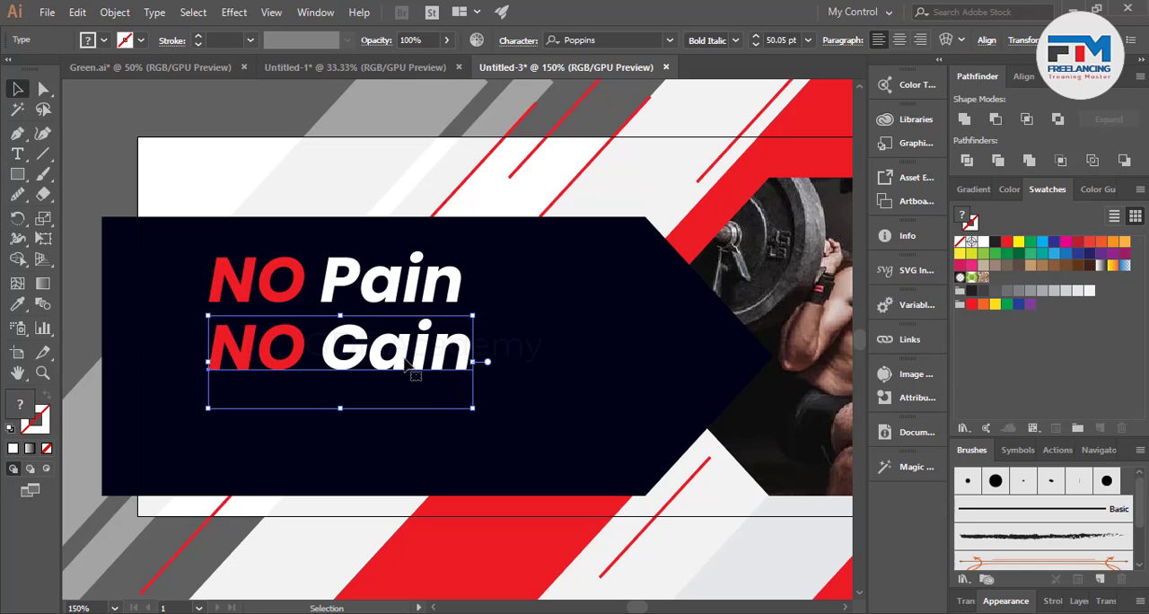
{"action": "left_click", "coordinate": [368, 300], "text": "shift"}
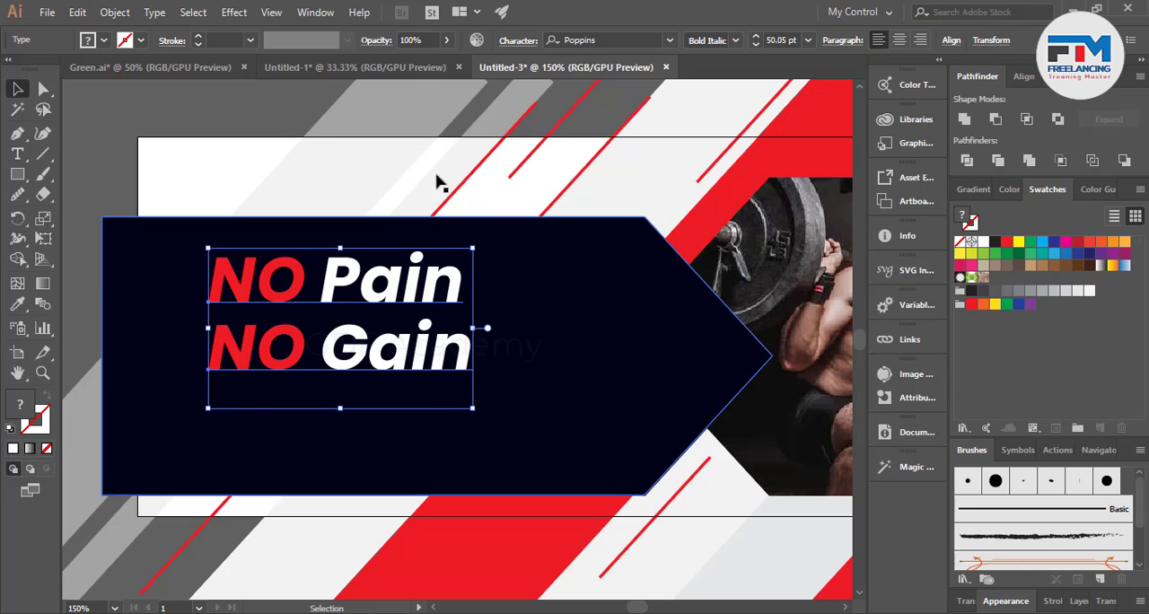
{"action": "left_click", "coordinate": [527, 40]}
{"action": "left_click", "coordinate": [358, 239]}
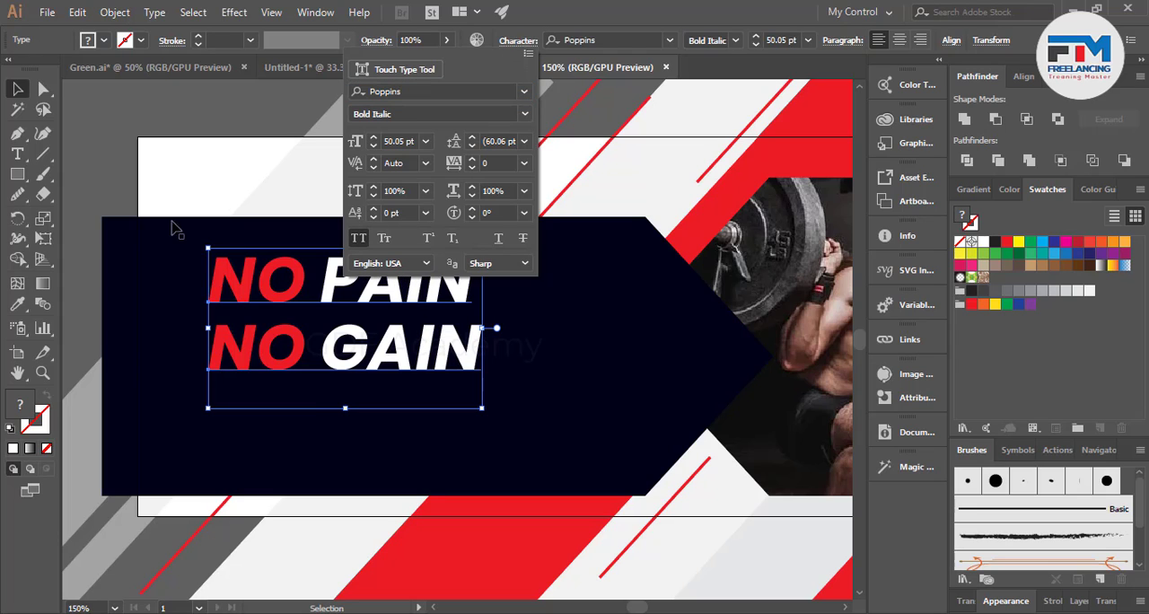
{"action": "left_click", "coordinate": [112, 184]}
{"action": "left_click", "coordinate": [113, 185]}
Draw a small rectangle with slightly rounded corners below the "NO GAIN" line and fill it red.
{"action": "scroll", "coordinate": [509, 310], "scroll_direction": "down", "scroll_amount": 4}
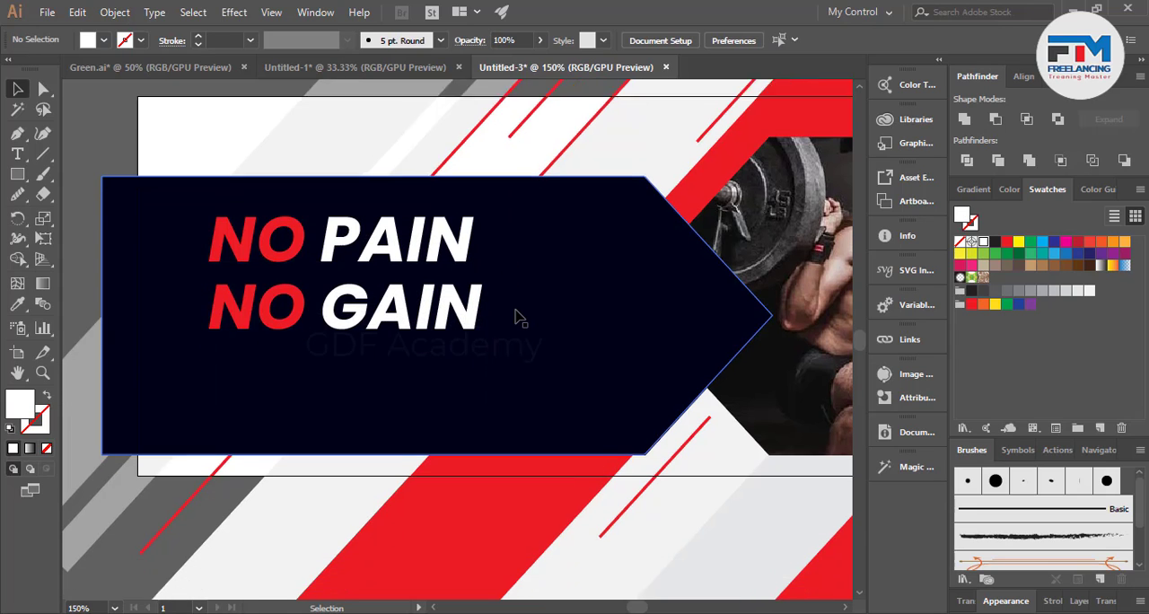
{"action": "scroll", "coordinate": [199, 352], "scroll_direction": "up", "scroll_amount": 1}
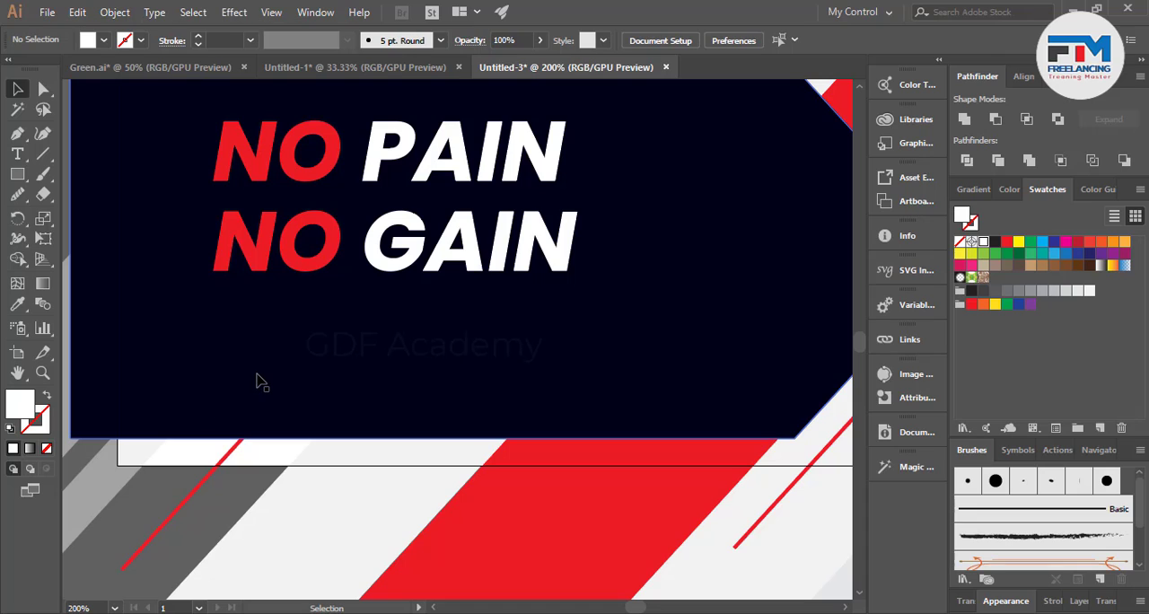
{"action": "left_click", "coordinate": [17, 175]}
{"action": "scroll", "coordinate": [159, 315], "scroll_direction": "up", "scroll_amount": 2}
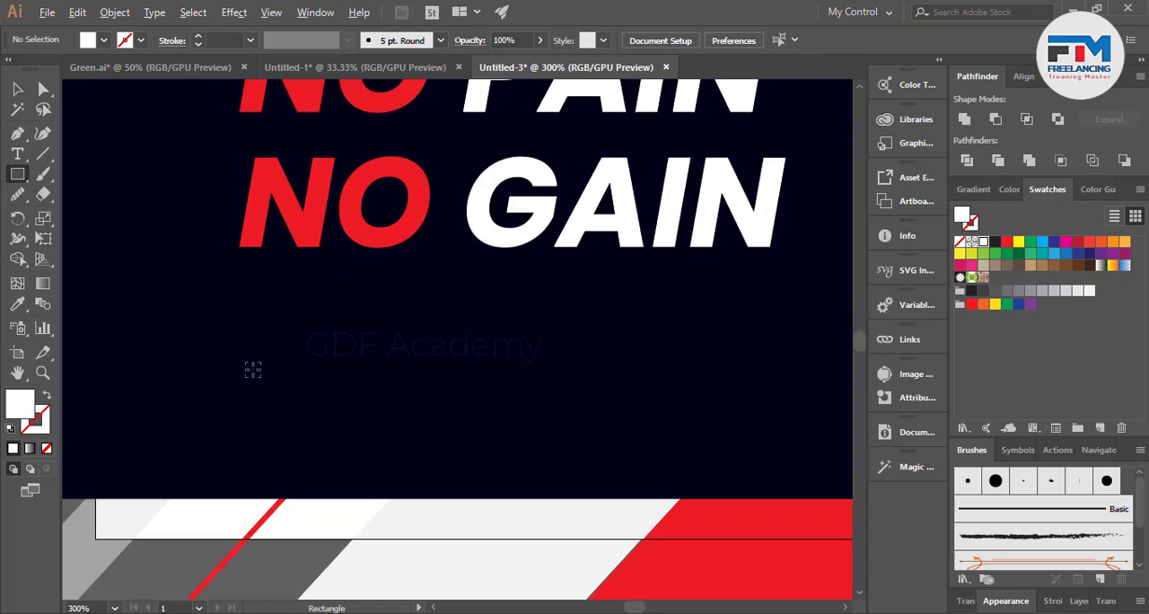
{"action": "left_click_drag", "start_coordinate": [233, 306], "coordinate": [205, 249]}
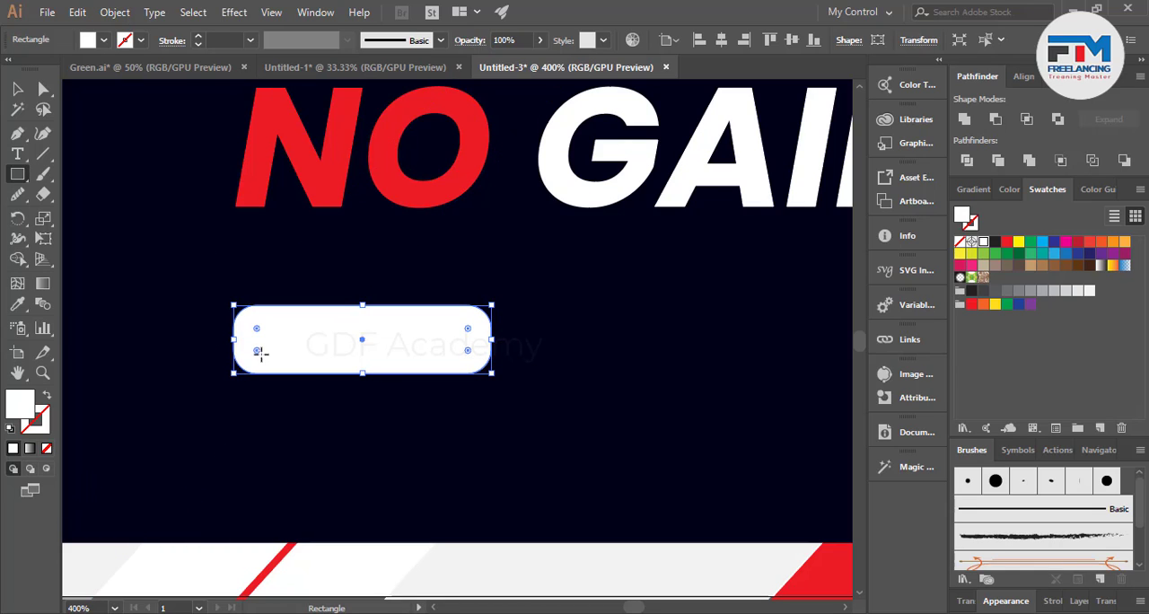
{"action": "left_click_drag", "start_coordinate": [260, 353], "coordinate": [247, 365]}
{"action": "left_click", "coordinate": [16, 90]}
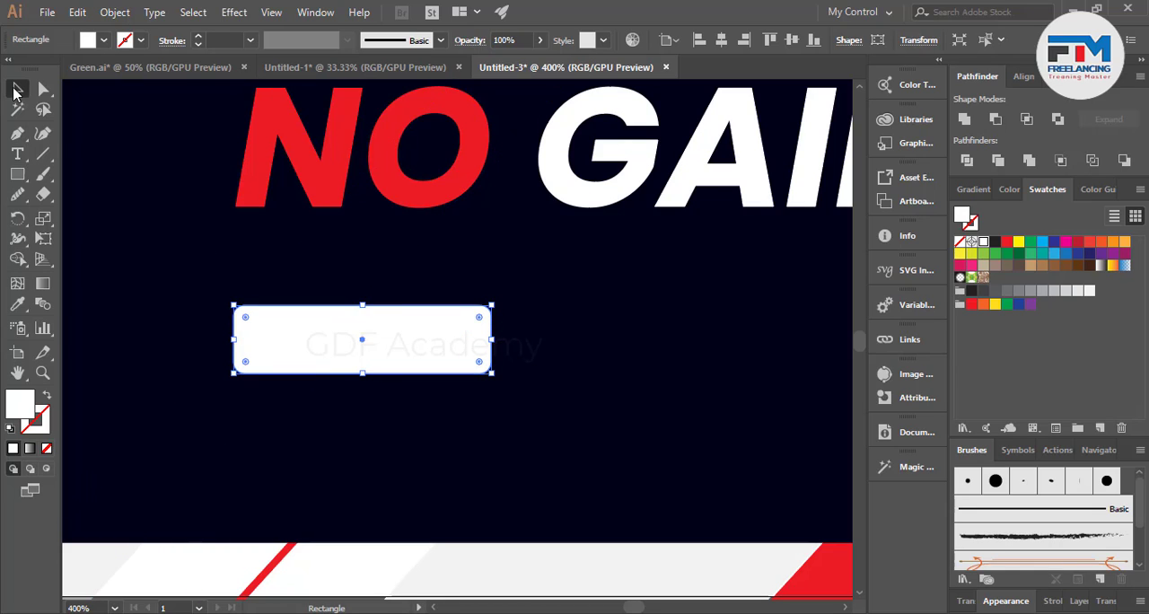
{"action": "left_click", "coordinate": [1012, 243]}
Duplicate the red rounded rectangle slightly to its right, overlapping the original, and fill the copy white.
{"action": "scroll", "coordinate": [561, 328], "scroll_direction": "up", "scroll_amount": 3}
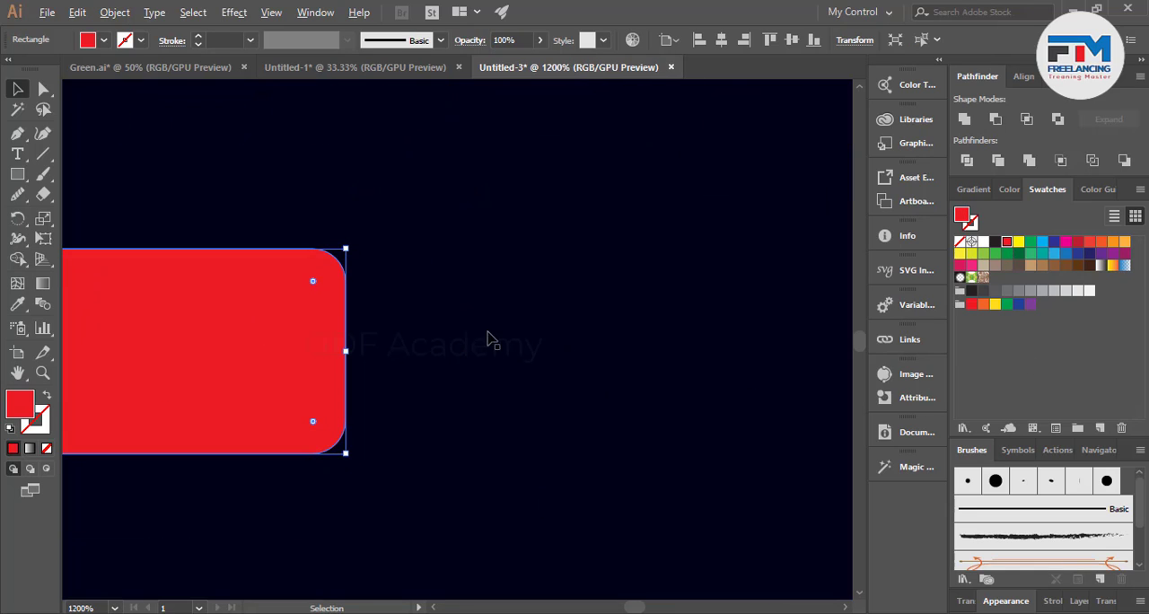
{"action": "left_click_drag", "start_coordinate": [215, 359], "coordinate": [337, 357]}
{"action": "scroll", "coordinate": [574, 393], "scroll_direction": "down", "scroll_amount": 3}
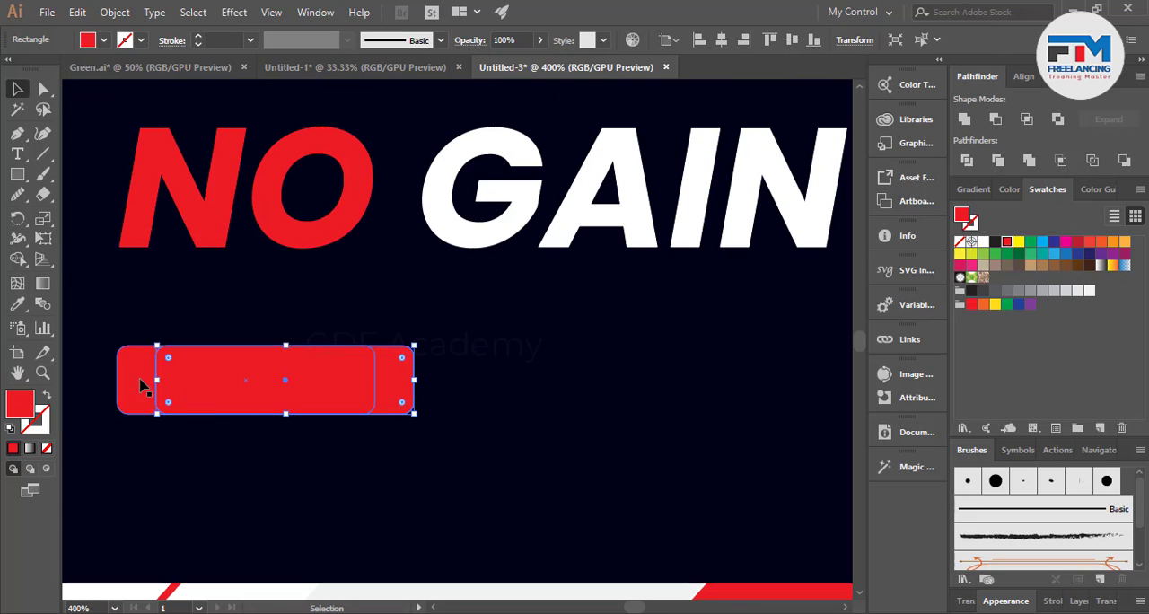
{"action": "left_click", "coordinate": [141, 386], "text": "shift"}
{"action": "left_click", "coordinate": [399, 386], "text": "shift"}
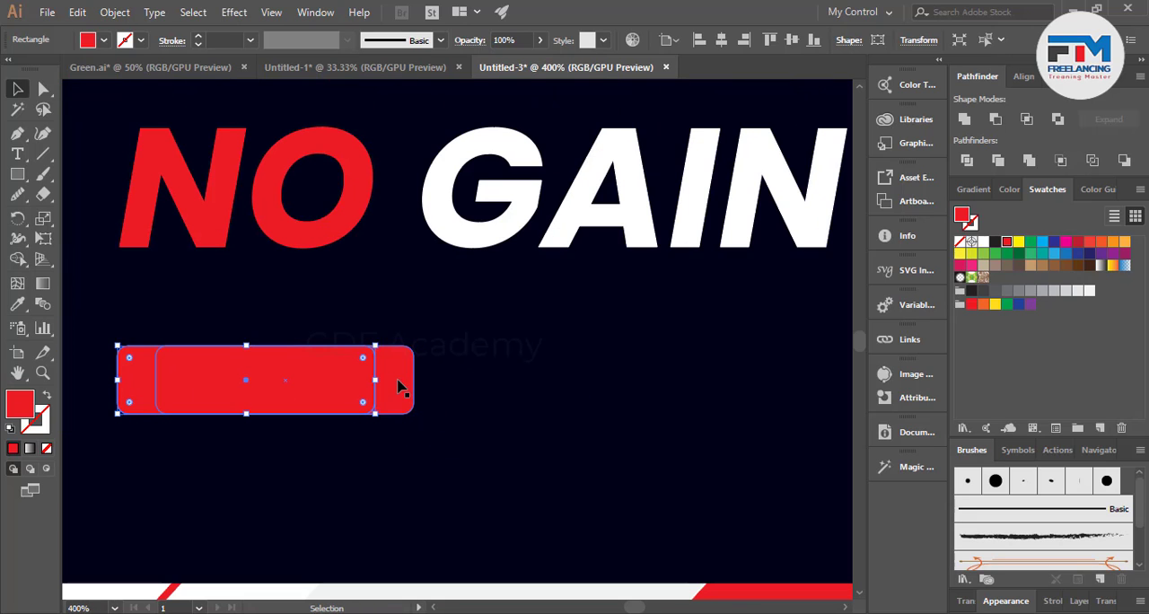
{"action": "left_click", "coordinate": [399, 386]}
{"action": "left_click", "coordinate": [982, 242]}
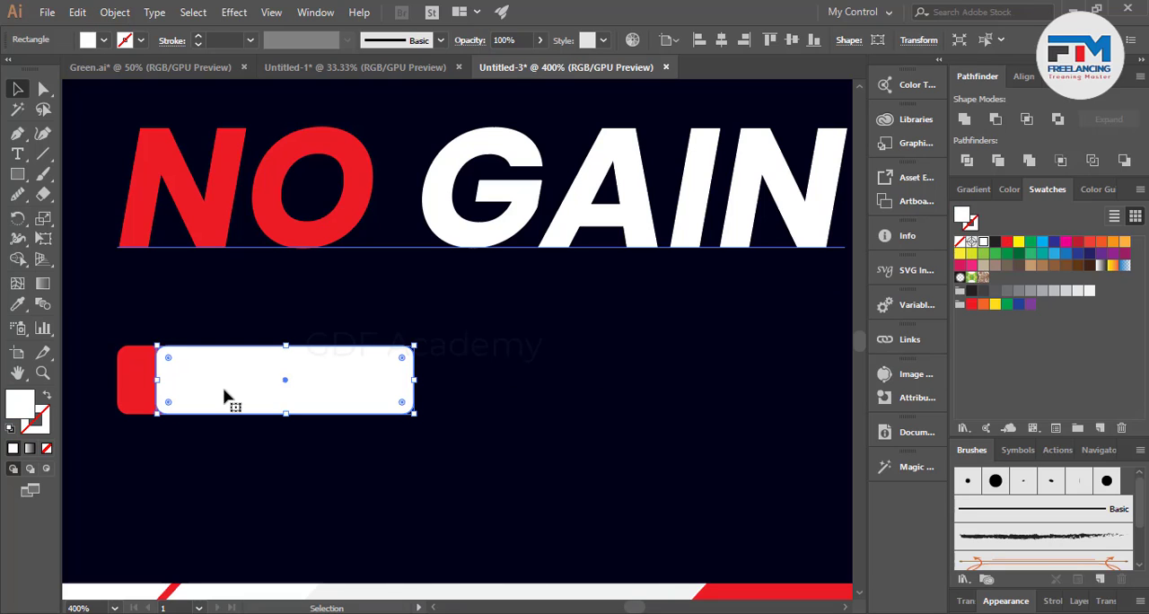
Bring the red rounded rectangle in front of the white copy so only the copy's right end shows.
{"action": "left_click", "coordinate": [139, 386]}
{"action": "key", "text": "ctrl+shift+bracketright"}
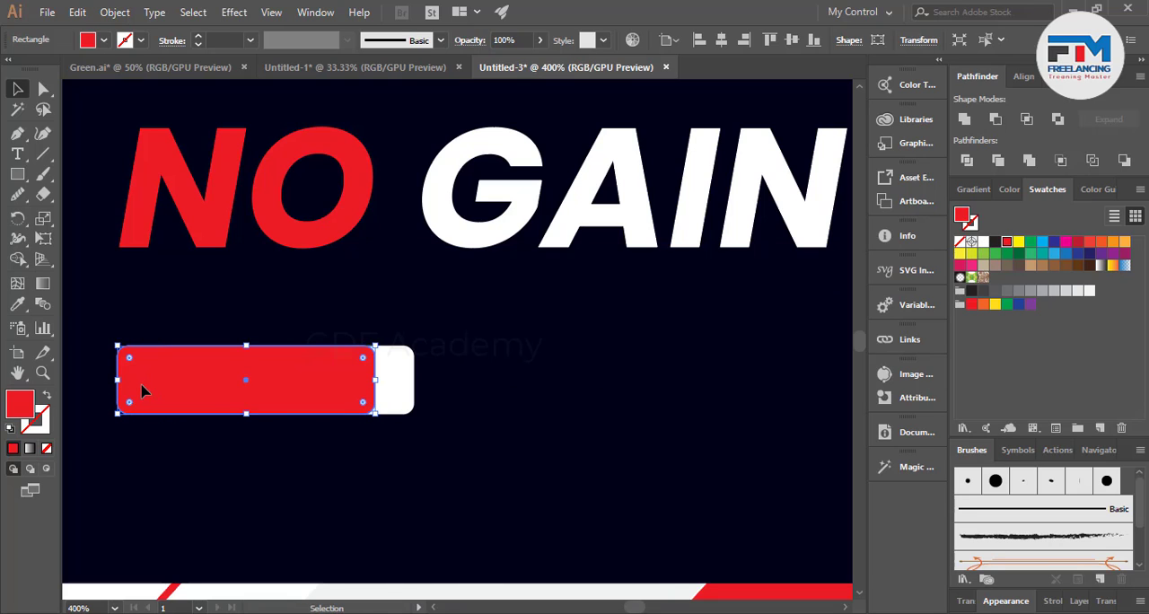
{"action": "scroll", "coordinate": [462, 379], "scroll_direction": "down", "scroll_amount": 3}
{"action": "scroll", "coordinate": [461, 379], "scroll_direction": "down", "scroll_amount": 8}
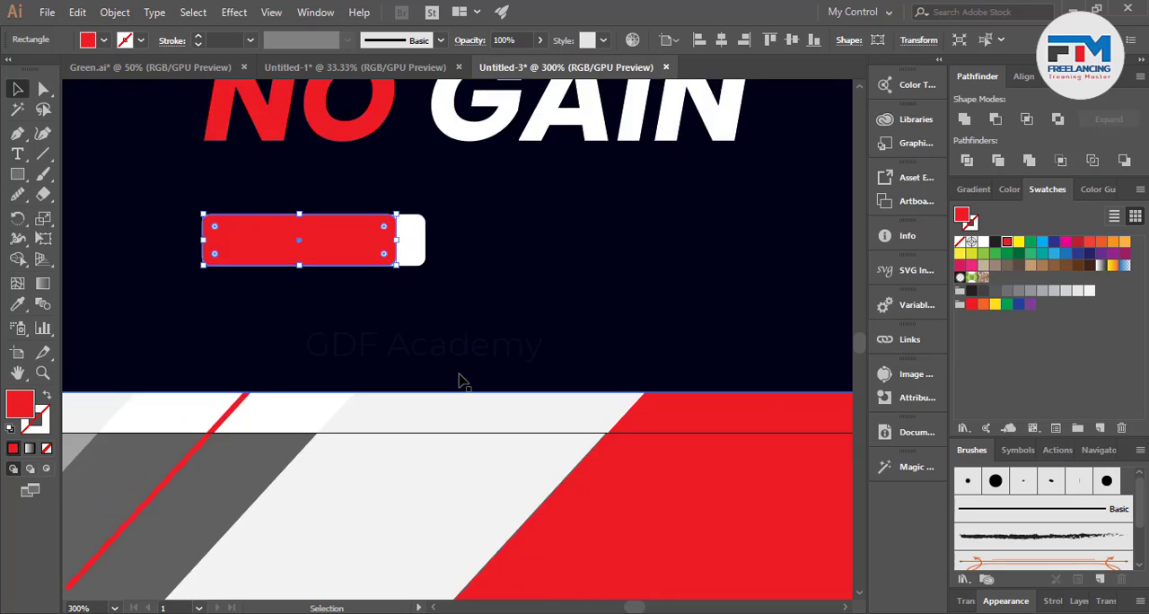
Draw a red square on the empty canvas away from the banner and rotate it 45° into a diamond.
{"action": "scroll", "coordinate": [242, 314], "scroll_direction": "up", "scroll_amount": 5}
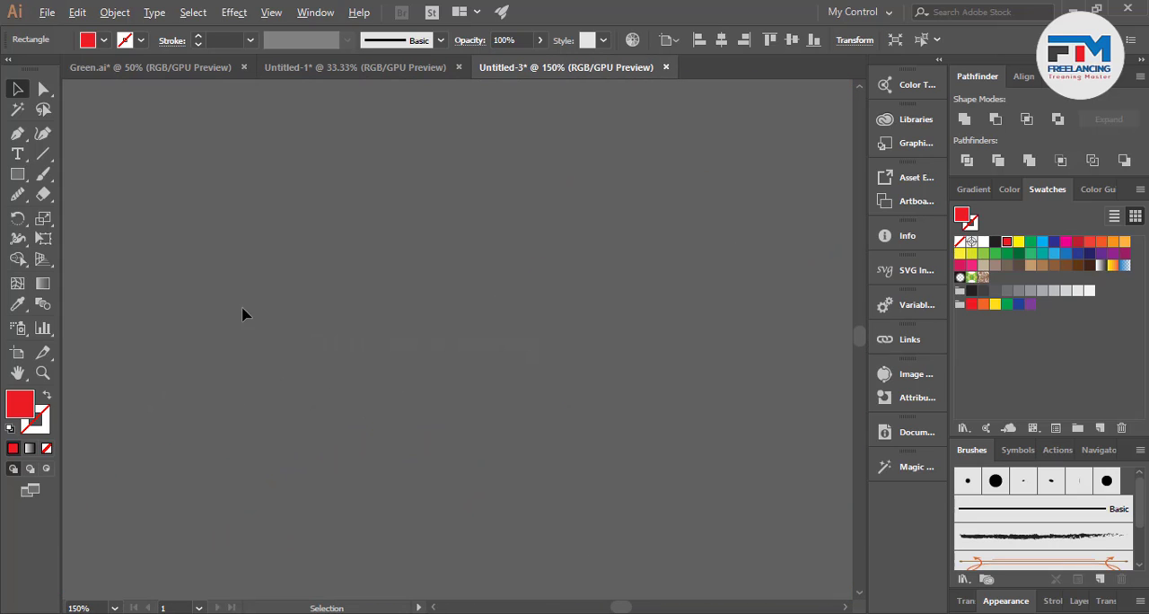
{"action": "left_click", "coordinate": [16, 175]}
{"action": "left_click_drag", "start_coordinate": [226, 242], "coordinate": [408, 422]}
{"action": "left_click", "coordinate": [17, 88]}
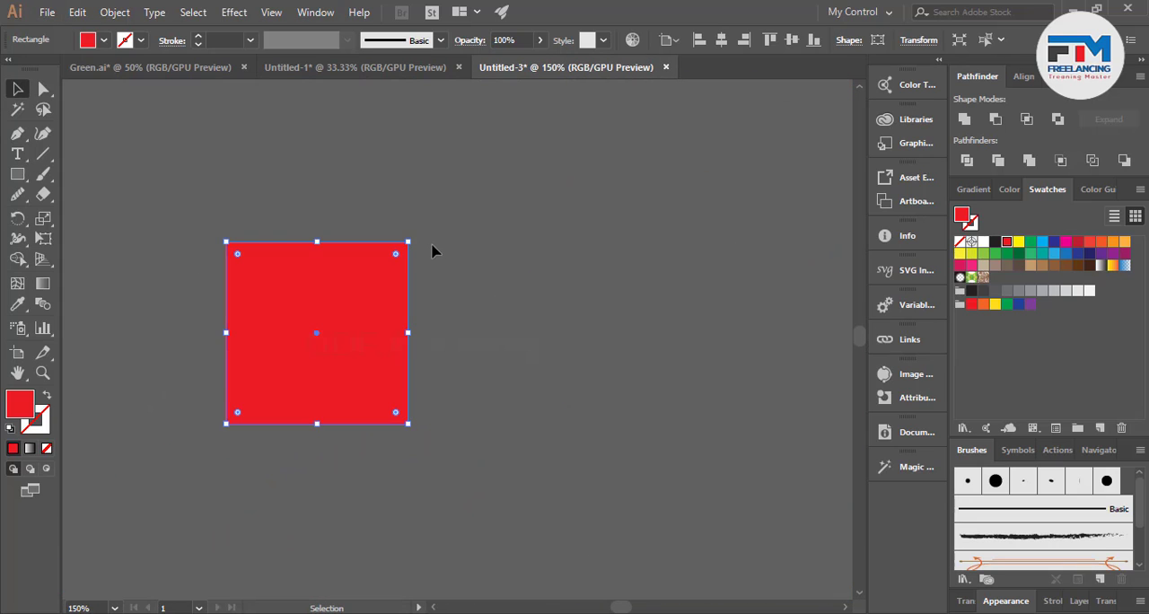
{"action": "left_click_drag", "start_coordinate": [414, 239], "coordinate": [463, 338]}
{"action": "left_click", "coordinate": [463, 339]}
Duplicate the red diamond slightly to its left and remove the overlap with the Shape Builder, leaving a right-pointing chevron.
{"action": "left_click_drag", "start_coordinate": [389, 367], "coordinate": [344, 373]}
{"action": "key", "text": "ctrl+a"}
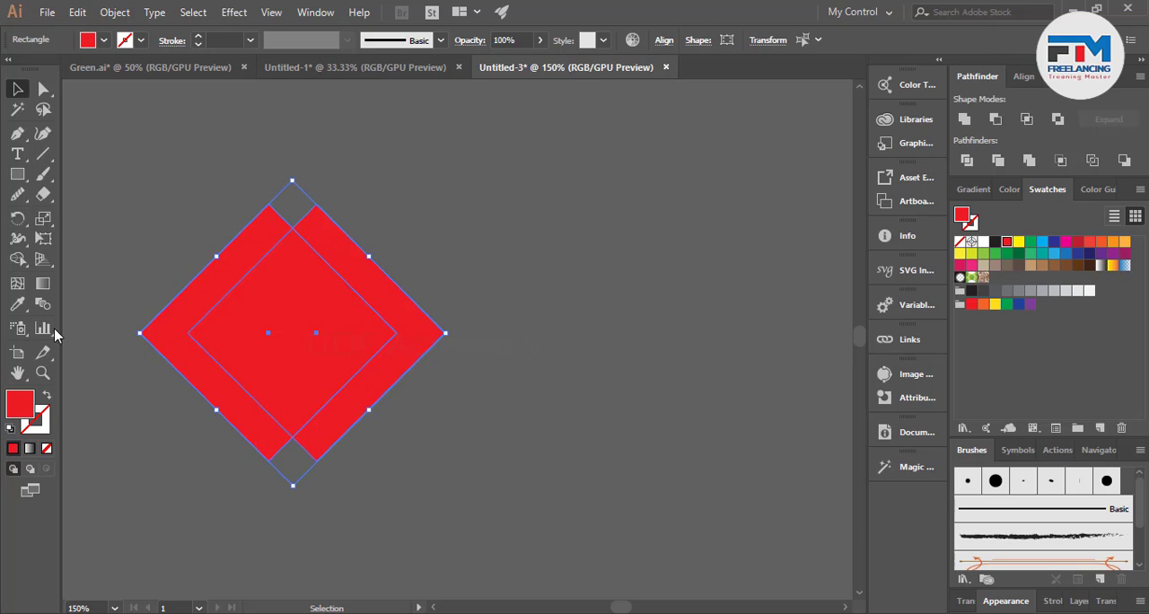
{"action": "left_click", "coordinate": [20, 259]}
{"action": "left_click_drag", "start_coordinate": [137, 292], "coordinate": [284, 361]}
{"action": "left_click", "coordinate": [17, 89]}
{"action": "left_click", "coordinate": [234, 274]}
Place the red chevron on the white end of the button and scale it down to fit inside with even margins.
{"action": "scroll", "coordinate": [234, 289], "scroll_direction": "down", "scroll_amount": 3}
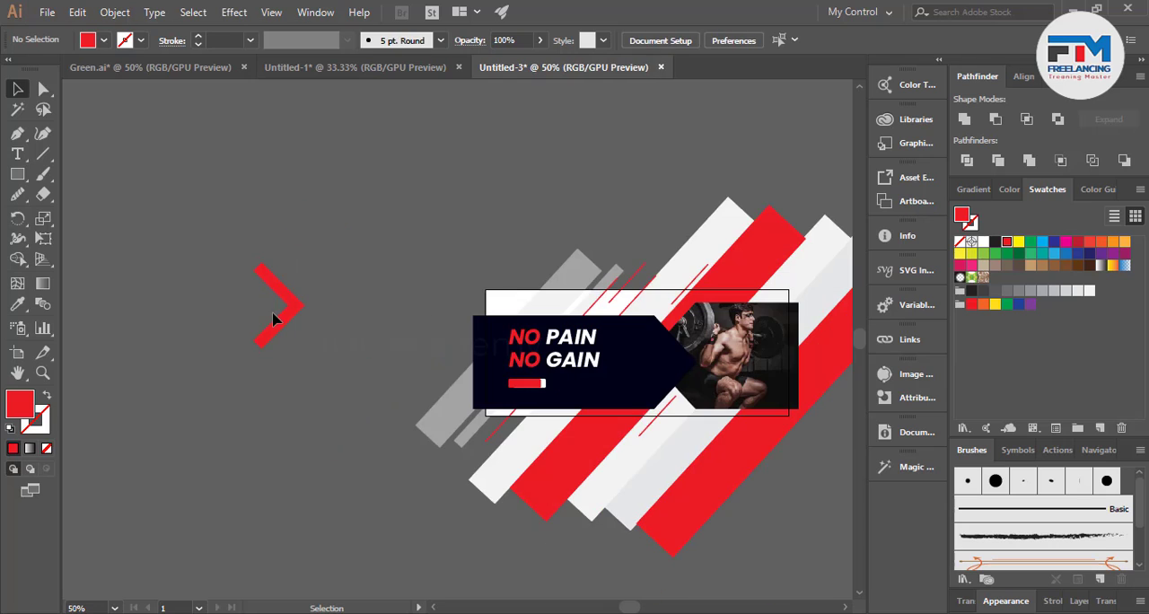
{"action": "left_click_drag", "start_coordinate": [273, 319], "coordinate": [551, 401]}
{"action": "scroll", "coordinate": [551, 405], "scroll_direction": "up", "scroll_amount": 9}
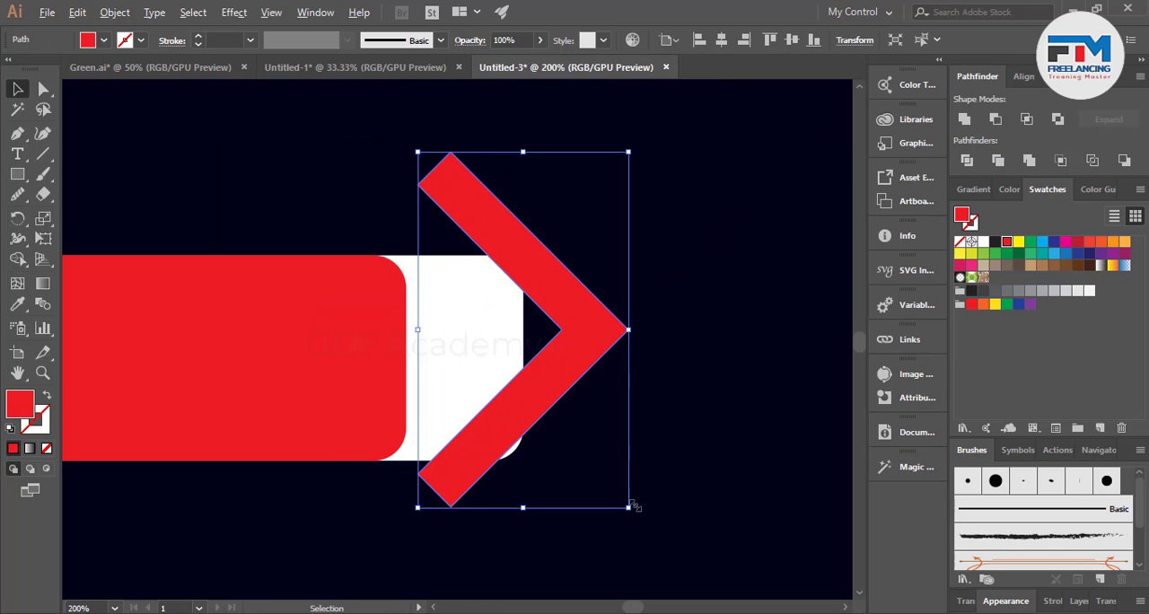
{"action": "left_click_drag", "start_coordinate": [630, 507], "coordinate": [569, 410]}
{"action": "left_click_drag", "start_coordinate": [523, 361], "coordinate": [460, 384]}
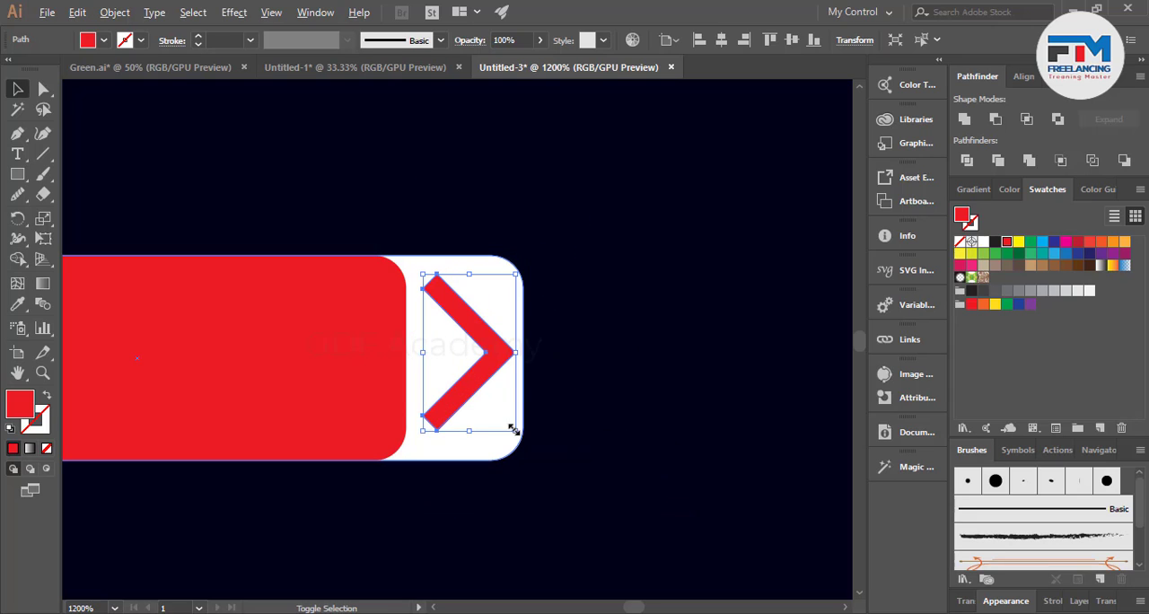
{"action": "left_click_drag", "start_coordinate": [514, 430], "coordinate": [496, 400]}
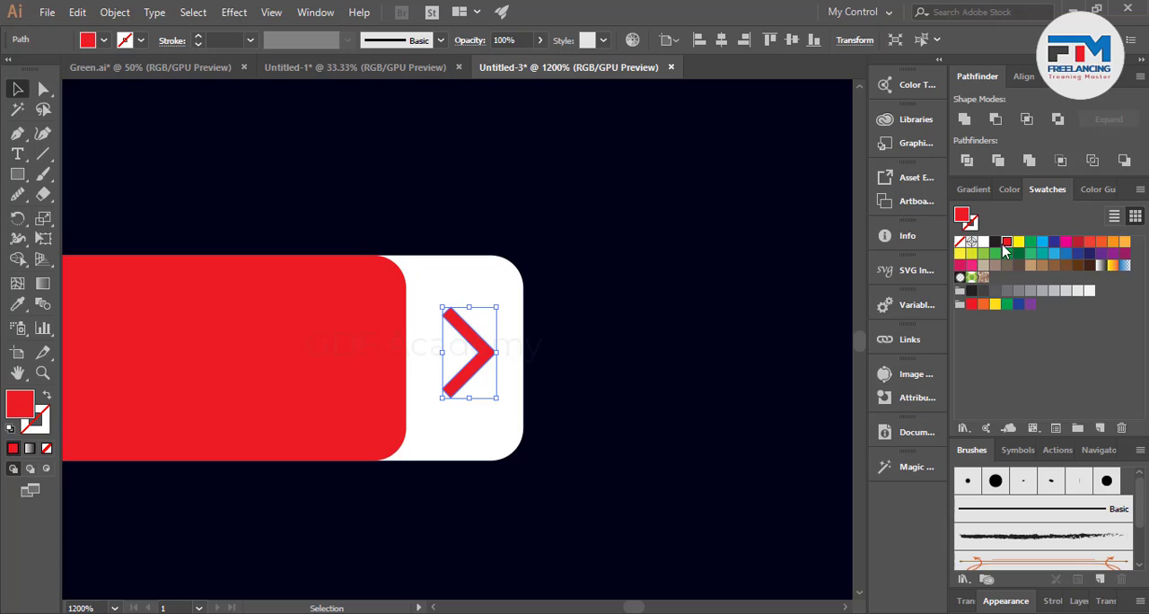
{"action": "scroll", "coordinate": [554, 402], "scroll_direction": "down", "scroll_amount": 5}
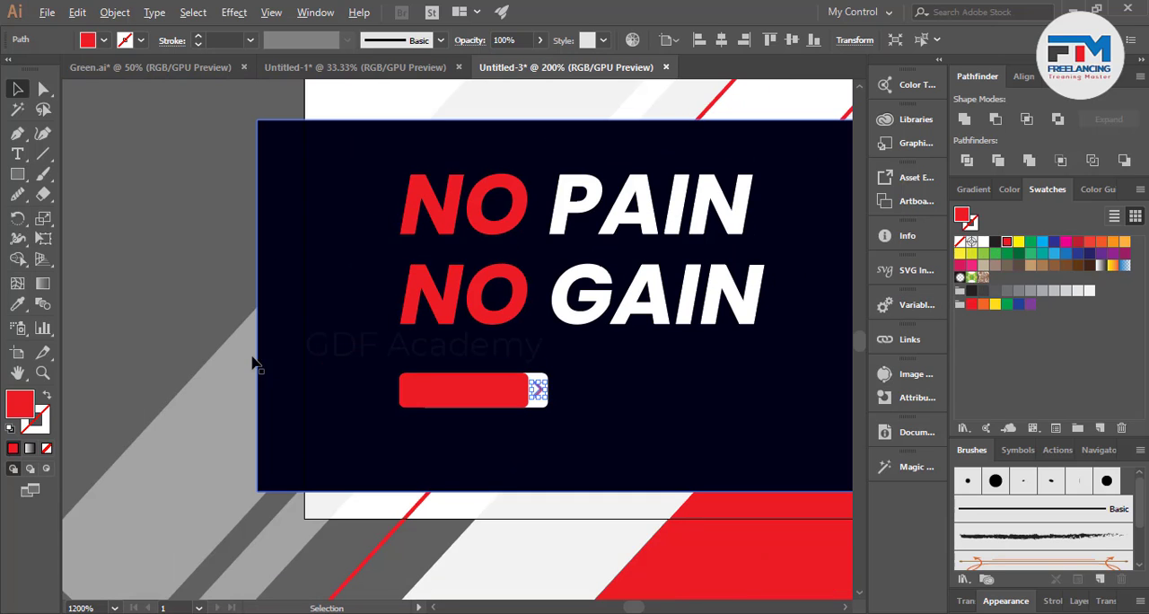
{"action": "left_click", "coordinate": [166, 337]}
{"action": "scroll", "coordinate": [317, 393], "scroll_direction": "down", "scroll_amount": 2}
{"action": "scroll", "coordinate": [620, 395], "scroll_direction": "down", "scroll_amount": 1}
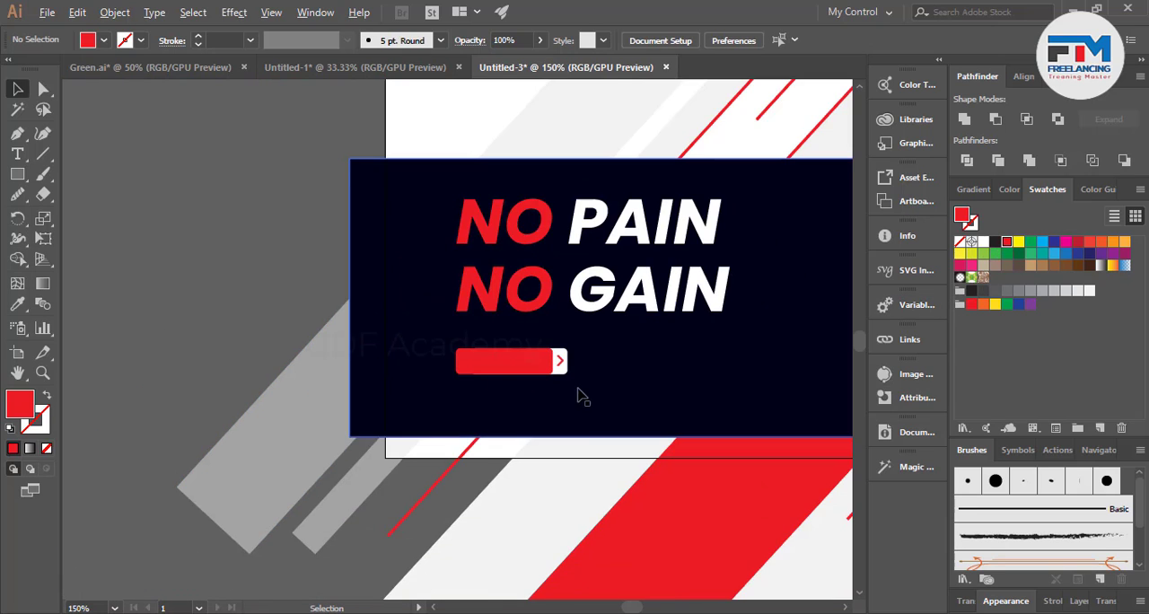
Add the text "JOIN US" in Poppins Bold Italic, 12 pt, on the empty canvas beside the banner.
{"action": "scroll", "coordinate": [206, 299], "scroll_direction": "up", "scroll_amount": 2}
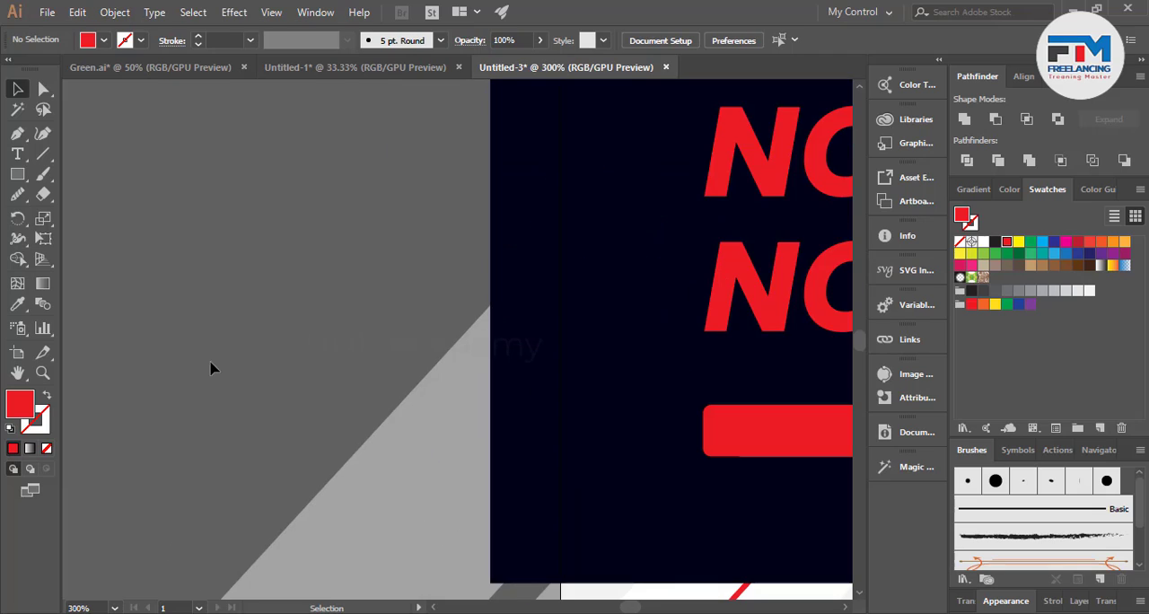
{"action": "left_click", "coordinate": [15, 154]}
{"action": "left_click", "coordinate": [213, 250]}
{"action": "type", "text": "K"}
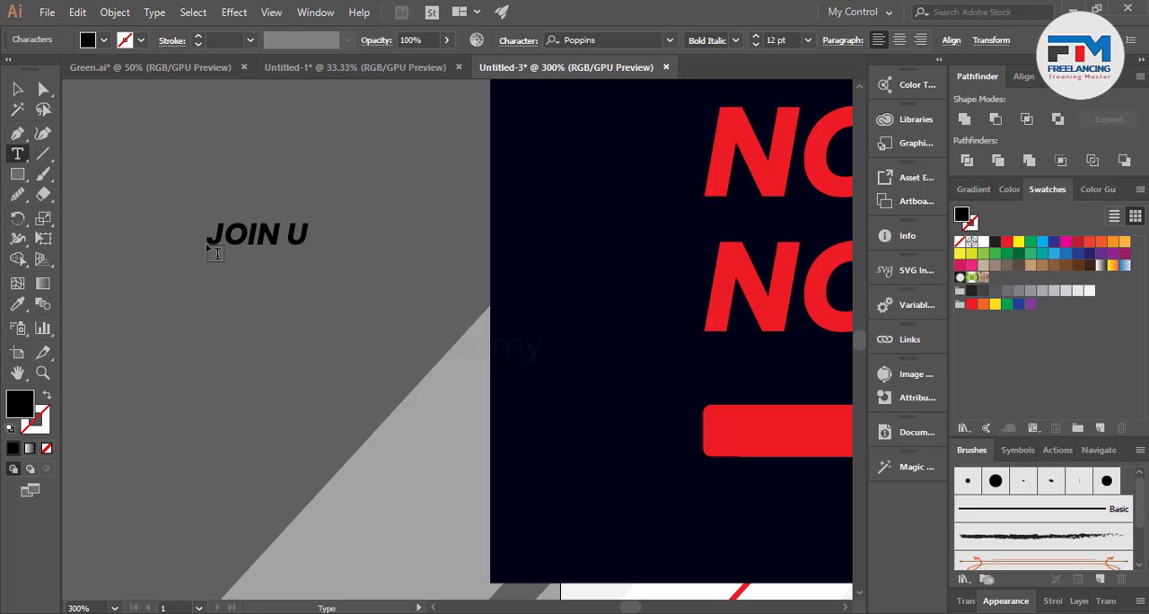
{"action": "left_click", "coordinate": [17, 88]}
{"action": "left_click", "coordinate": [187, 329]}
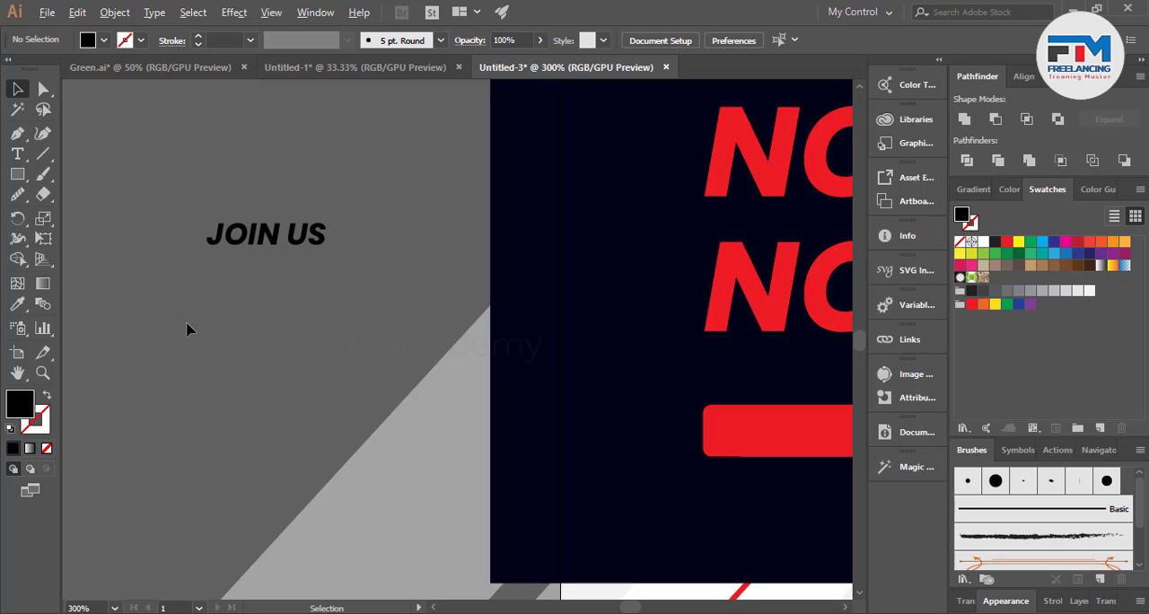
Place the "JOIN US" text on the red part of the button and fill it white.
{"action": "key", "text": "ctrl+1"}
{"action": "left_click_drag", "start_coordinate": [235, 254], "coordinate": [431, 344]}
{"action": "scroll", "coordinate": [427, 332], "scroll_direction": "up", "scroll_amount": 4}
{"action": "left_click", "coordinate": [972, 243]}
{"action": "scroll", "coordinate": [554, 323], "scroll_direction": "down", "scroll_amount": 2}
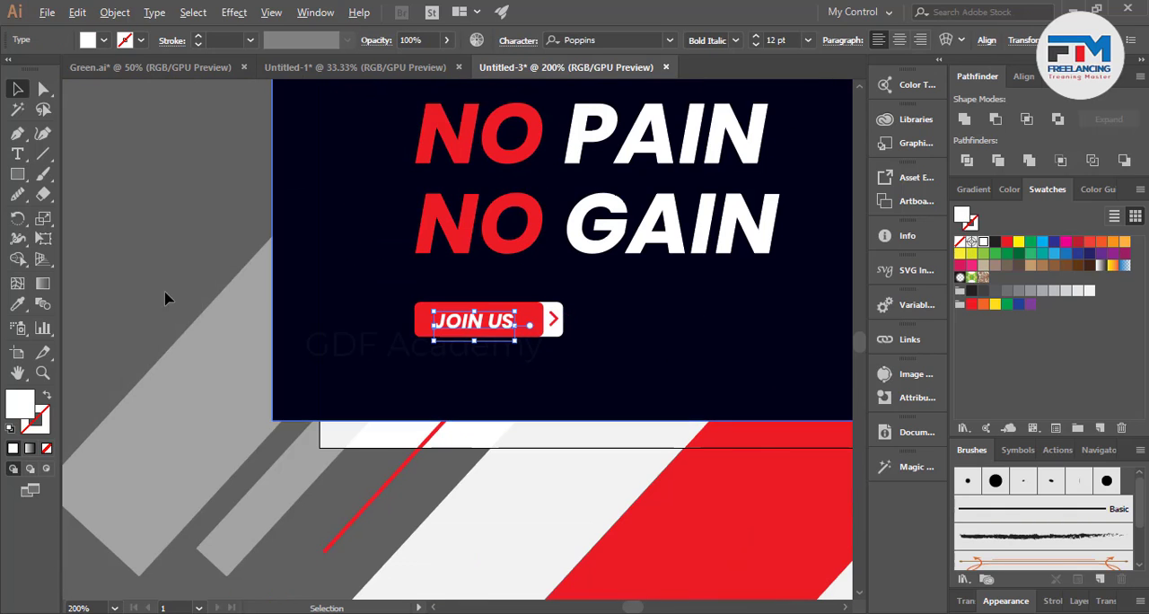
{"action": "left_click", "coordinate": [169, 297]}
{"action": "scroll", "coordinate": [214, 314], "scroll_direction": "down", "scroll_amount": 1}
{"action": "scroll", "coordinate": [548, 472], "scroll_direction": "down", "scroll_amount": 1}
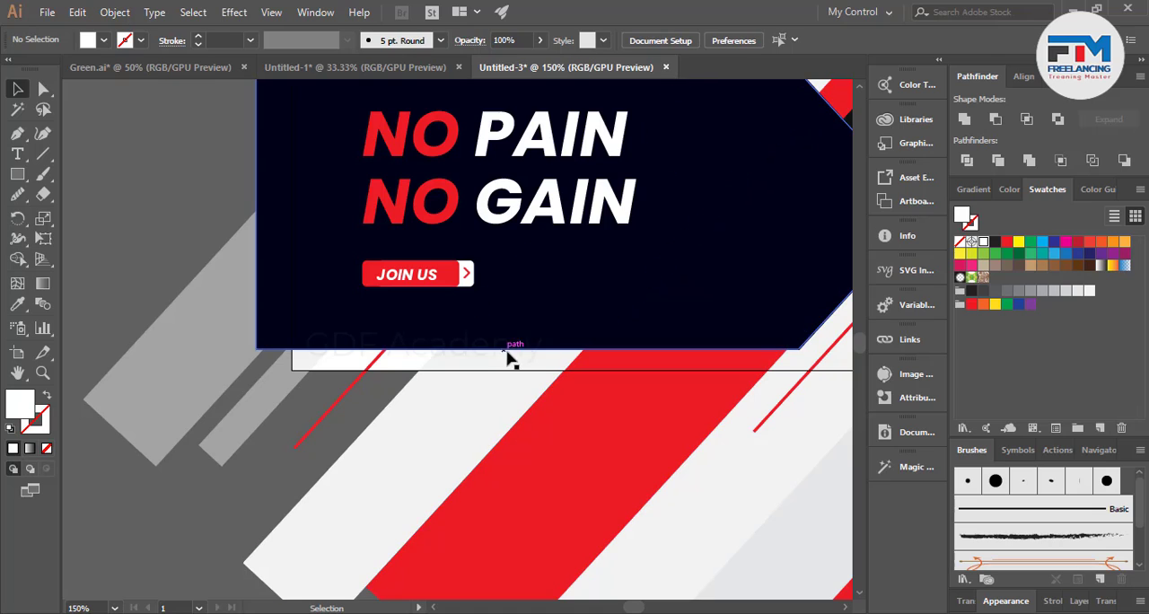
{"action": "scroll", "coordinate": [581, 295], "scroll_direction": "up", "scroll_amount": 1}
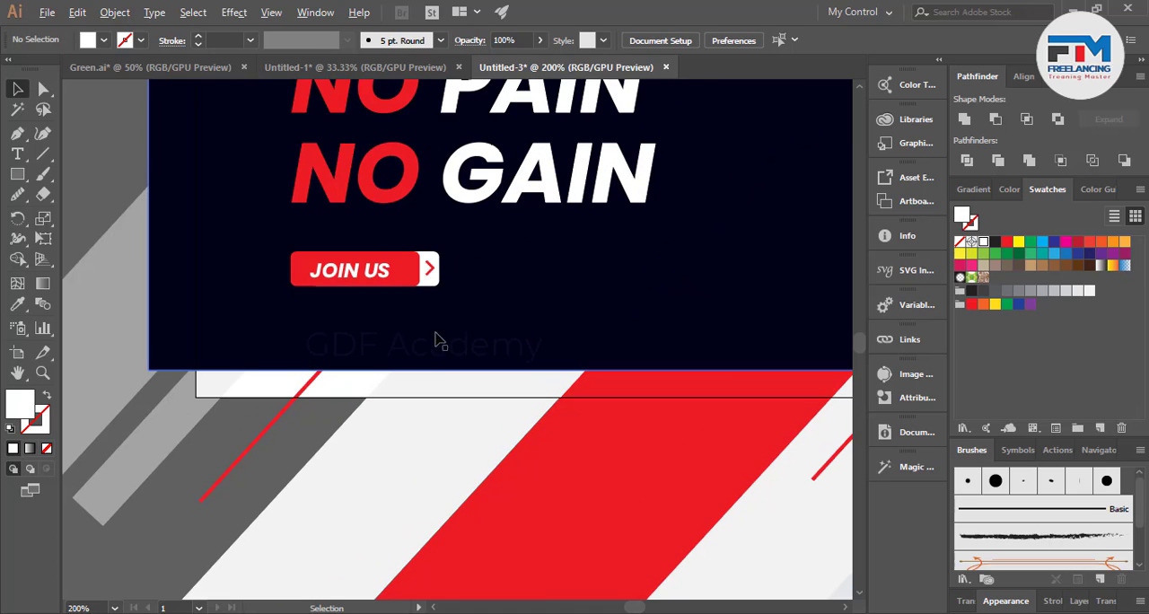
{"action": "left_click", "coordinate": [18, 175]}
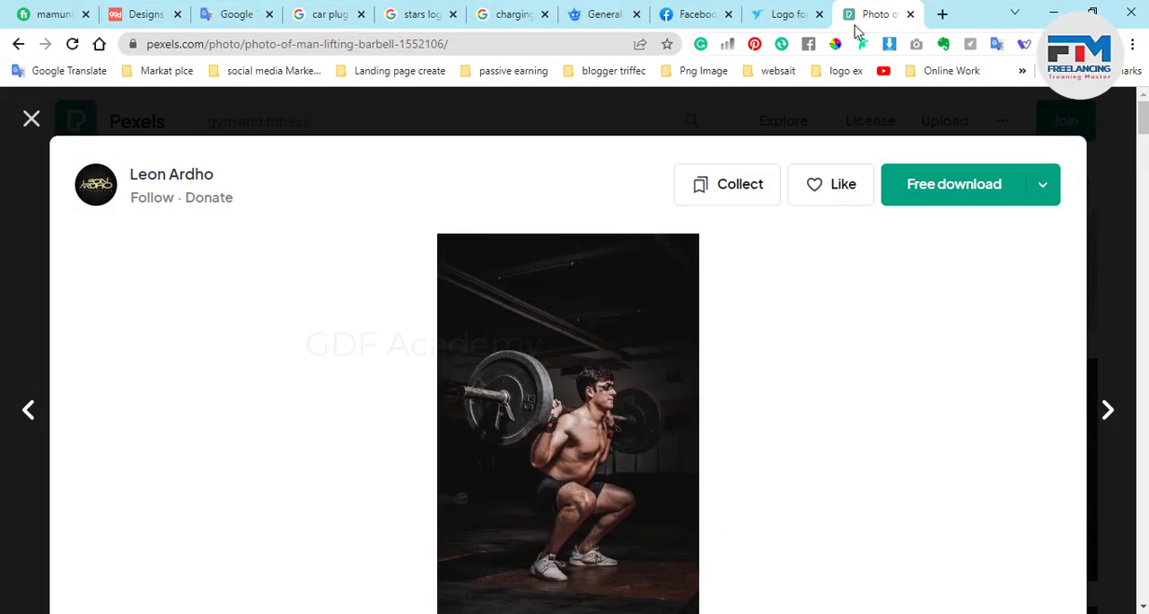
Switch to the web browser and search Google Images for "phone icon" in a new tab.
{"action": "left_click", "coordinate": [939, 14]}
{"action": "type", "text": "p"}
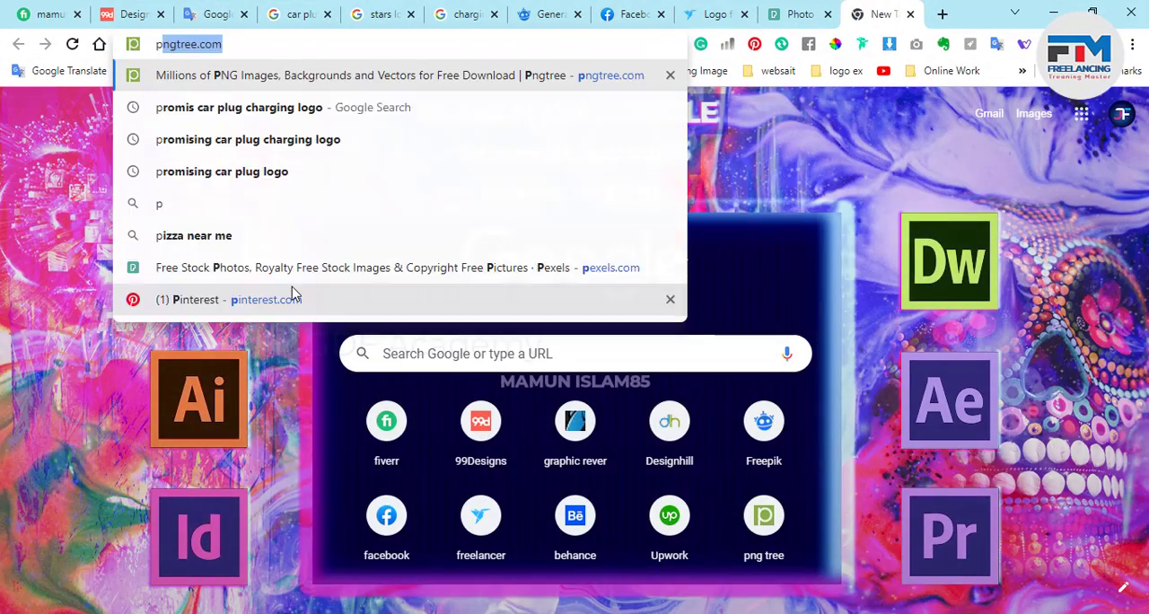
{"action": "type", "text": "none"}
{"action": "key", "text": "BackSpace"}
{"action": "key", "text": "BackSpace"}
{"action": "key", "text": "BackSpace"}
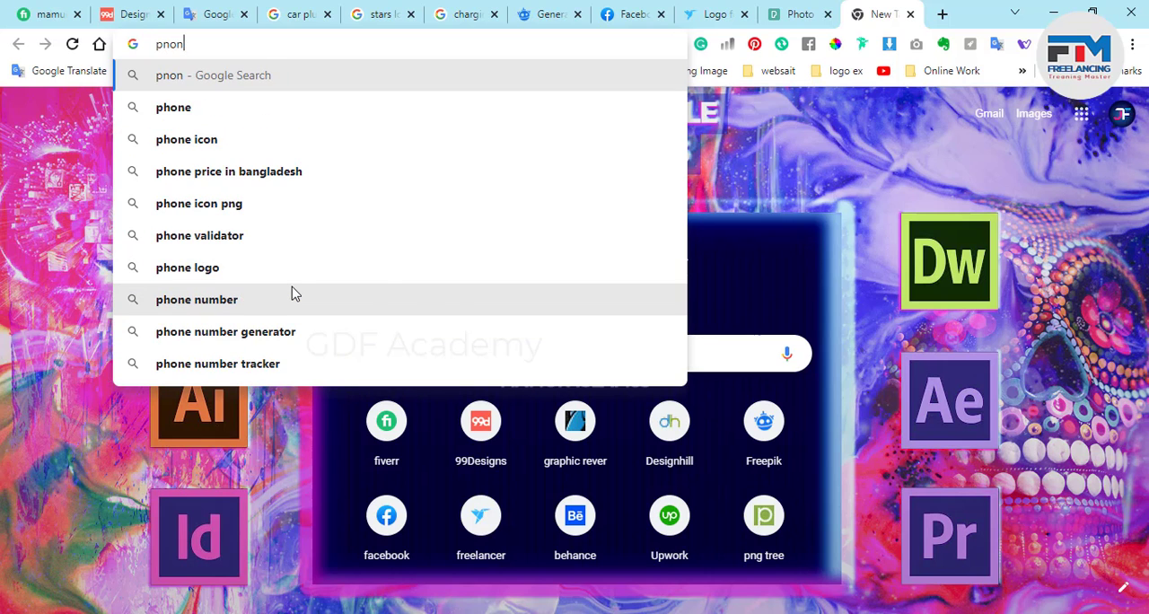
{"action": "key", "text": "BackSpace"}
{"action": "type", "text": "hone i"}
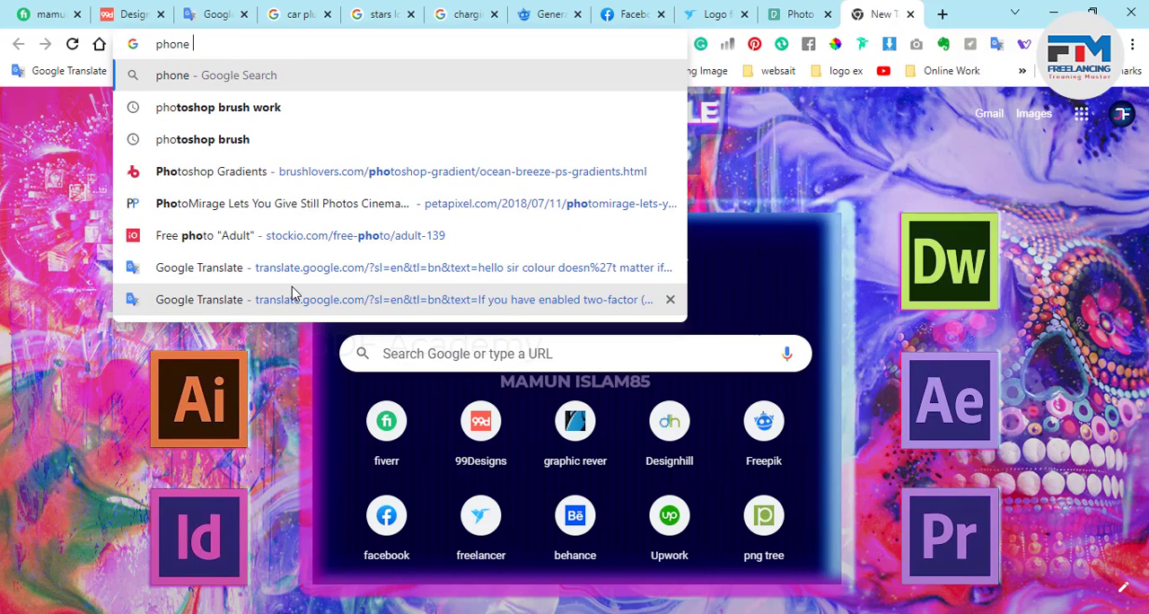
{"action": "type", "text": "con"}
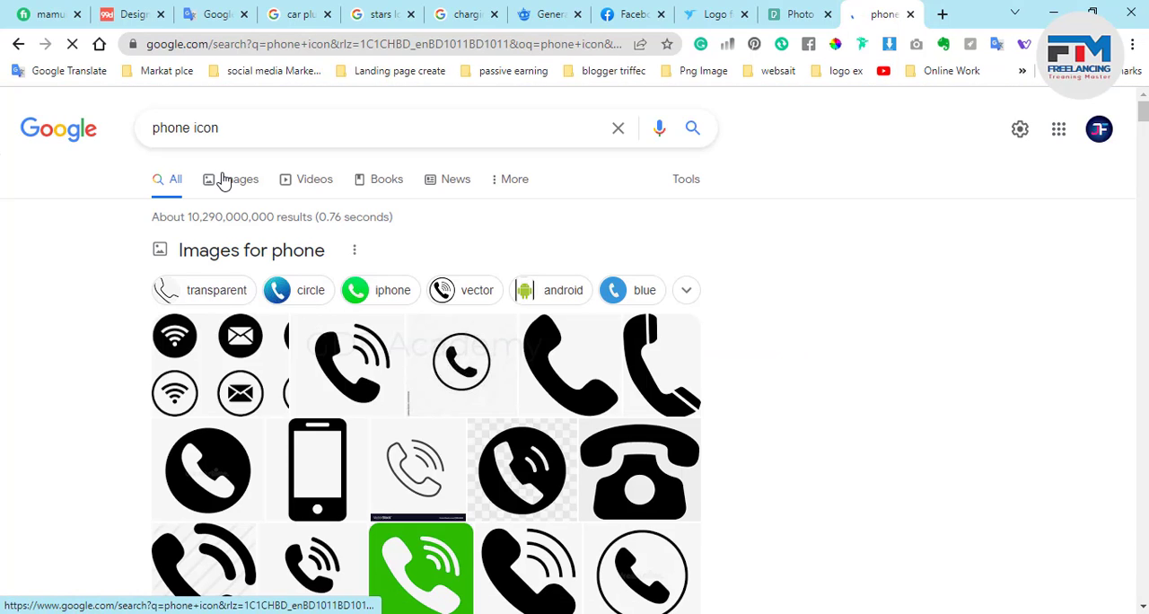
{"action": "left_click", "coordinate": [235, 179]}
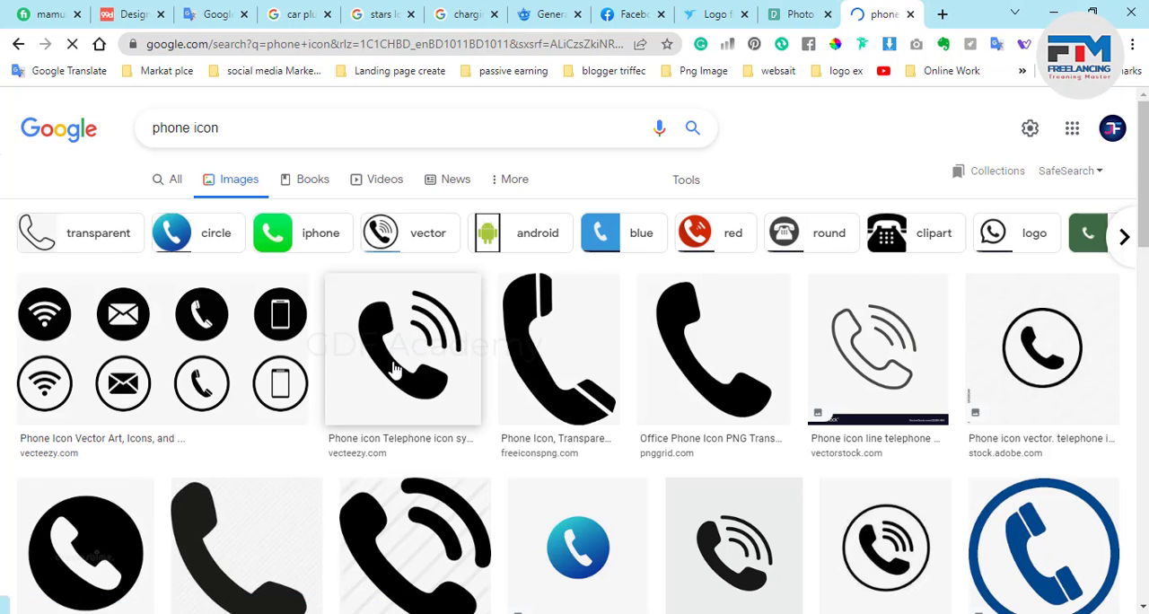
Copy the Vecteezy handset image with sound waves, paste it into the Illustrator document and place it above the banner.
{"action": "left_click", "coordinate": [391, 366]}
{"action": "right_click", "coordinate": [870, 337]}
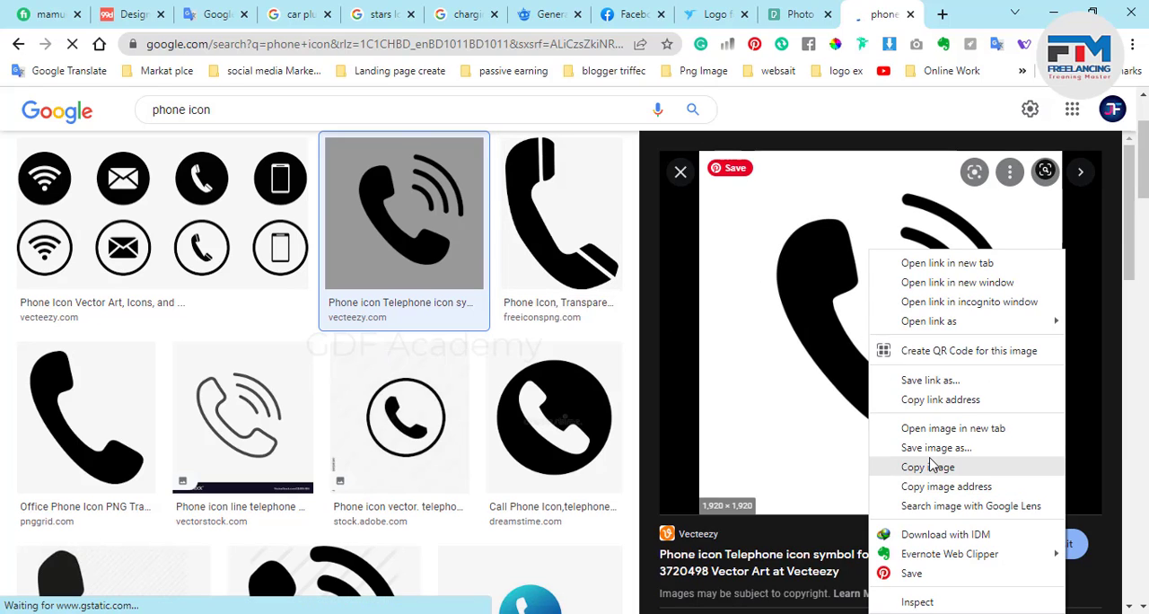
{"action": "left_click", "coordinate": [906, 468]}
{"action": "key", "text": "alt+Tab"}
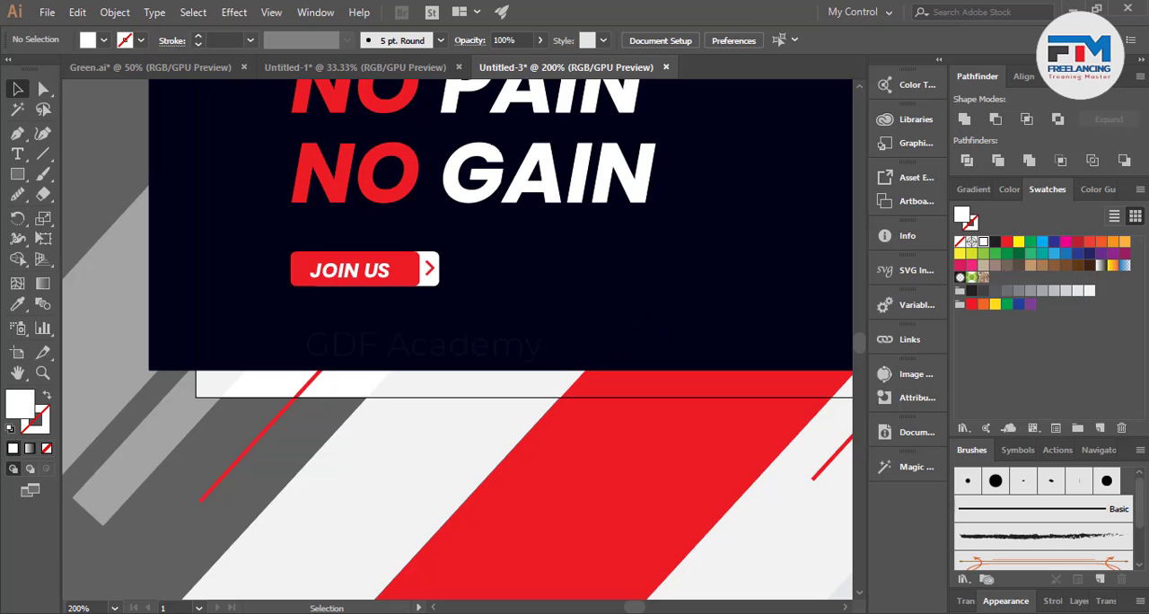
{"action": "key", "text": "ctrl+v"}
{"action": "scroll", "coordinate": [546, 526], "scroll_direction": "down", "scroll_amount": 4}
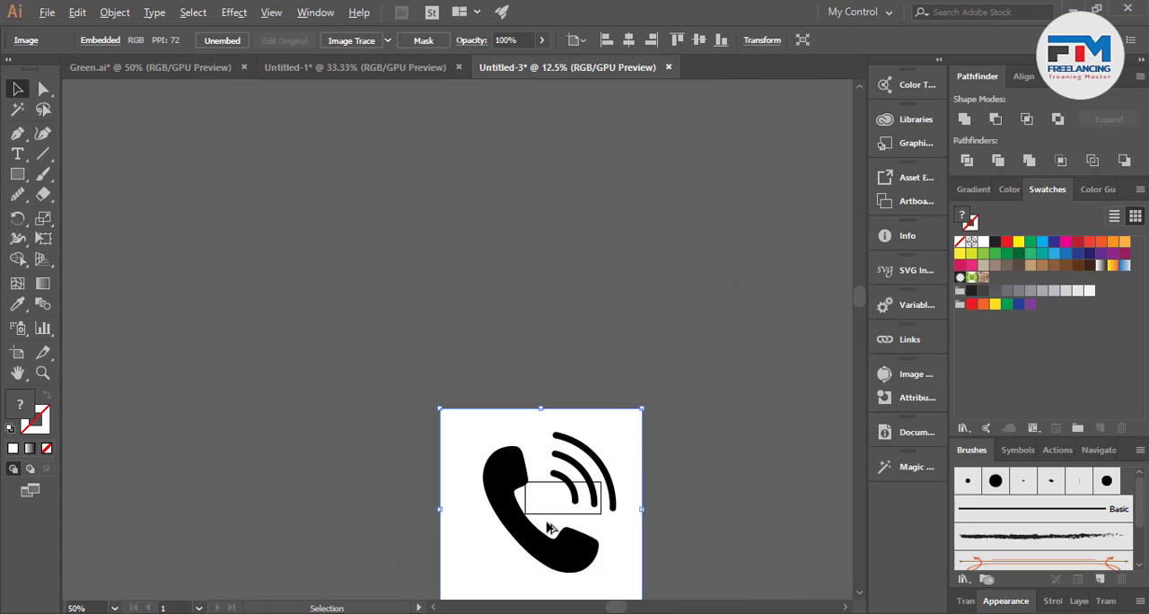
{"action": "left_click_drag", "start_coordinate": [536, 487], "coordinate": [398, 299]}
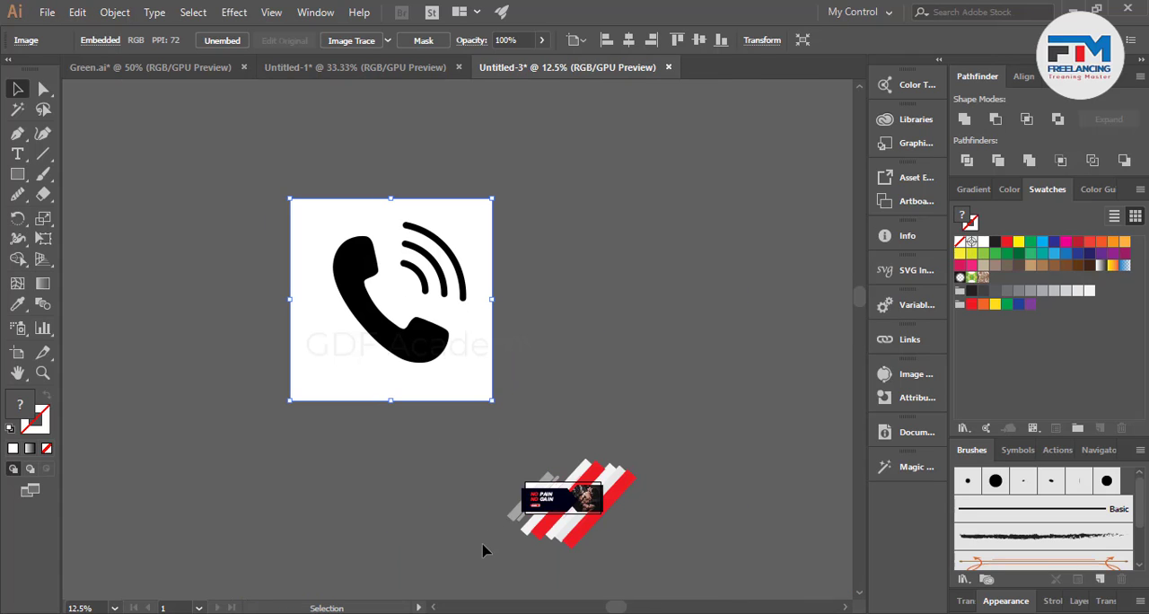
Return to the browser and search Google Images for "link icon".
{"action": "key", "text": "alt+Tab"}
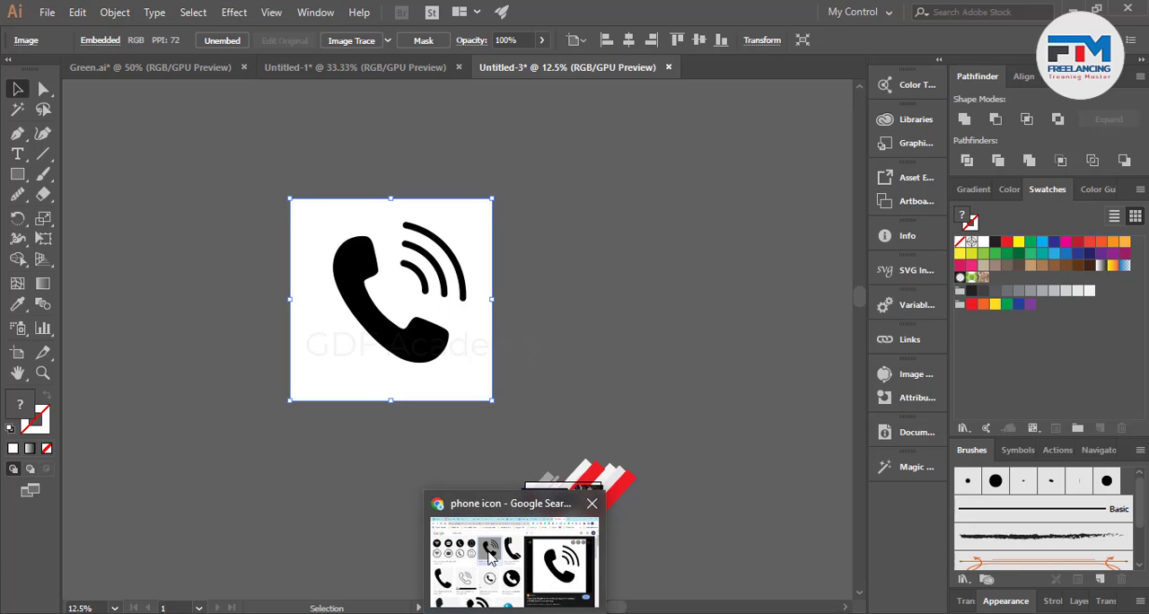
{"action": "left_click_drag", "start_coordinate": [187, 112], "coordinate": [94, 112]}
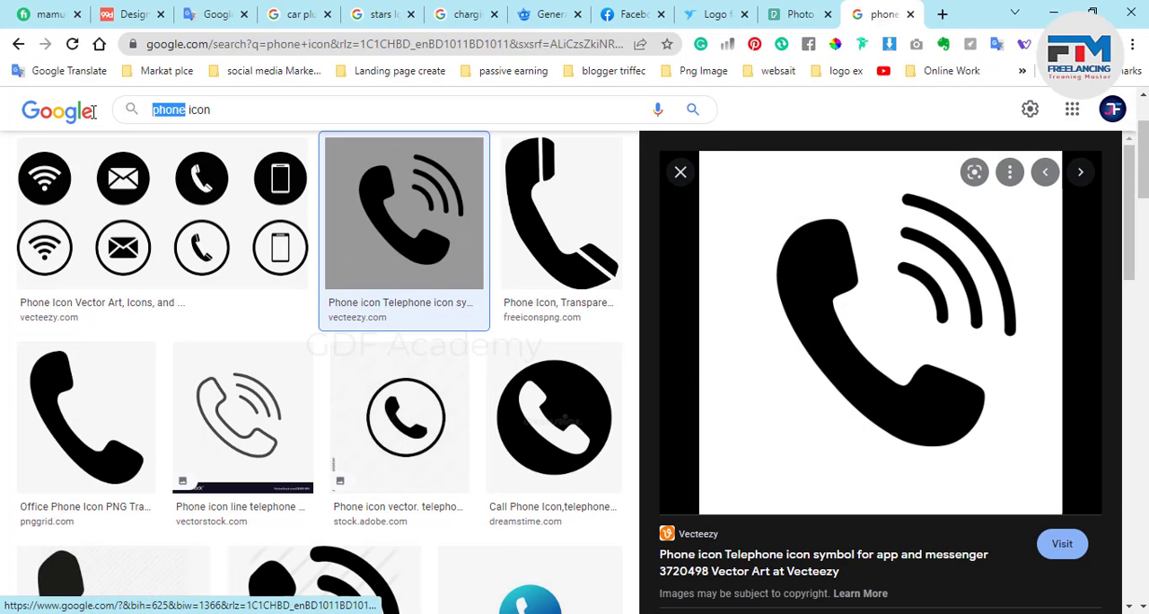
{"action": "type", "text": "link"}
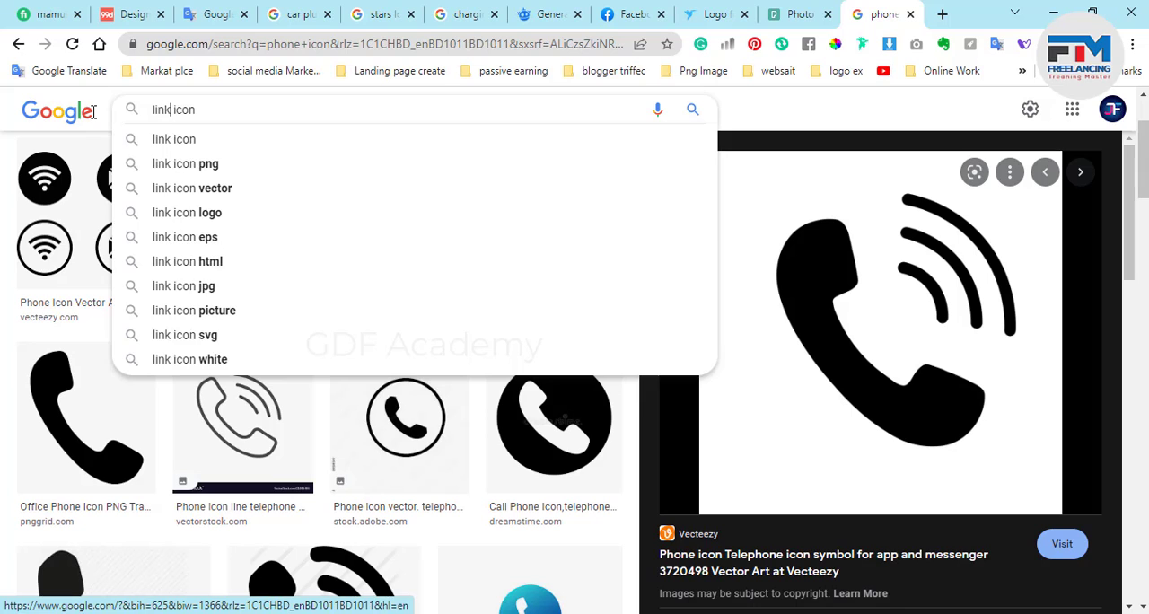
{"action": "key", "text": "Return"}
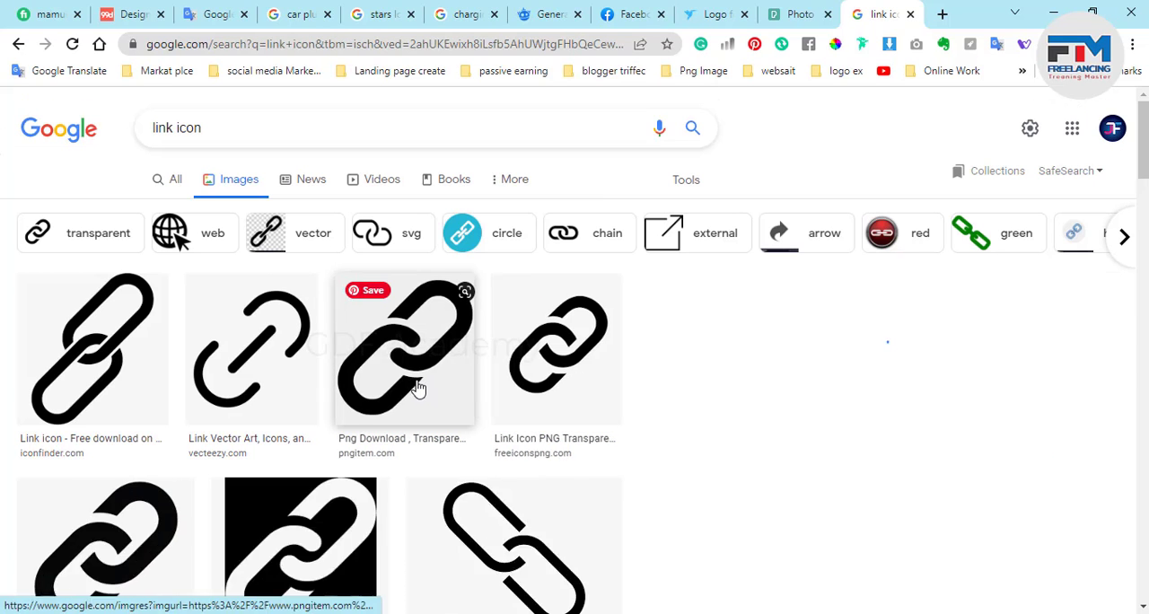
Copy the PNGitem chain-link image, paste it into the Illustrator document and place it to the right of the phone image.
{"action": "left_click", "coordinate": [416, 388]}
{"action": "right_click", "coordinate": [889, 339]}
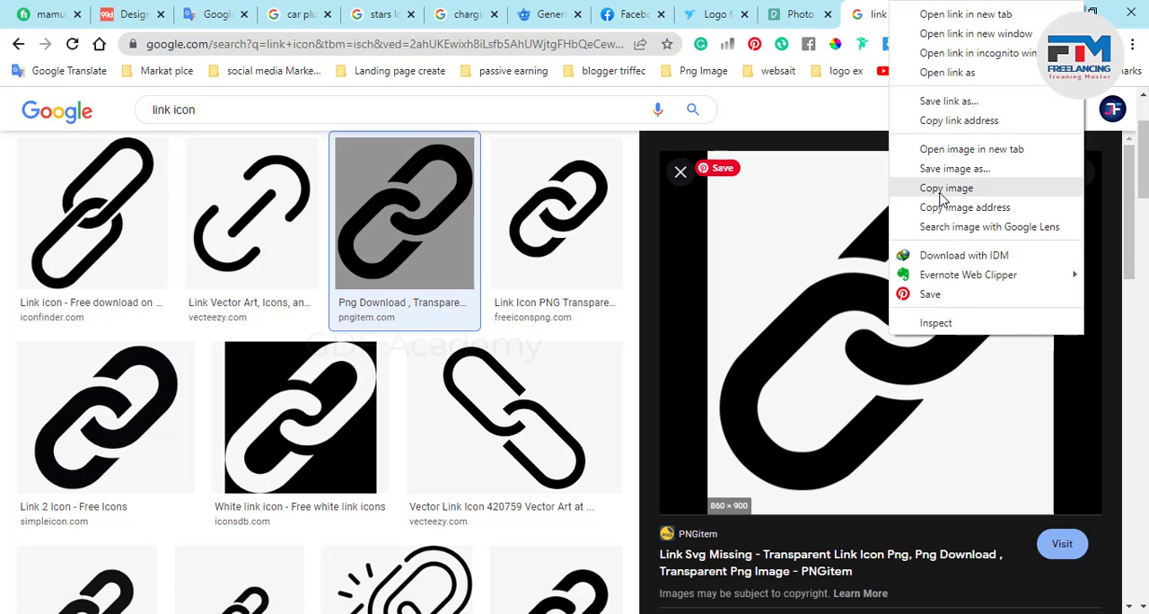
{"action": "left_click", "coordinate": [946, 187]}
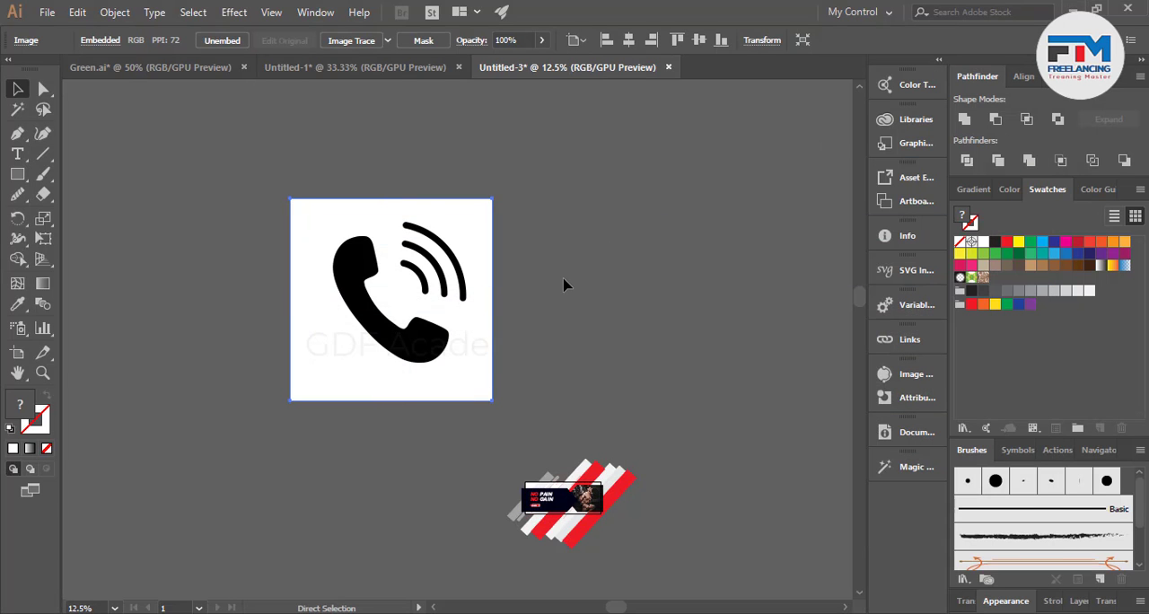
{"action": "key", "text": "ctrl+v"}
{"action": "left_click_drag", "start_coordinate": [456, 346], "coordinate": [552, 306]}
{"action": "left_click", "coordinate": [608, 302]}
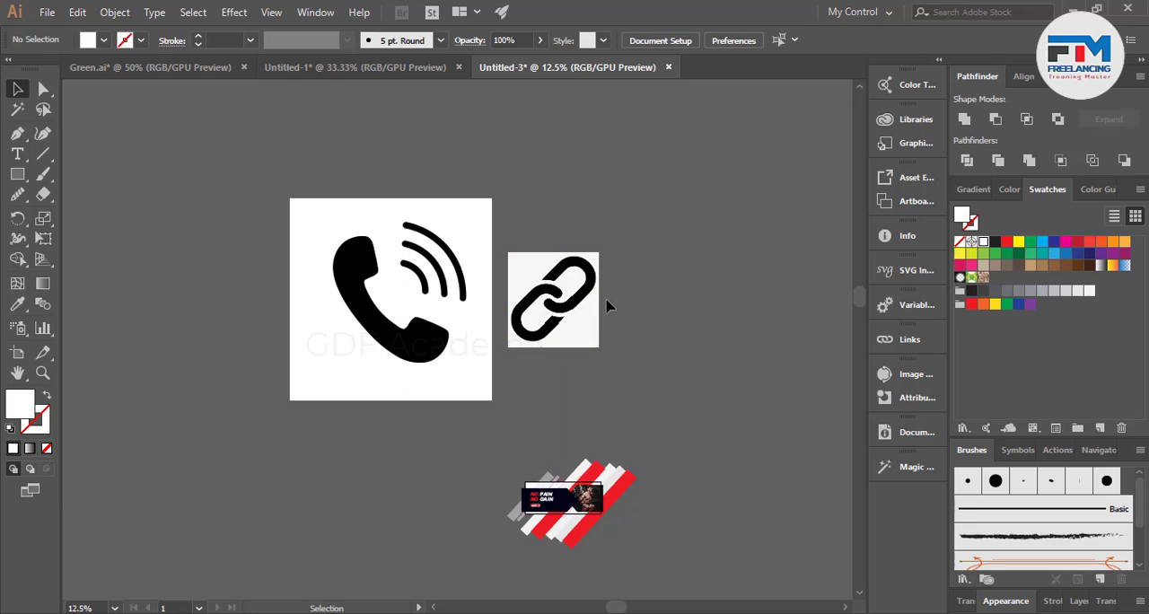
Image Trace the phone and chain-link images with the default preset and expand both tracings into paths.
{"action": "scroll", "coordinate": [530, 298], "scroll_direction": "up", "scroll_amount": 2}
{"action": "left_click_drag", "start_coordinate": [557, 176], "coordinate": [314, 334]}
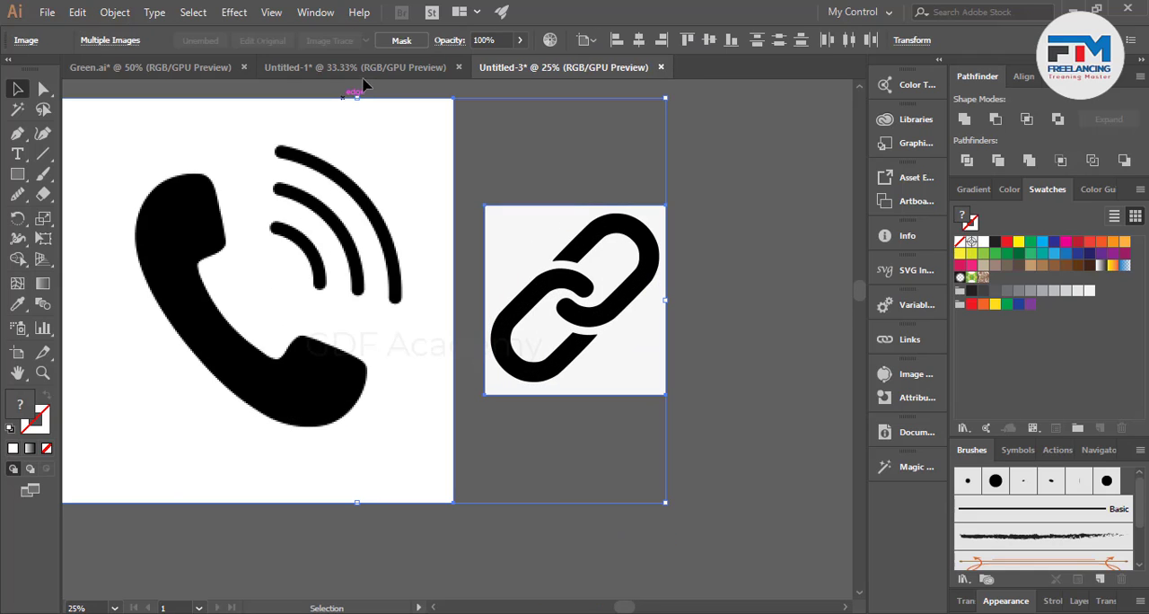
{"action": "left_click", "coordinate": [110, 40]}
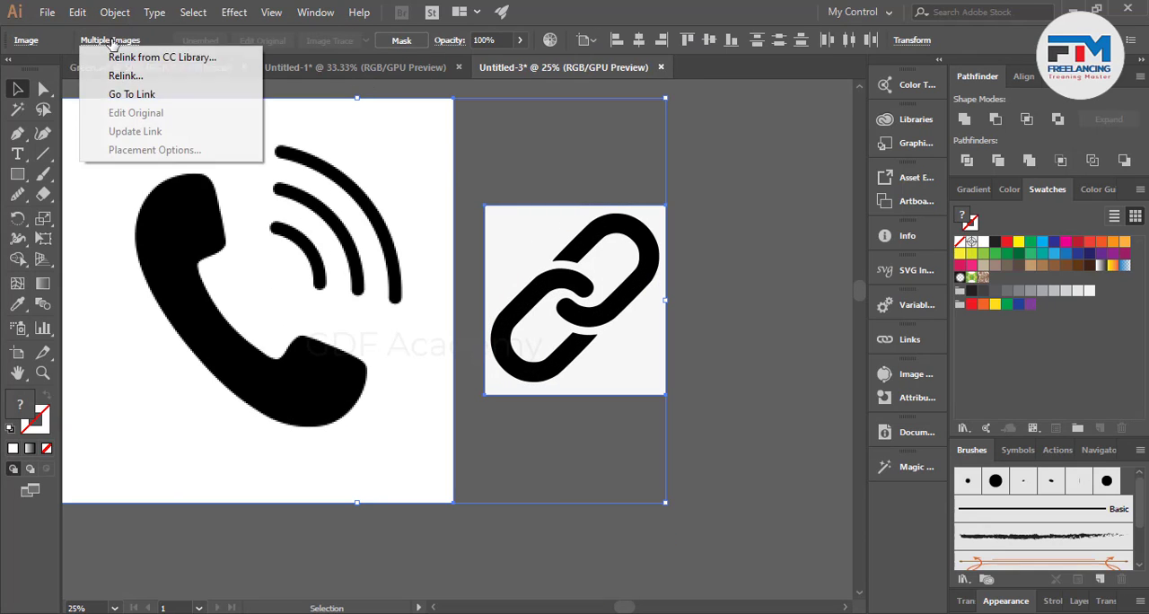
{"action": "left_click", "coordinate": [687, 259]}
{"action": "left_click", "coordinate": [500, 370]}
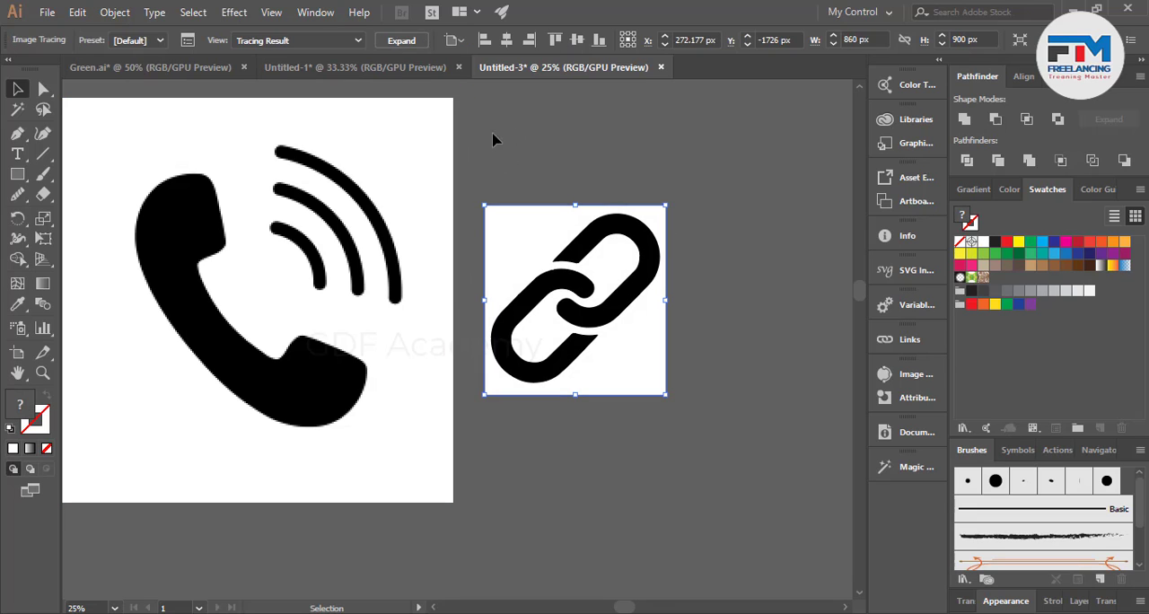
{"action": "left_click", "coordinate": [334, 174]}
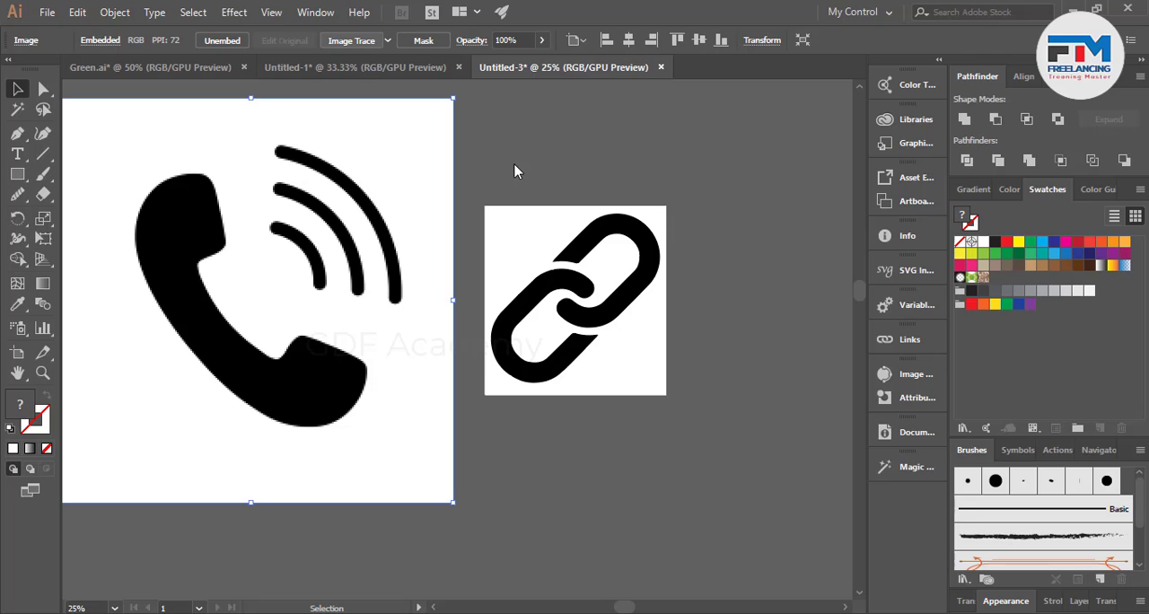
{"action": "left_click_drag", "start_coordinate": [561, 141], "coordinate": [336, 332]}
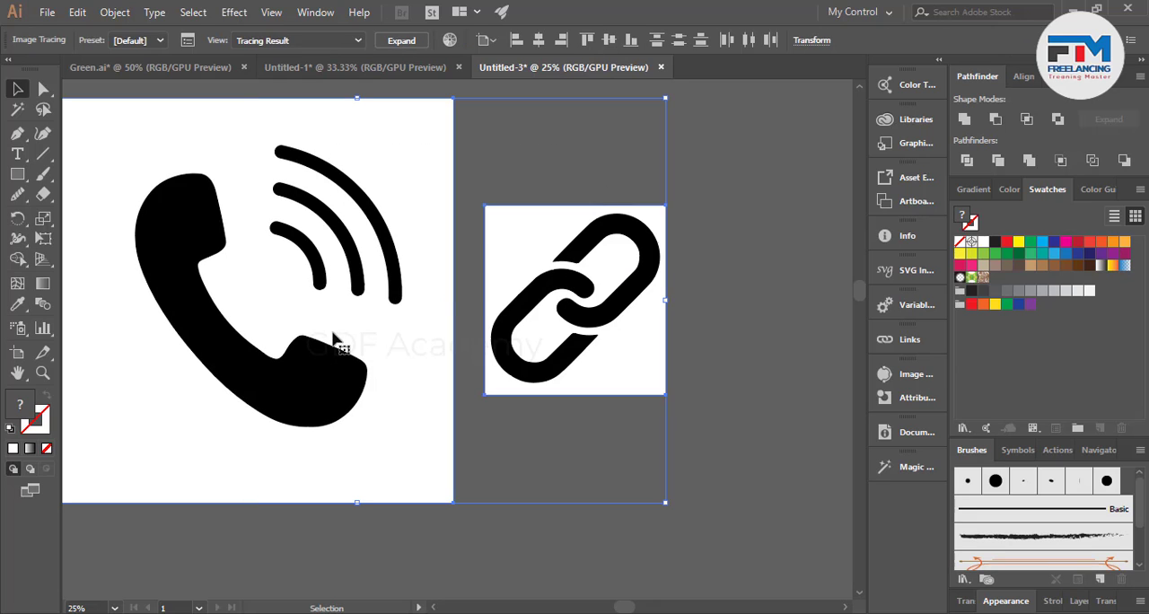
{"action": "left_click", "coordinate": [401, 41]}
Ungroup the expanded phone and chain-link tracings and delete the white background behind each icon.
{"action": "right_click", "coordinate": [518, 297]}
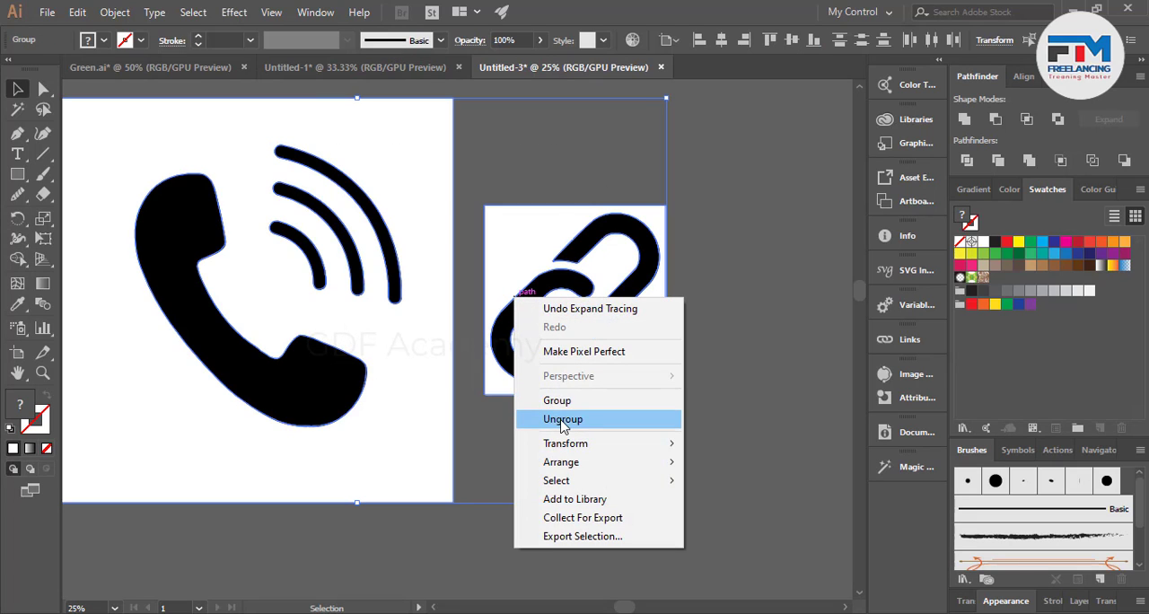
{"action": "left_click", "coordinate": [558, 419]}
{"action": "left_click", "coordinate": [523, 449]}
{"action": "left_click", "coordinate": [421, 465]}
{"action": "key", "text": "Delete"}
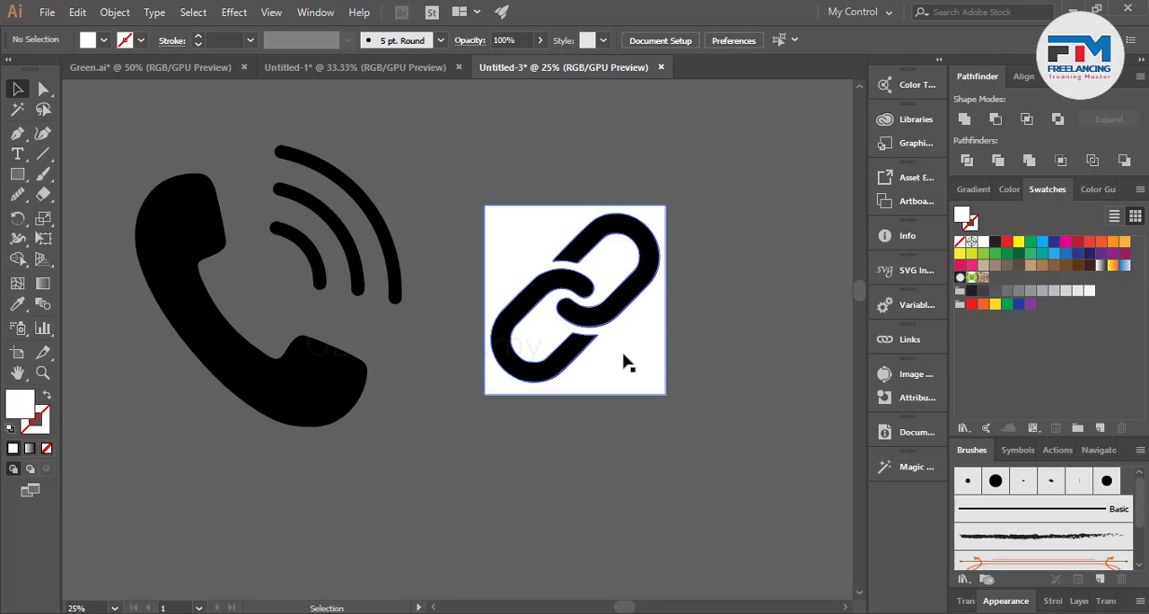
{"action": "left_click", "coordinate": [623, 362]}
{"action": "key", "text": "Delete"}
Scale the phone and chain-link icons down together and place them just below the banner's diagonal bars.
{"action": "scroll", "coordinate": [457, 326], "scroll_direction": "down", "scroll_amount": 4}
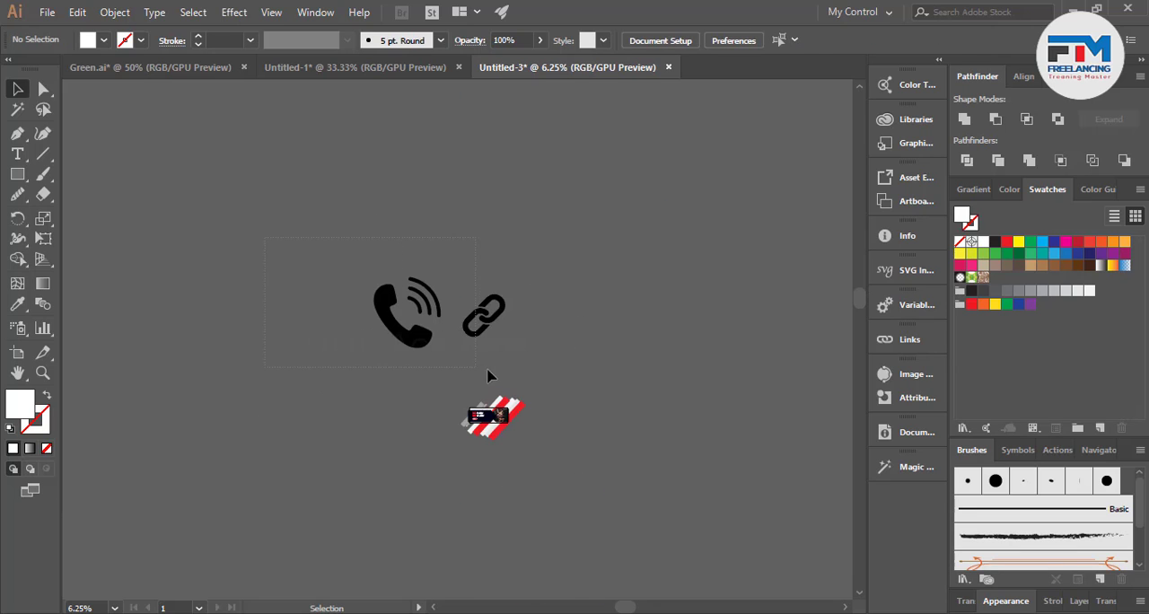
{"action": "left_click_drag", "start_coordinate": [487, 370], "coordinate": [455, 333]}
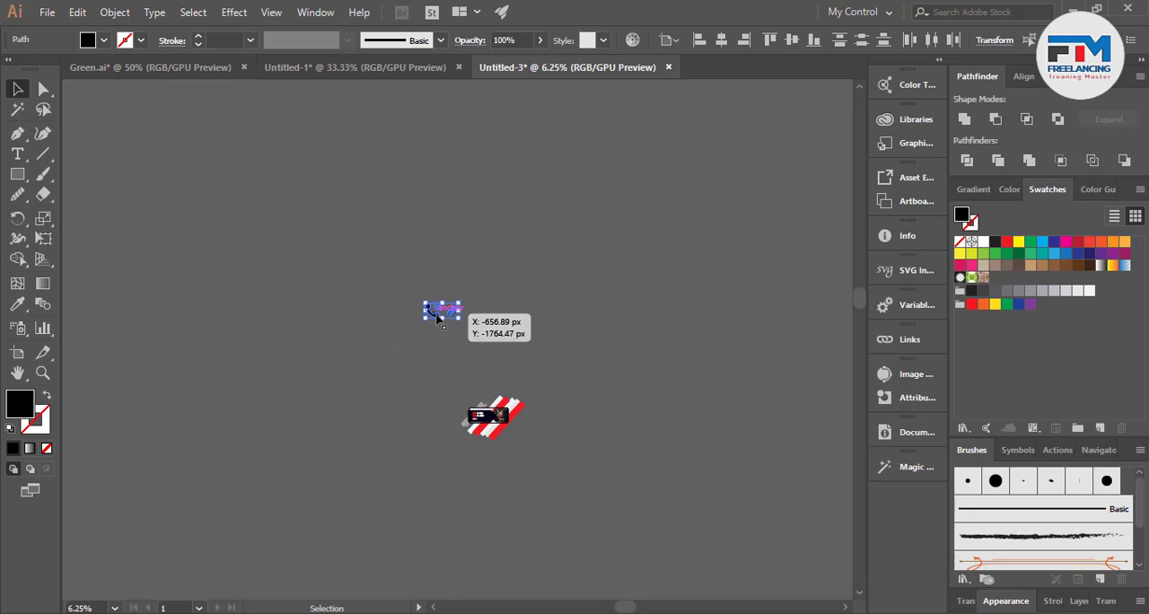
{"action": "left_click_drag", "start_coordinate": [447, 312], "coordinate": [489, 440]}
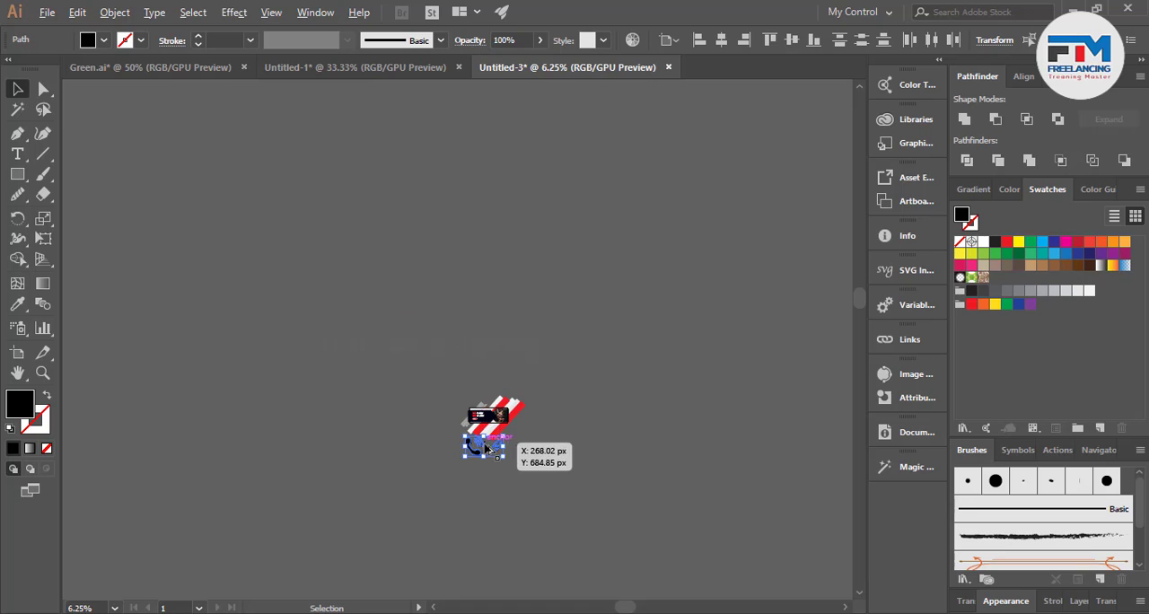
{"action": "scroll", "coordinate": [490, 447], "scroll_direction": "up", "scroll_amount": 6}
{"action": "left_click_drag", "start_coordinate": [621, 530], "coordinate": [464, 485]}
{"action": "scroll", "coordinate": [462, 485], "scroll_direction": "up", "scroll_amount": 2}
{"action": "left_click", "coordinate": [445, 486]}
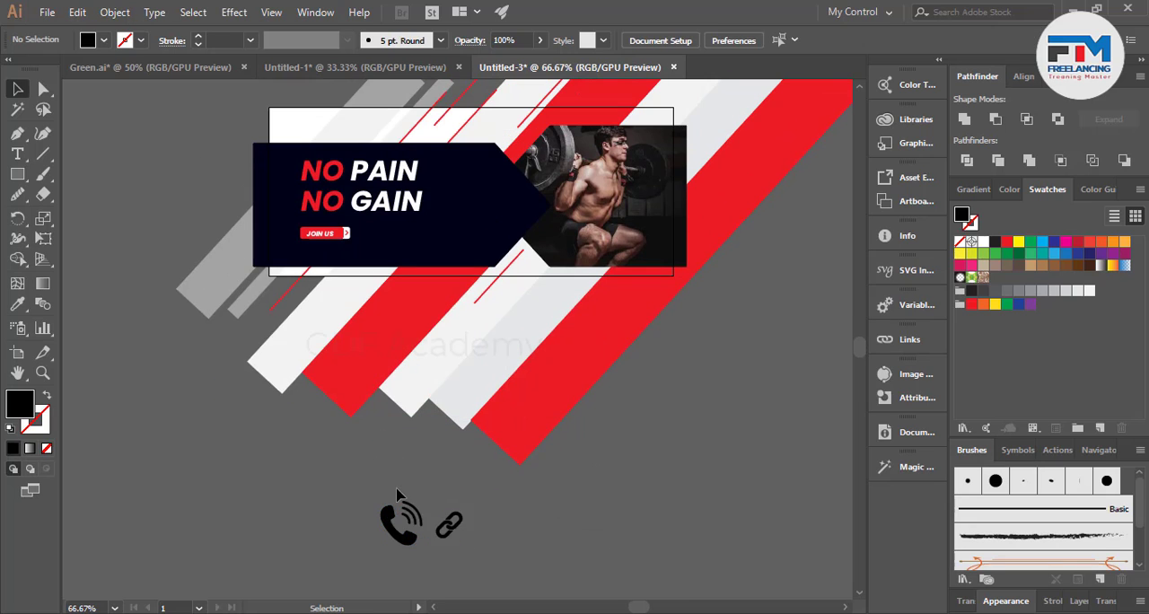
{"action": "scroll", "coordinate": [391, 488], "scroll_direction": "down", "scroll_amount": 4}
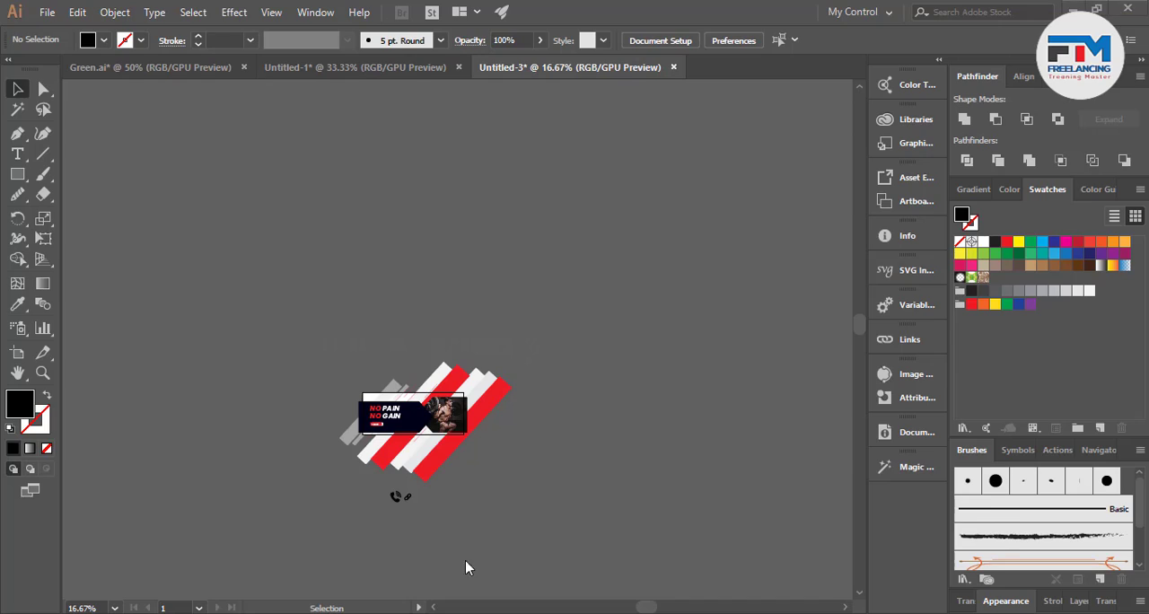
Switch to the web browser and search Google Images for "socail media icon".
{"action": "key", "text": "alt+Tab"}
{"action": "left_click", "coordinate": [188, 107]}
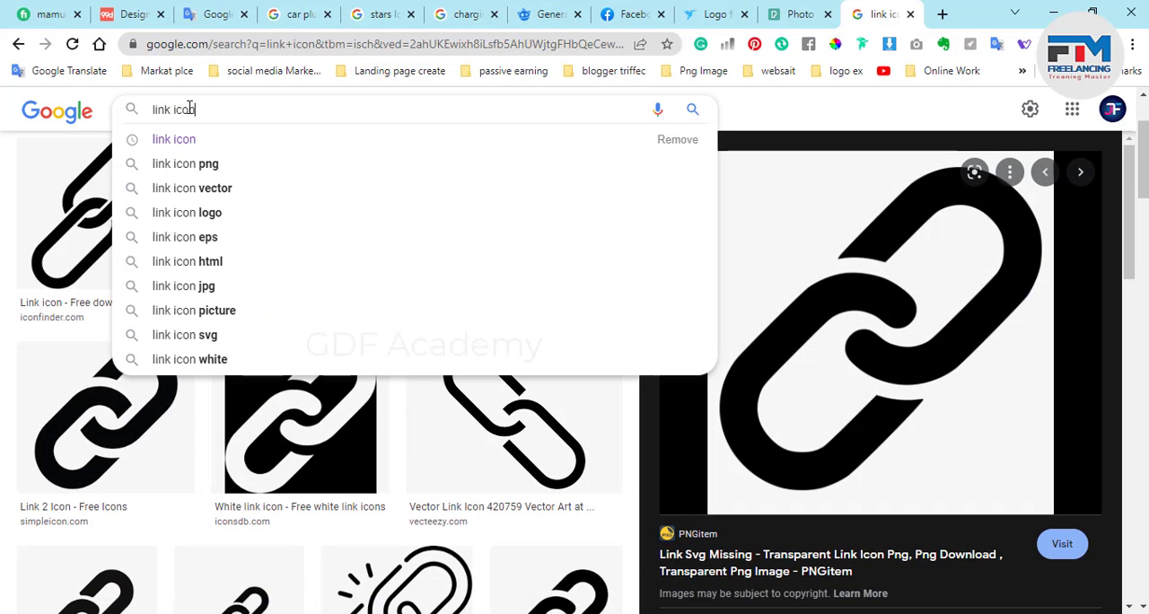
{"action": "key", "text": "BackSpace"}
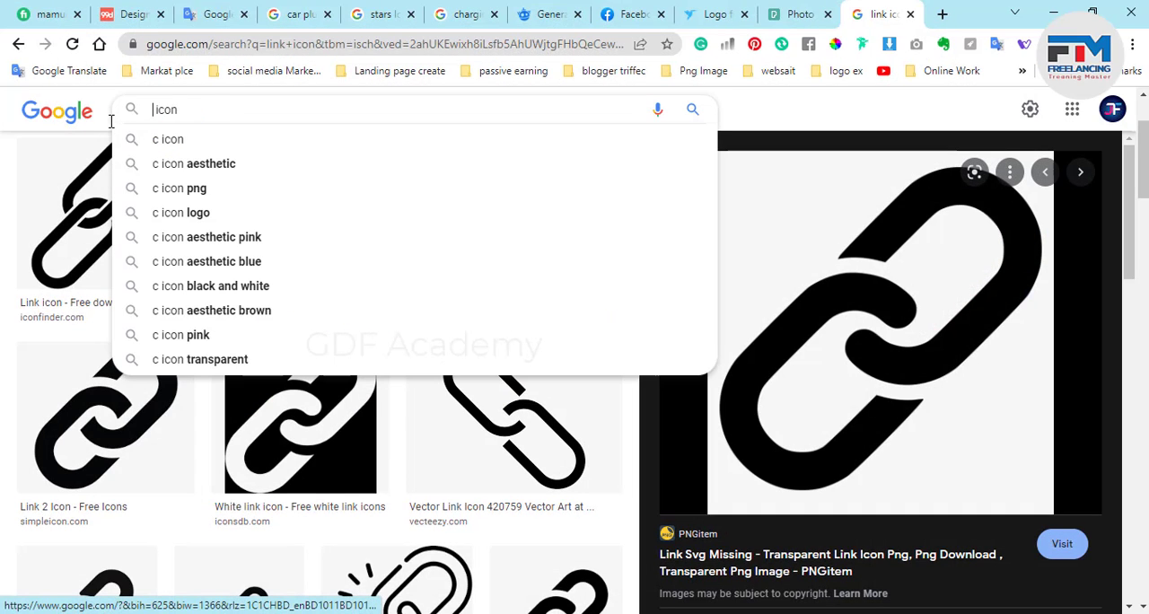
{"action": "type", "text": "soca"}
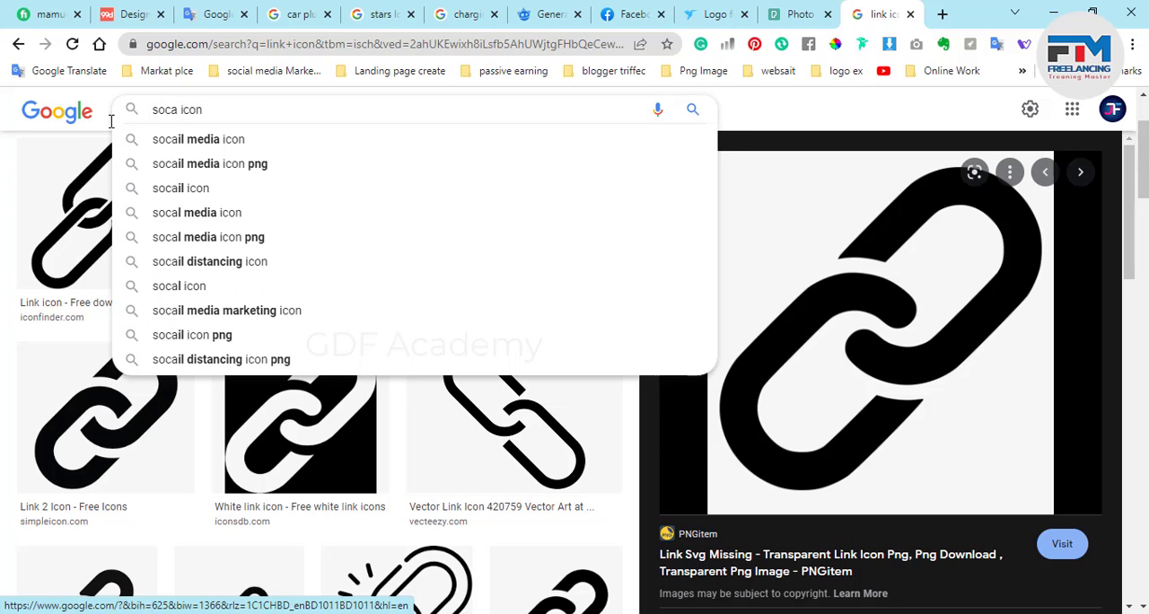
{"action": "key", "text": "Down"}
{"action": "key", "text": "Return"}
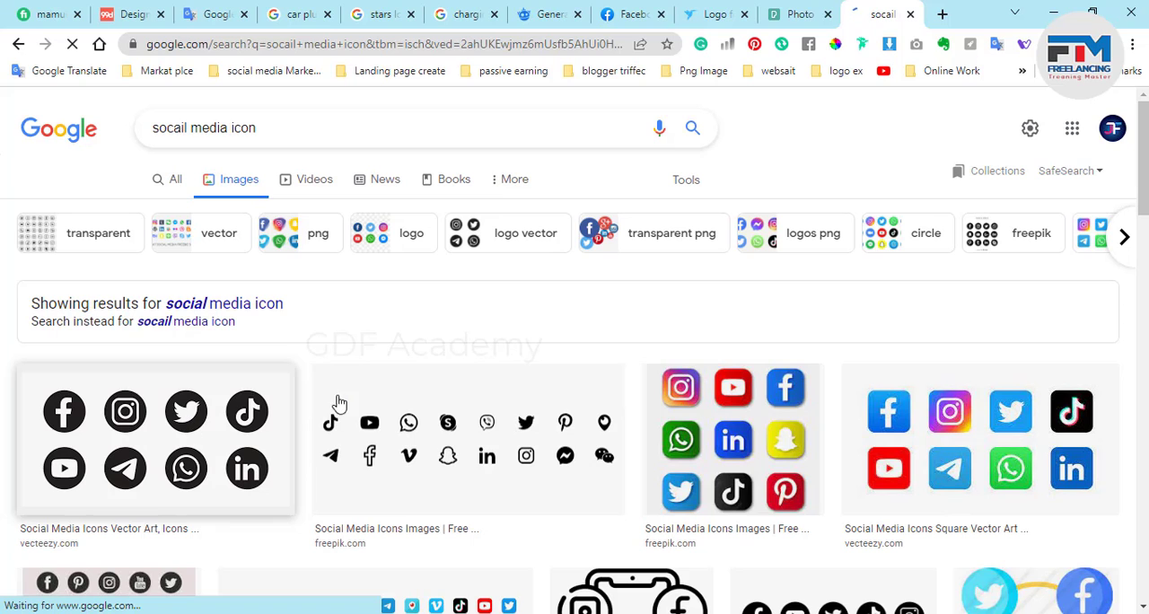
Copy the Vecteezy image of eight round black social icons, paste it into the Illustrator document and move it above the banner.
{"action": "left_click", "coordinate": [278, 439]}
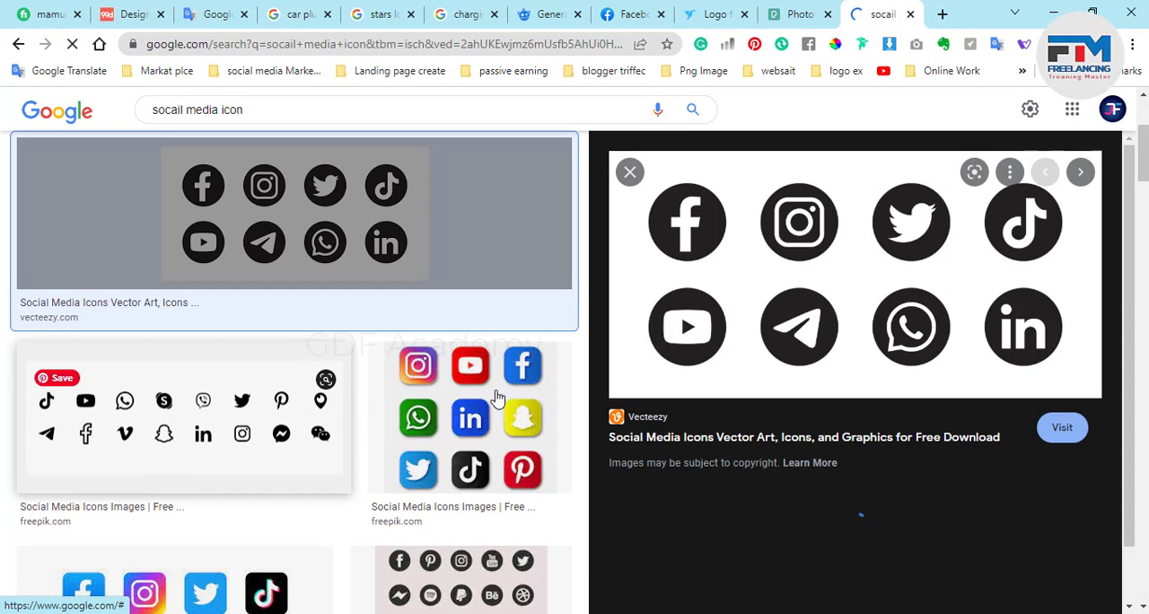
{"action": "right_click", "coordinate": [828, 297]}
{"action": "left_click", "coordinate": [885, 447]}
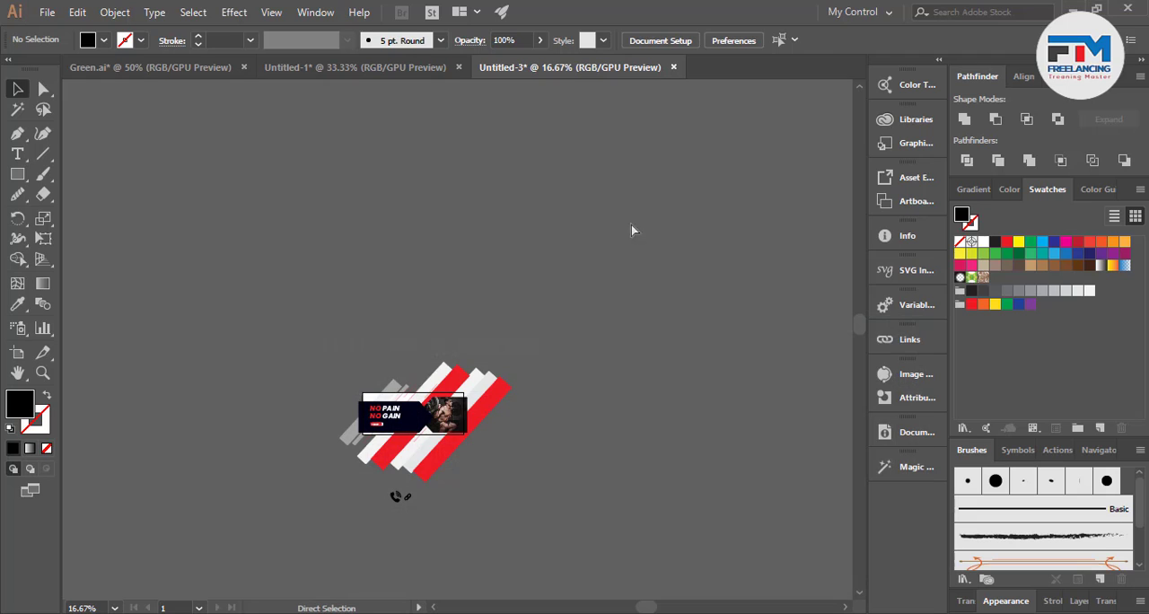
{"action": "key", "text": "ctrl+v"}
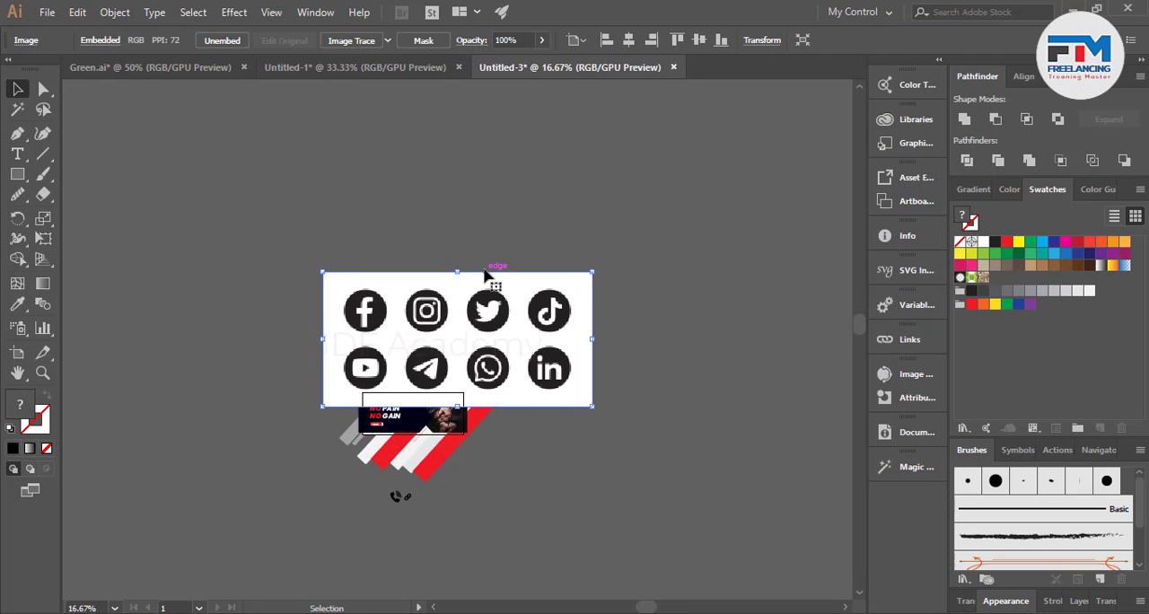
{"action": "scroll", "coordinate": [468, 309], "scroll_direction": "up", "scroll_amount": 3}
{"action": "left_click_drag", "start_coordinate": [461, 397], "coordinate": [484, 240]}
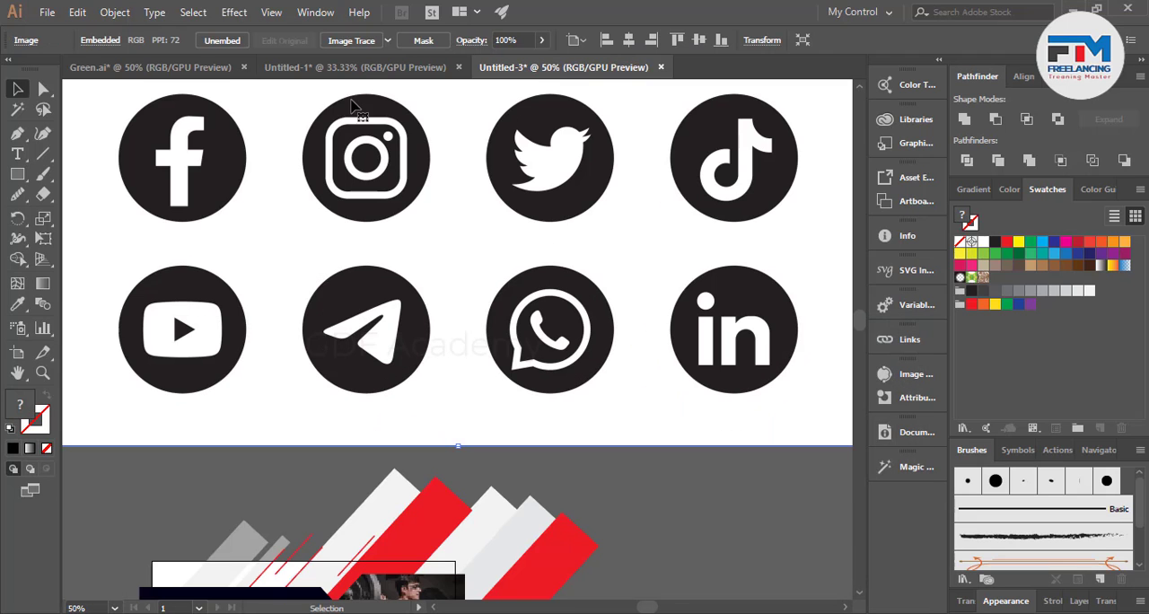
Image Trace the social media icons image, expand the tracing and ungroup the resulting paths.
{"action": "left_click", "coordinate": [341, 42]}
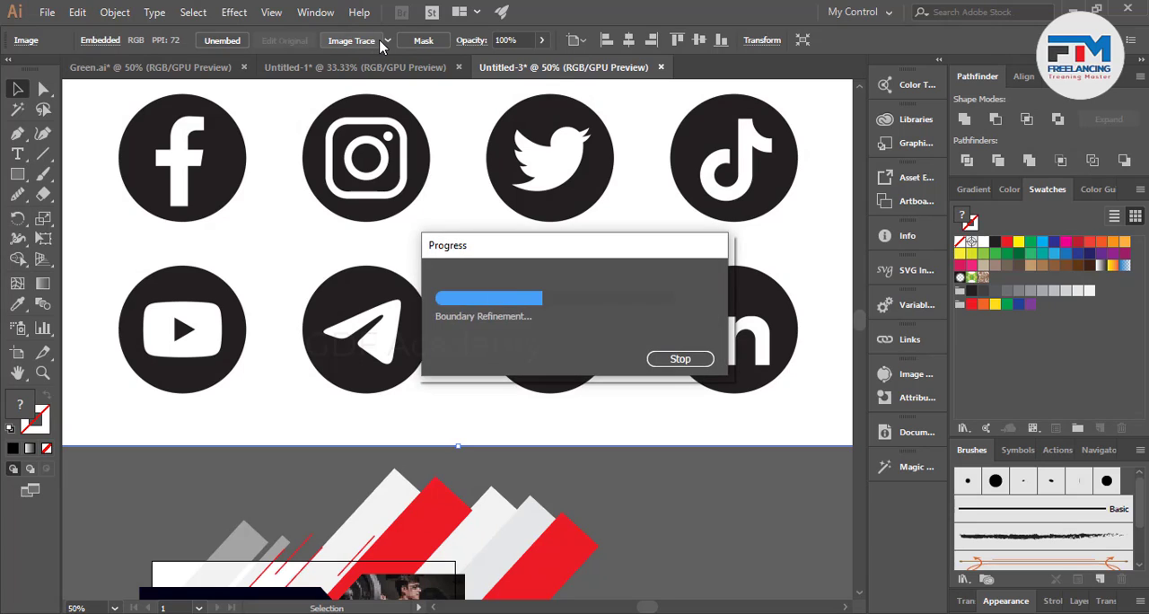
{"action": "left_click", "coordinate": [395, 46]}
{"action": "right_click", "coordinate": [408, 173]}
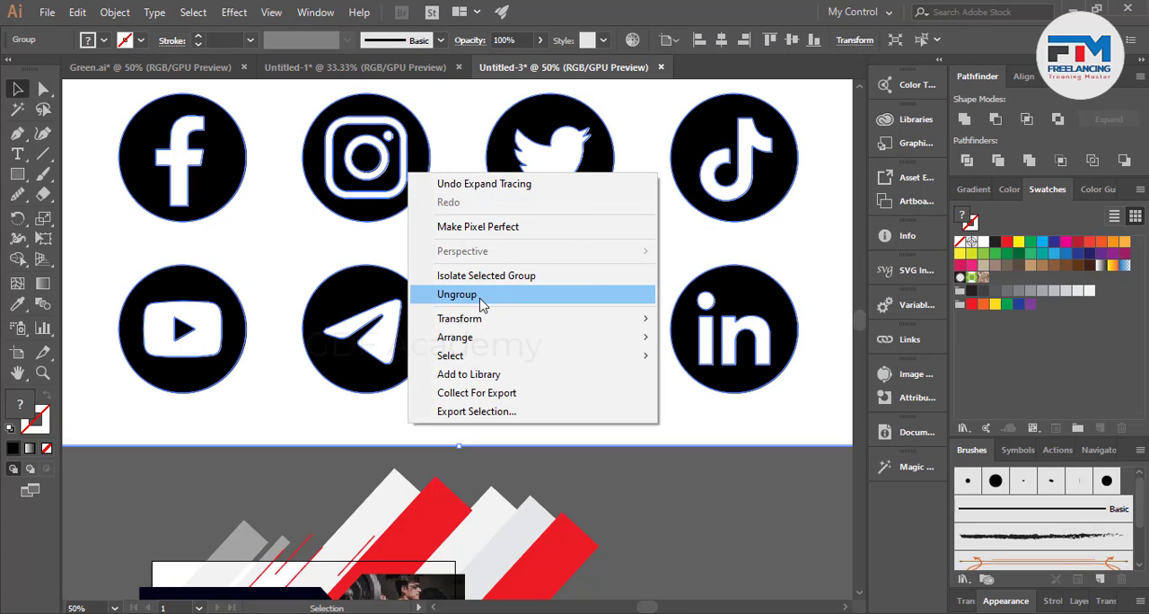
{"action": "left_click", "coordinate": [475, 299]}
Select all white areas of the traced social icons with the Magic Wand and delete them.
{"action": "left_click", "coordinate": [641, 492]}
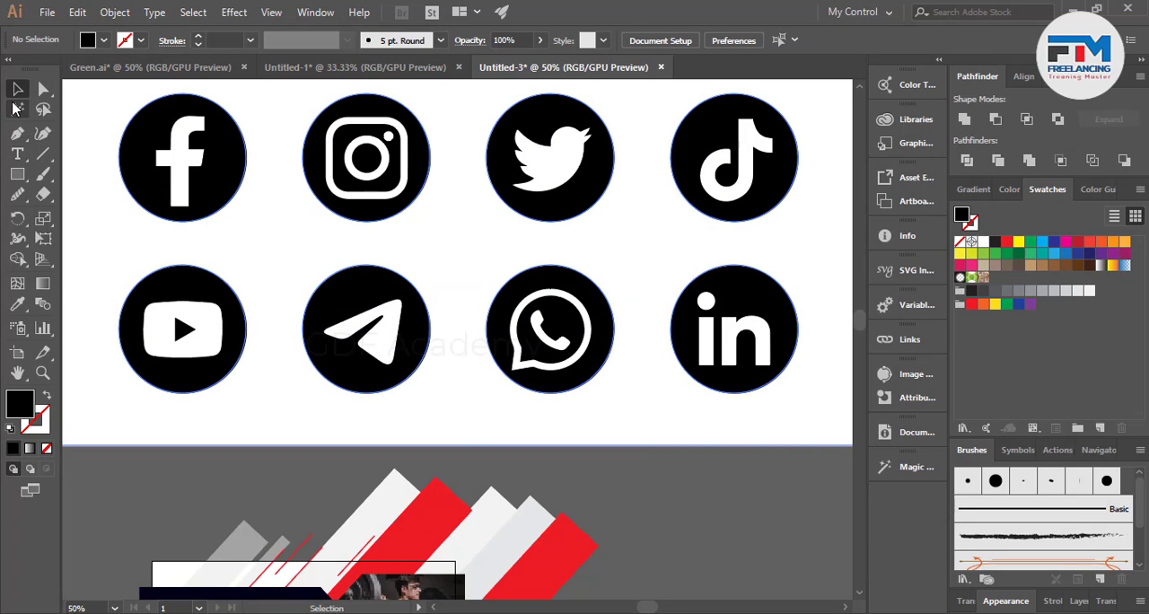
{"action": "left_click", "coordinate": [14, 109]}
{"action": "left_click", "coordinate": [123, 230]}
{"action": "key", "text": "Delete"}
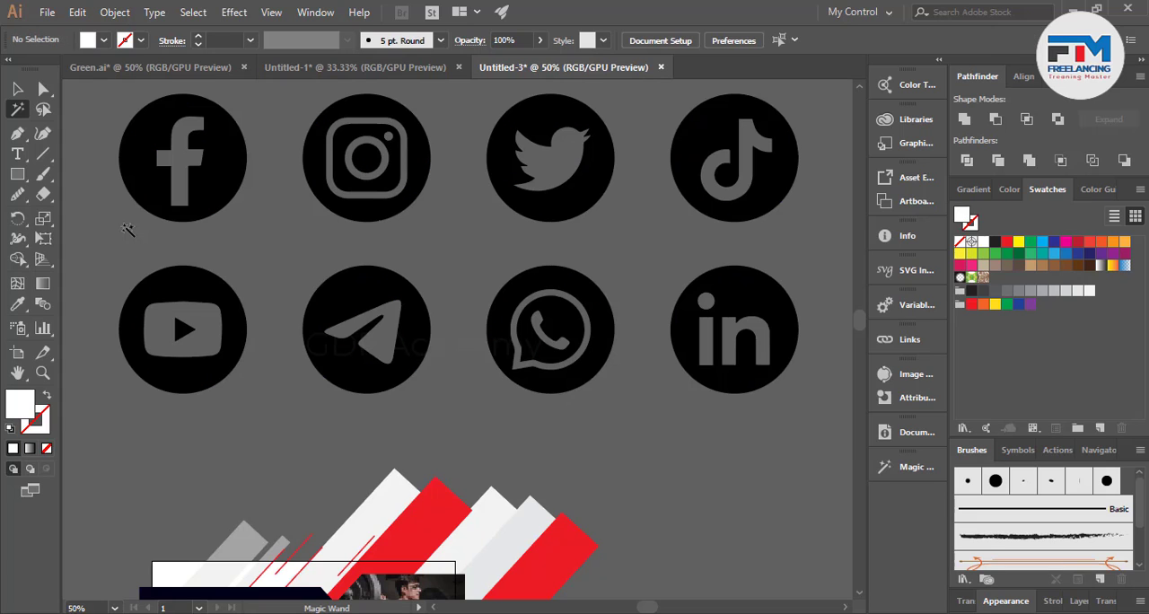
{"action": "scroll", "coordinate": [377, 350], "scroll_direction": "down", "scroll_amount": 1, "text": "alt"}
{"action": "scroll", "coordinate": [379, 354], "scroll_direction": "down", "scroll_amount": 1}
{"action": "scroll", "coordinate": [379, 354], "scroll_direction": "down", "scroll_amount": 1}
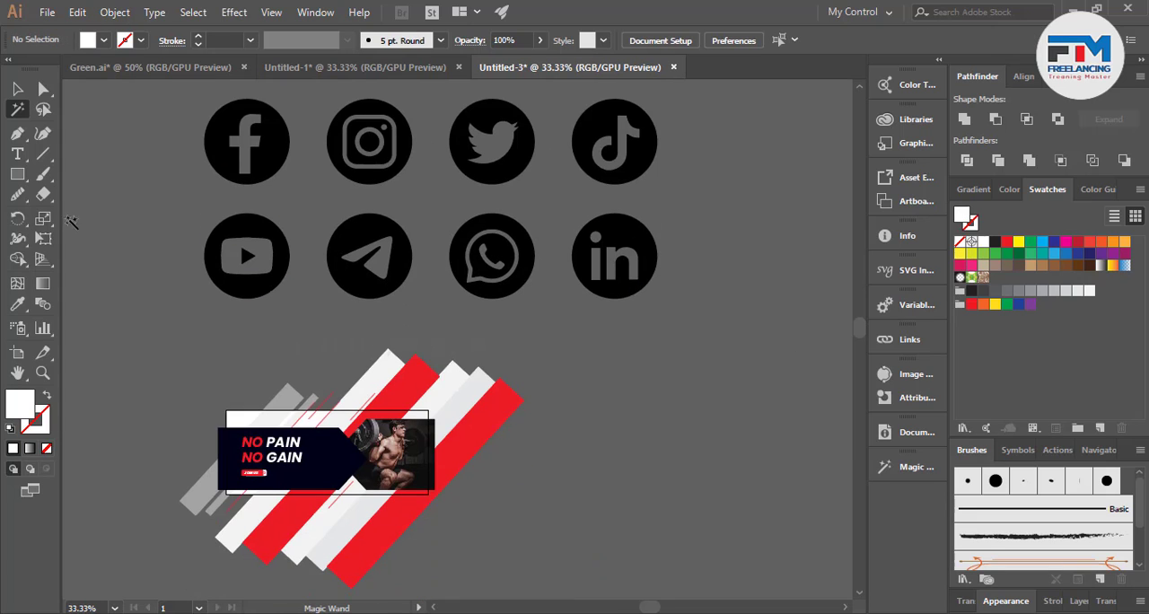
Delete the YouTube, Telegram, WhatsApp and TikTok icons from the social icon set.
{"action": "left_click", "coordinate": [16, 89]}
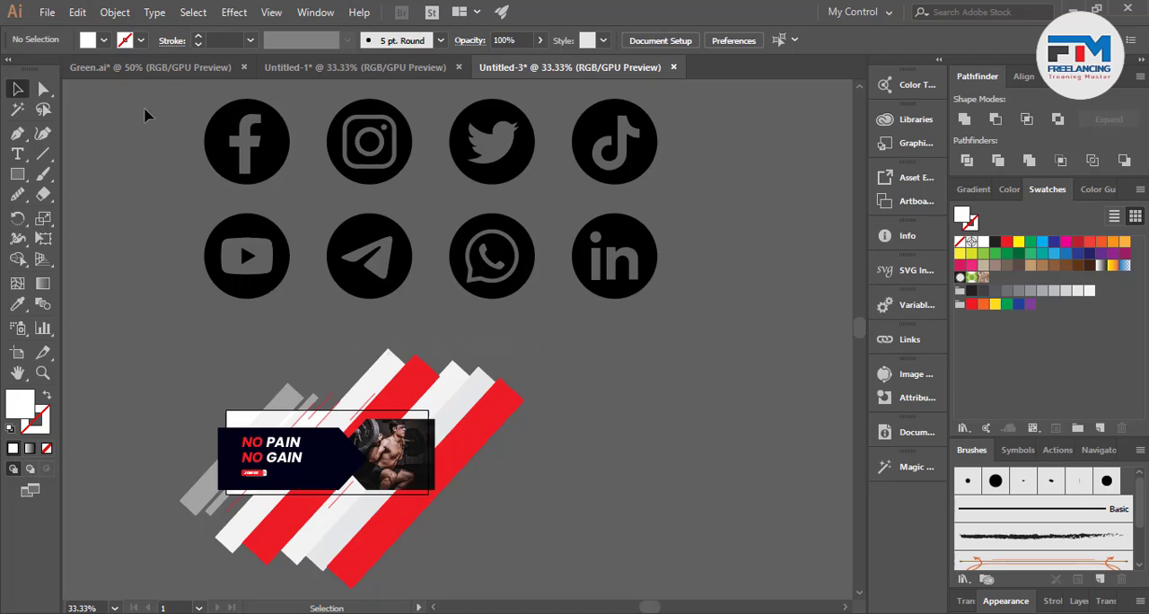
{"action": "scroll", "coordinate": [314, 318], "scroll_direction": "up", "scroll_amount": 1}
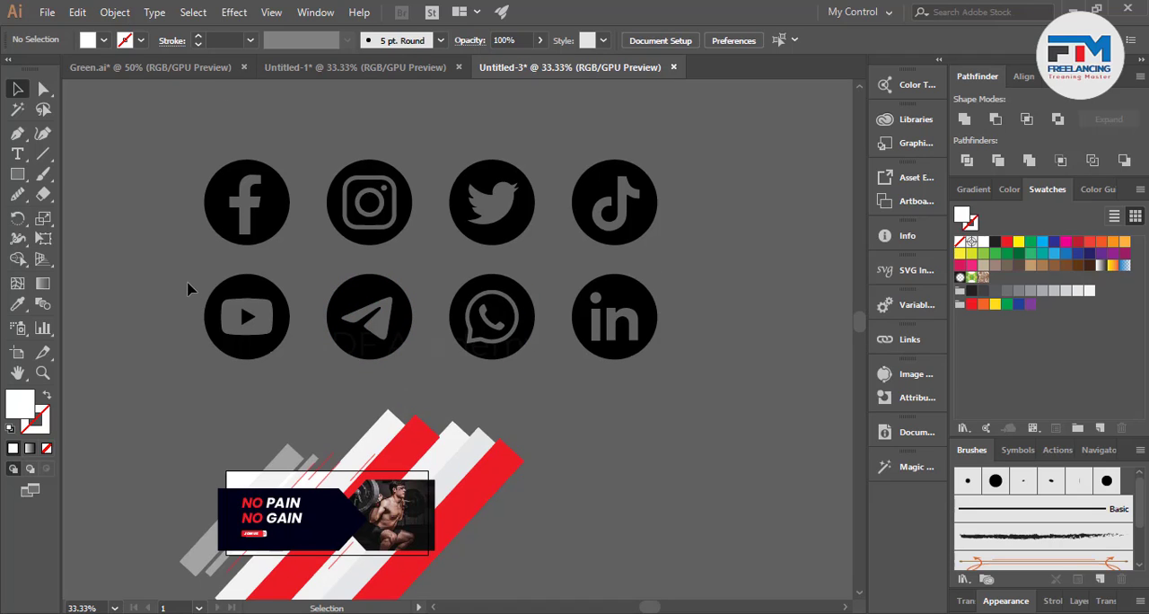
{"action": "left_click_drag", "start_coordinate": [712, 349], "coordinate": [710, 347]}
{"action": "left_click", "coordinate": [566, 415]}
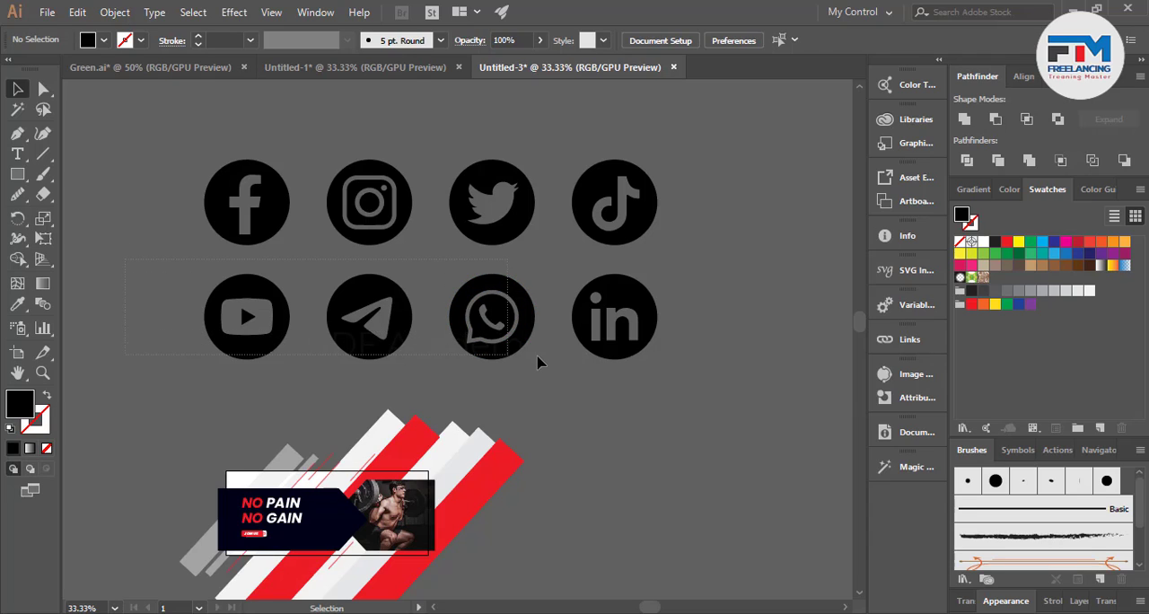
{"action": "left_click_drag", "start_coordinate": [536, 361], "coordinate": [538, 361]}
{"action": "key", "text": "Delete"}
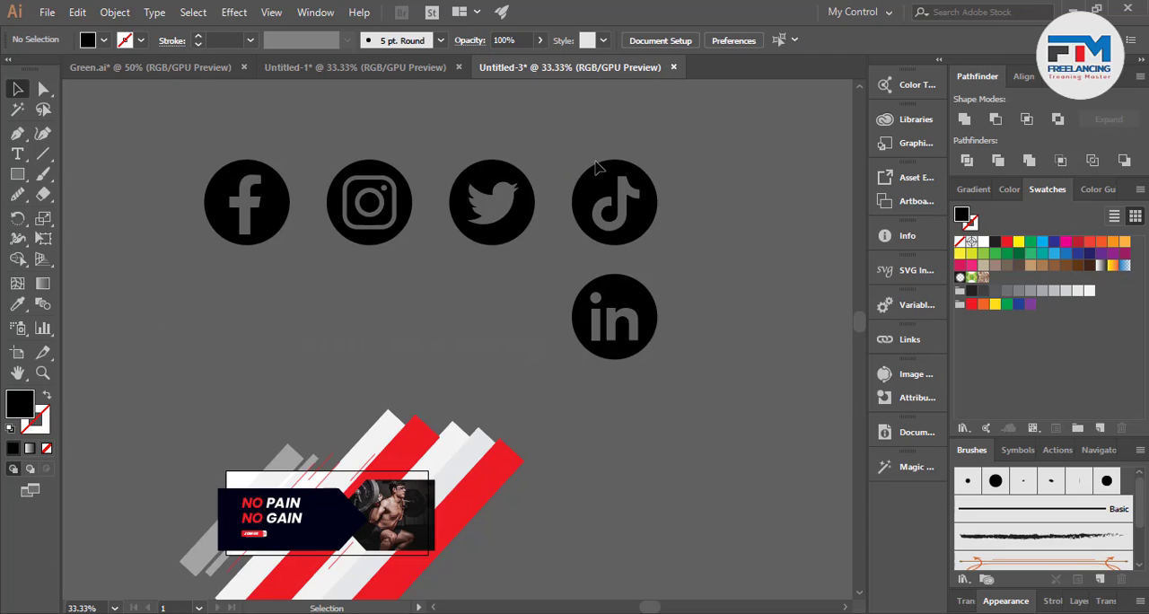
{"action": "left_click_drag", "start_coordinate": [690, 248], "coordinate": [690, 249]}
{"action": "key", "text": "Delete"}
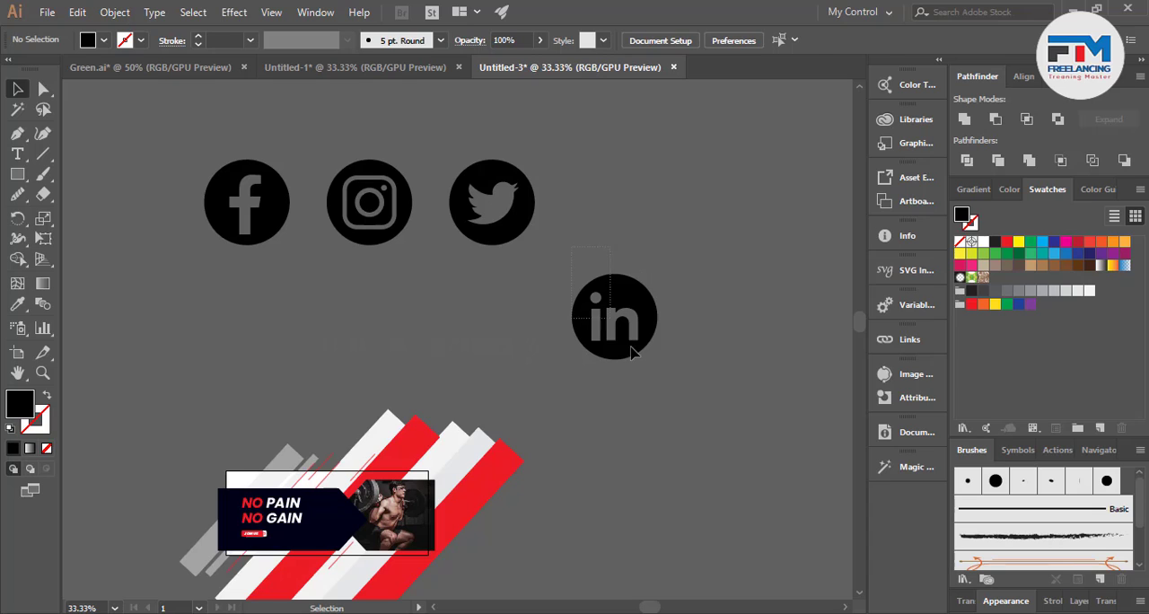
Move the LinkedIn icon up beside the Twitter icon and line it up with the top row.
{"action": "left_click_drag", "start_coordinate": [631, 352], "coordinate": [615, 240]}
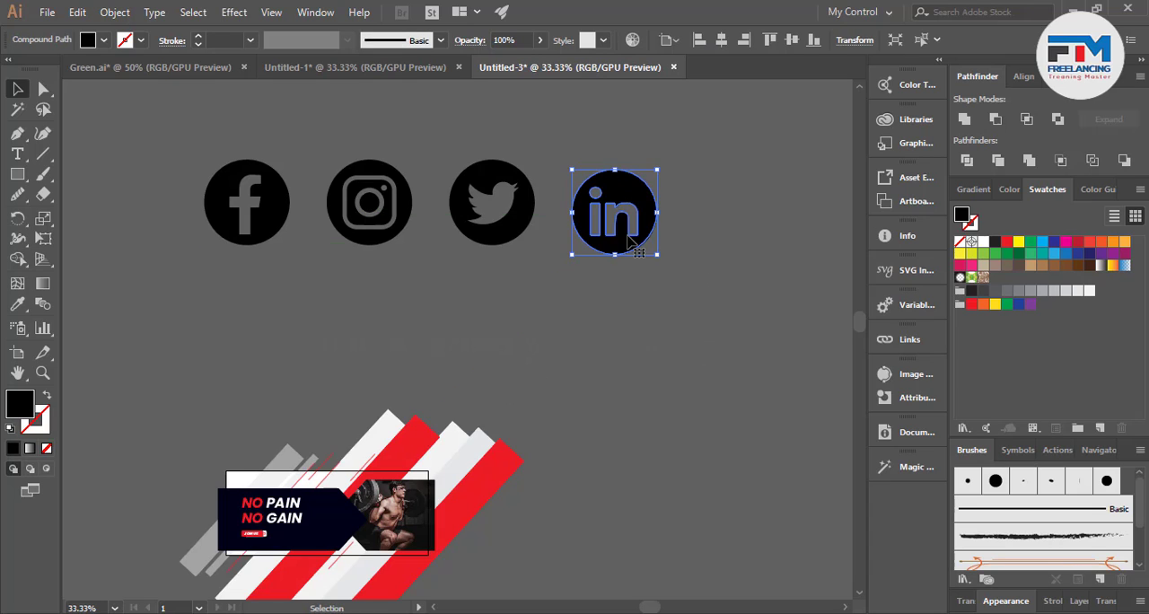
{"action": "scroll", "coordinate": [615, 196], "scroll_direction": "up", "scroll_amount": 3}
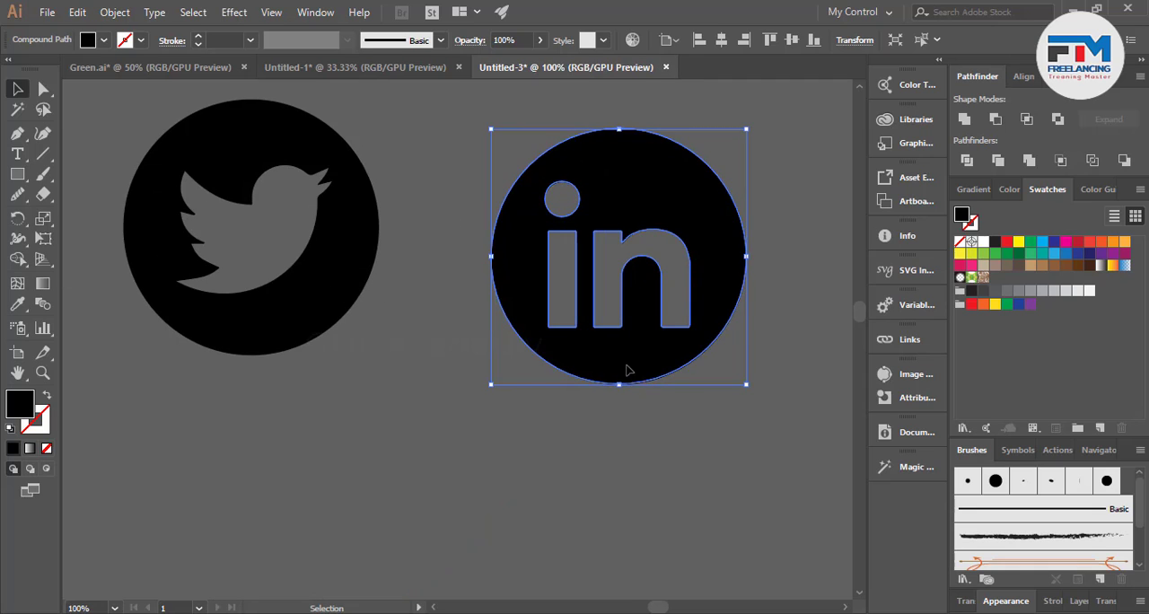
{"action": "left_click_drag", "start_coordinate": [624, 375], "coordinate": [626, 342]}
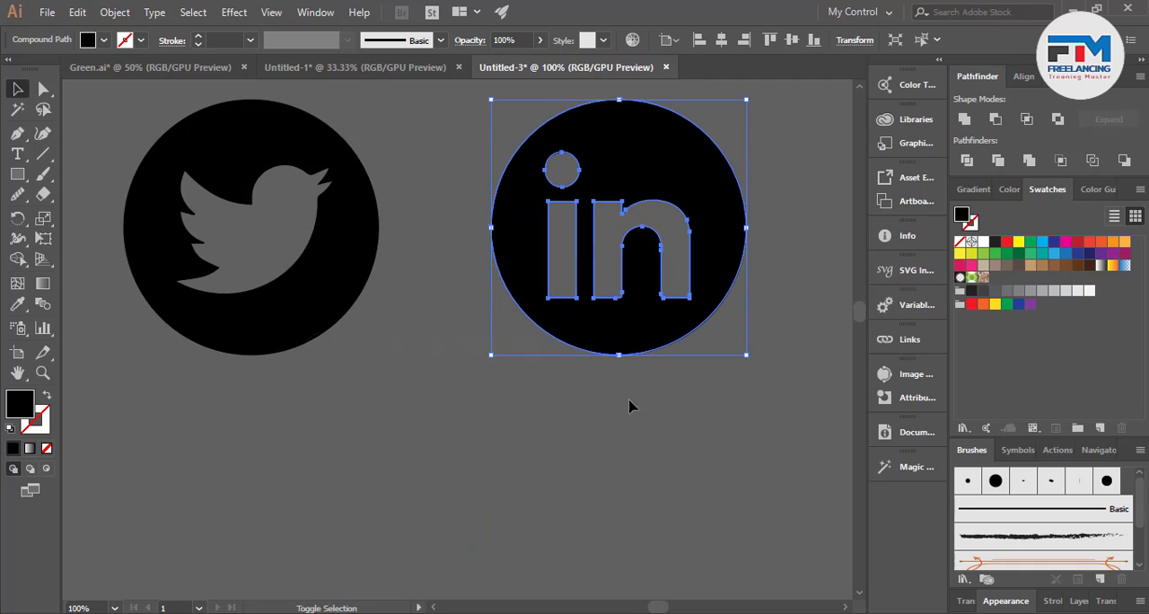
{"action": "left_click", "coordinate": [636, 441]}
Group the Facebook, Instagram, Twitter and LinkedIn icons and scale the group down to about 40% of its size.
{"action": "scroll", "coordinate": [633, 442], "scroll_direction": "down", "scroll_amount": 4}
{"action": "scroll", "coordinate": [634, 441], "scroll_direction": "down", "scroll_amount": 1}
{"action": "key", "text": "ctrl+a"}
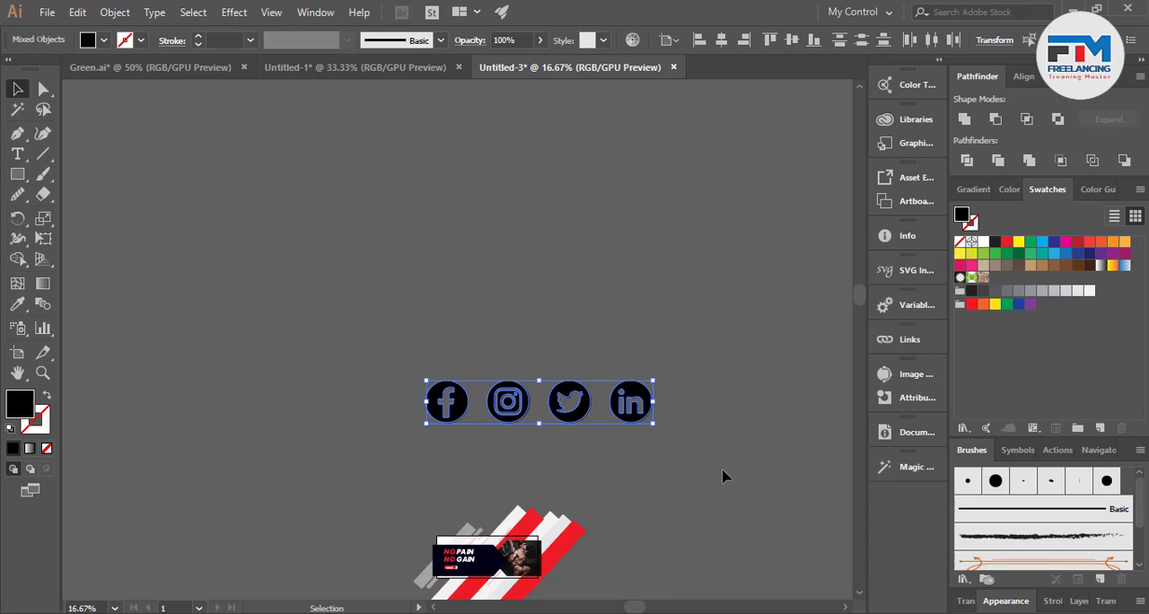
{"action": "scroll", "coordinate": [647, 428], "scroll_direction": "up", "scroll_amount": 4}
{"action": "scroll", "coordinate": [647, 428], "scroll_direction": "down", "scroll_amount": 3}
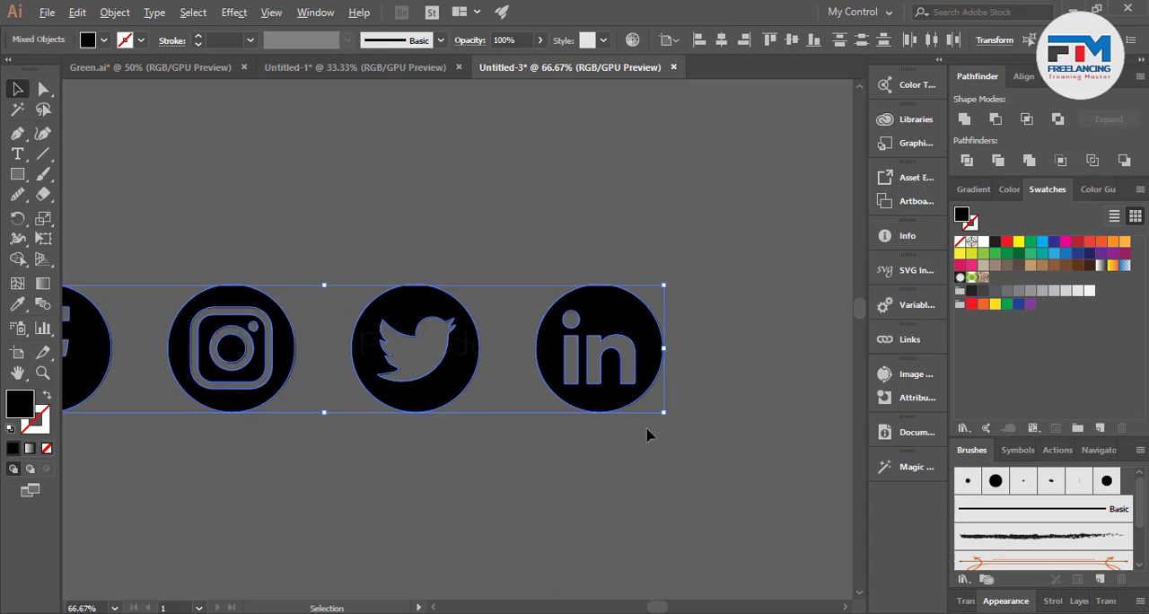
{"action": "scroll", "coordinate": [642, 423], "scroll_direction": "down", "scroll_amount": 4}
{"action": "key", "text": "a"}
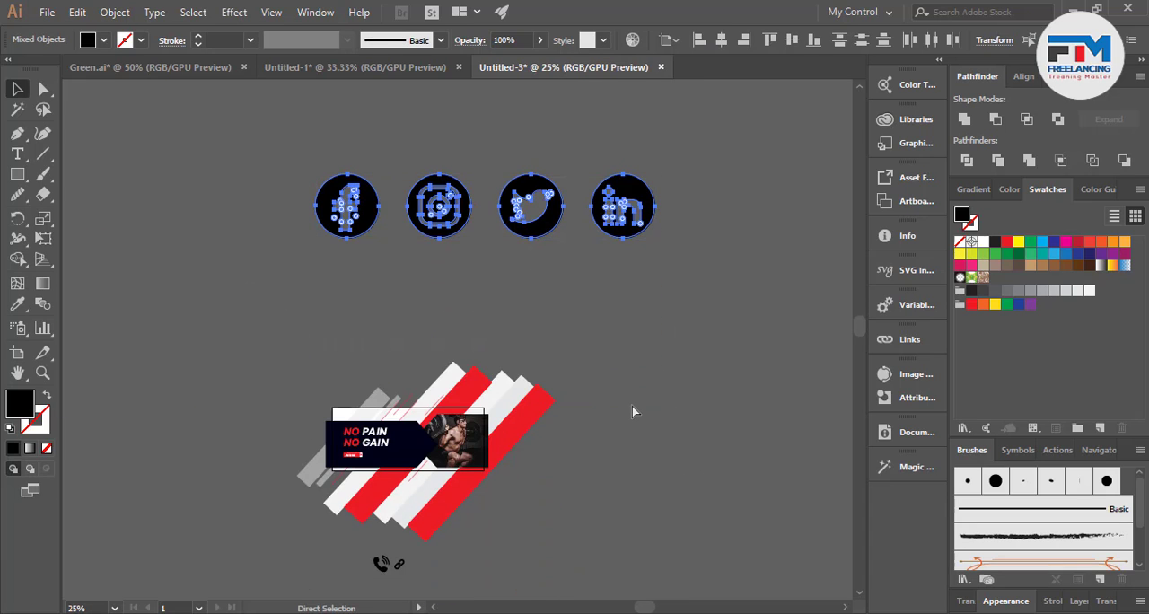
{"action": "key", "text": "v"}
{"action": "left_click_drag", "start_coordinate": [654, 239], "coordinate": [551, 239]}
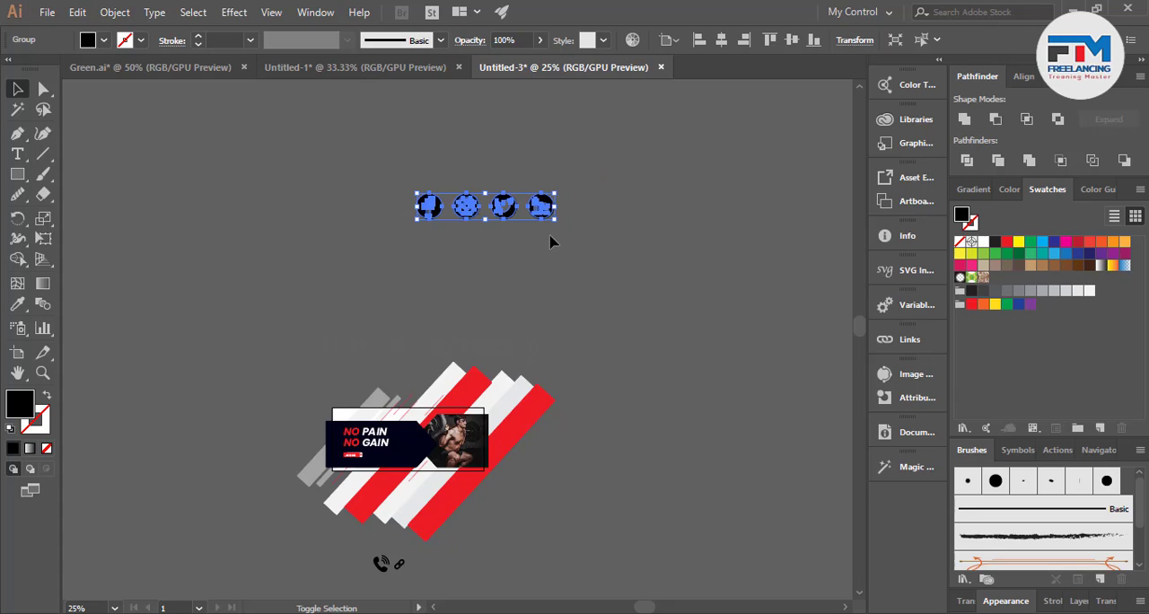
Fill the social icon group with red and move it onto the banner over the dark shape.
{"action": "left_click", "coordinate": [1006, 243]}
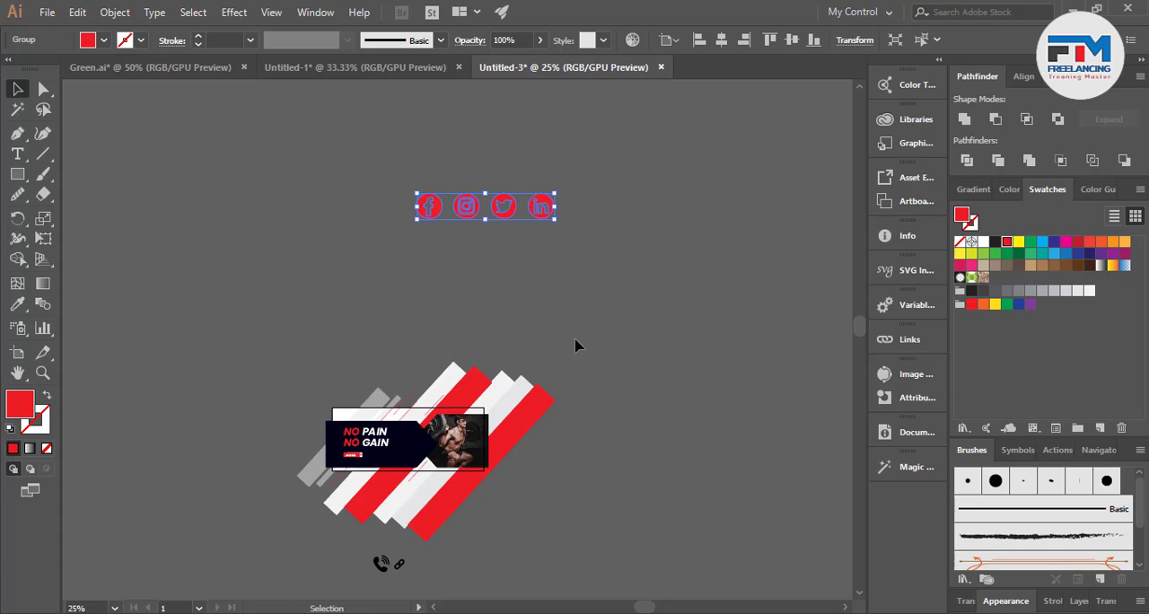
{"action": "scroll", "coordinate": [442, 444], "scroll_direction": "up", "scroll_amount": 2}
{"action": "scroll", "coordinate": [523, 261], "scroll_direction": "down", "scroll_amount": 1}
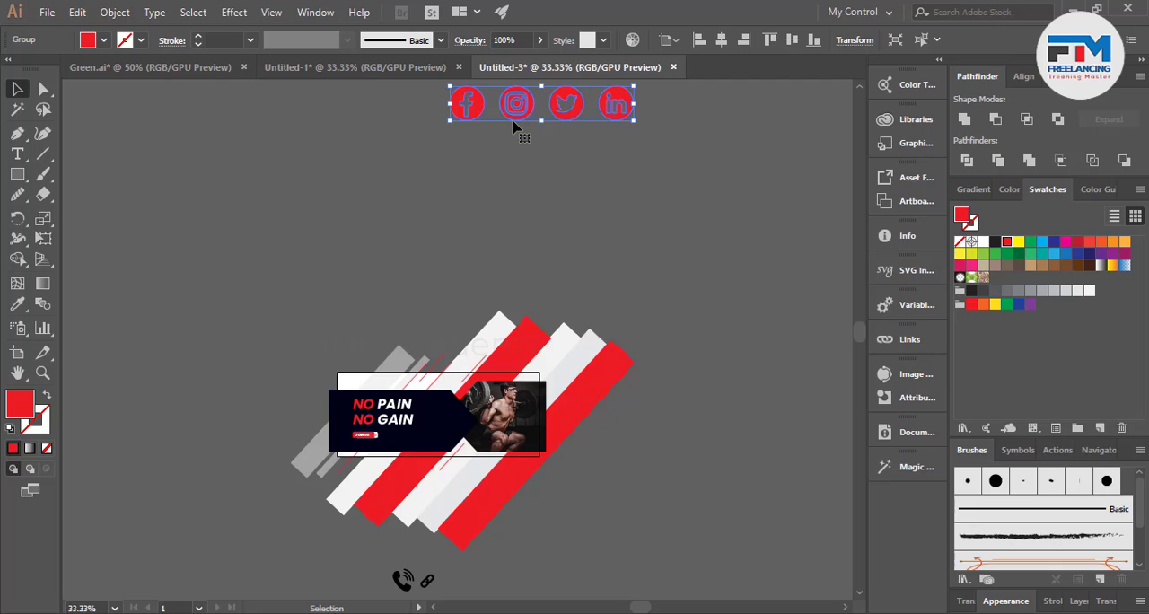
{"action": "left_click_drag", "start_coordinate": [514, 126], "coordinate": [408, 440]}
Shrink the red social icons to fit beside the JOIN US button and align them with its height.
{"action": "scroll", "coordinate": [406, 453], "scroll_direction": "up", "scroll_amount": 4}
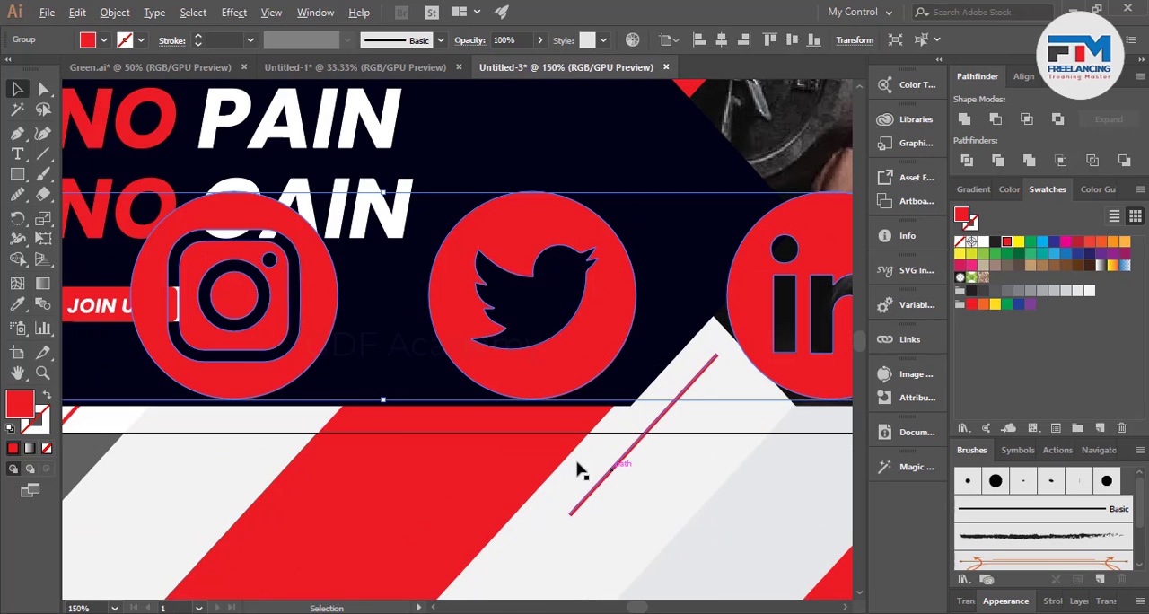
{"action": "left_click_drag", "start_coordinate": [383, 399], "coordinate": [322, 314]}
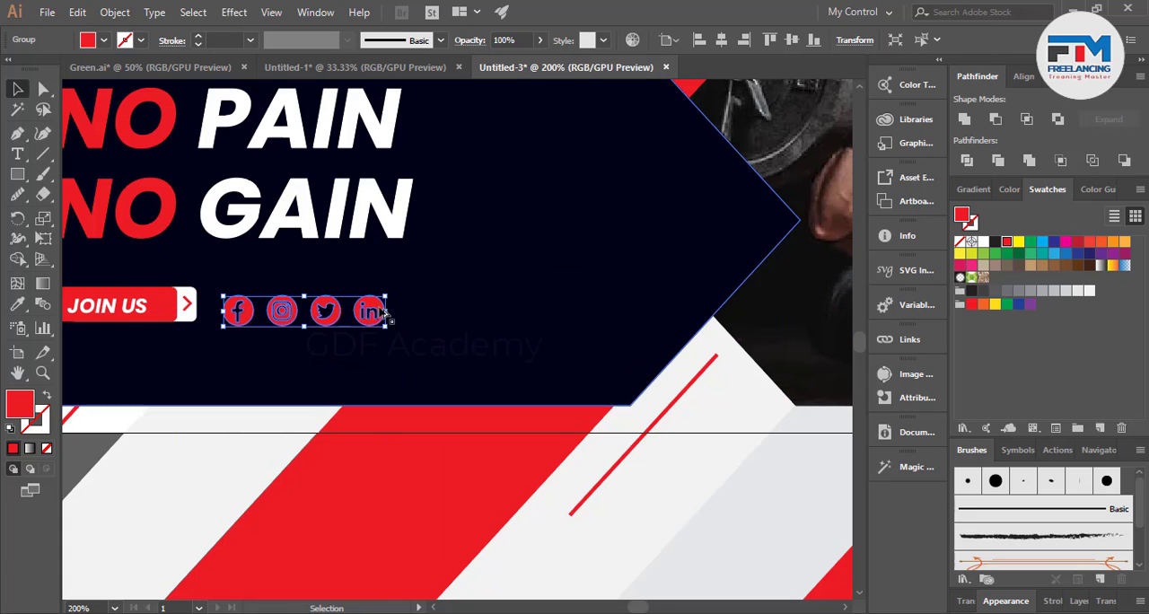
{"action": "scroll", "coordinate": [253, 314], "scroll_direction": "up", "scroll_amount": 3}
{"action": "left_click_drag", "start_coordinate": [240, 319], "coordinate": [236, 308]}
{"action": "scroll", "coordinate": [408, 323], "scroll_direction": "down", "scroll_amount": 2}
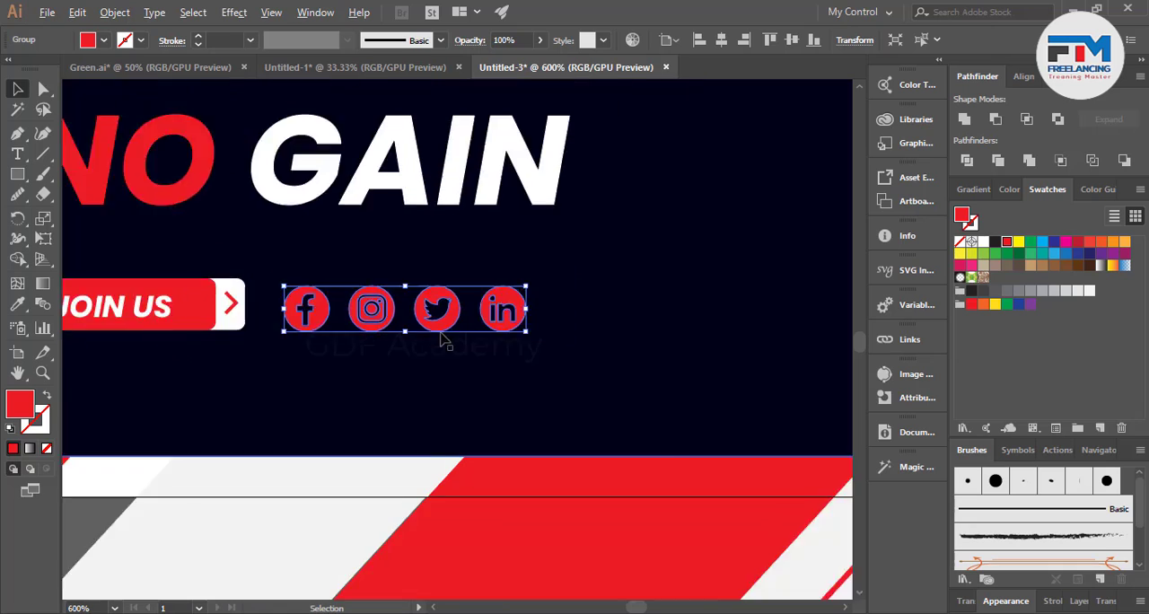
{"action": "scroll", "coordinate": [440, 340], "scroll_direction": "down", "scroll_amount": 7}
{"action": "left_click", "coordinate": [199, 283]}
{"action": "scroll", "coordinate": [496, 400], "scroll_direction": "up", "scroll_amount": 2}
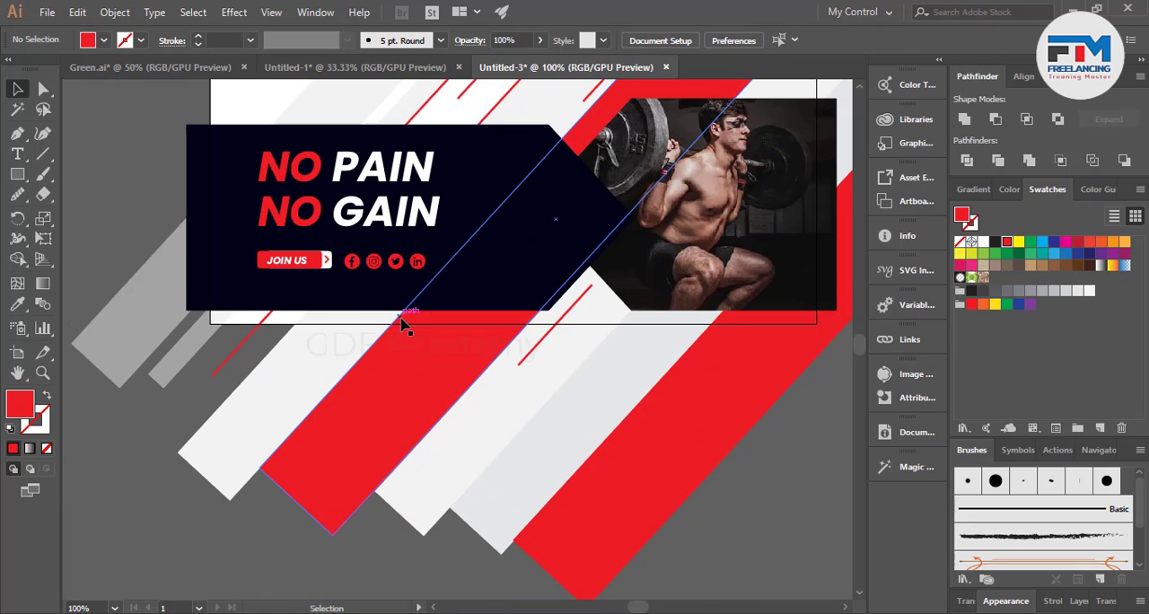
Group the paths of the phone icon and, separately, the paths of the link icon below the artwork.
{"action": "scroll", "coordinate": [406, 341], "scroll_direction": "down", "scroll_amount": 4}
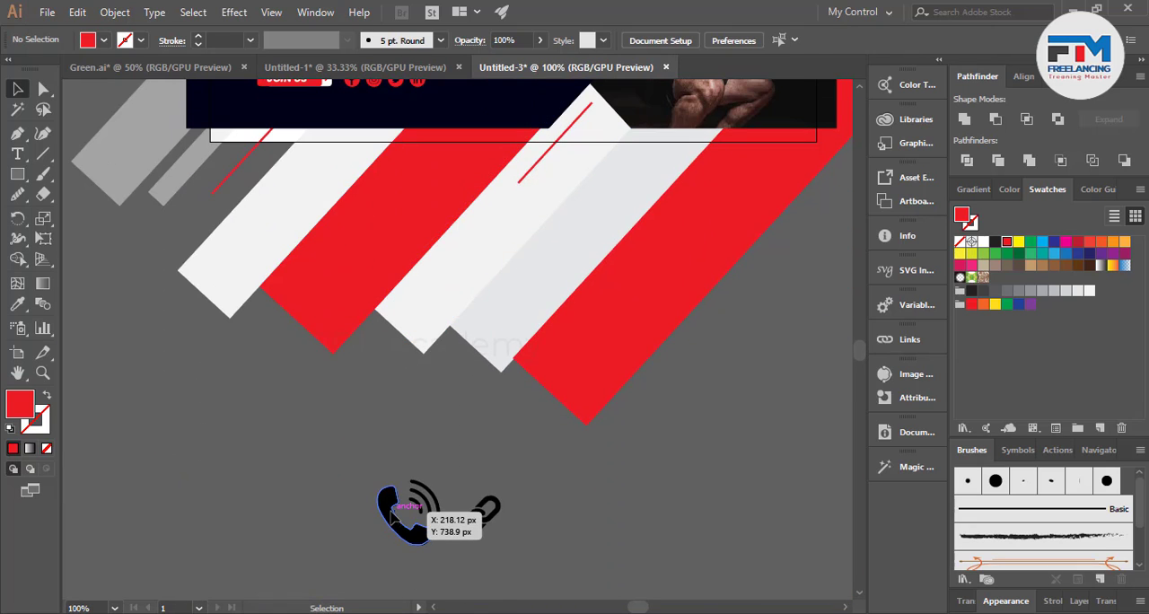
{"action": "left_click", "coordinate": [391, 514]}
{"action": "right_click", "coordinate": [438, 528]}
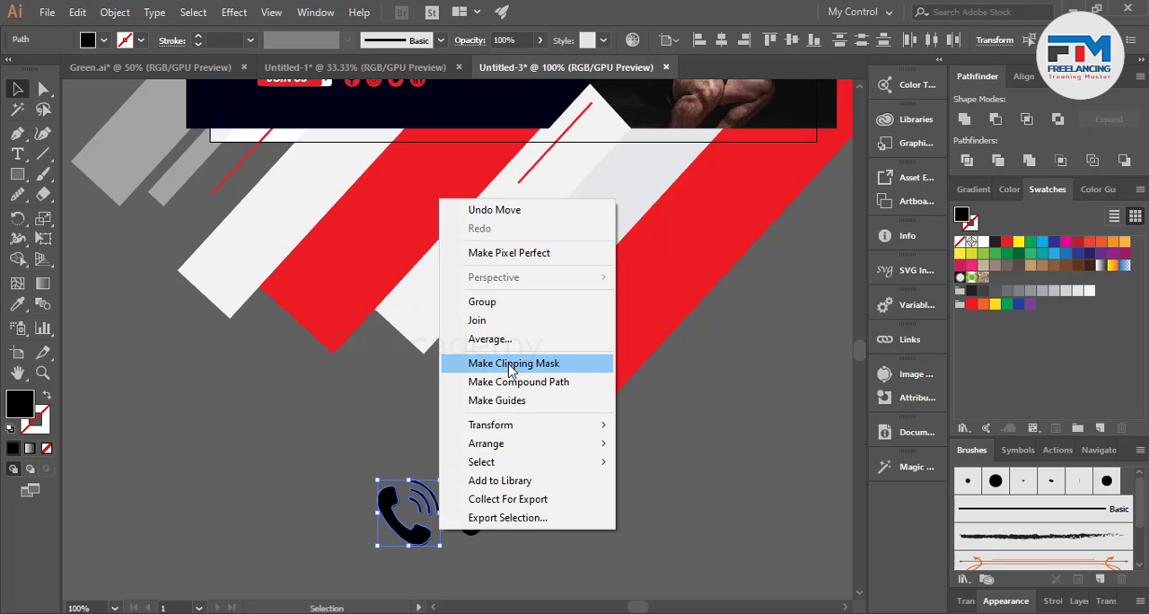
{"action": "left_click", "coordinate": [499, 310]}
{"action": "left_click", "coordinate": [636, 526]}
{"action": "right_click", "coordinate": [489, 499]}
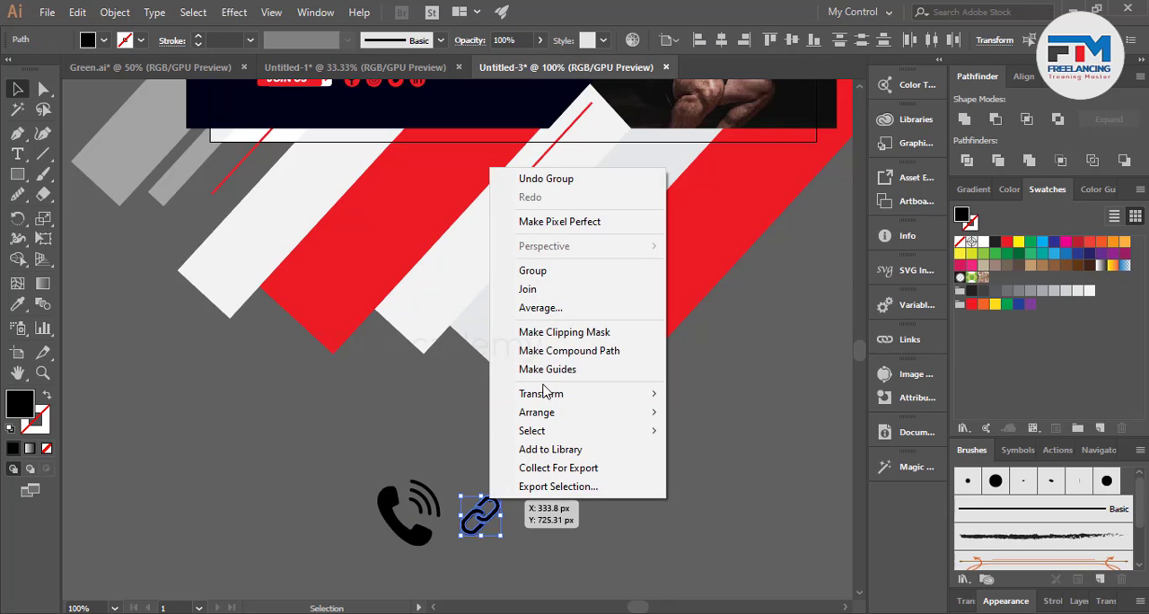
{"action": "left_click", "coordinate": [552, 271]}
{"action": "left_click", "coordinate": [445, 557]}
Scale the phone and link icons to matching heights side by side, and shrink both together.
{"action": "scroll", "coordinate": [442, 558], "scroll_direction": "up", "scroll_amount": 2}
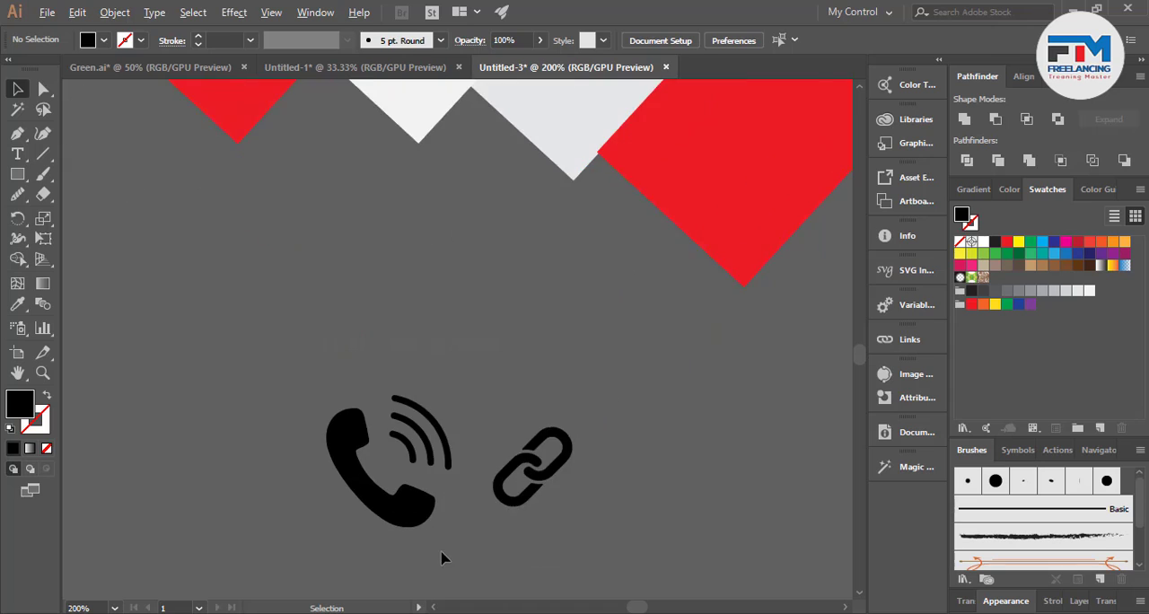
{"action": "scroll", "coordinate": [440, 557], "scroll_direction": "up", "scroll_amount": 2}
{"action": "left_click", "coordinate": [389, 495]}
{"action": "left_click_drag", "start_coordinate": [461, 500], "coordinate": [404, 426]}
{"action": "left_click", "coordinate": [566, 424]}
{"action": "left_click", "coordinate": [599, 445]}
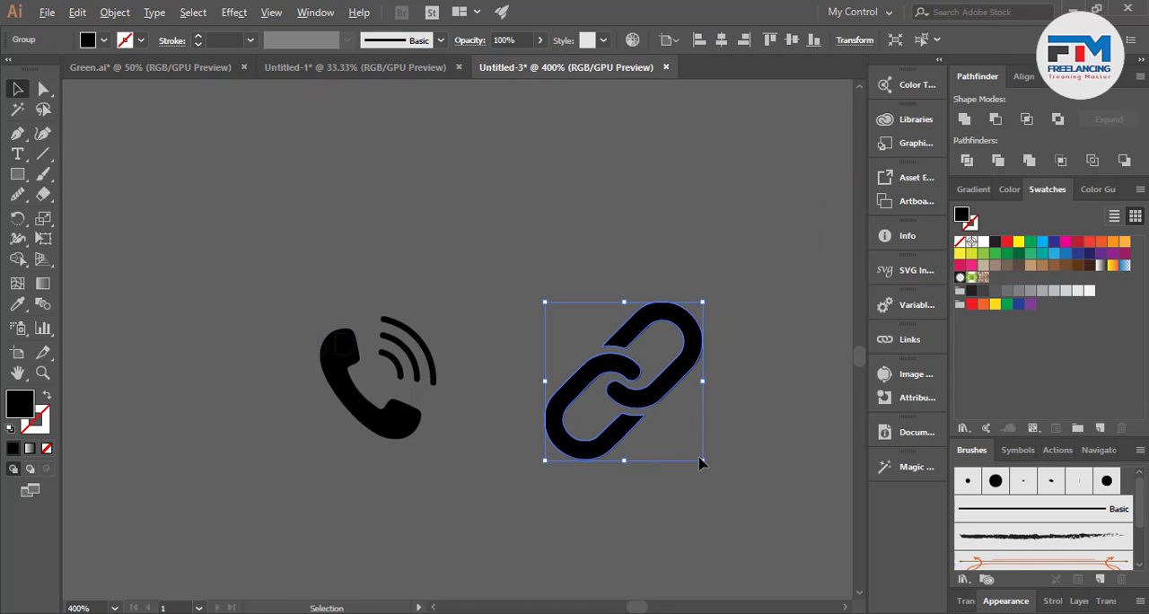
{"action": "left_click_drag", "start_coordinate": [699, 465], "coordinate": [533, 427]}
{"action": "left_click", "coordinate": [567, 471]}
{"action": "scroll", "coordinate": [567, 471], "scroll_direction": "down", "scroll_amount": 4}
{"action": "left_click_drag", "start_coordinate": [725, 523], "coordinate": [738, 532]}
{"action": "scroll", "coordinate": [612, 483], "scroll_direction": "down", "scroll_amount": 2}
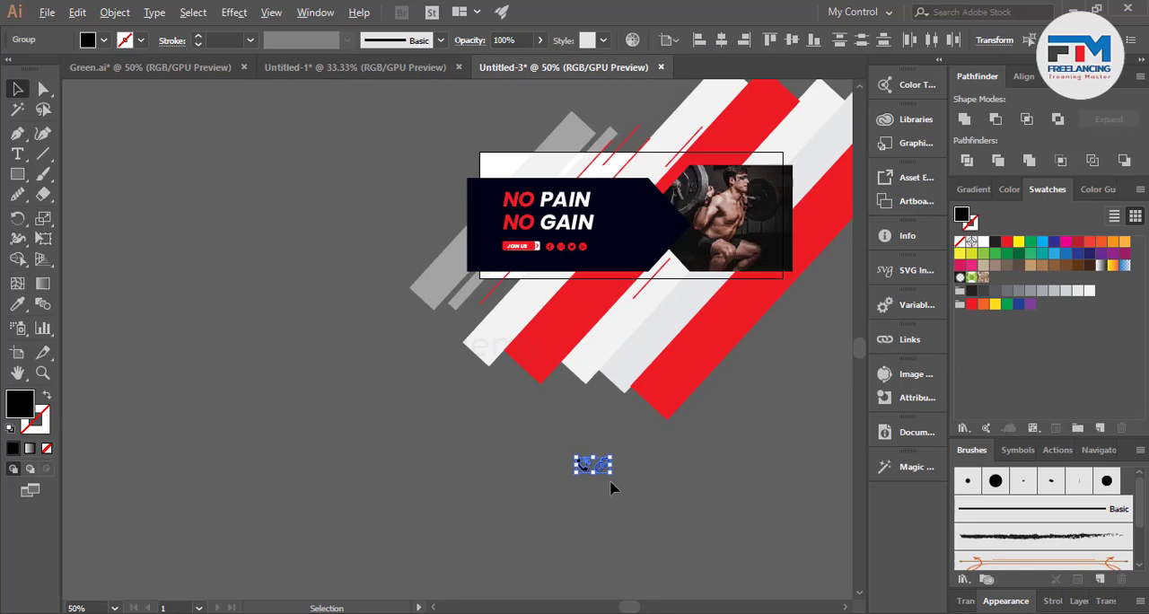
Move the phone and link icons onto the banner below the JOIN US button and fill them white.
{"action": "left_click_drag", "start_coordinate": [599, 467], "coordinate": [530, 261]}
{"action": "scroll", "coordinate": [530, 260], "scroll_direction": "up", "scroll_amount": 7}
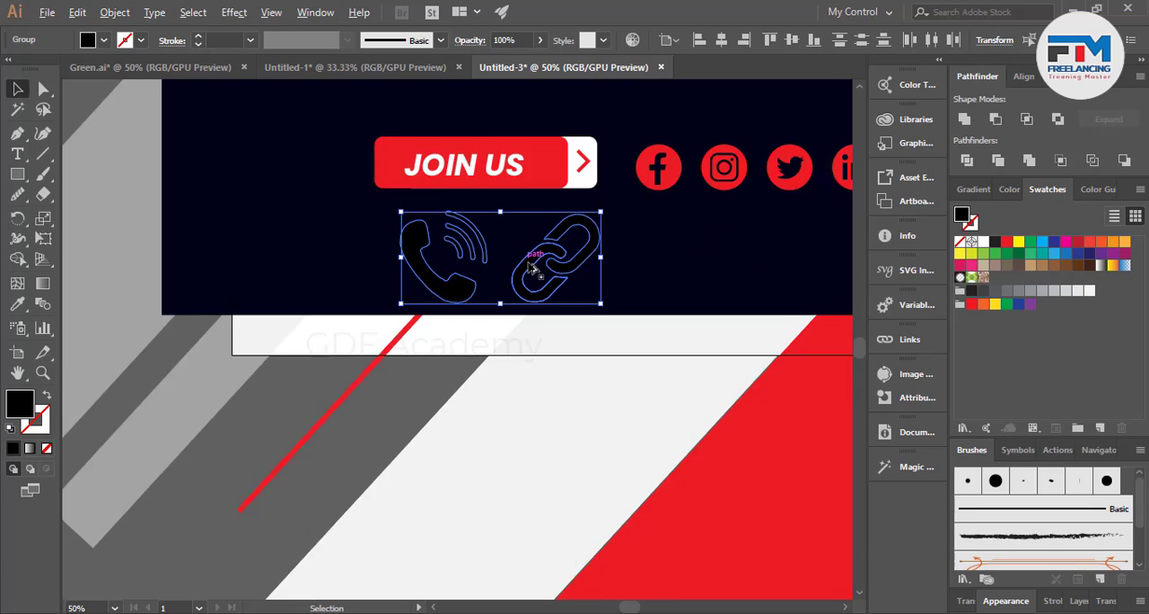
{"action": "left_click", "coordinate": [983, 242]}
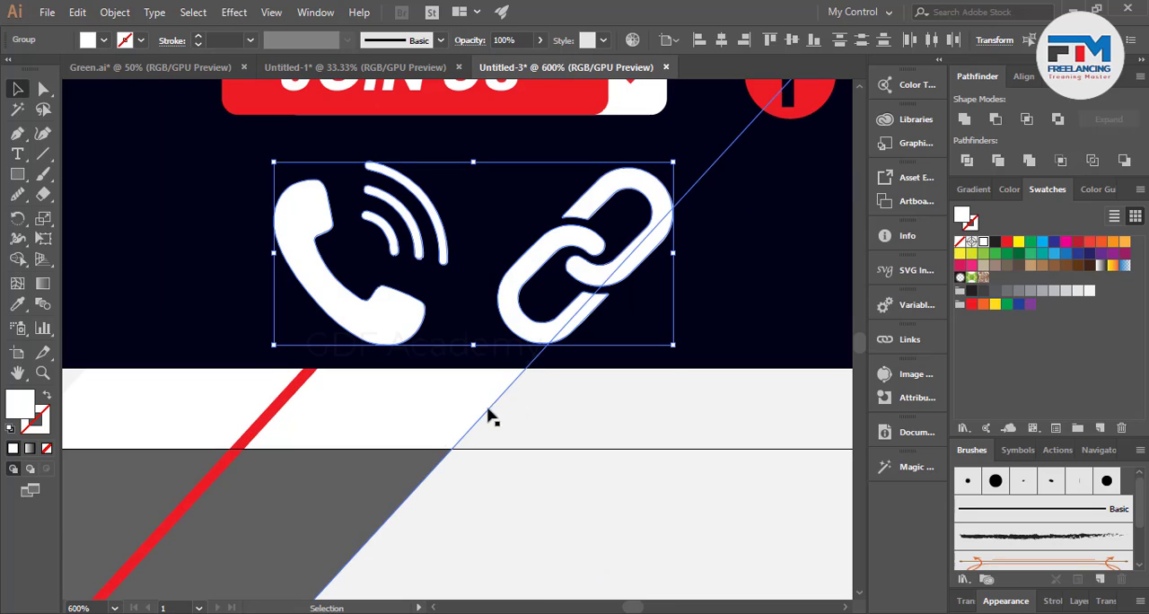
Scale both contact icons down to under half size and place them in a spaced row below the JOIN US button and social icons.
{"action": "left_click", "coordinate": [377, 461]}
{"action": "left_click", "coordinate": [383, 326]}
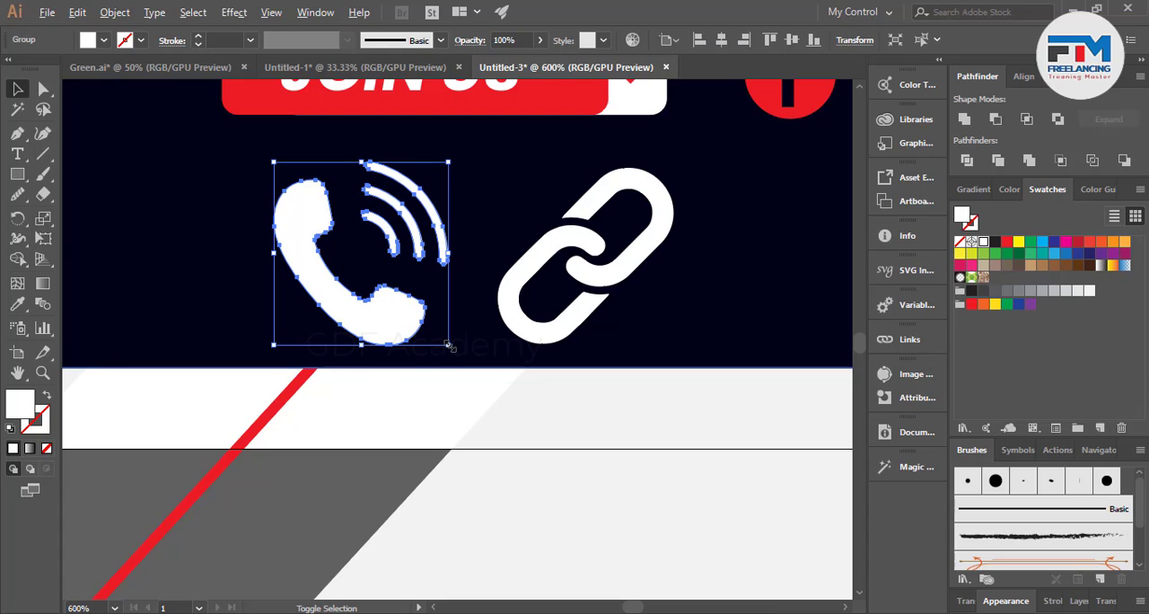
{"action": "left_click", "coordinate": [530, 328], "text": "shift"}
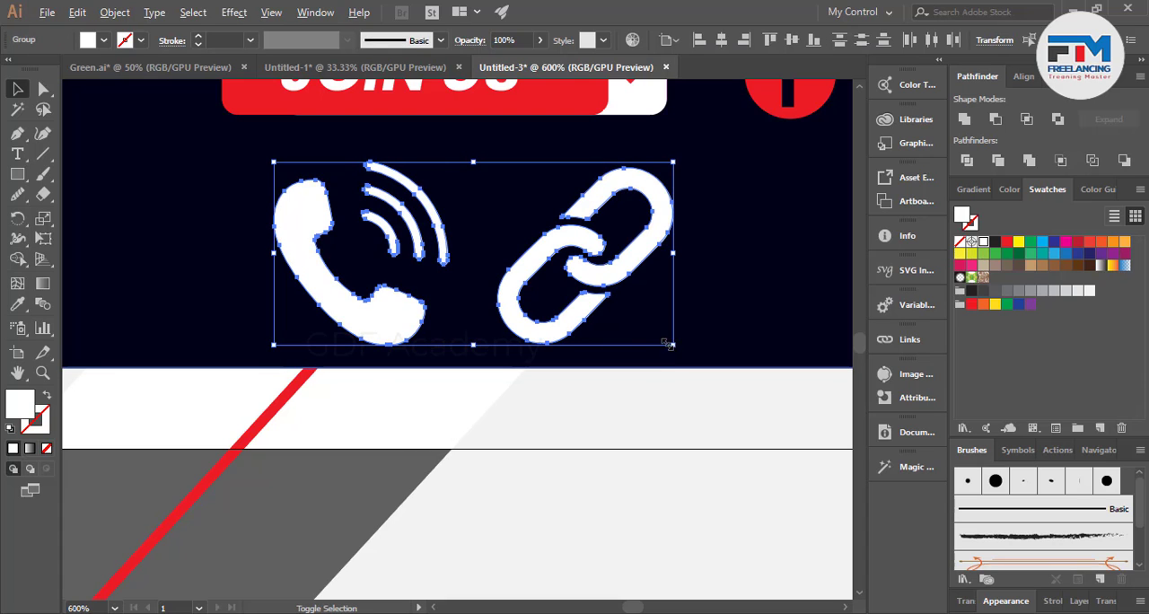
{"action": "left_click_drag", "start_coordinate": [671, 344], "coordinate": [562, 294]}
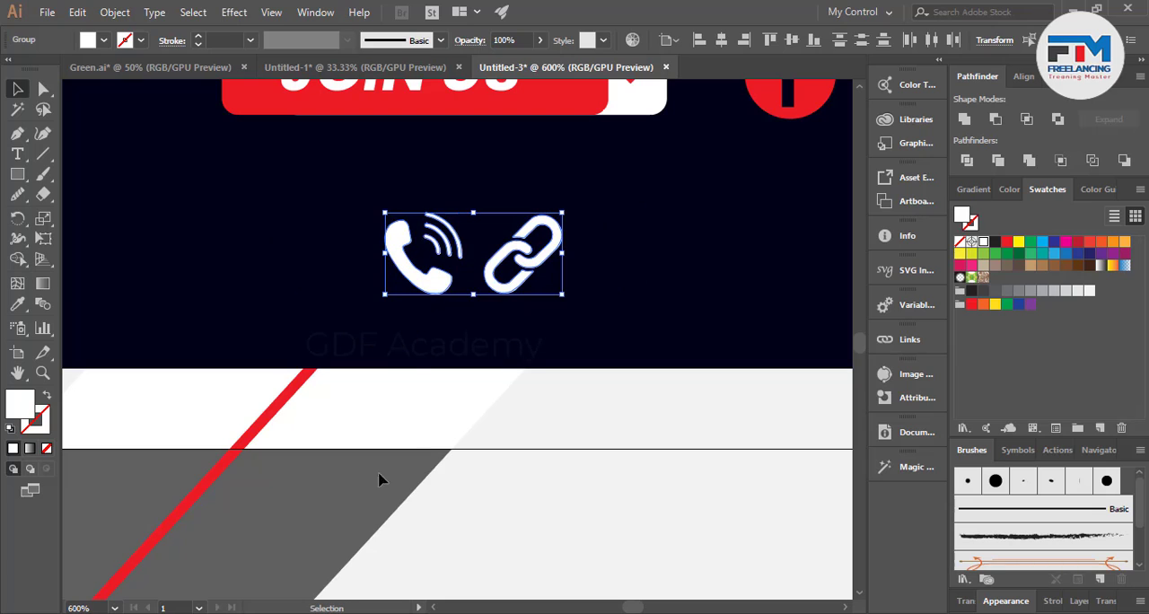
{"action": "left_click", "coordinate": [379, 480]}
{"action": "left_click_drag", "start_coordinate": [437, 289], "coordinate": [266, 299]}
{"action": "scroll", "coordinate": [290, 326], "scroll_direction": "down", "scroll_amount": 3, "text": "alt"}
{"action": "left_click_drag", "start_coordinate": [404, 321], "coordinate": [597, 329]}
Add the contact phone number as text beside the phone icon and colour it white.
{"action": "left_click", "coordinate": [17, 153]}
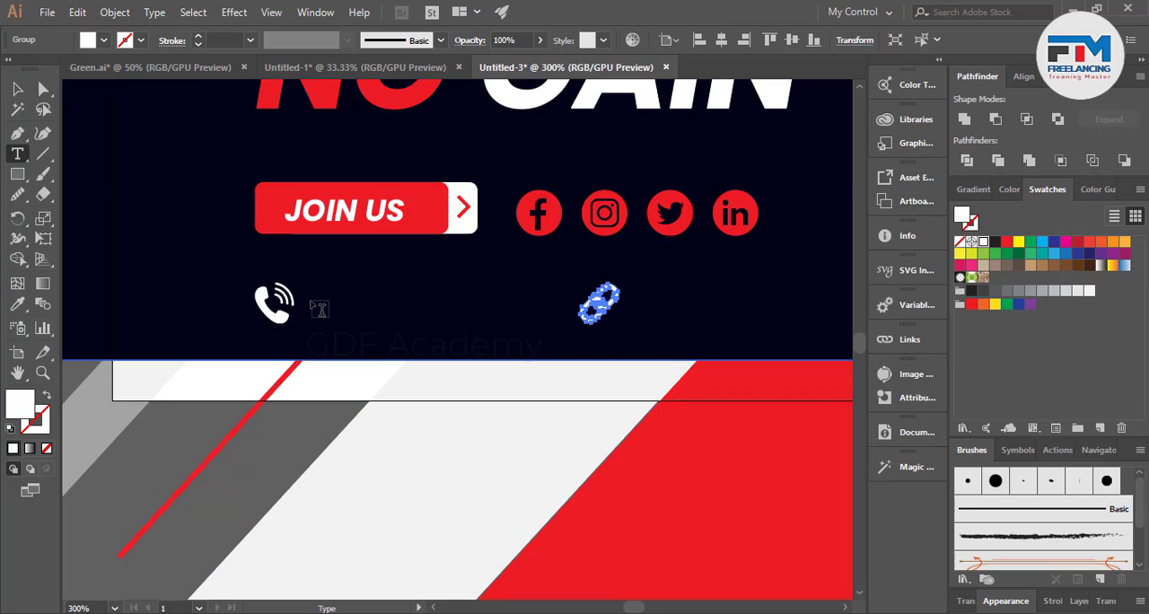
{"action": "left_click", "coordinate": [312, 307]}
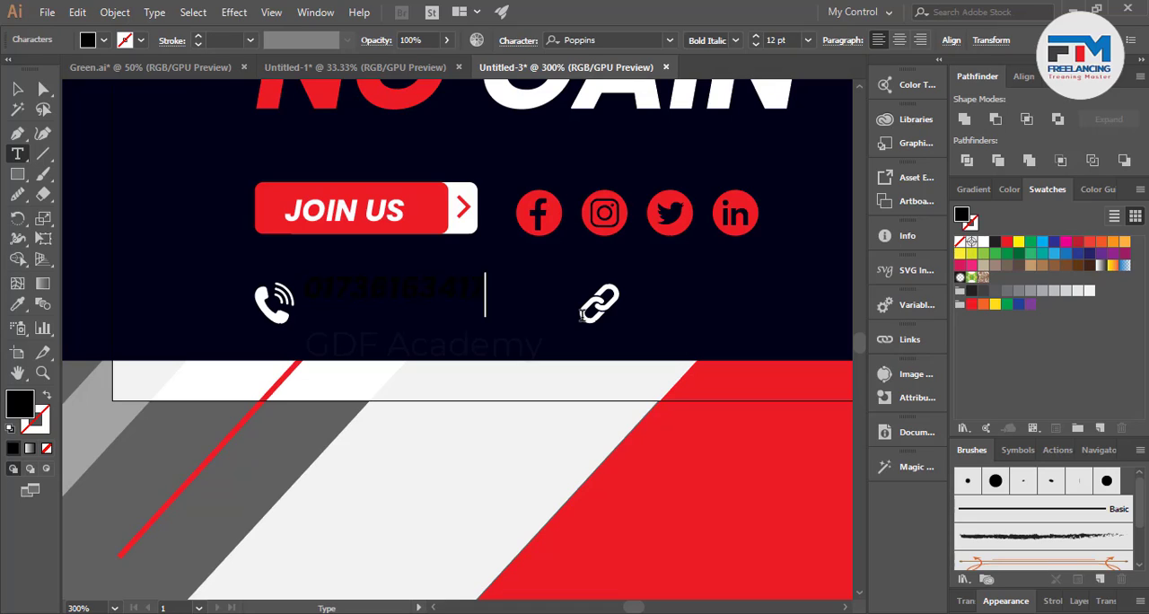
{"action": "left_click_drag", "start_coordinate": [509, 289], "coordinate": [232, 290]}
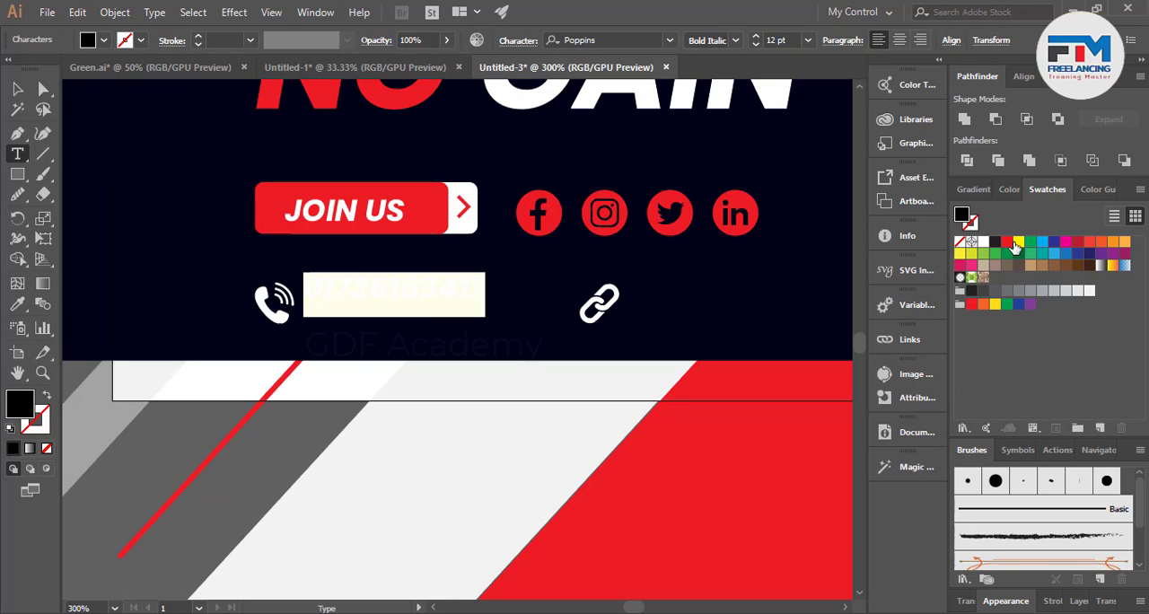
{"action": "left_click", "coordinate": [982, 243]}
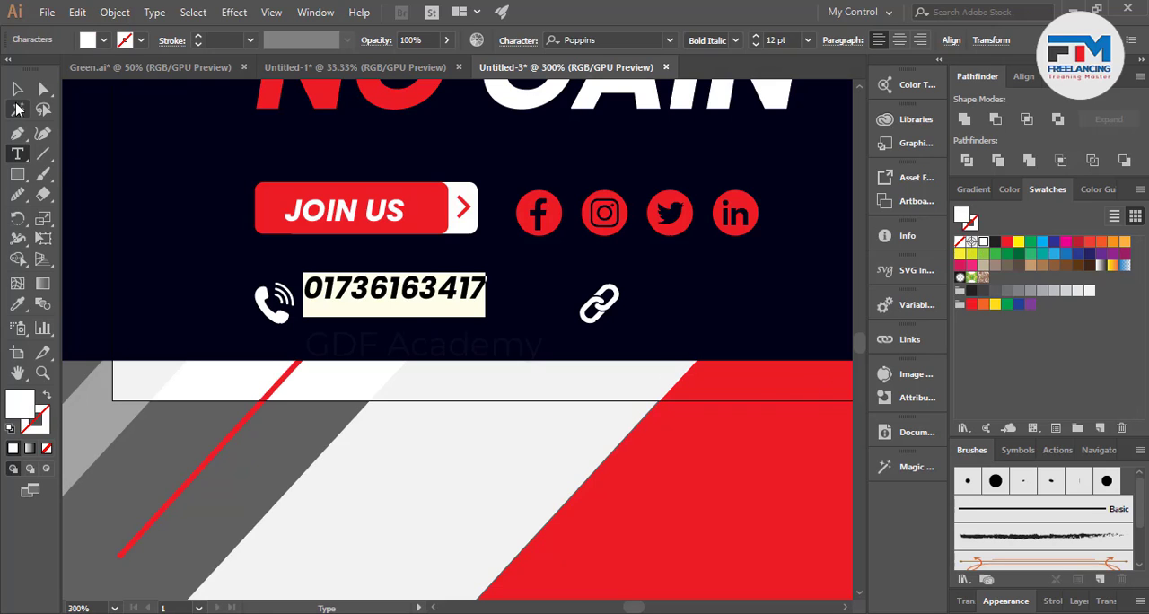
{"action": "left_click", "coordinate": [17, 88]}
Move the phone number text level with the phone icon and set its Poppins style to Regular.
{"action": "key", "text": "ctrl+="}
{"action": "key", "text": "ctrl+="}
{"action": "left_click_drag", "start_coordinate": [362, 289], "coordinate": [373, 323]}
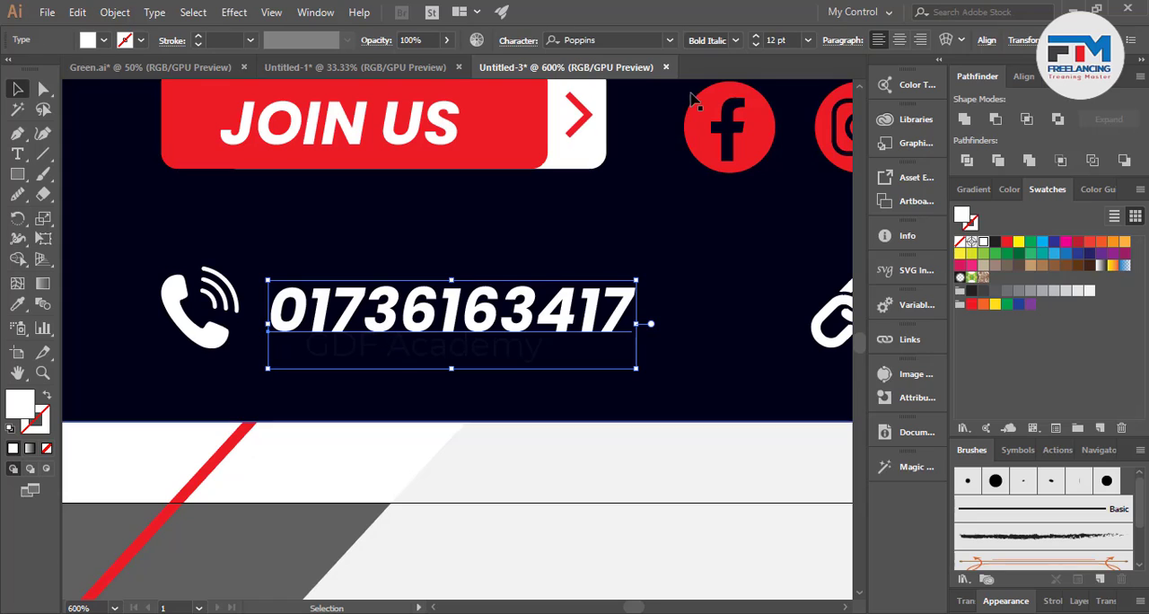
{"action": "left_click", "coordinate": [735, 41]}
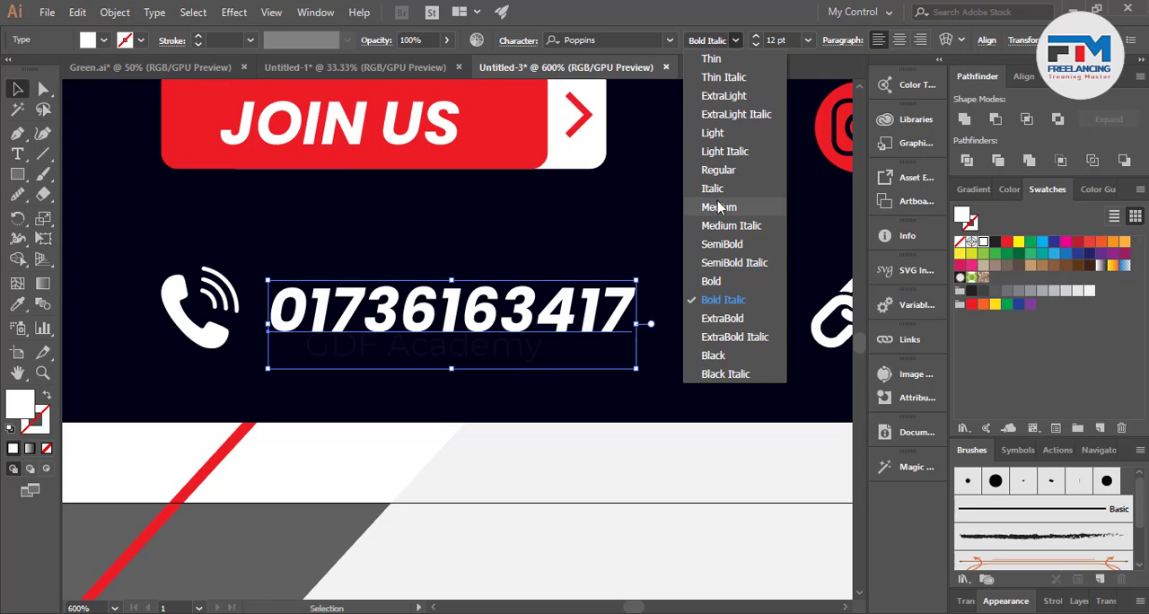
{"action": "left_click", "coordinate": [723, 174]}
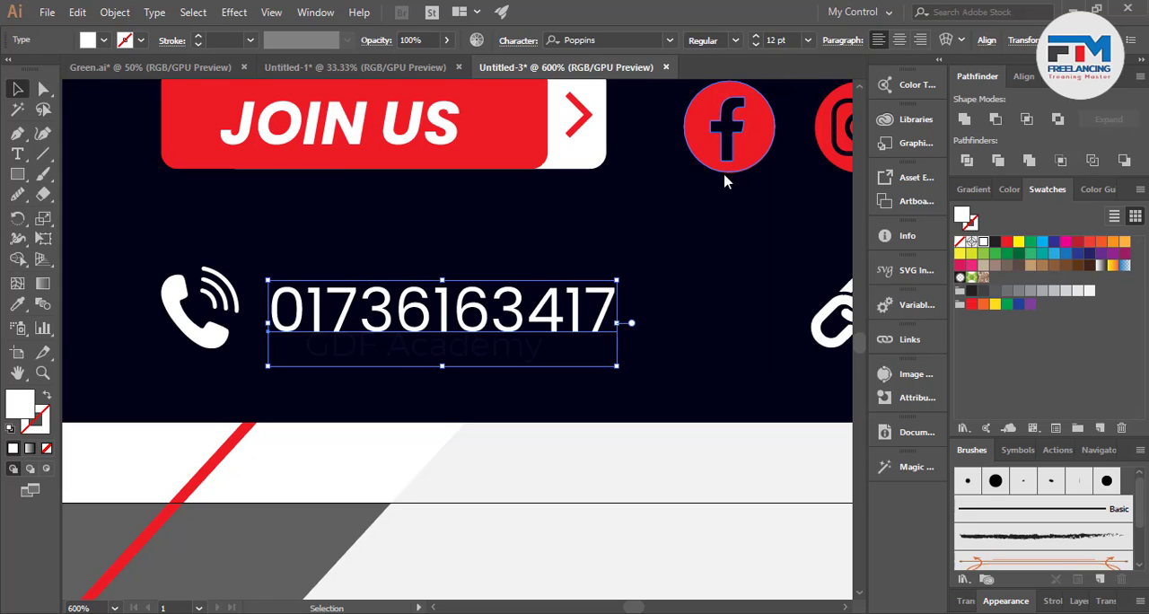
{"action": "scroll", "coordinate": [348, 405], "scroll_direction": "down", "scroll_amount": 2}
{"action": "left_click", "coordinate": [261, 464]}
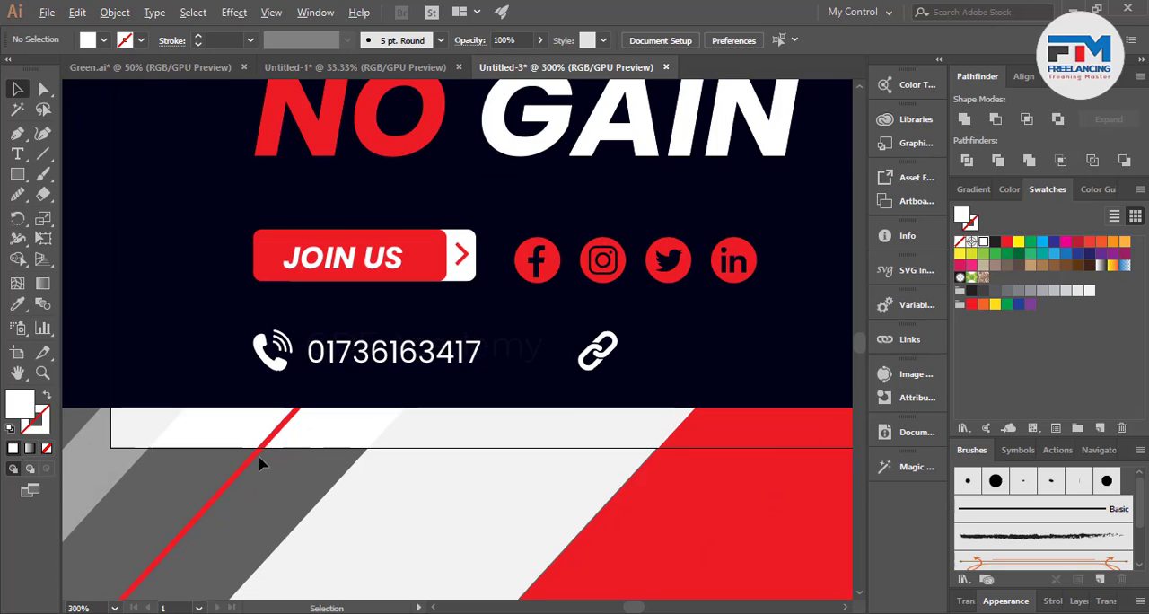
Duplicate the phone number text beside the link icon and replace the copy's content with a web address starting with "WW".
{"action": "scroll", "coordinate": [261, 464], "scroll_direction": "down", "scroll_amount": 2}
{"action": "scroll", "coordinate": [301, 422], "scroll_direction": "up", "scroll_amount": 1}
{"action": "left_click_drag", "start_coordinate": [301, 422], "coordinate": [514, 425]}
{"action": "key", "text": "t"}
{"action": "left_click", "coordinate": [559, 406]}
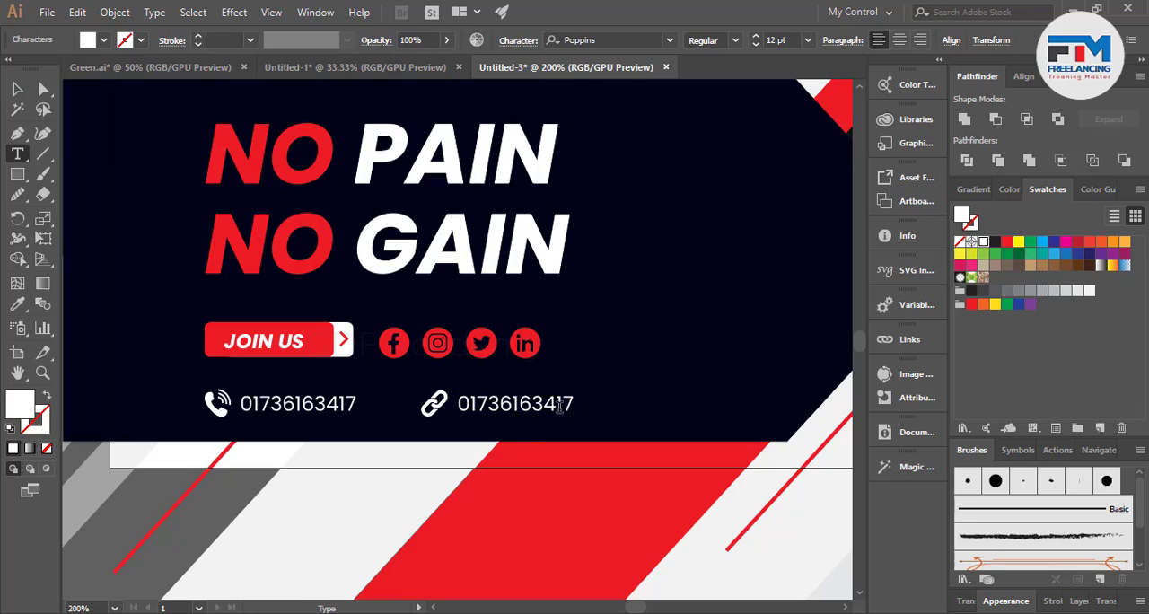
{"action": "left_click_drag", "start_coordinate": [582, 405], "coordinate": [413, 405]}
{"action": "type", "text": "ww"}
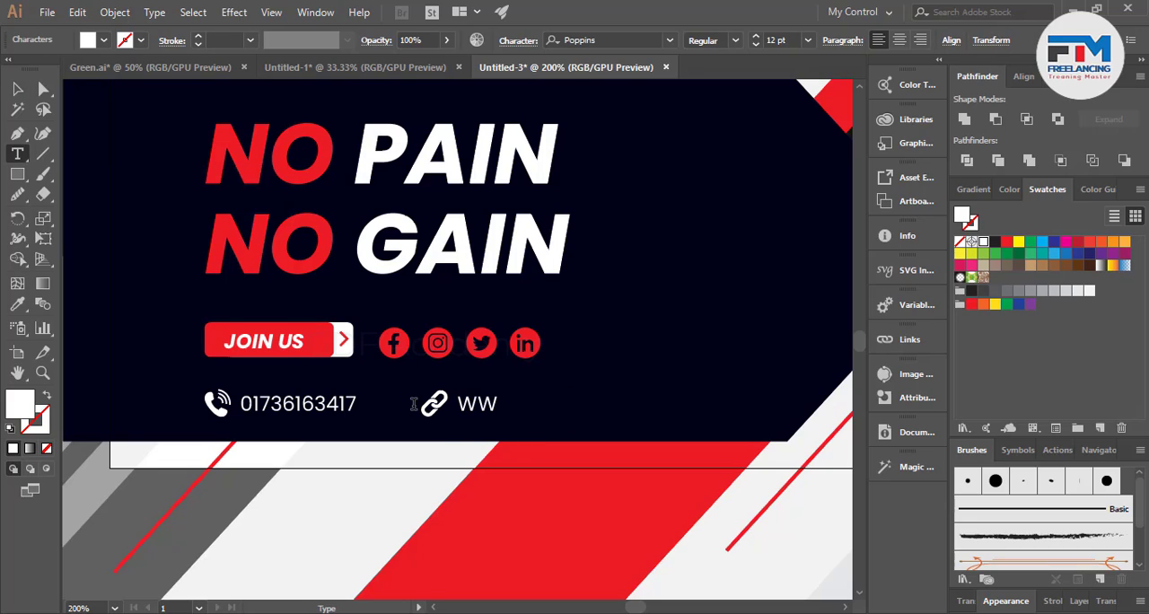
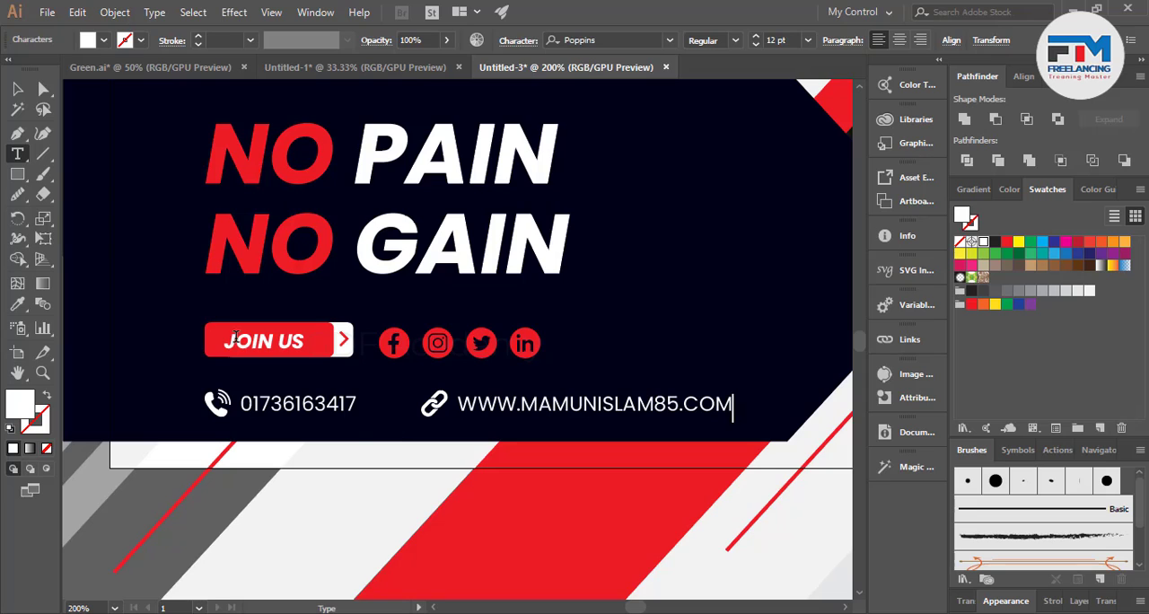
Draw a small white rectangle on the empty canvas above and left of the artboard.
{"action": "key", "text": "ctrl+1"}
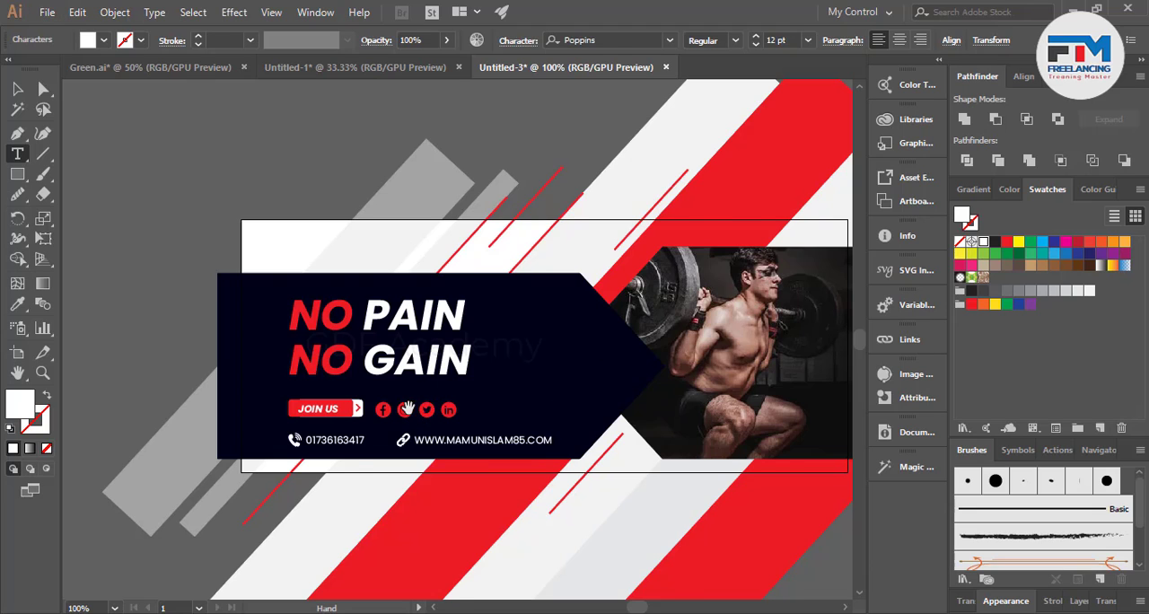
{"action": "scroll", "coordinate": [407, 409], "scroll_direction": "down", "scroll_amount": 1}
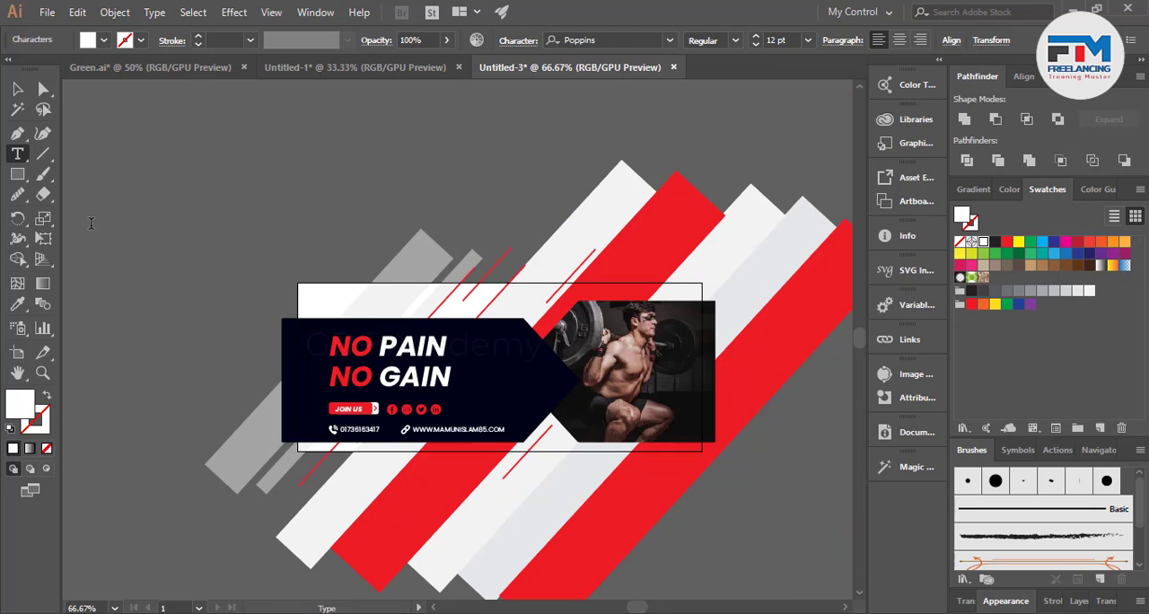
{"action": "left_click", "coordinate": [18, 90]}
{"action": "left_click", "coordinate": [153, 266]}
{"action": "scroll", "coordinate": [173, 285], "scroll_direction": "up", "scroll_amount": 4}
{"action": "scroll", "coordinate": [217, 333], "scroll_direction": "up", "scroll_amount": 5}
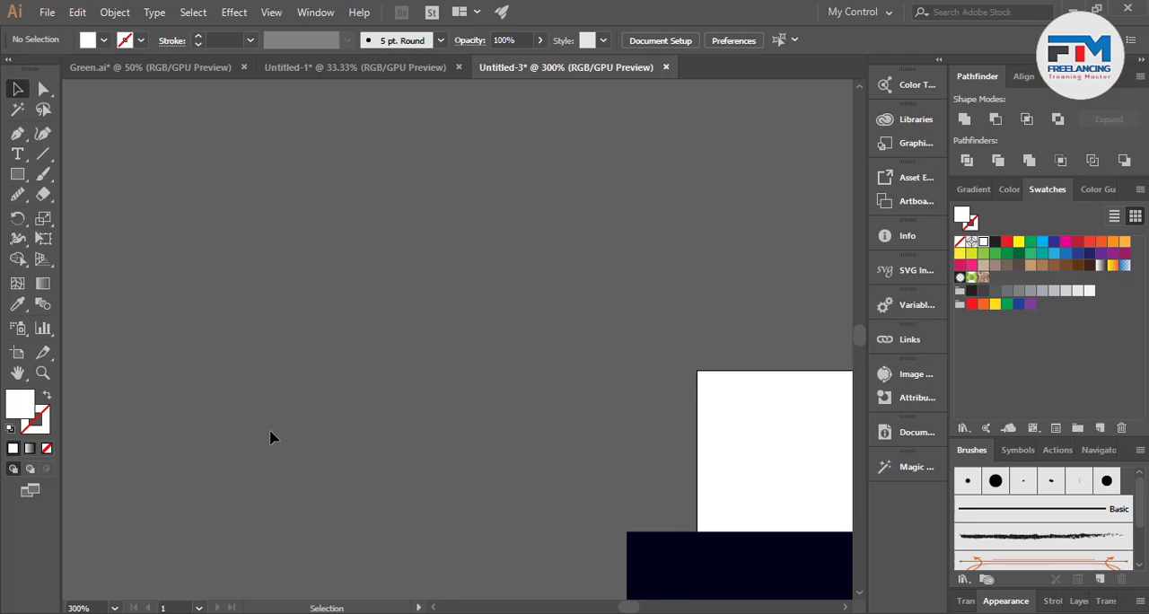
{"action": "left_click_drag", "start_coordinate": [249, 262], "coordinate": [296, 287]}
{"action": "key", "text": "v"}
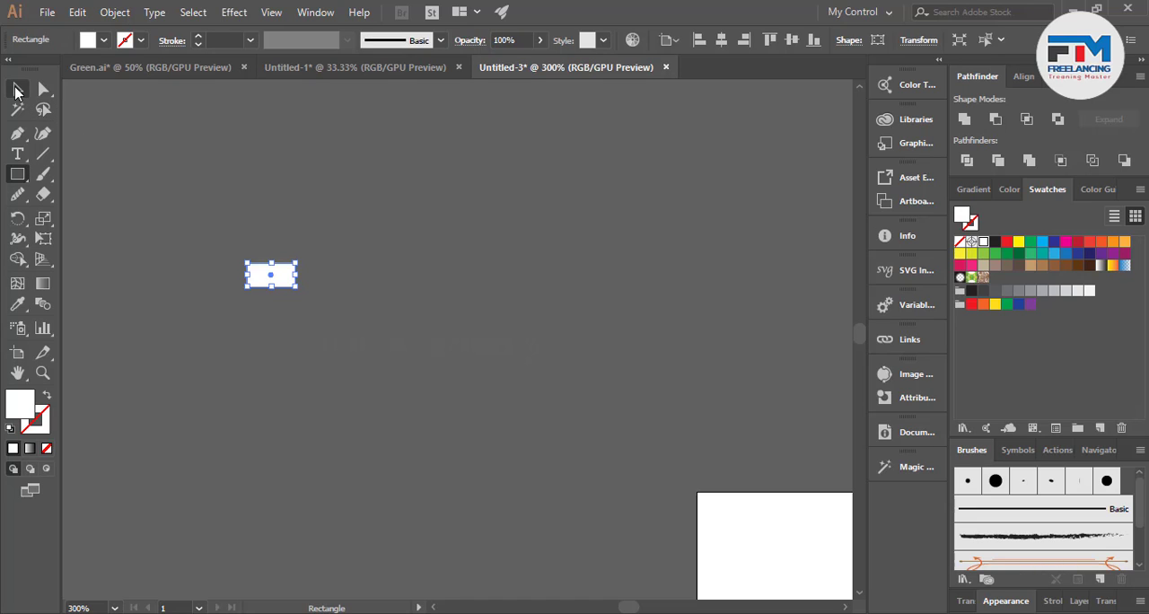
Reduce the white rectangle's height to about 4 px to form a slim horizontal bar.
{"action": "left_click", "coordinate": [215, 254]}
{"action": "scroll", "coordinate": [215, 254], "scroll_direction": "up", "scroll_amount": 2}
{"action": "mouse_move", "coordinate": [335, 320]}
{"action": "left_mouse_down"}
{"action": "mouse_move", "coordinate": [331, 308]}
{"action": "mouse_move", "coordinate": [329, 329]}
{"action": "left_mouse_up"}
{"action": "left_click", "coordinate": [318, 325]}
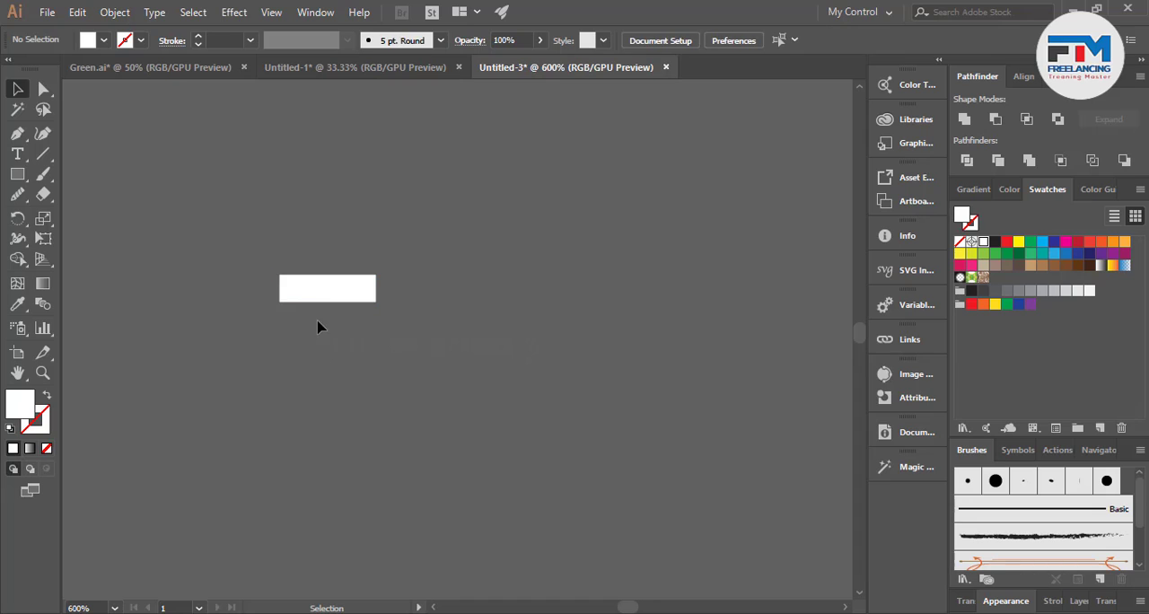
{"action": "scroll", "coordinate": [282, 307], "scroll_direction": "up", "scroll_amount": 3}
{"action": "left_click", "coordinate": [395, 273]}
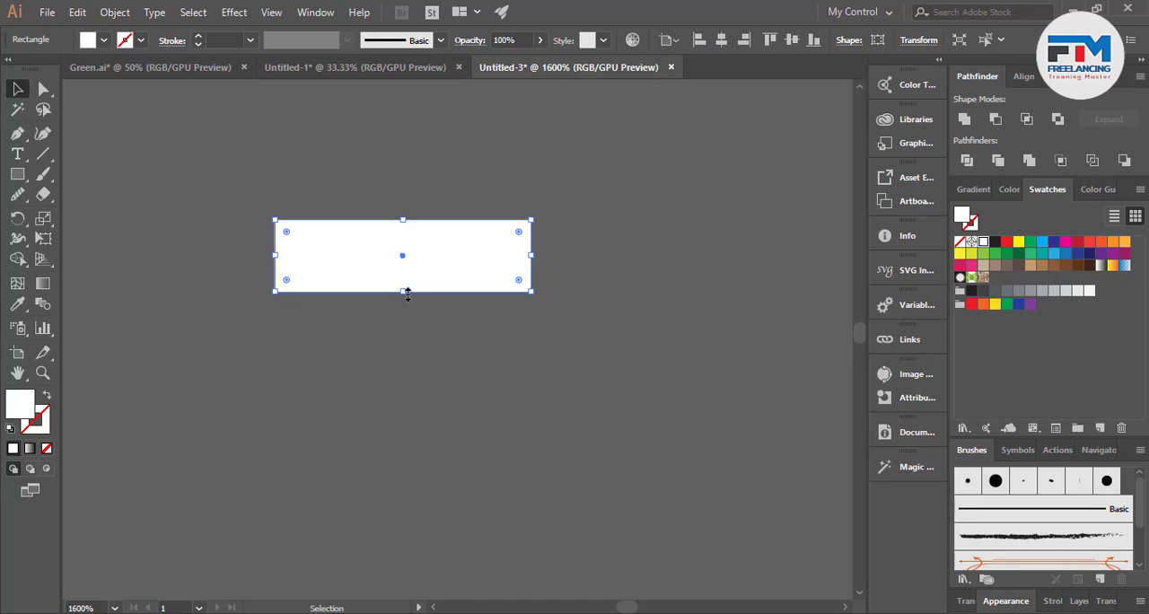
{"action": "left_click_drag", "start_coordinate": [405, 291], "coordinate": [492, 318]}
{"action": "left_click", "coordinate": [431, 317]}
Add a tall white plate and a shorter, narrower outer plate at each end of the bar, forming a dumbbell.
{"action": "scroll", "coordinate": [431, 317], "scroll_direction": "down", "scroll_amount": 3}
{"action": "left_click", "coordinate": [449, 320]}
{"action": "scroll", "coordinate": [341, 309], "scroll_direction": "up", "scroll_amount": 2}
{"action": "left_click_drag", "start_coordinate": [349, 302], "coordinate": [269, 289]}
{"action": "left_click_drag", "start_coordinate": [265, 349], "coordinate": [269, 328]}
{"action": "left_click_drag", "start_coordinate": [237, 276], "coordinate": [689, 316]}
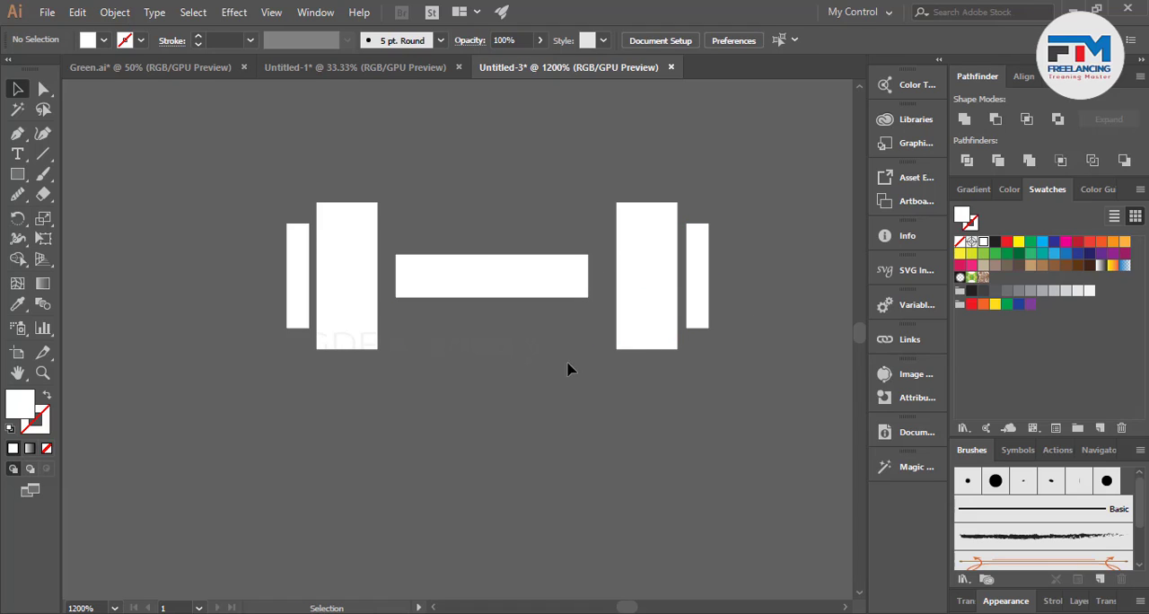
Round the corners of all five dumbbell rectangles together, giving the narrow outer plates fully rounded ends.
{"action": "left_click", "coordinate": [42, 89]}
{"action": "left_click_drag", "start_coordinate": [260, 259], "coordinate": [764, 403]}
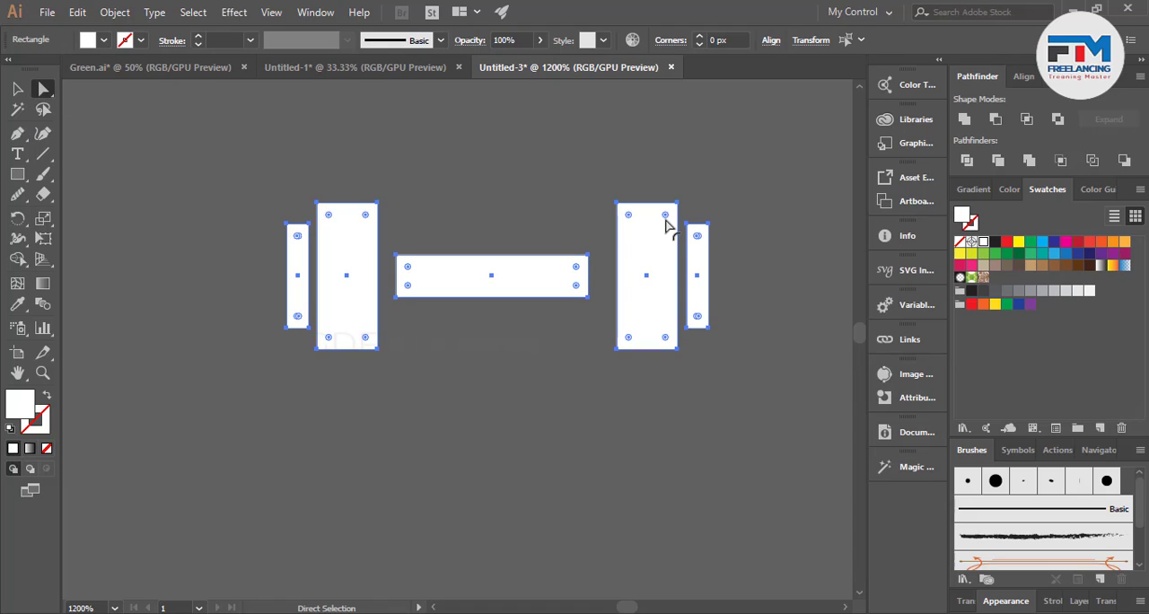
{"action": "left_click_drag", "start_coordinate": [665, 224], "coordinate": [659, 224]}
{"action": "left_click", "coordinate": [502, 249]}
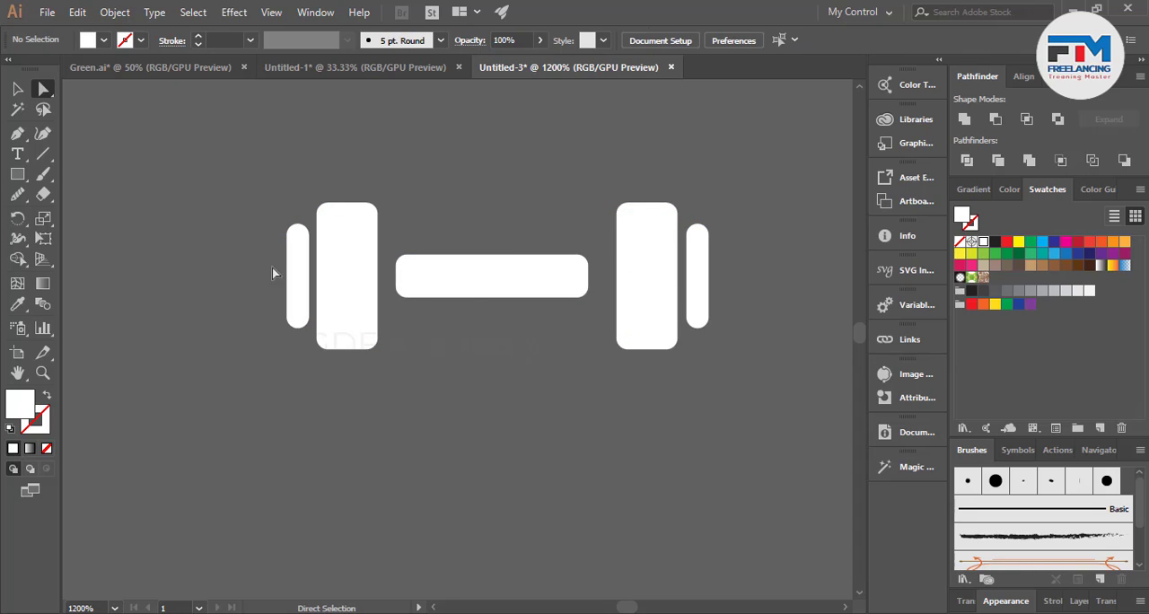
Move the left and right plate pairs inward, leaving only a small gap at each end of the bar.
{"action": "left_click", "coordinate": [17, 89]}
{"action": "left_click_drag", "start_coordinate": [326, 333], "coordinate": [349, 311]}
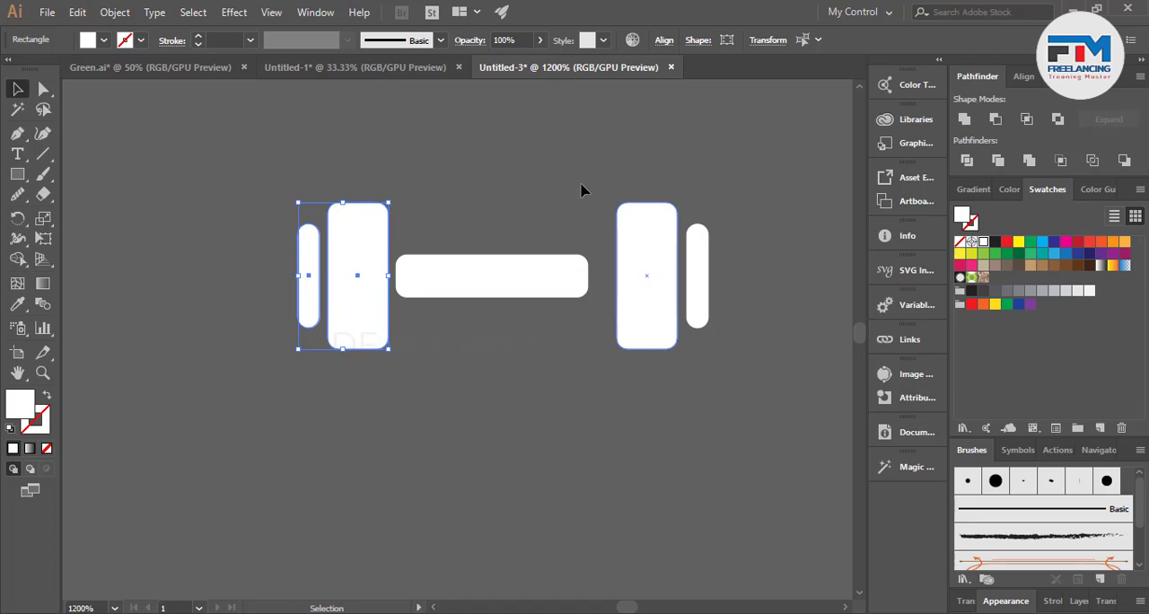
{"action": "left_click_drag", "start_coordinate": [575, 185], "coordinate": [704, 354]}
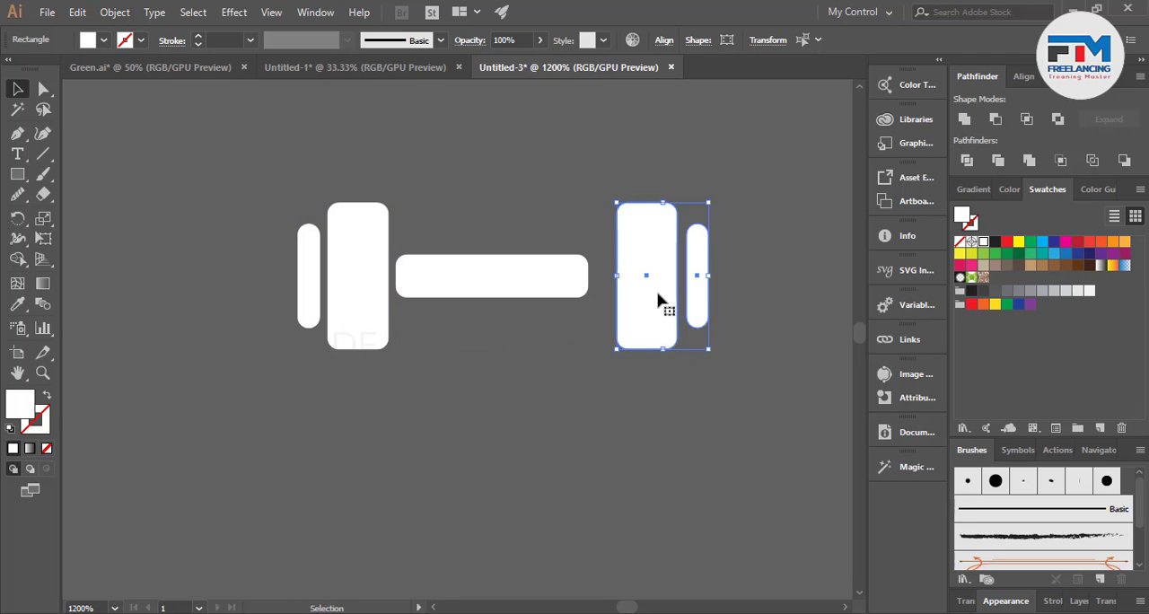
{"action": "left_click_drag", "start_coordinate": [658, 293], "coordinate": [637, 293]}
{"action": "left_click", "coordinate": [482, 372]}
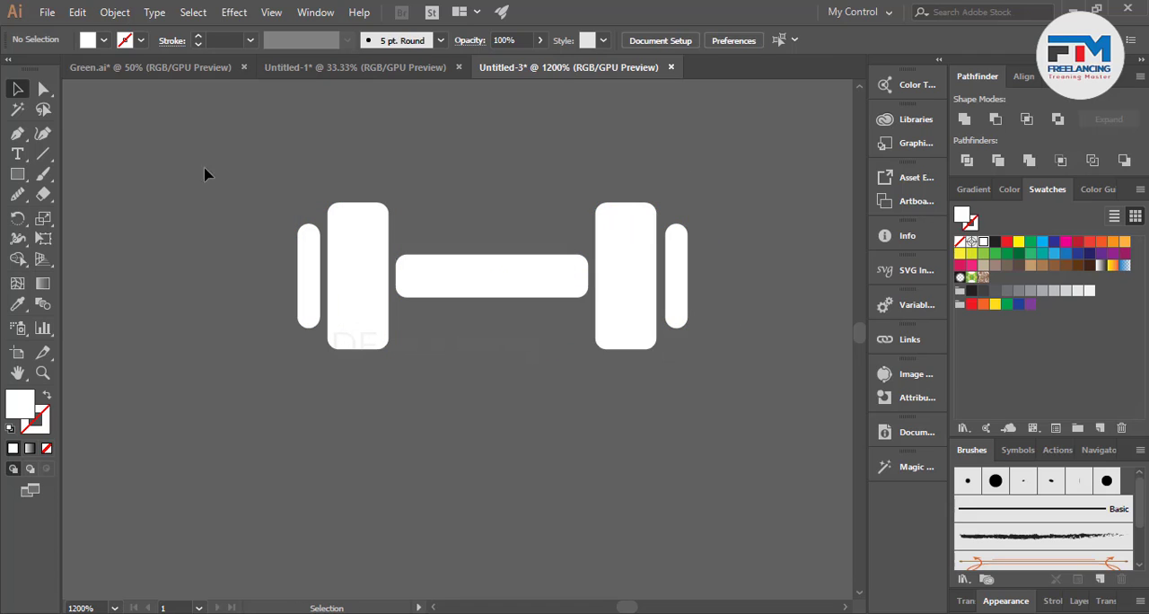
{"action": "left_click_drag", "start_coordinate": [205, 175], "coordinate": [781, 406]}
{"action": "right_click", "coordinate": [628, 314]}
{"action": "left_click", "coordinate": [521, 370]}
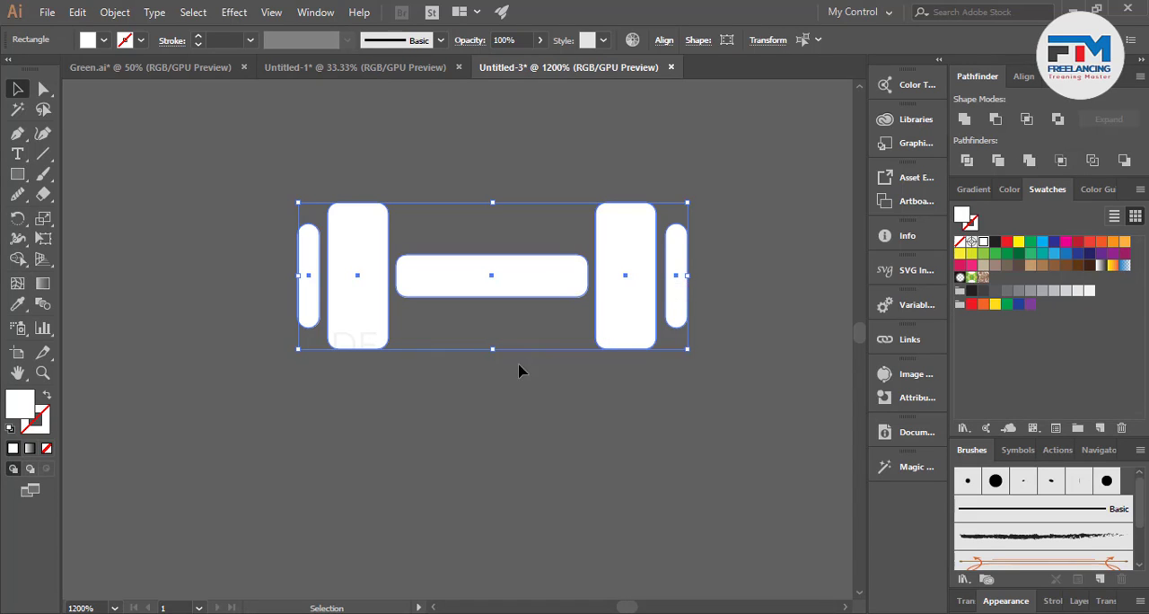
Shorten the dumbbell's bar to 12 px wide and move the right plate pair in beside its new end.
{"action": "left_click", "coordinate": [578, 284]}
{"action": "left_click_drag", "start_coordinate": [587, 275], "coordinate": [515, 273]}
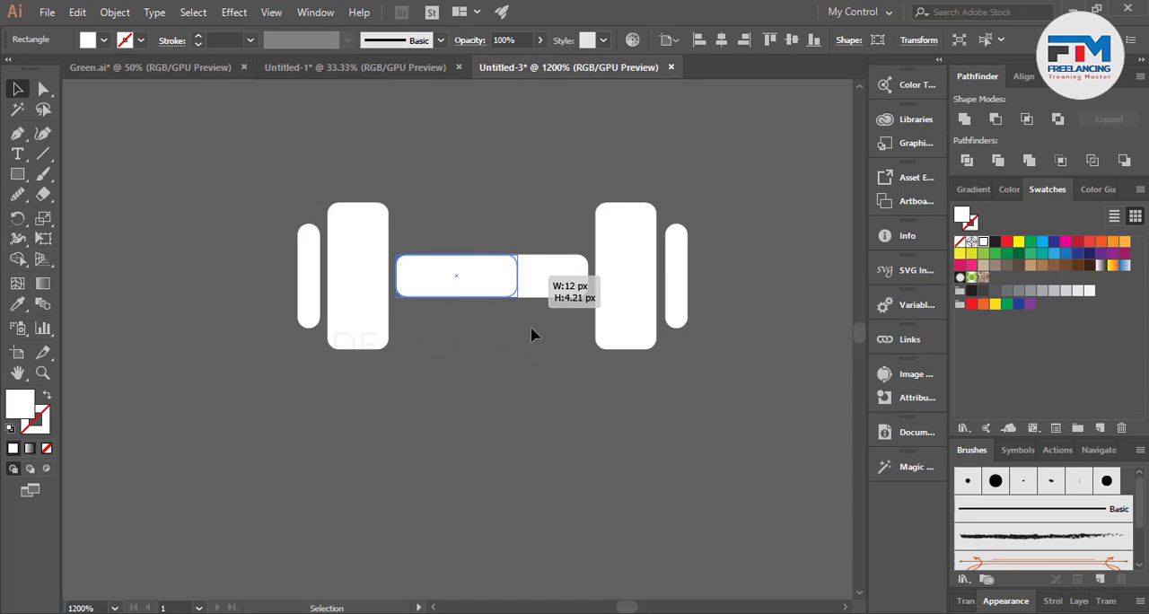
{"action": "left_click", "coordinate": [531, 332]}
{"action": "left_click_drag", "start_coordinate": [561, 177], "coordinate": [784, 386]}
{"action": "left_click_drag", "start_coordinate": [675, 294], "coordinate": [605, 314]}
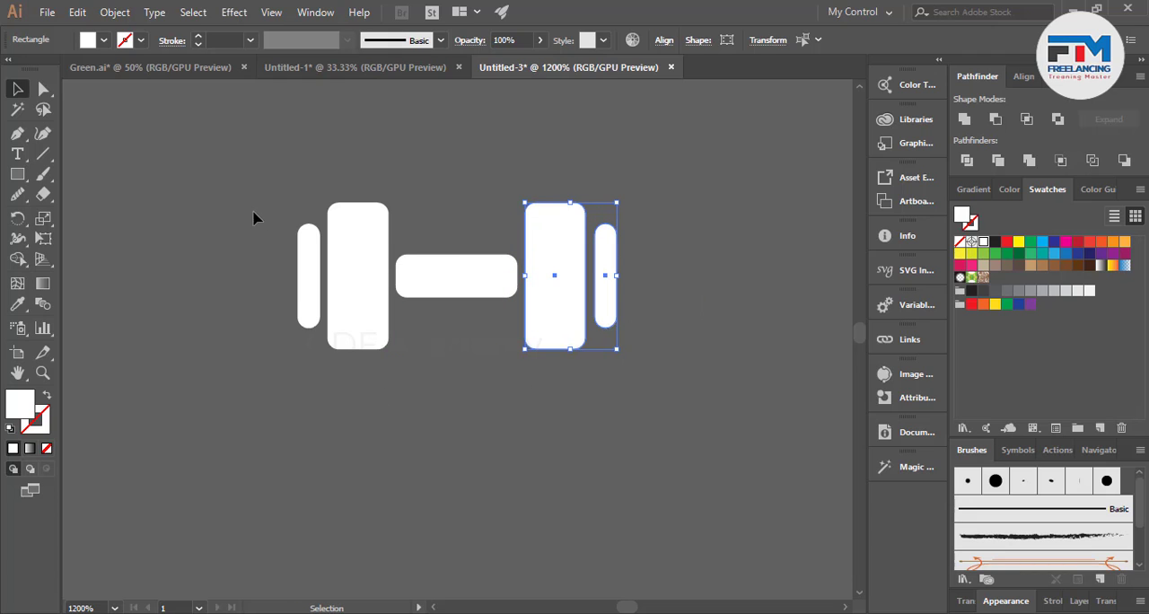
Group the five dumbbell shapes into one object.
{"action": "left_click_drag", "start_coordinate": [711, 397], "coordinate": [291, 202]}
{"action": "right_click", "coordinate": [555, 280]}
{"action": "left_click", "coordinate": [606, 384]}
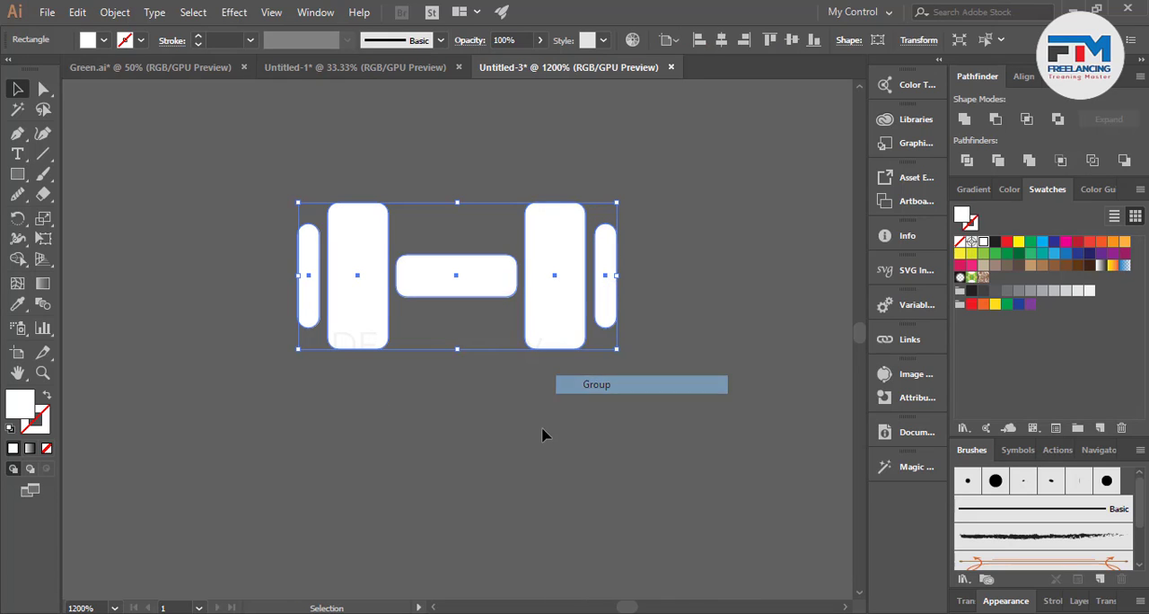
{"action": "left_click", "coordinate": [320, 455]}
Fill the dumbbell with the red swatch.
{"action": "scroll", "coordinate": [318, 454], "scroll_direction": "down", "scroll_amount": 4}
{"action": "scroll", "coordinate": [318, 460], "scroll_direction": "down", "scroll_amount": 2}
{"action": "scroll", "coordinate": [341, 328], "scroll_direction": "down", "scroll_amount": 2}
{"action": "left_click_drag", "start_coordinate": [339, 308], "coordinate": [432, 372]}
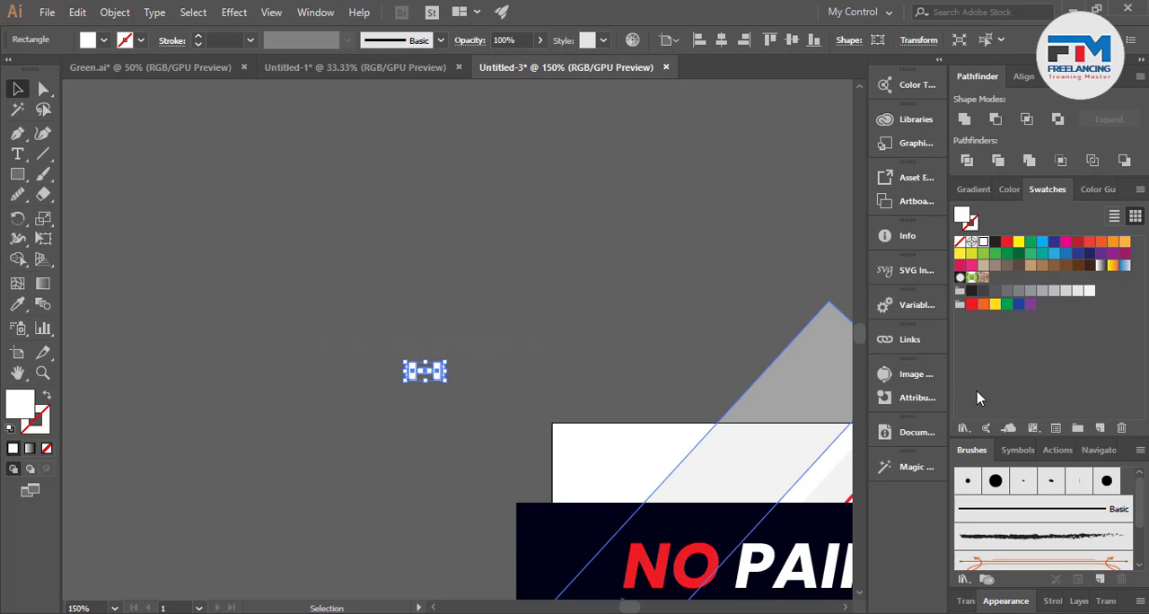
{"action": "left_click", "coordinate": [1010, 243]}
{"action": "left_click", "coordinate": [636, 395]}
Move the red dumbbell above the artboard's upper-left corner and tilt it diagonally, about 45°, with its right end raised.
{"action": "scroll", "coordinate": [574, 453], "scroll_direction": "up", "scroll_amount": 2}
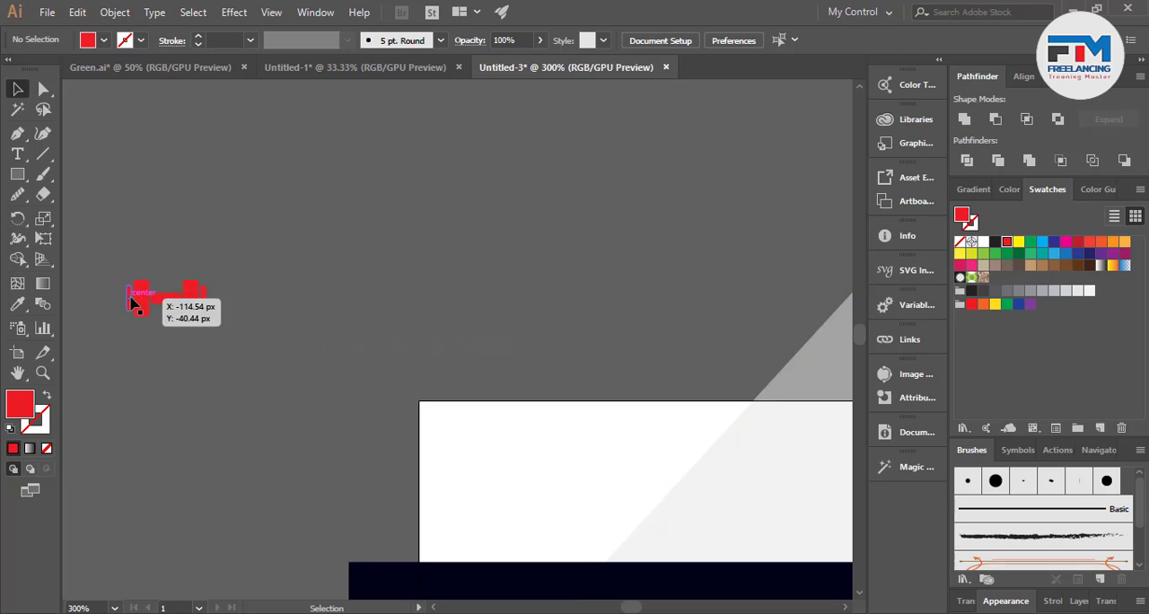
{"action": "left_click_drag", "start_coordinate": [132, 305], "coordinate": [401, 280]}
{"action": "mouse_move", "coordinate": [481, 302]}
{"action": "left_mouse_down"}
{"action": "mouse_move", "coordinate": [495, 259]}
{"action": "mouse_move", "coordinate": [490, 308]}
{"action": "left_mouse_up"}
{"action": "left_click", "coordinate": [490, 308]}
In the second headline line, colour the word NO white and the word GAIN red.
{"action": "scroll", "coordinate": [530, 398], "scroll_direction": "down", "scroll_amount": 4}
{"action": "scroll", "coordinate": [602, 440], "scroll_direction": "up", "scroll_amount": 1}
{"action": "scroll", "coordinate": [597, 434], "scroll_direction": "up", "scroll_amount": 2}
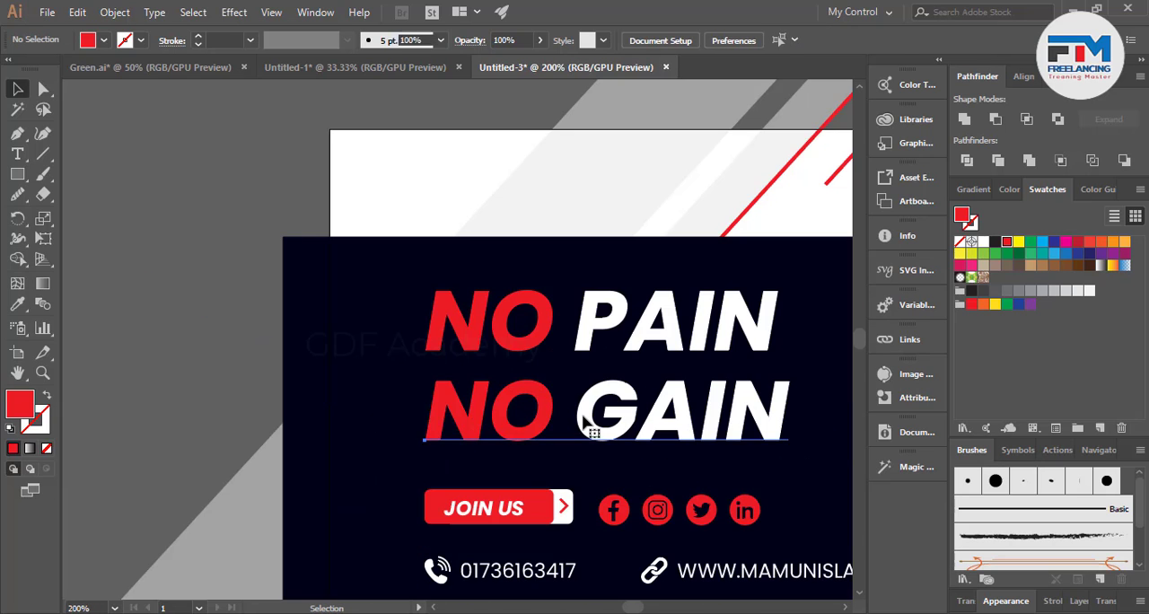
{"action": "double_click", "coordinate": [583, 417]}
{"action": "key", "text": "ctrl+a"}
{"action": "left_click", "coordinate": [552, 423]}
{"action": "left_click_drag", "start_coordinate": [567, 420], "coordinate": [424, 422]}
{"action": "left_click", "coordinate": [983, 243]}
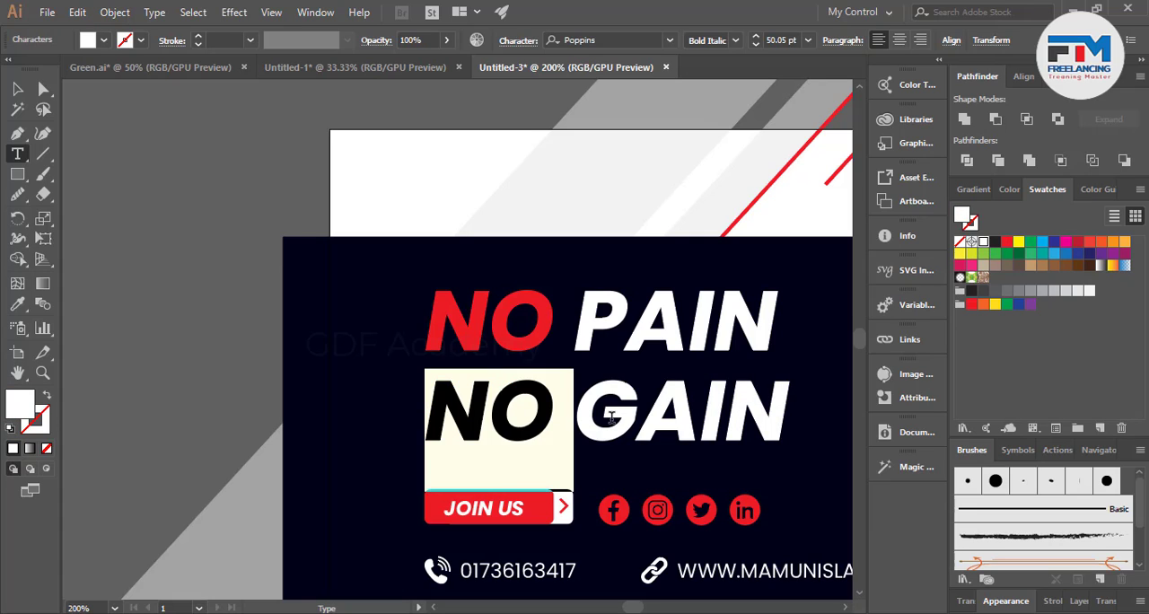
{"action": "left_click_drag", "start_coordinate": [554, 420], "coordinate": [790, 420]}
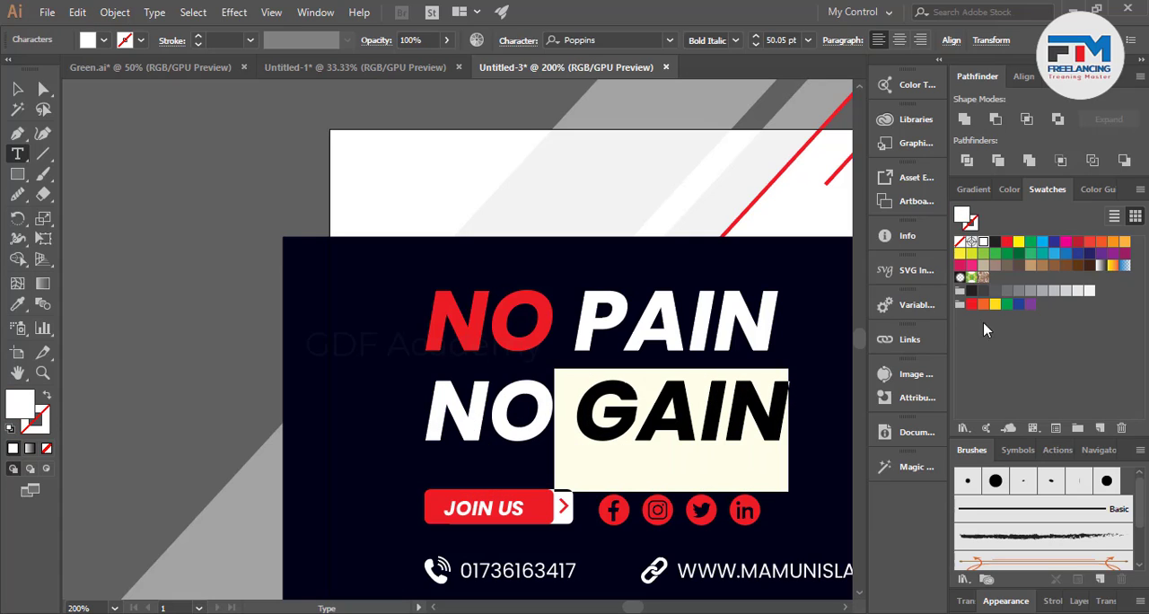
{"action": "left_click", "coordinate": [1007, 244]}
{"action": "left_click", "coordinate": [530, 455]}
{"action": "key", "text": "Escape"}
Move the tilted dumbbell slightly up and to the right, above the artboard.
{"action": "scroll", "coordinate": [531, 456], "scroll_direction": "down", "scroll_amount": 2}
{"action": "left_click_drag", "start_coordinate": [481, 323], "coordinate": [494, 427]}
{"action": "scroll", "coordinate": [495, 426], "scroll_direction": "up", "scroll_amount": 4}
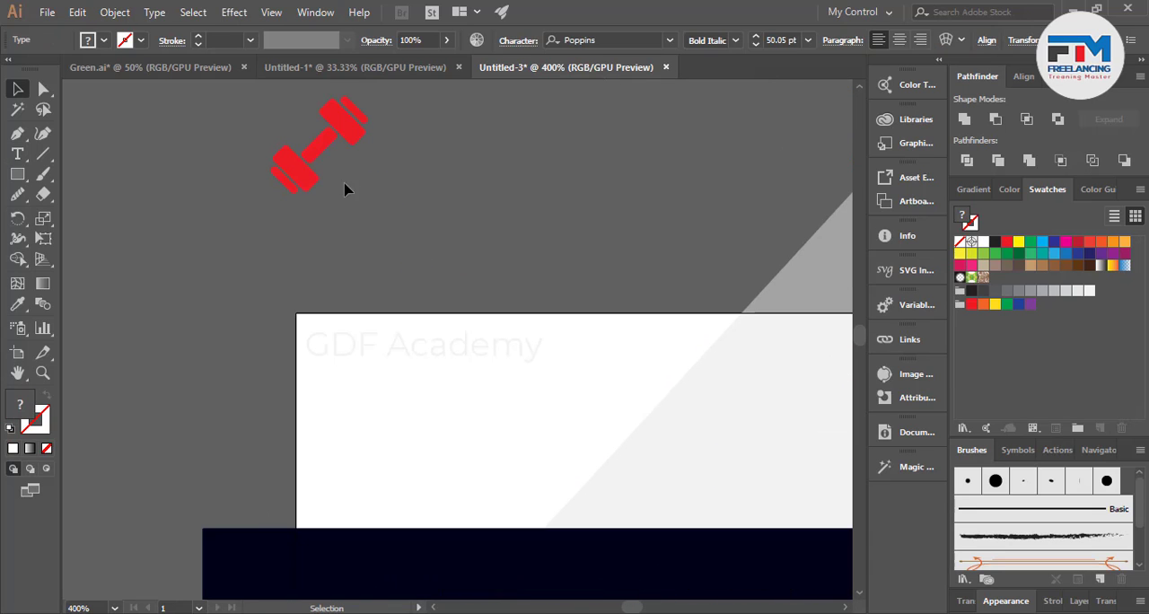
{"action": "left_click", "coordinate": [347, 188]}
{"action": "left_click", "coordinate": [295, 183]}
{"action": "left_click_drag", "start_coordinate": [298, 184], "coordinate": [349, 148]}
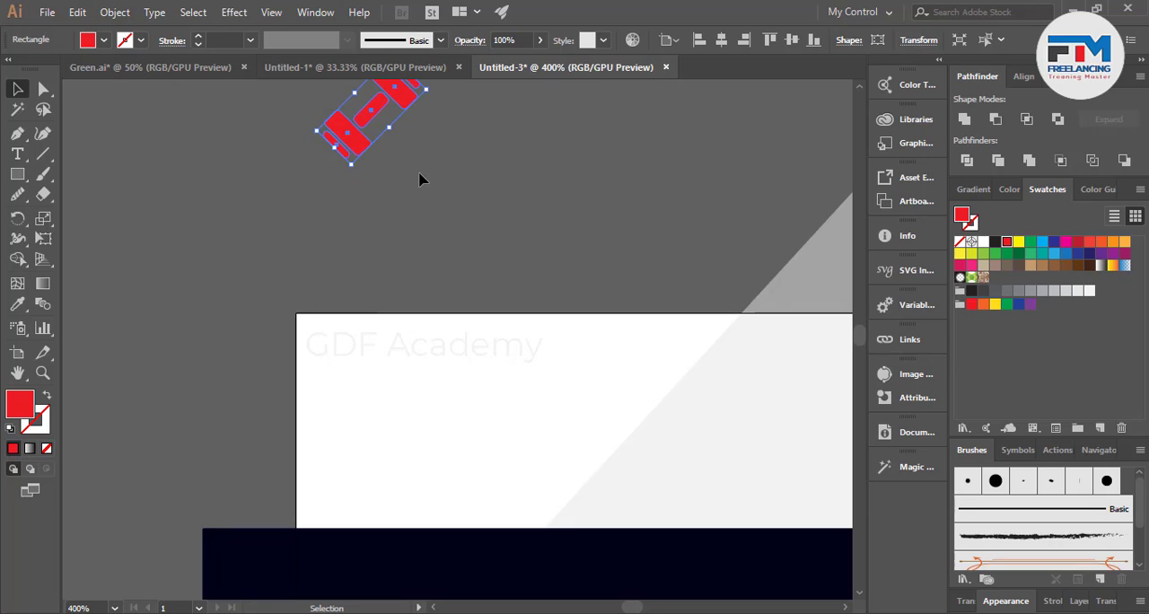
{"action": "left_click", "coordinate": [423, 175]}
Add the text FITNESS to the lower right of the dumbbell.
{"action": "scroll", "coordinate": [430, 179], "scroll_direction": "up", "scroll_amount": 2}
{"action": "scroll", "coordinate": [465, 188], "scroll_direction": "up", "scroll_amount": 2}
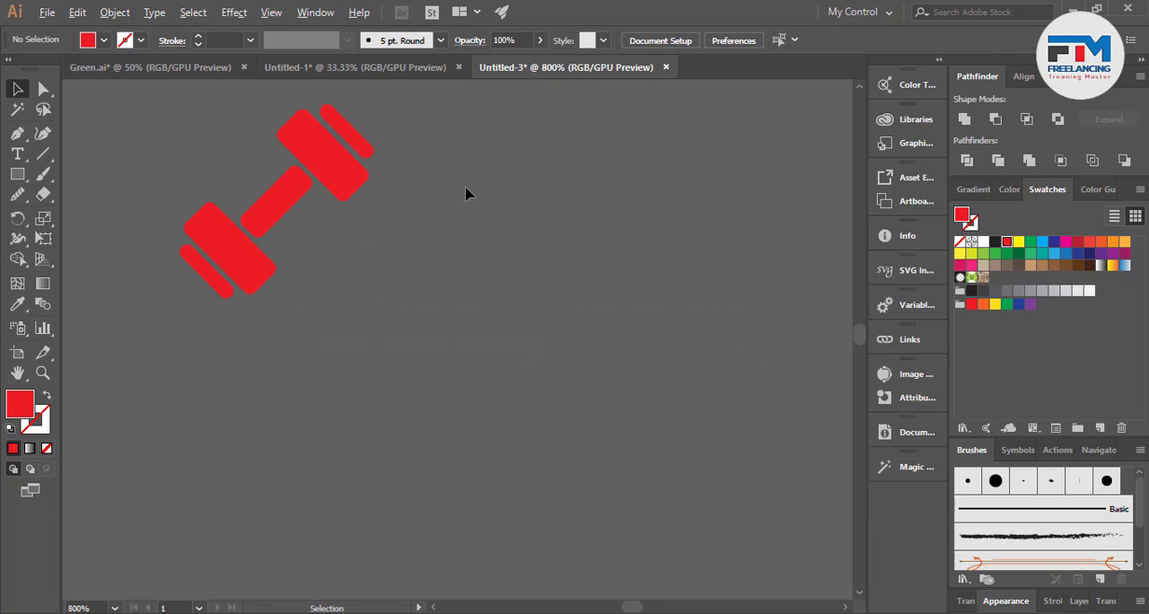
{"action": "left_click", "coordinate": [18, 155]}
{"action": "left_click", "coordinate": [357, 284]}
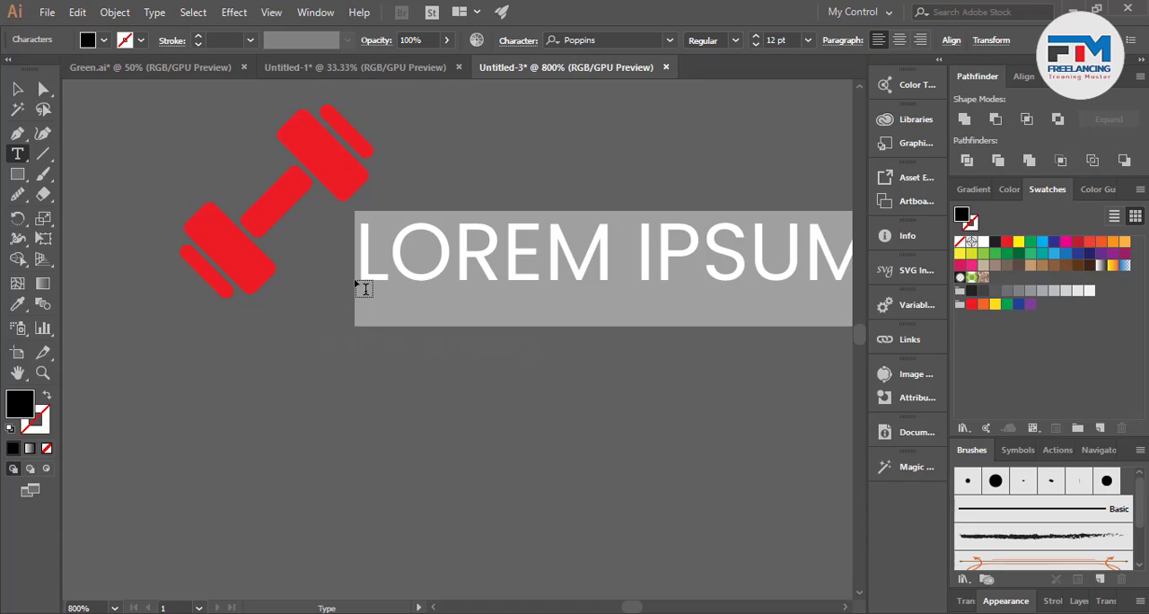
{"action": "type", "text": "FIT"}
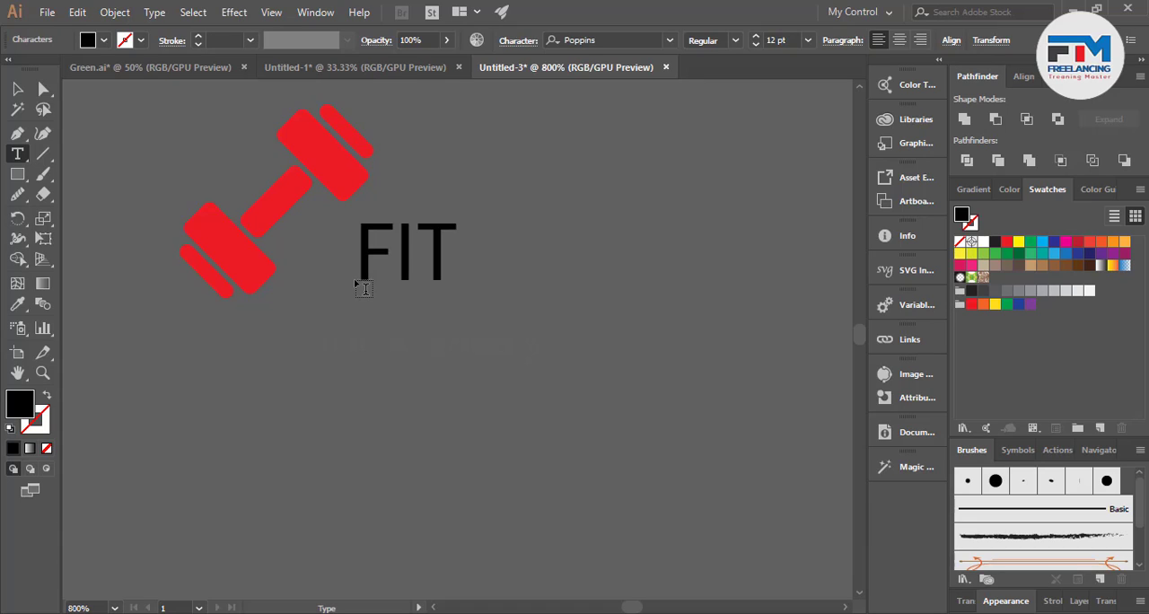
{"action": "type", "text": "NESS"}
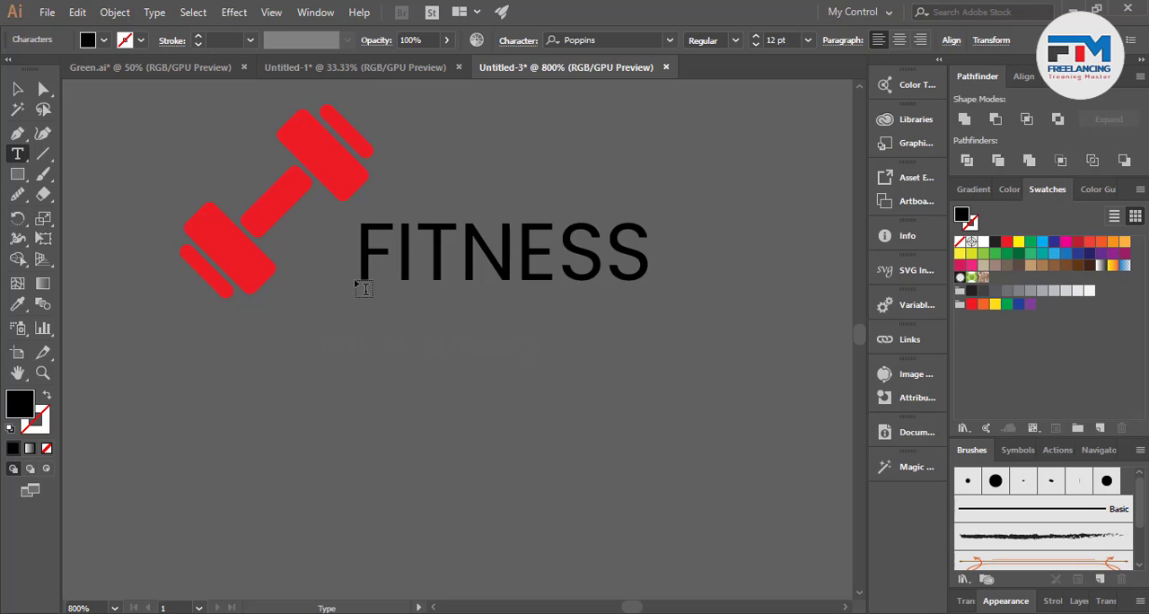
{"action": "left_click", "coordinate": [18, 88]}
{"action": "left_click", "coordinate": [135, 169]}
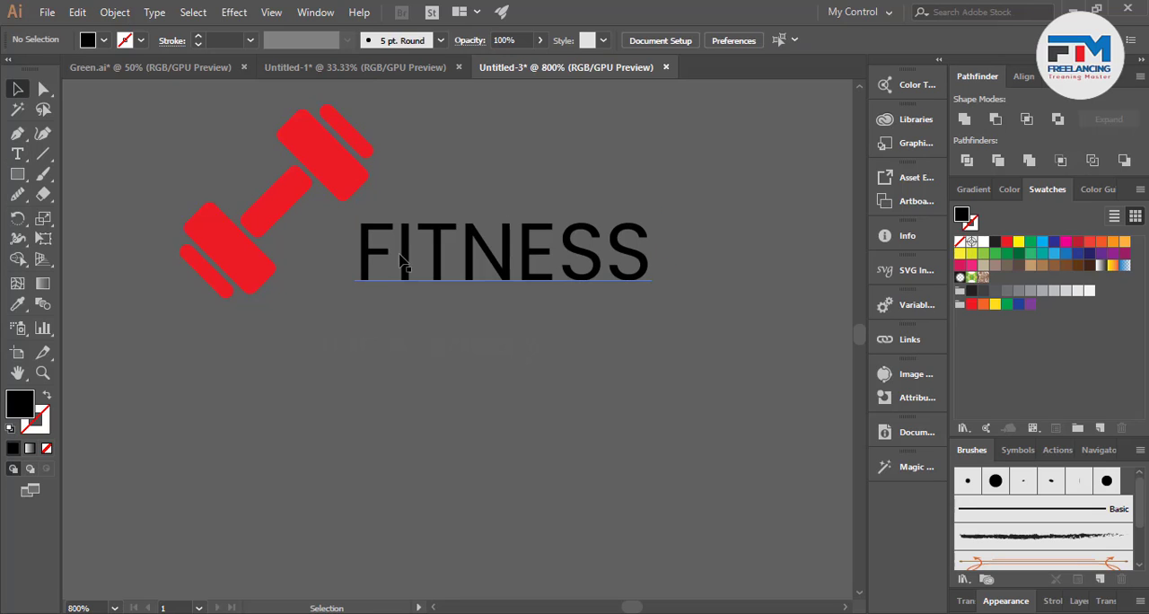
Duplicate the FITNESS text directly below and replace the copy's content with YOUR TAGLINE.
{"action": "left_click_drag", "start_coordinate": [477, 254], "coordinate": [471, 360]}
{"action": "double_click", "coordinate": [471, 368]}
{"action": "double_click", "coordinate": [471, 378]}
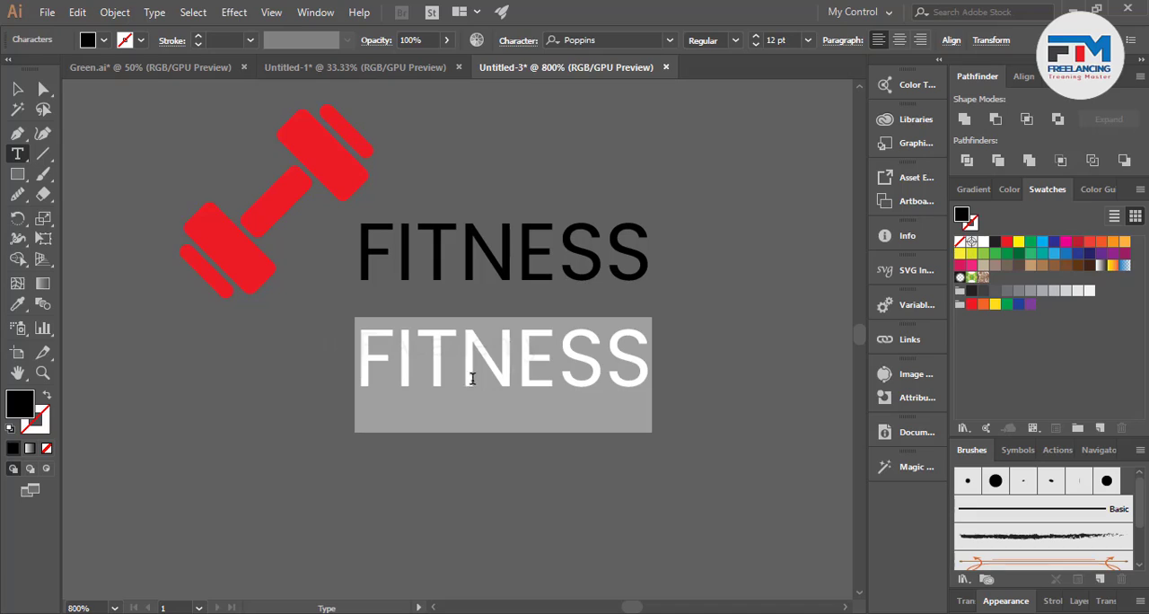
{"action": "type", "text": "YOU"}
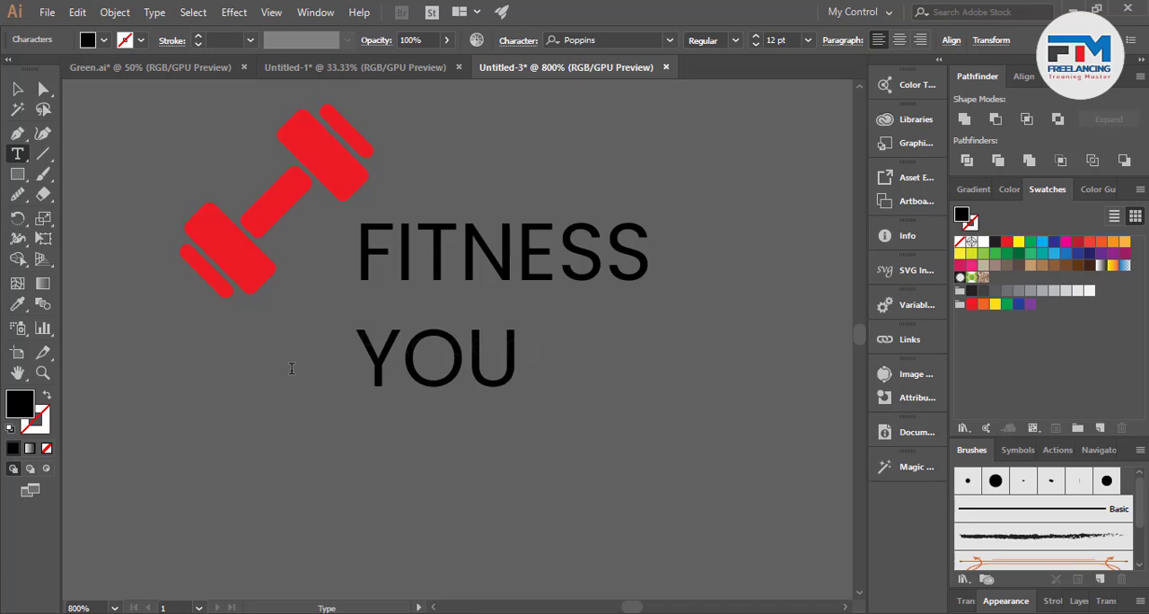
{"action": "type", "text": "R TAG"}
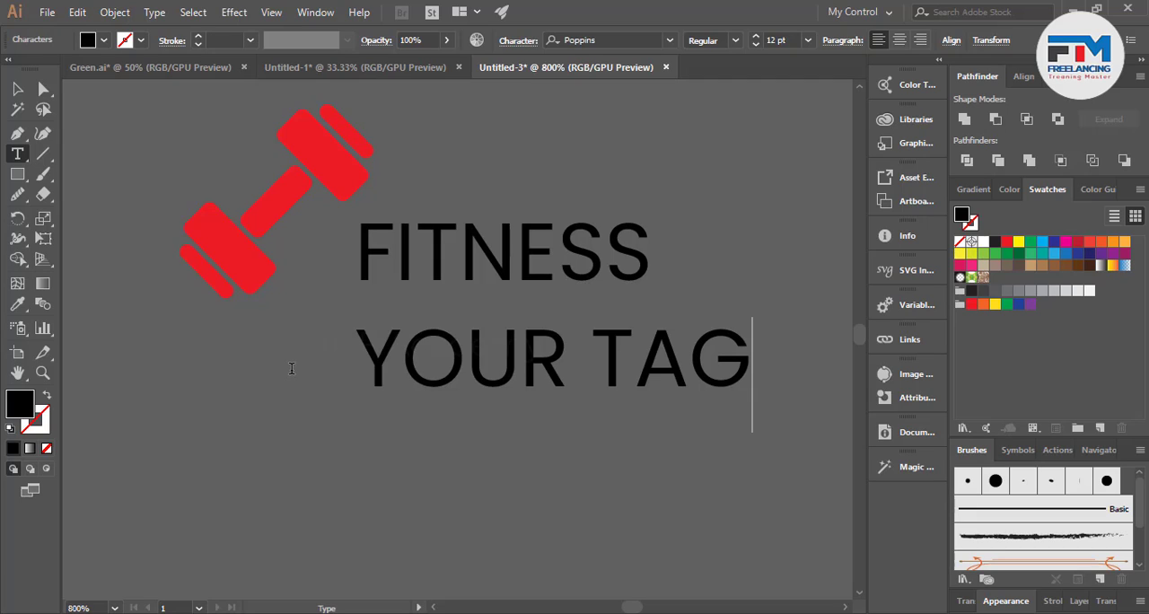
{"action": "type", "text": "LINE"}
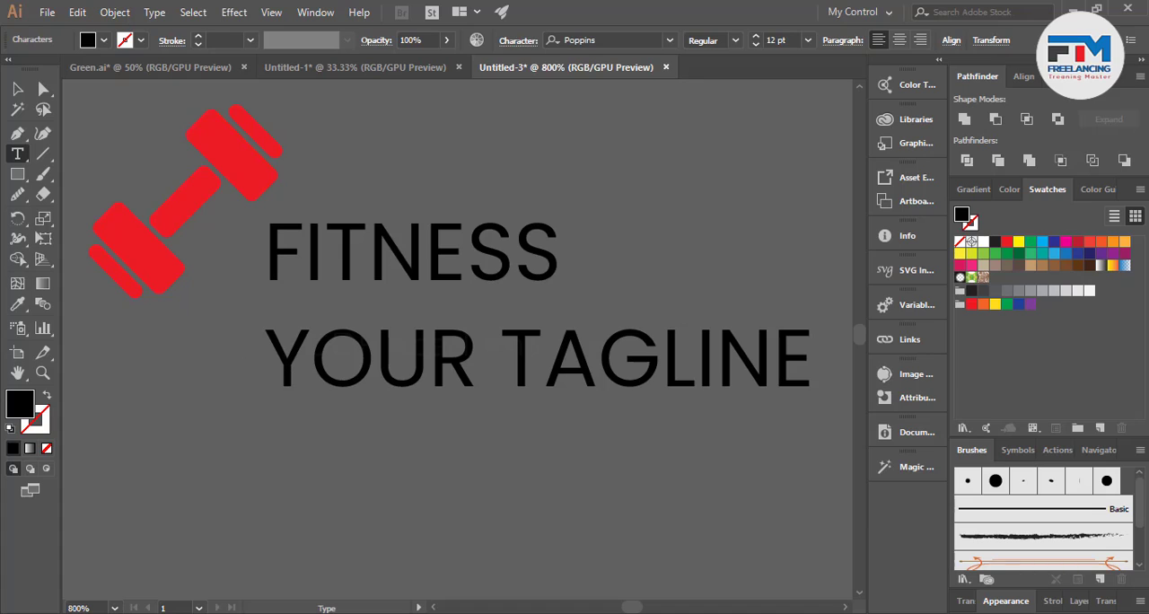
Set the YOUR TAGLINE text to a lighter, upright Poppins style.
{"action": "left_click", "coordinate": [19, 87]}
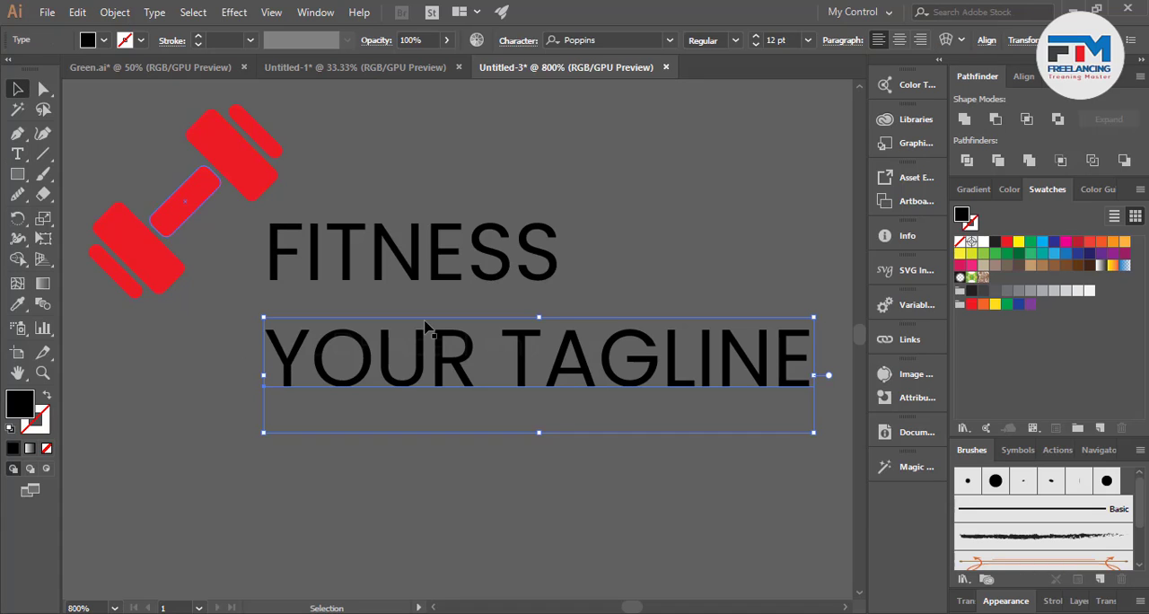
{"action": "left_click", "coordinate": [720, 45]}
{"action": "left_click", "coordinate": [718, 149]}
{"action": "left_click", "coordinate": [610, 218]}
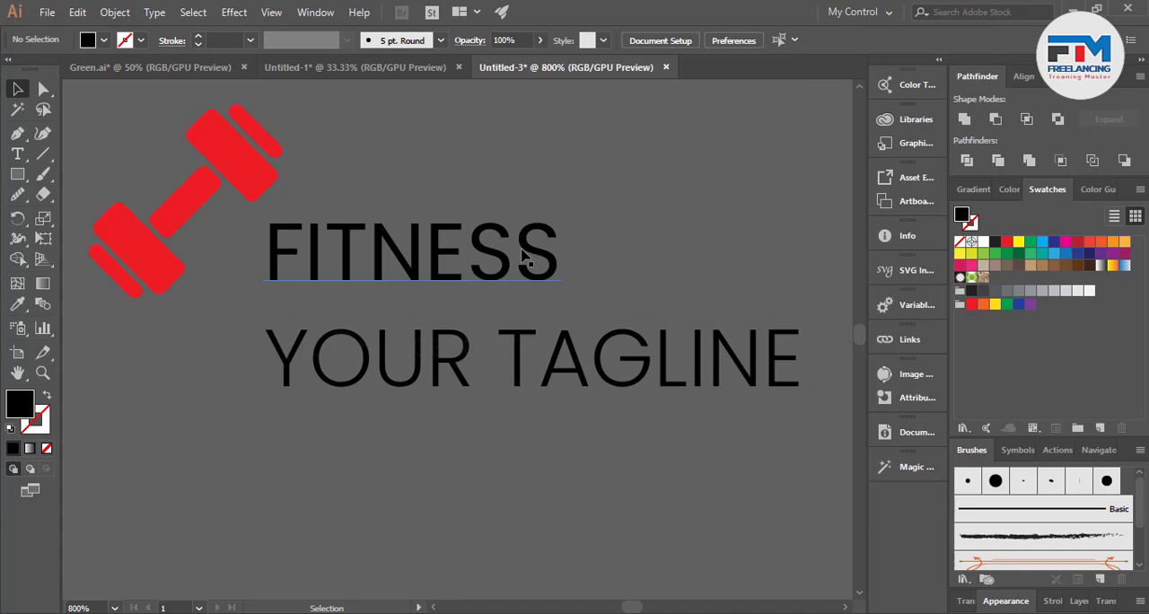
Set the FITNESS text to the Poppins Bold Italic style.
{"action": "left_click", "coordinate": [525, 256]}
{"action": "left_click", "coordinate": [732, 43]}
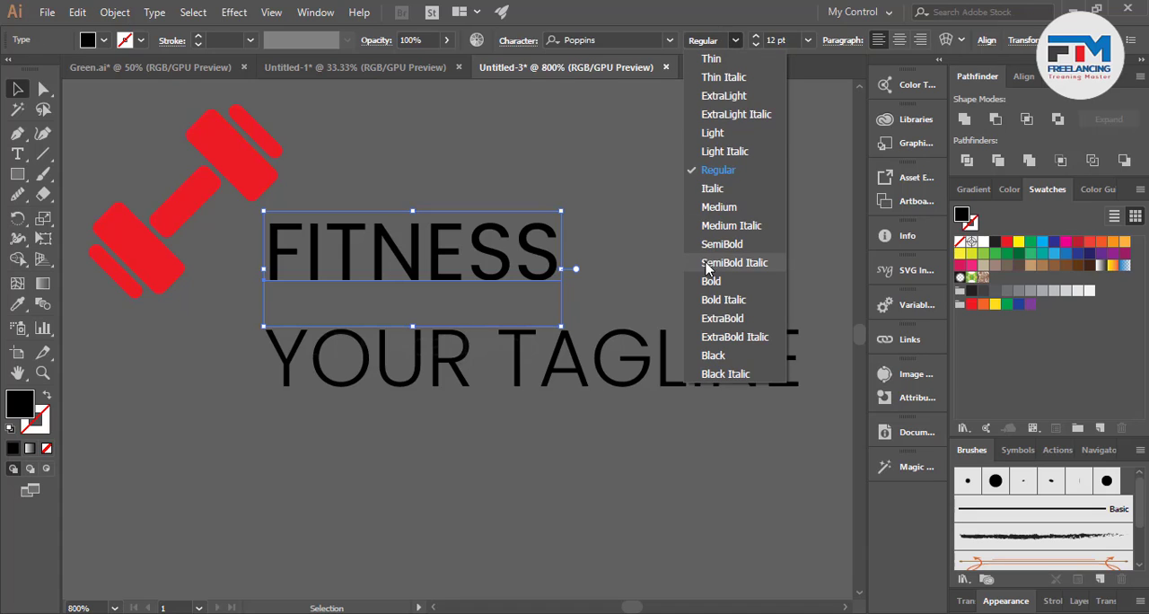
{"action": "left_click", "coordinate": [735, 305]}
{"action": "left_click", "coordinate": [642, 287]}
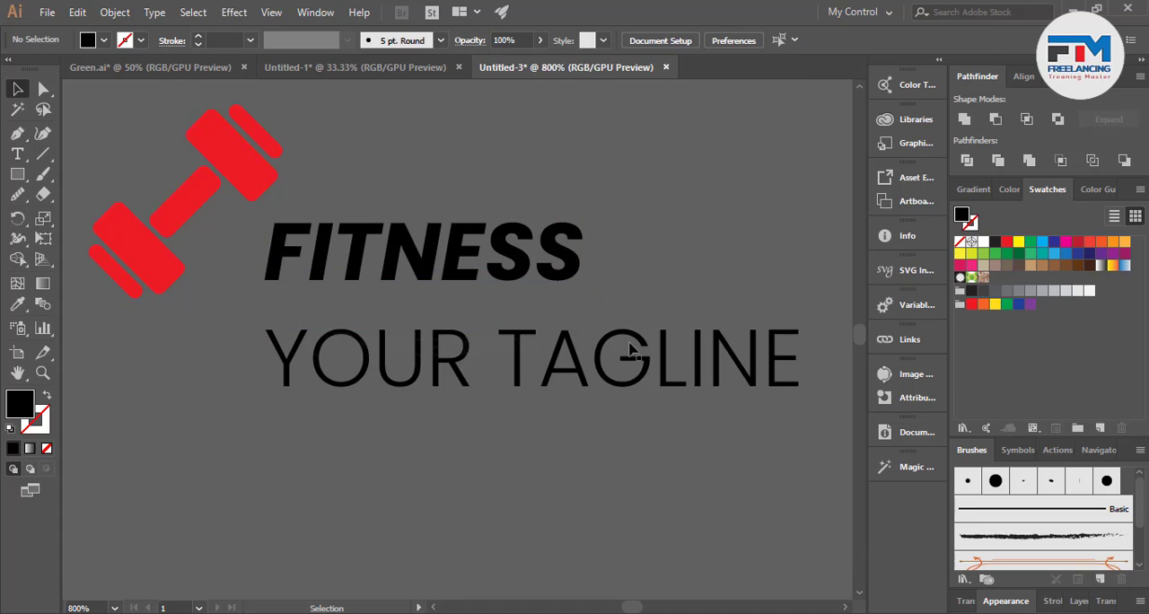
Scale the YOUR TAGLINE text down to the width of FITNESS and place it directly beneath that word.
{"action": "left_click", "coordinate": [791, 392]}
{"action": "left_click_drag", "start_coordinate": [777, 437], "coordinate": [686, 407]}
{"action": "left_click_drag", "start_coordinate": [604, 372], "coordinate": [494, 322]}
{"action": "left_click_drag", "start_coordinate": [571, 355], "coordinate": [580, 358]}
{"action": "left_click_drag", "start_coordinate": [531, 324], "coordinate": [539, 324]}
{"action": "left_click", "coordinate": [508, 440]}
Fill the letters FIT of the FITNESS text with white.
{"action": "scroll", "coordinate": [419, 209], "scroll_direction": "up", "scroll_amount": 3}
{"action": "left_click", "coordinate": [485, 337]}
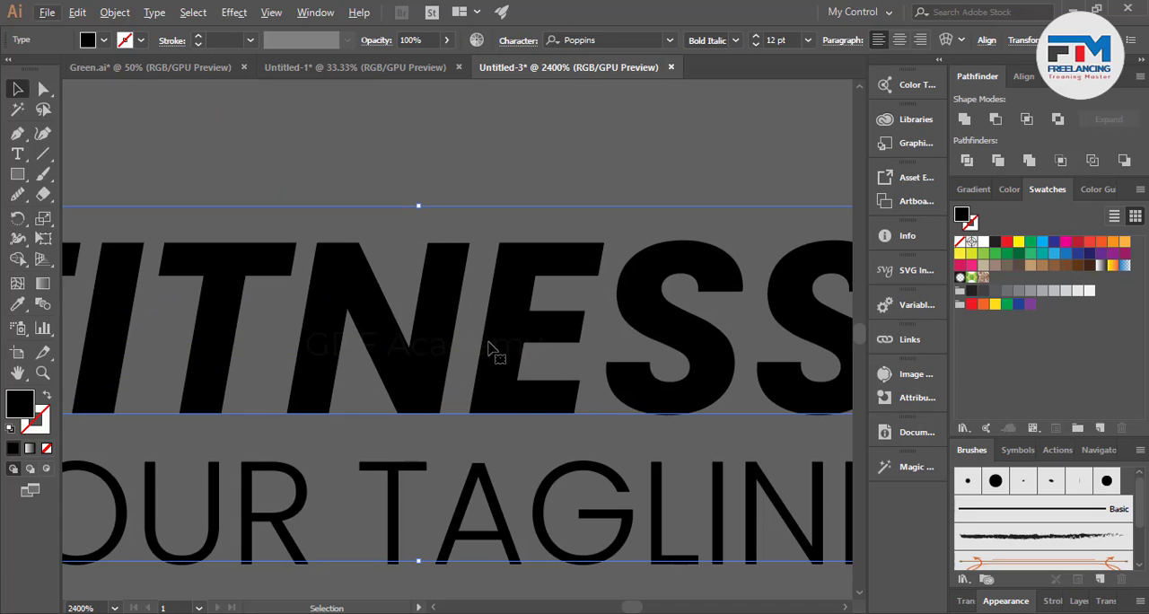
{"action": "scroll", "coordinate": [489, 345], "scroll_direction": "down", "scroll_amount": 2}
{"action": "key", "text": "t"}
{"action": "left_click_drag", "start_coordinate": [378, 332], "coordinate": [215, 315]}
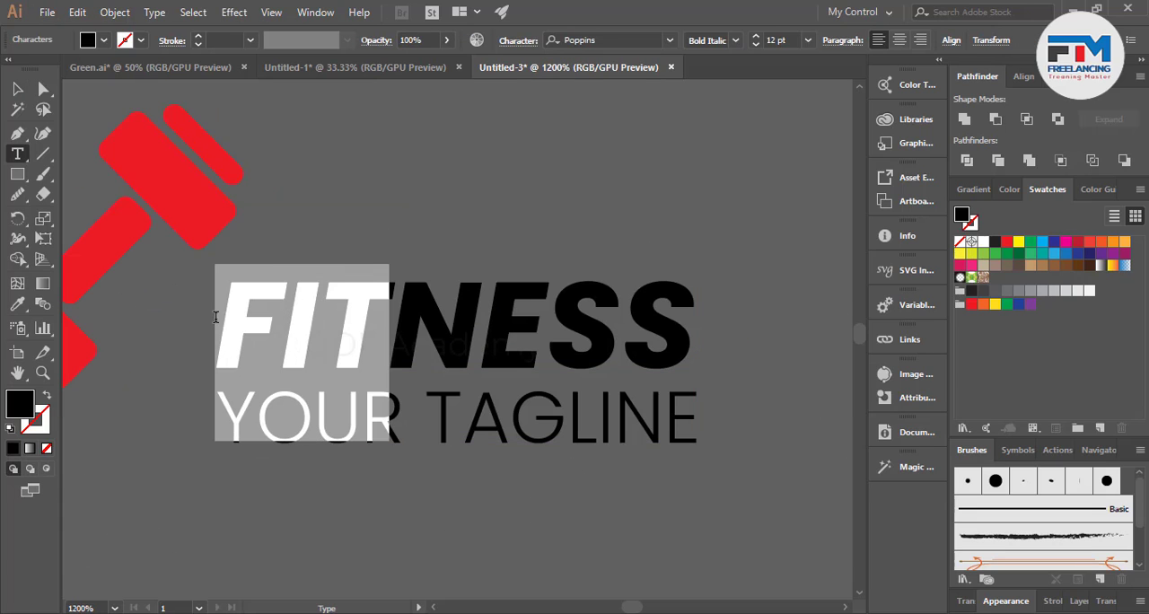
{"action": "left_click", "coordinate": [984, 243]}
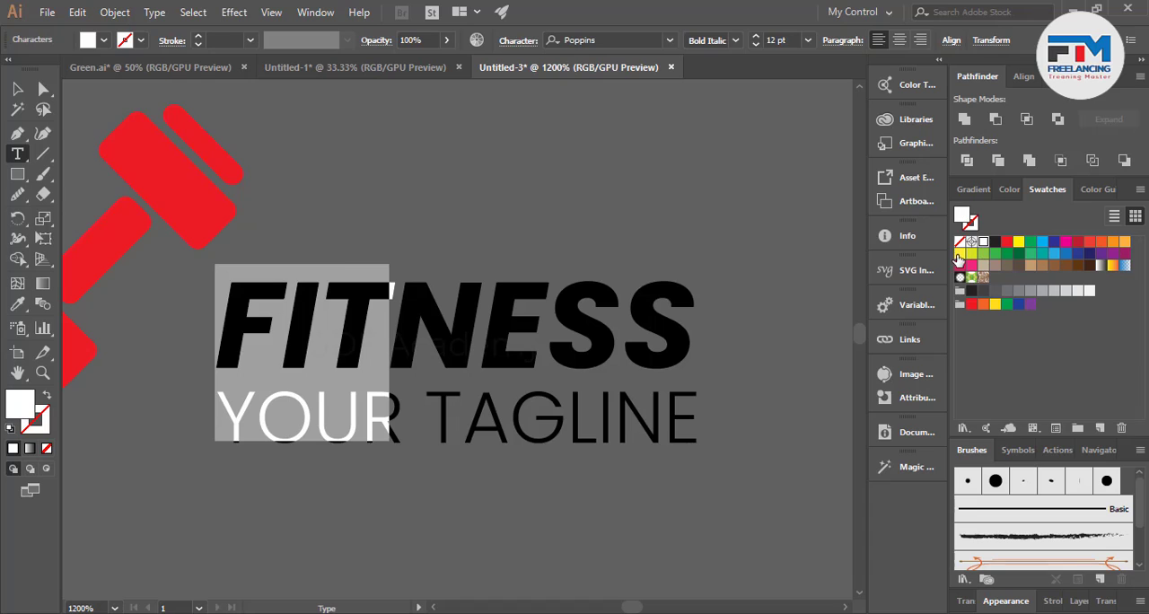
{"action": "left_click", "coordinate": [18, 89]}
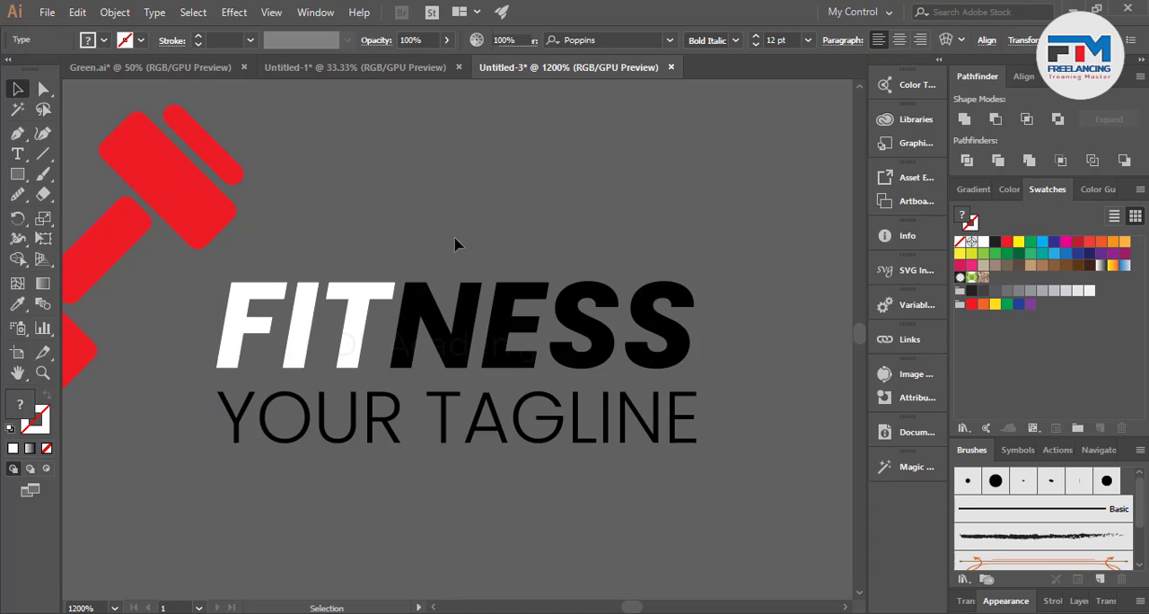
{"action": "left_click", "coordinate": [457, 244]}
Recolour the letters FIT of the FITNESS text in the same red as the dumbbell.
{"action": "scroll", "coordinate": [462, 334], "scroll_direction": "down", "scroll_amount": 2}
{"action": "double_click", "coordinate": [424, 323]}
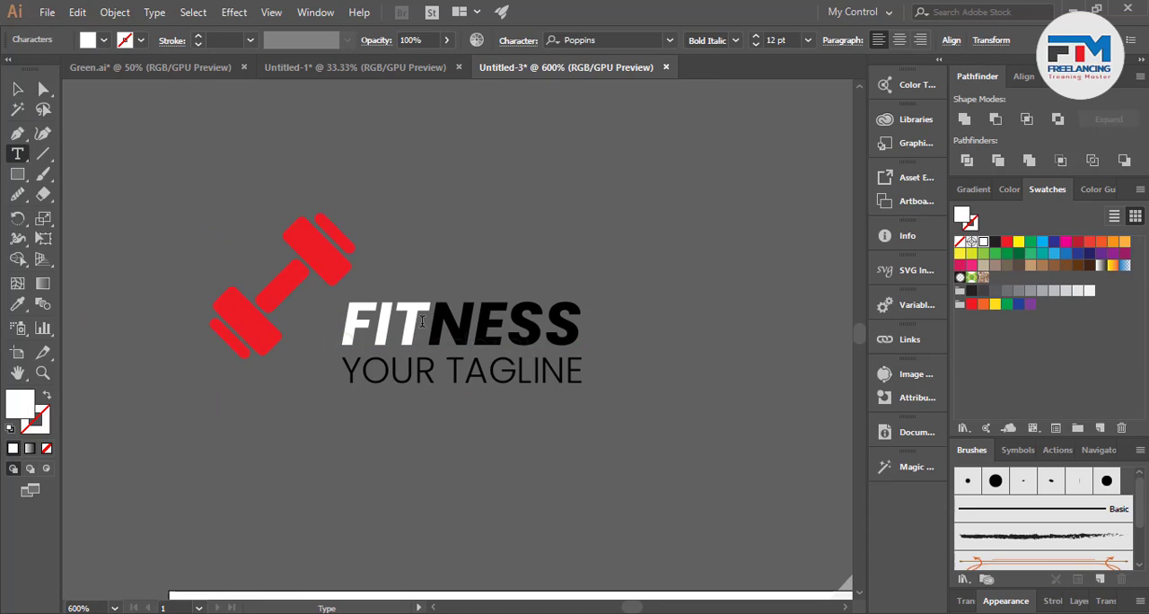
{"action": "double_click", "coordinate": [342, 319]}
{"action": "left_click_drag", "start_coordinate": [342, 320], "coordinate": [429, 316]}
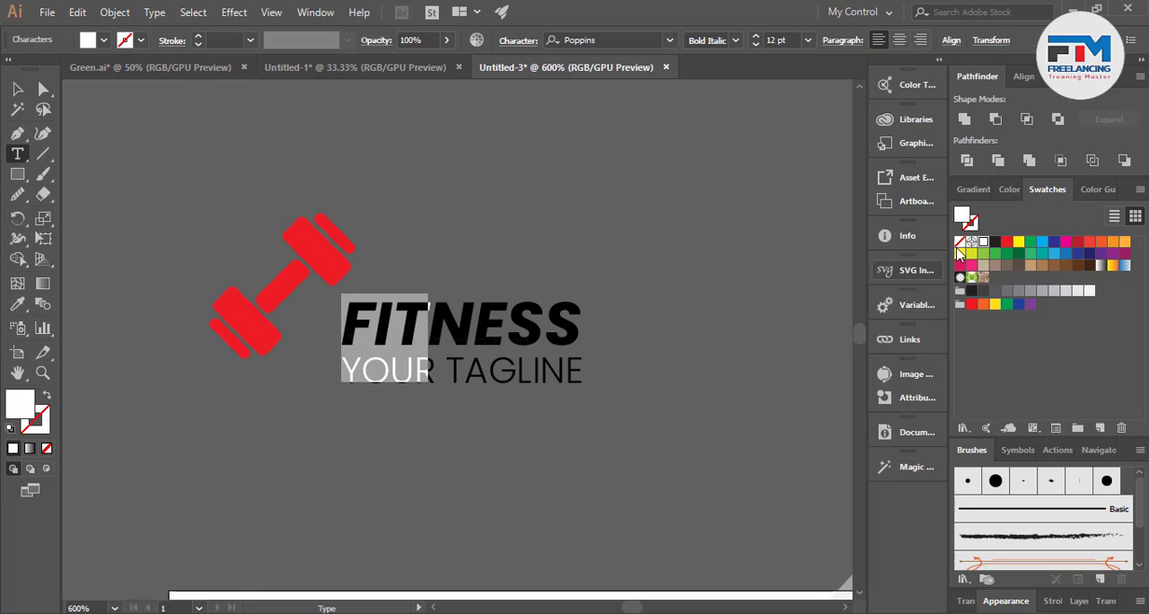
{"action": "left_click", "coordinate": [1007, 242]}
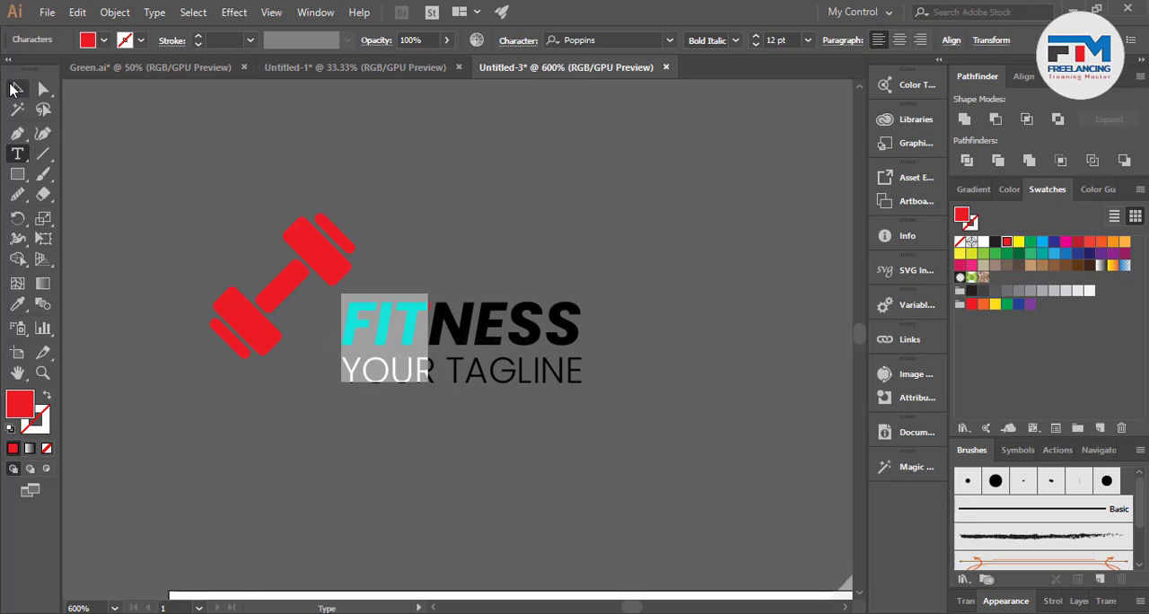
{"action": "left_click", "coordinate": [18, 89]}
{"action": "left_click", "coordinate": [362, 287]}
Group the FITNESS and YOUR TAGLINE texts together.
{"action": "scroll", "coordinate": [539, 388], "scroll_direction": "down", "scroll_amount": 1}
{"action": "right_click", "coordinate": [481, 352]}
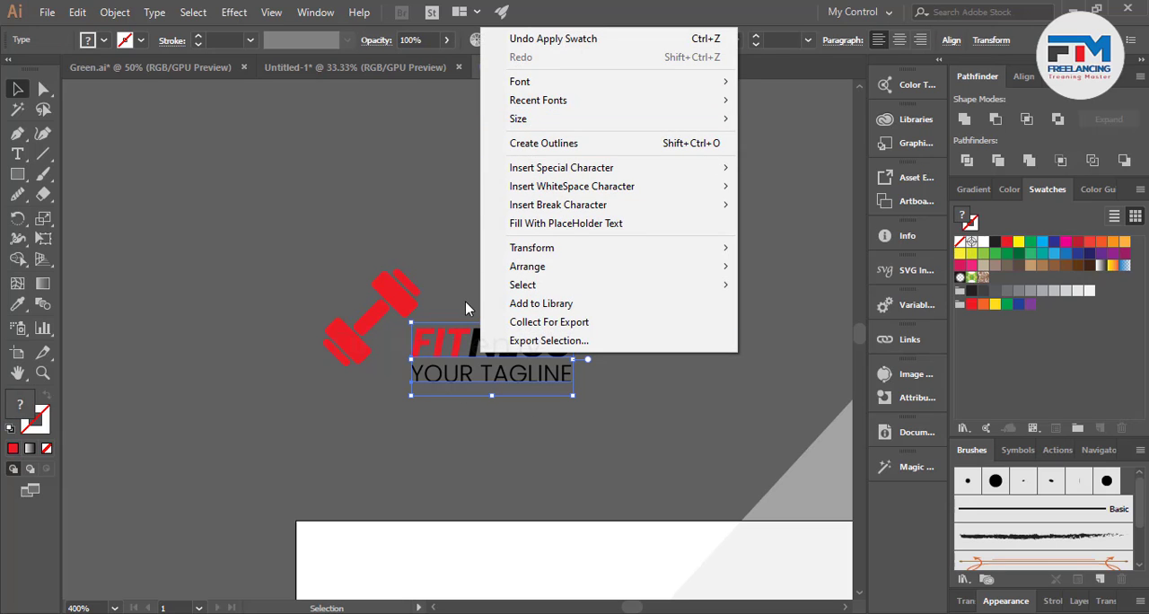
{"action": "left_click_drag", "start_coordinate": [464, 301], "coordinate": [533, 403]}
{"action": "key", "text": "ctrl+g"}
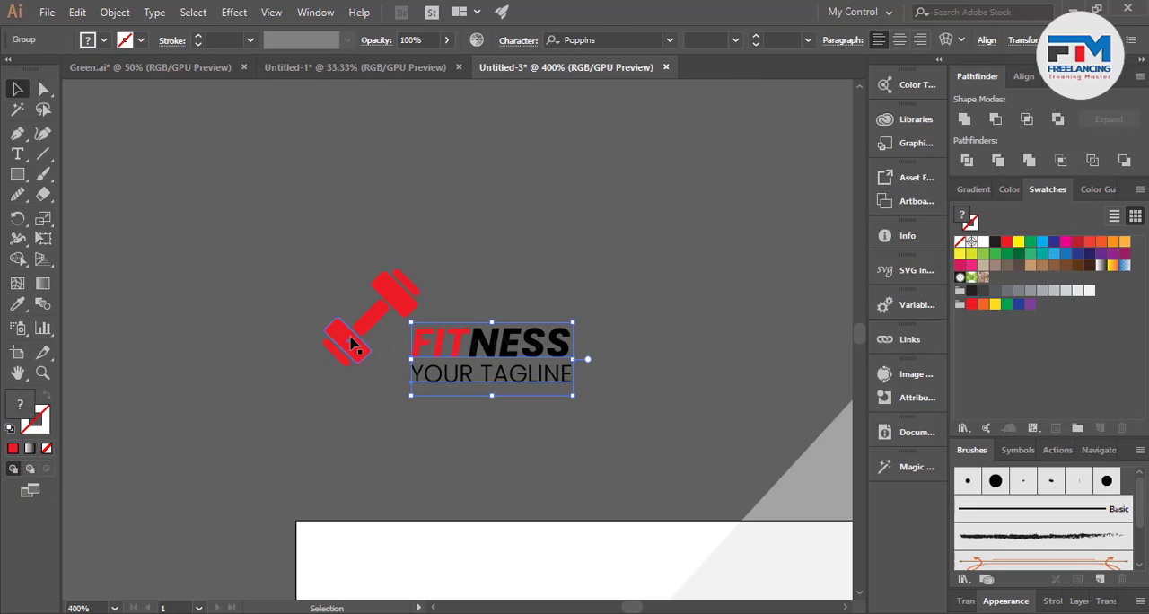
Rotate the dumbbell to a steeper tilt and place it close beside the beginning of the grouped text.
{"action": "left_click_drag", "start_coordinate": [354, 338], "coordinate": [337, 365]}
{"action": "left_click_drag", "start_coordinate": [405, 392], "coordinate": [403, 392]}
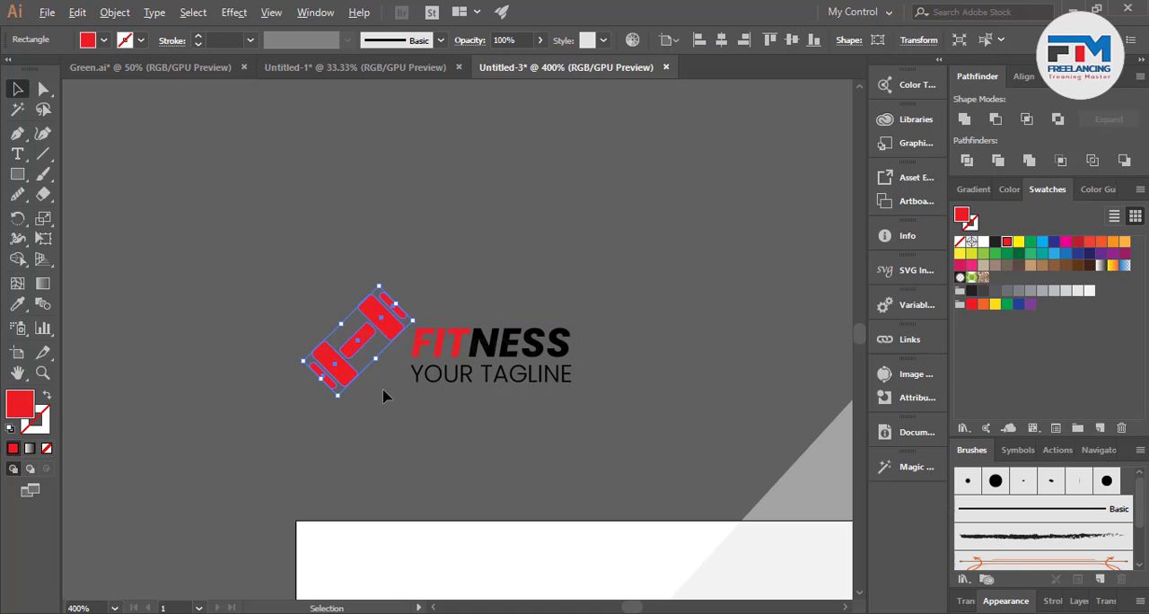
{"action": "left_click_drag", "start_coordinate": [334, 404], "coordinate": [401, 369]}
{"action": "left_click", "coordinate": [427, 438]}
Move the whole dumbbell and text logo onto the artboard's upper-left corner, above the navy panel.
{"action": "left_click_drag", "start_coordinate": [303, 249], "coordinate": [506, 415]}
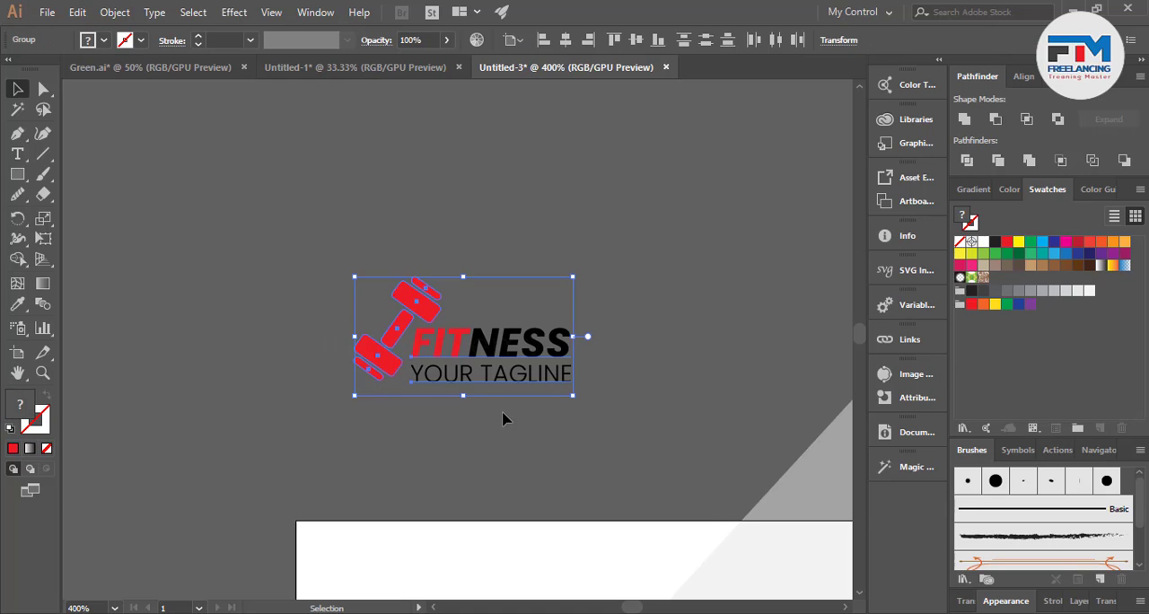
{"action": "scroll", "coordinate": [505, 416], "scroll_direction": "down", "scroll_amount": 2}
{"action": "left_click_drag", "start_coordinate": [450, 238], "coordinate": [423, 522]}
{"action": "scroll", "coordinate": [431, 489], "scroll_direction": "down", "scroll_amount": 6}
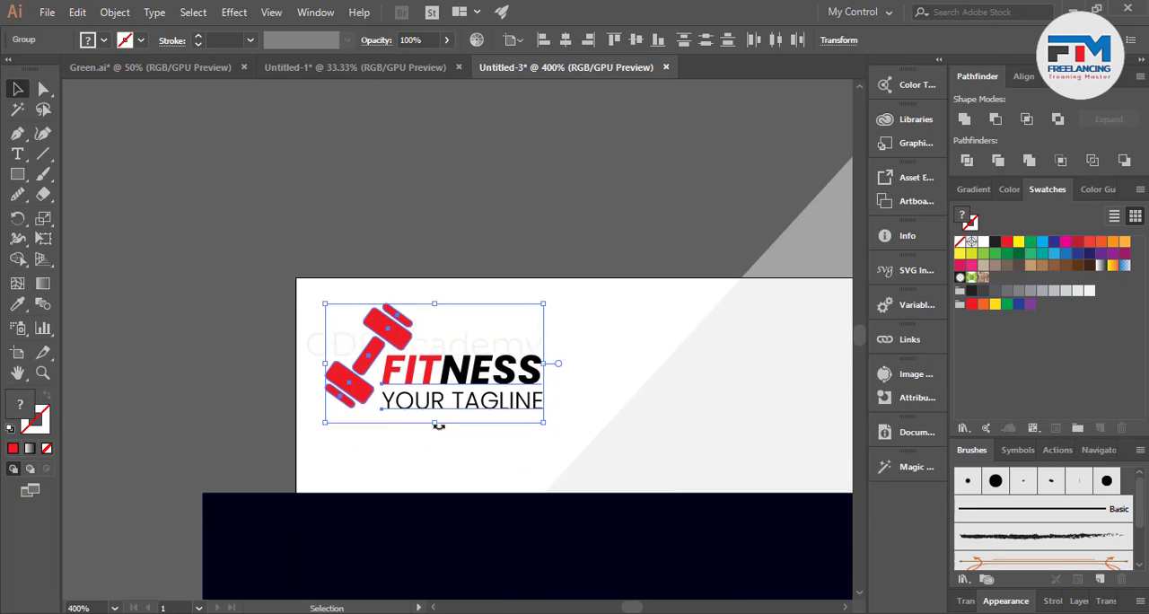
{"action": "left_click", "coordinate": [430, 206]}
Shift the grouped text slightly right of the dumbbell and shrink the dumbbell to about the height of the two text lines.
{"action": "scroll", "coordinate": [439, 375], "scroll_direction": "up", "scroll_amount": 1}
{"action": "left_click_drag", "start_coordinate": [440, 383], "coordinate": [506, 373]}
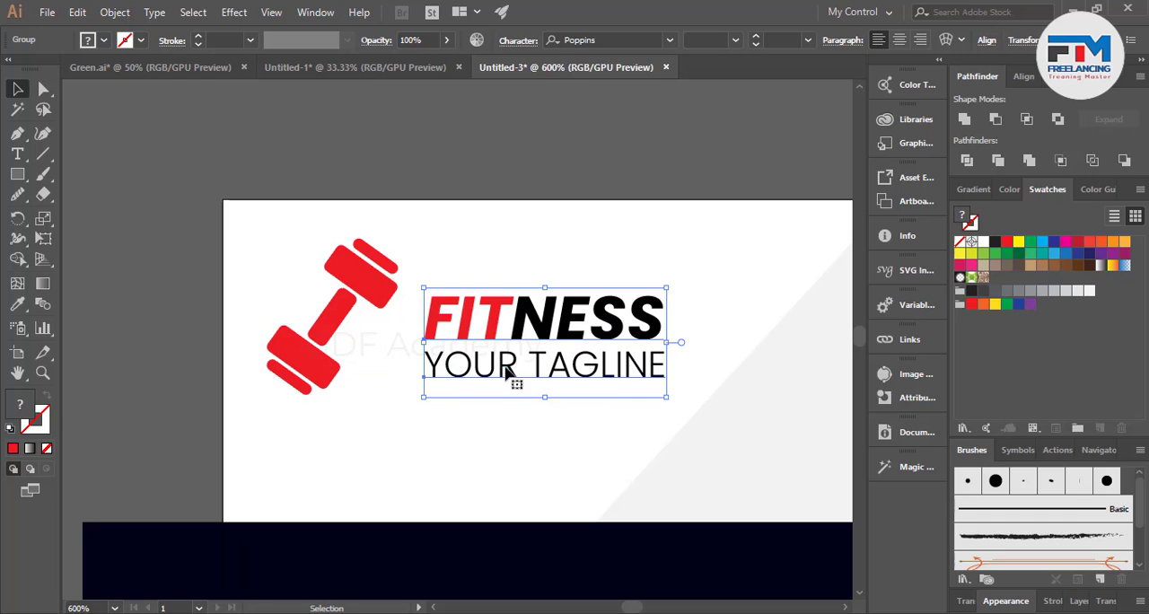
{"action": "left_click", "coordinate": [302, 381]}
{"action": "left_click_drag", "start_coordinate": [322, 404], "coordinate": [336, 359]}
{"action": "scroll", "coordinate": [328, 370], "scroll_direction": "down", "scroll_amount": 2}
{"action": "left_click", "coordinate": [217, 345]}
Examine the placed logo, the edges of the navy arrow panel and the overall banner layout.
{"action": "scroll", "coordinate": [216, 344], "scroll_direction": "down", "scroll_amount": 3}
{"action": "scroll", "coordinate": [216, 349], "scroll_direction": "up", "scroll_amount": 3}
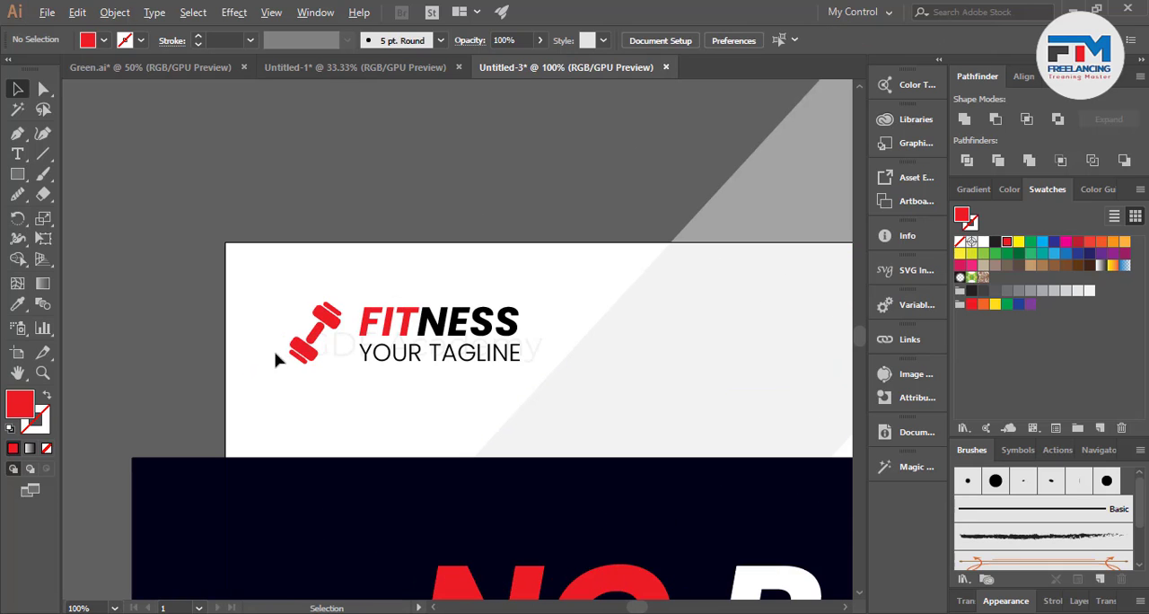
{"action": "left_click", "coordinate": [303, 359]}
{"action": "scroll", "coordinate": [260, 340], "scroll_direction": "down", "scroll_amount": 3}
{"action": "left_click", "coordinate": [259, 341]}
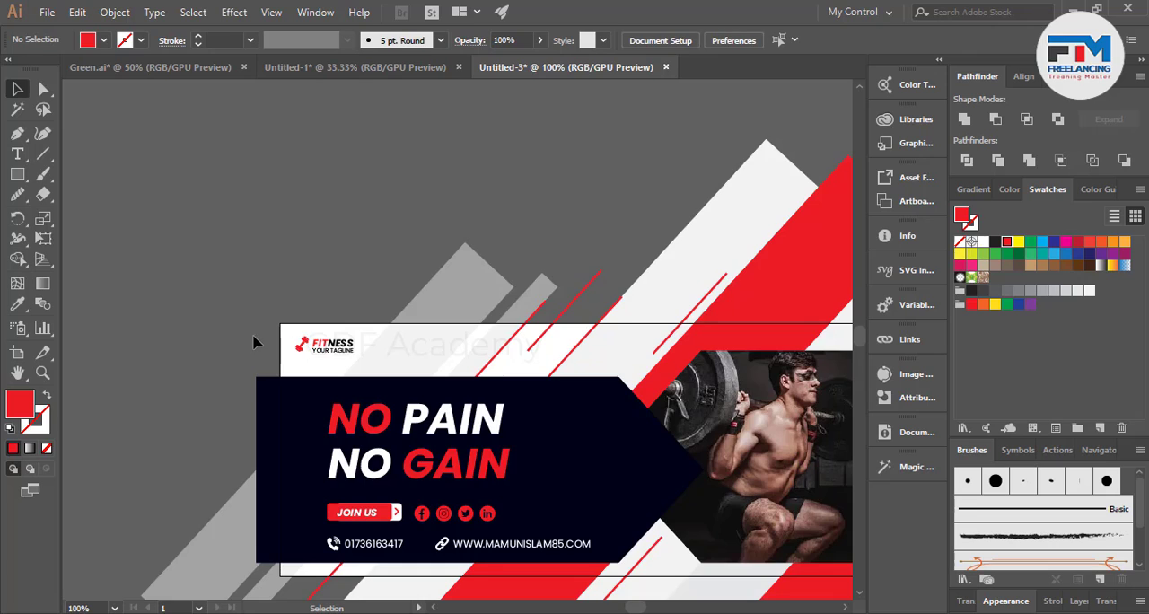
{"action": "scroll", "coordinate": [260, 340], "scroll_direction": "down", "scroll_amount": 3}
{"action": "scroll", "coordinate": [352, 352], "scroll_direction": "up", "scroll_amount": 3}
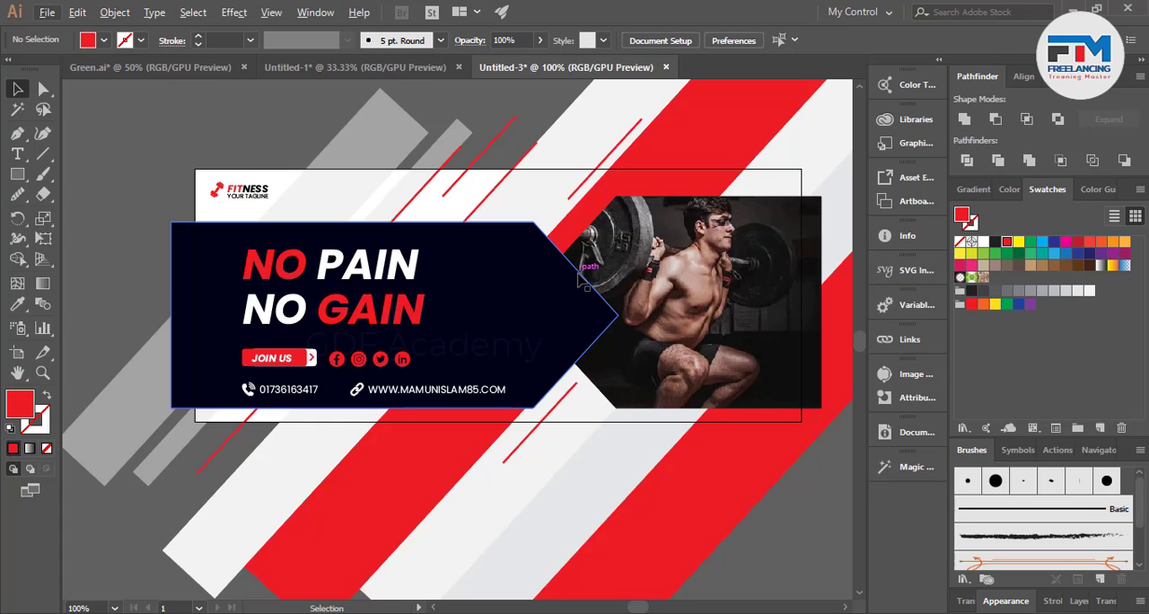
{"action": "scroll", "coordinate": [592, 381], "scroll_direction": "up", "scroll_amount": 4}
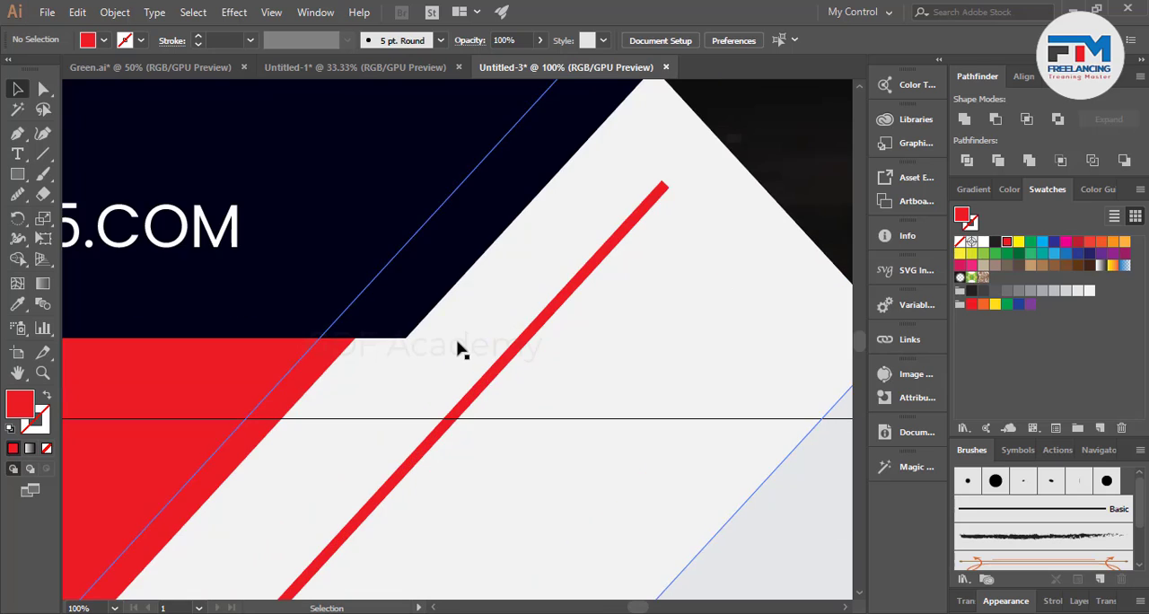
{"action": "scroll", "coordinate": [568, 428], "scroll_direction": "down", "scroll_amount": 4}
{"action": "scroll", "coordinate": [543, 392], "scroll_direction": "down", "scroll_amount": 1}
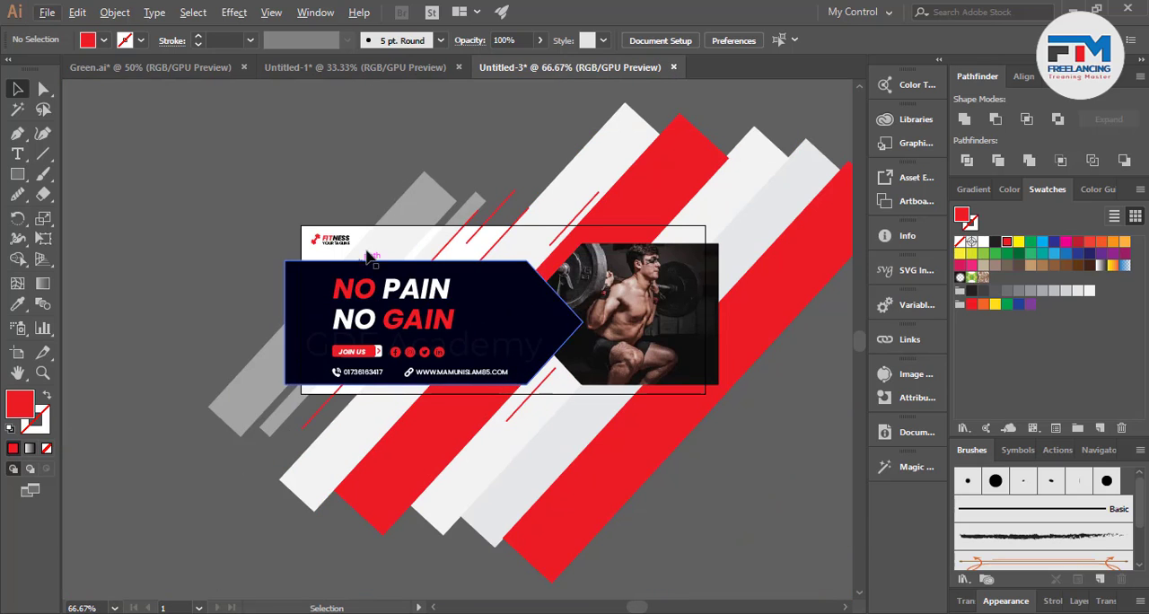
Draw a rectangle covering the whole artboard, about 720 × 301 px, and bring it to the front.
{"action": "left_click", "coordinate": [17, 175]}
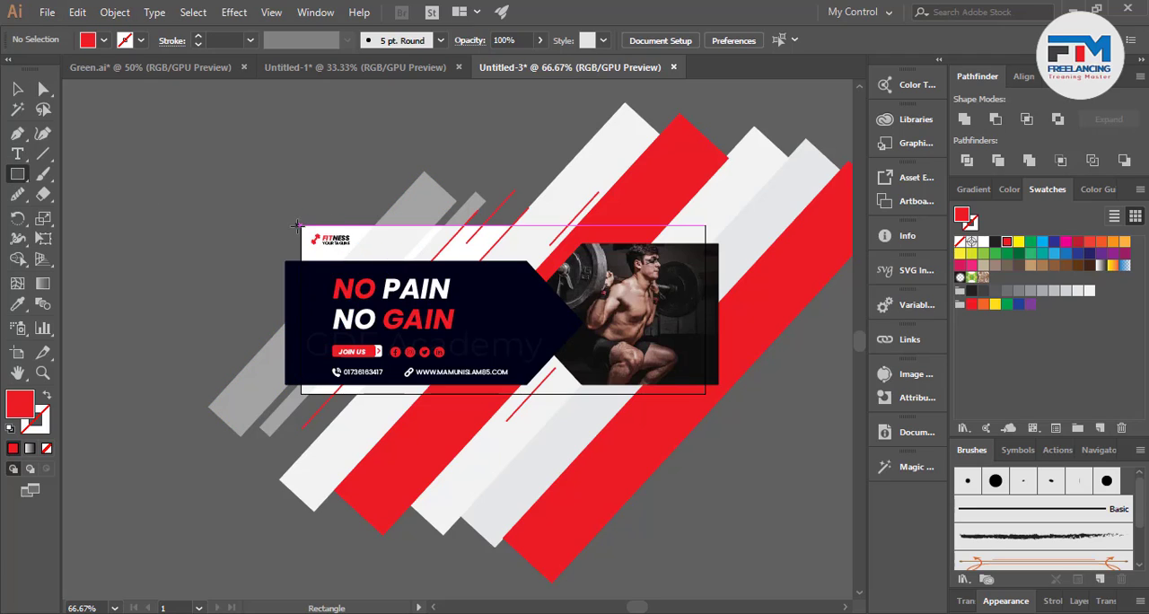
{"action": "left_click_drag", "start_coordinate": [300, 220], "coordinate": [705, 393]}
{"action": "left_click", "coordinate": [13, 89]}
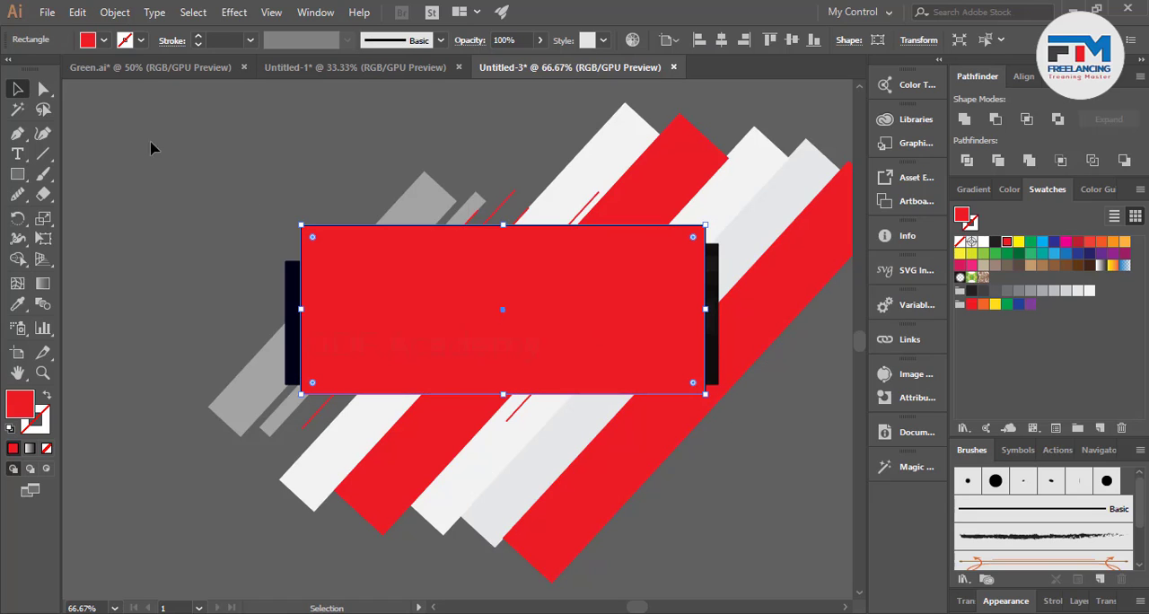
{"action": "right_click", "coordinate": [343, 266]}
{"action": "mouse_move", "coordinate": [425, 530]}
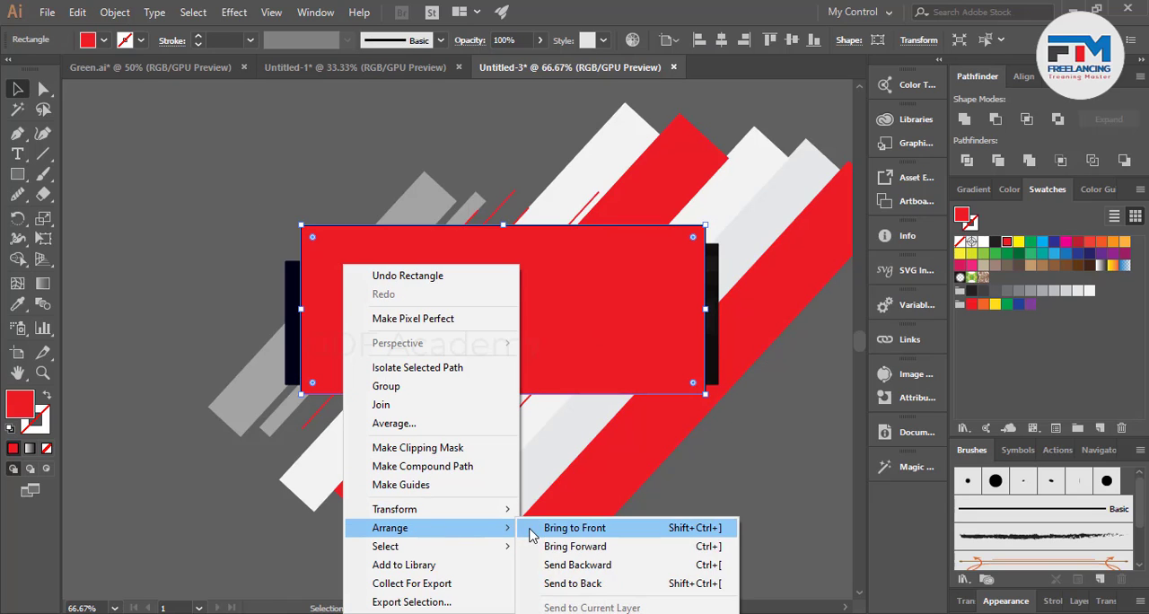
{"action": "left_click", "coordinate": [539, 530]}
Clip all the artwork to the front rectangle with a clipping mask.
{"action": "key", "text": "ctrl+a"}
{"action": "right_click", "coordinate": [622, 347]}
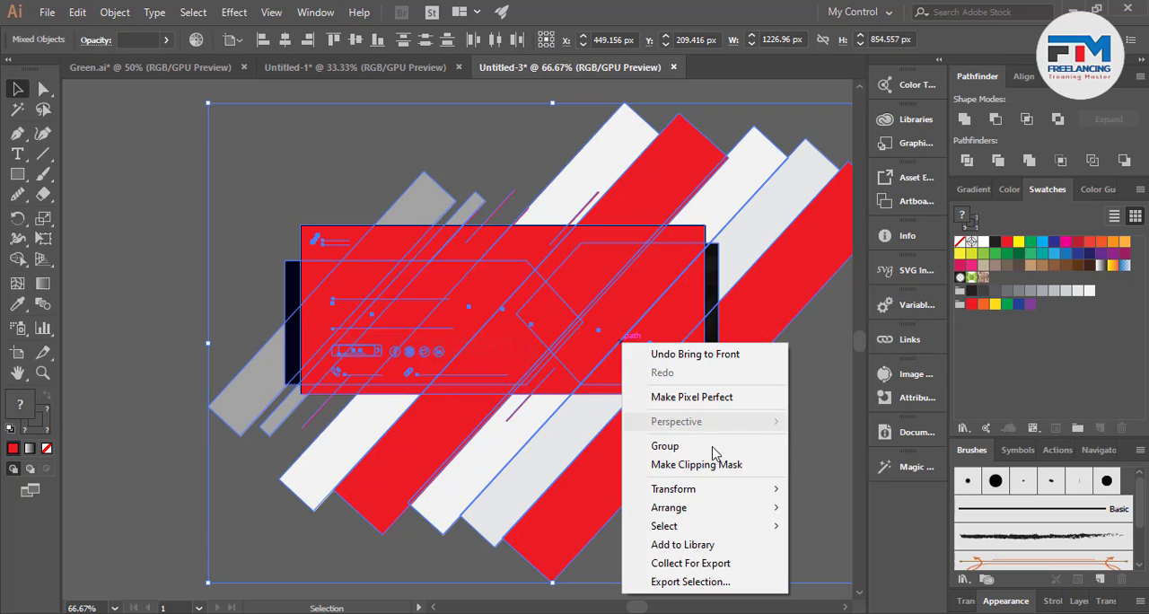
{"action": "left_click", "coordinate": [710, 466]}
{"action": "left_click", "coordinate": [746, 449]}
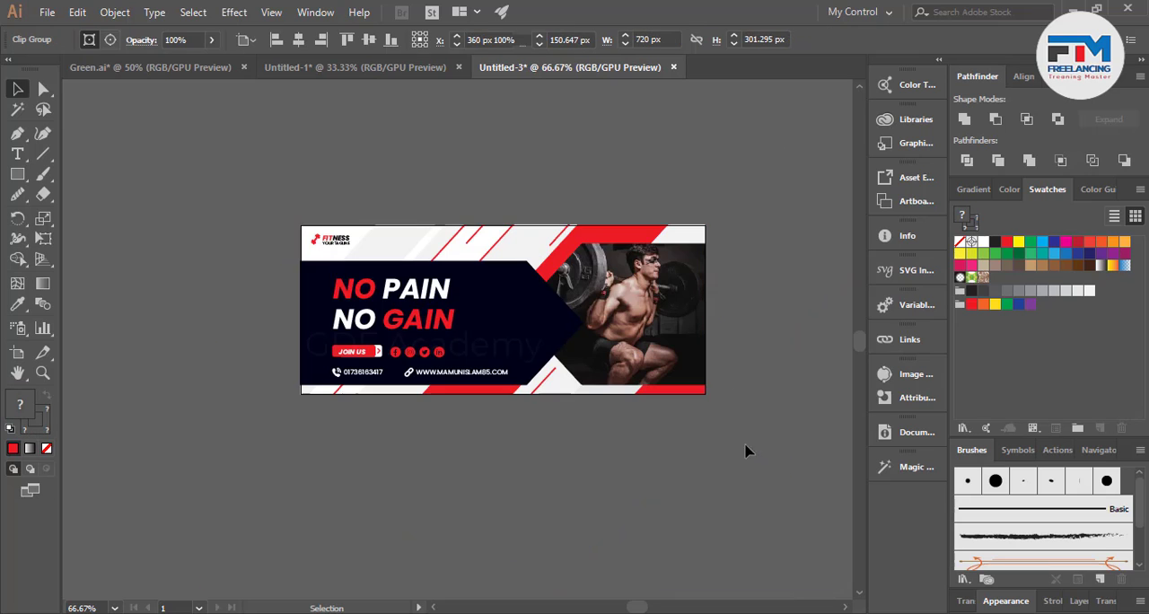
Copy the clipped banner into the Untitled-1 document, centred on its artboard.
{"action": "scroll", "coordinate": [586, 393], "scroll_direction": "down", "scroll_amount": 2}
{"action": "scroll", "coordinate": [581, 429], "scroll_direction": "up", "scroll_amount": 1, "text": "alt"}
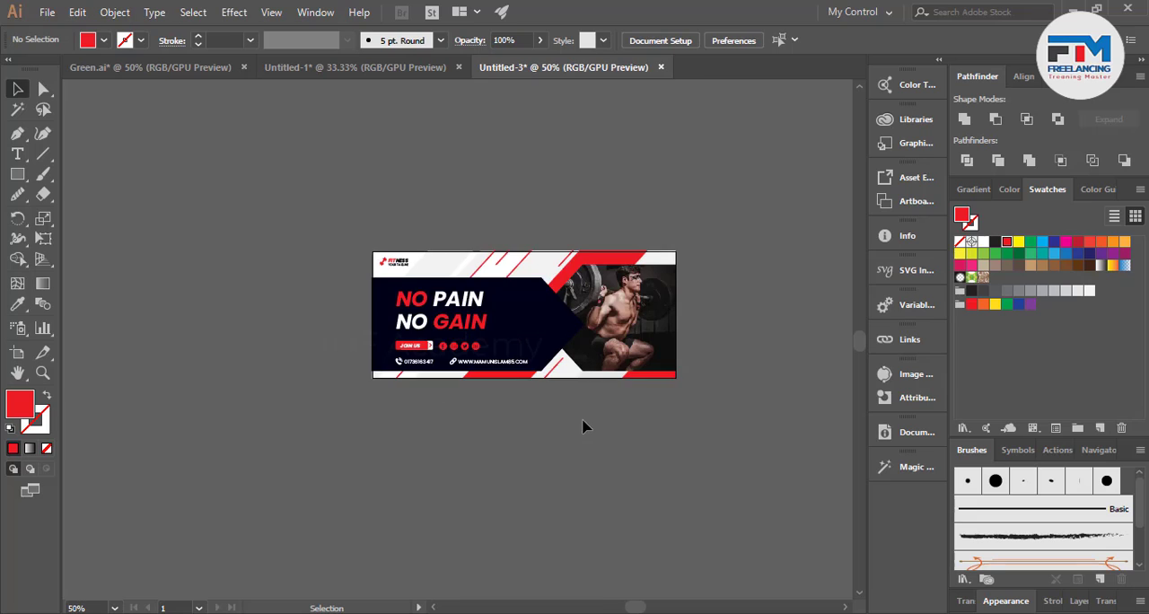
{"action": "scroll", "coordinate": [582, 429], "scroll_direction": "up", "scroll_amount": 1}
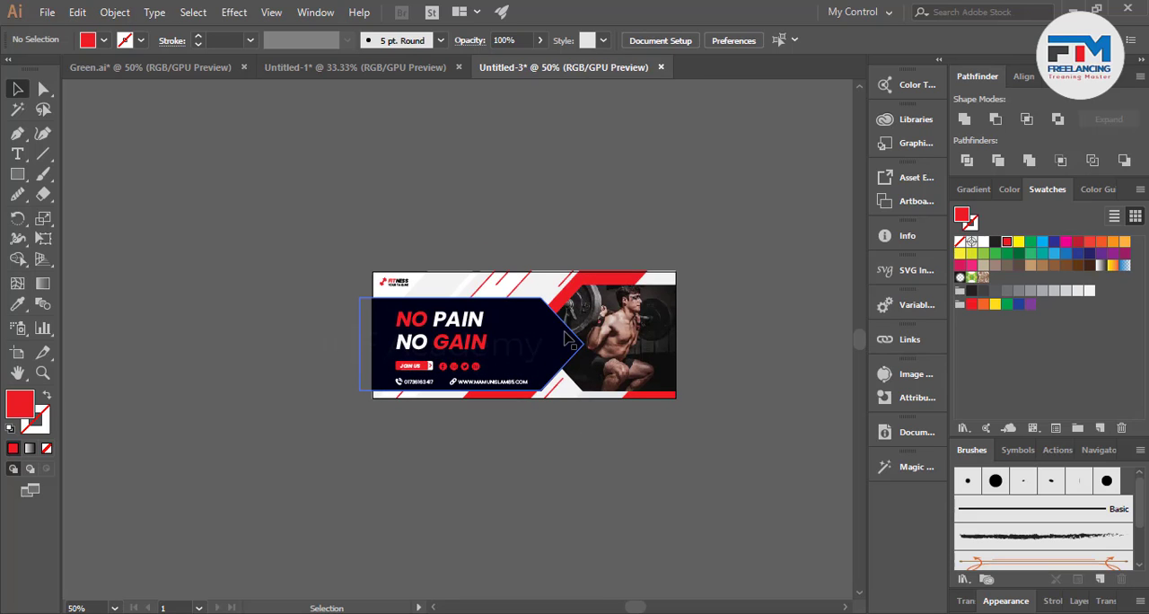
{"action": "left_click_drag", "start_coordinate": [568, 338], "coordinate": [546, 385]}
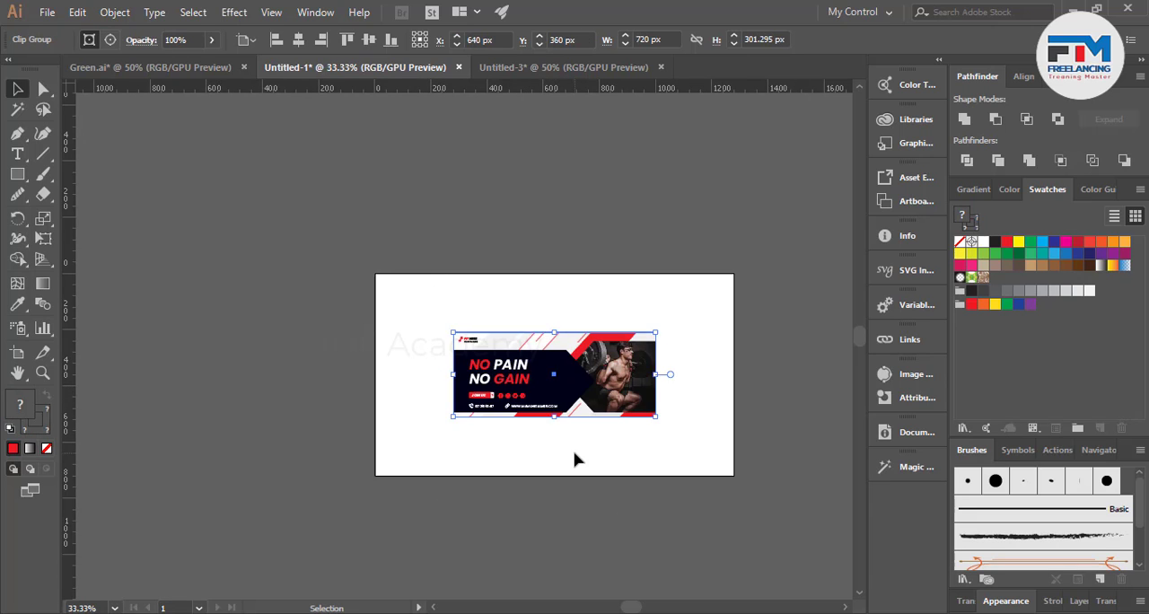
{"action": "left_click", "coordinate": [574, 458]}
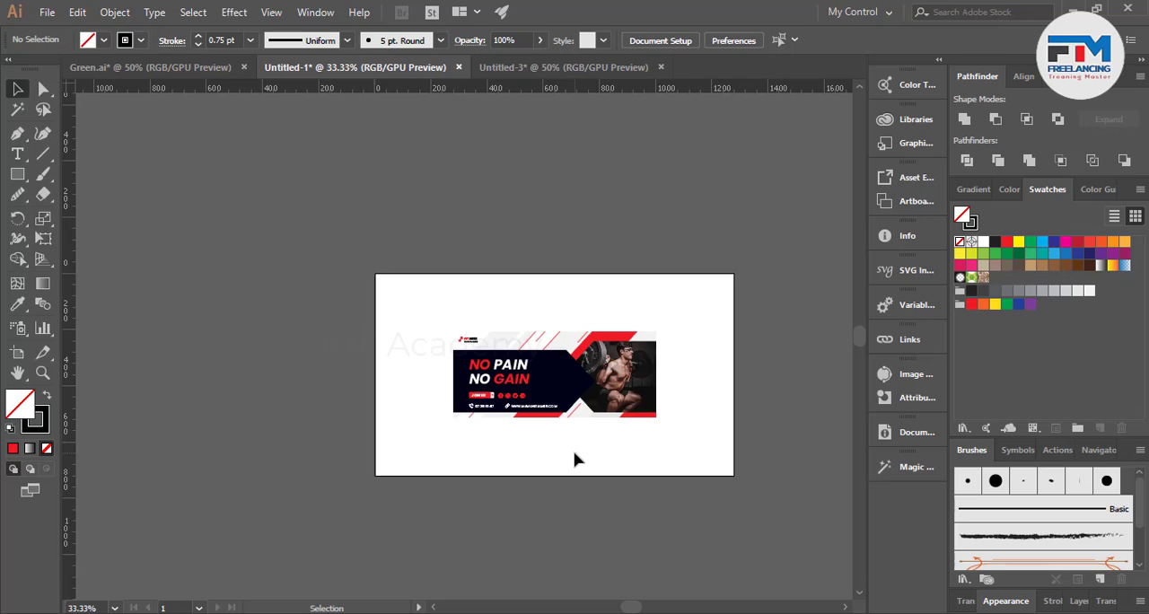